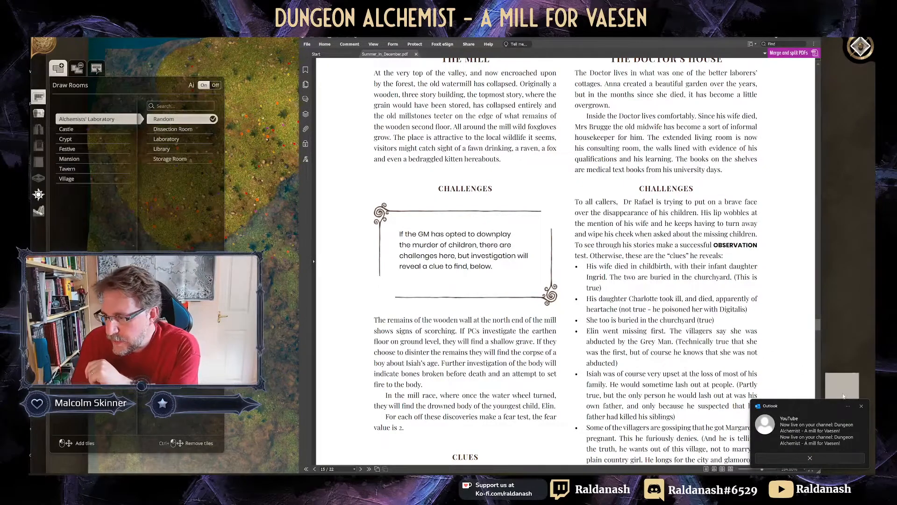
Step: Read the description of The Mill in Summer_In_December.pdf, including the collapsed top story, millstones and wild foxgloves
left_click(861, 406)
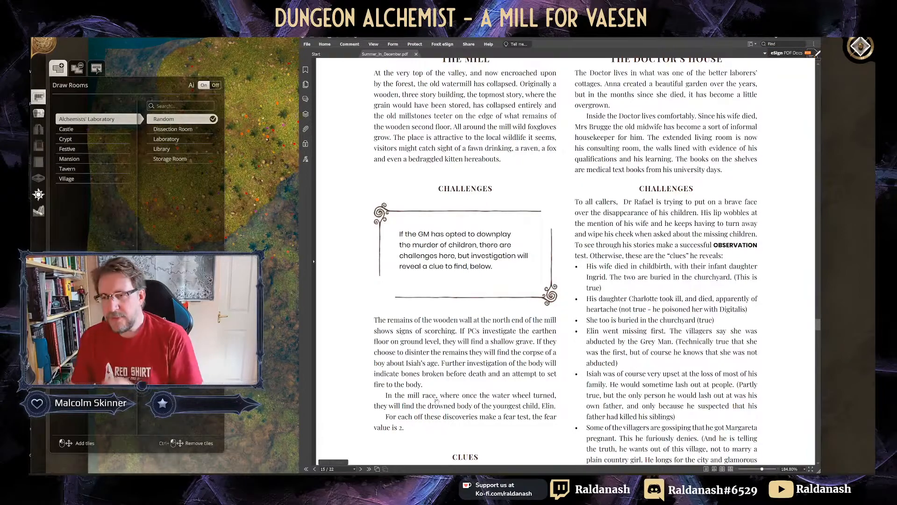
scroll(377, 112, "up", 1)
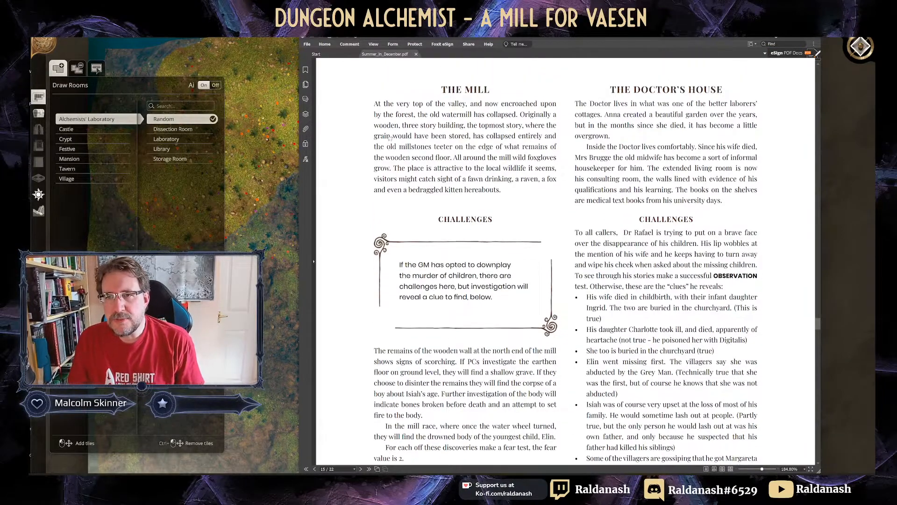
scroll(376, 113, "up", 3, "ctrl")
scroll(394, 143, "up", 1, "ctrl")
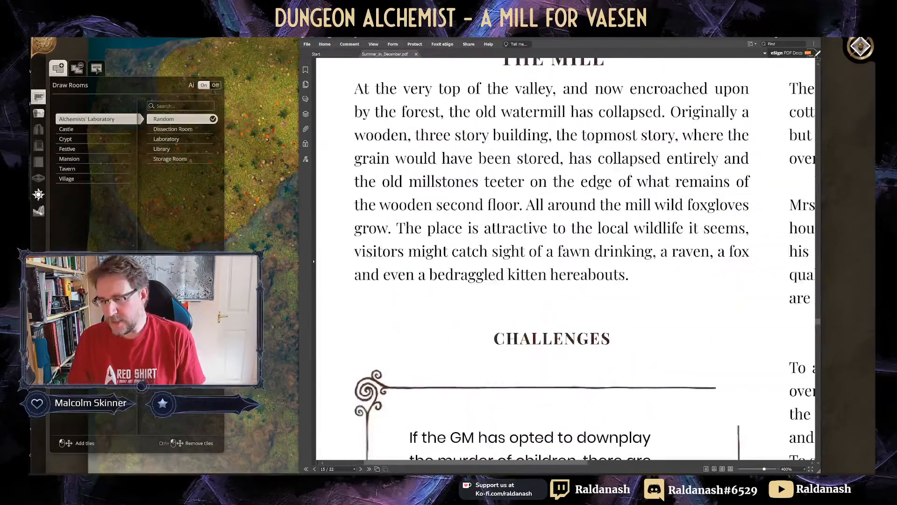
left_click_drag(431, 158, 437, 182)
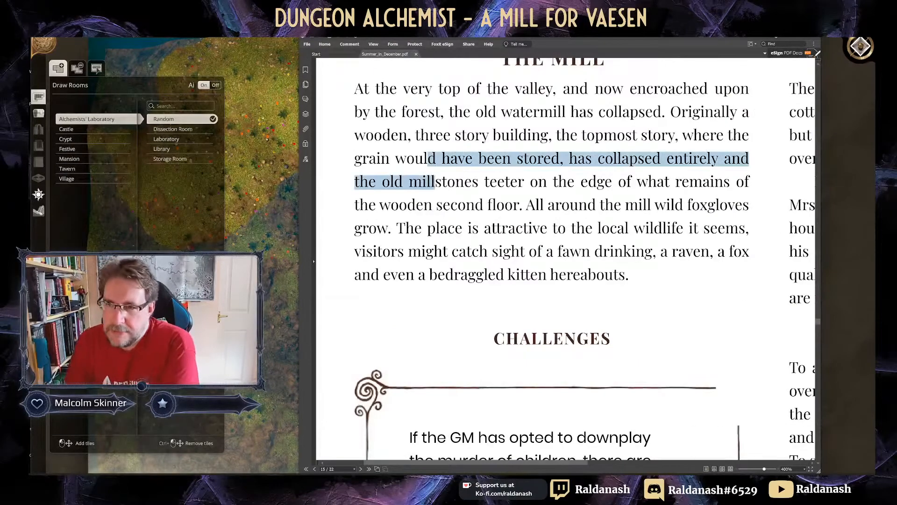
left_click(437, 181)
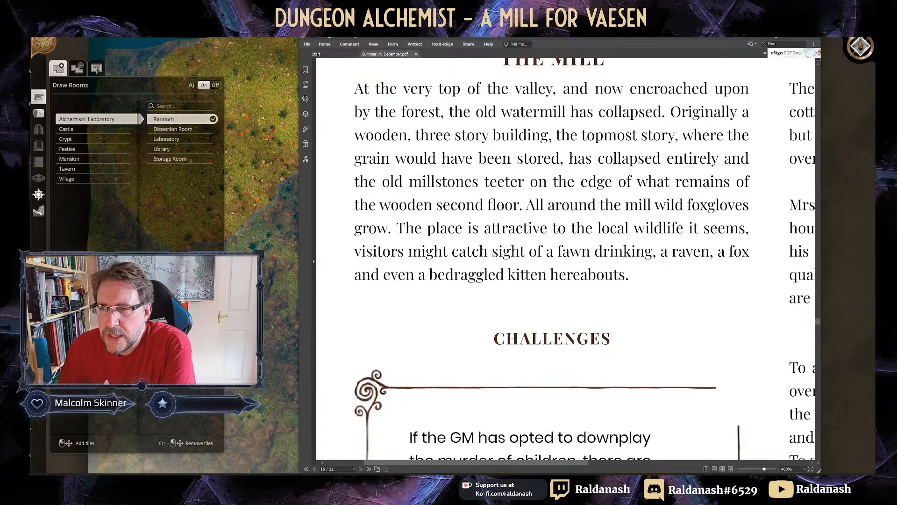
left_click_drag(667, 206, 750, 205)
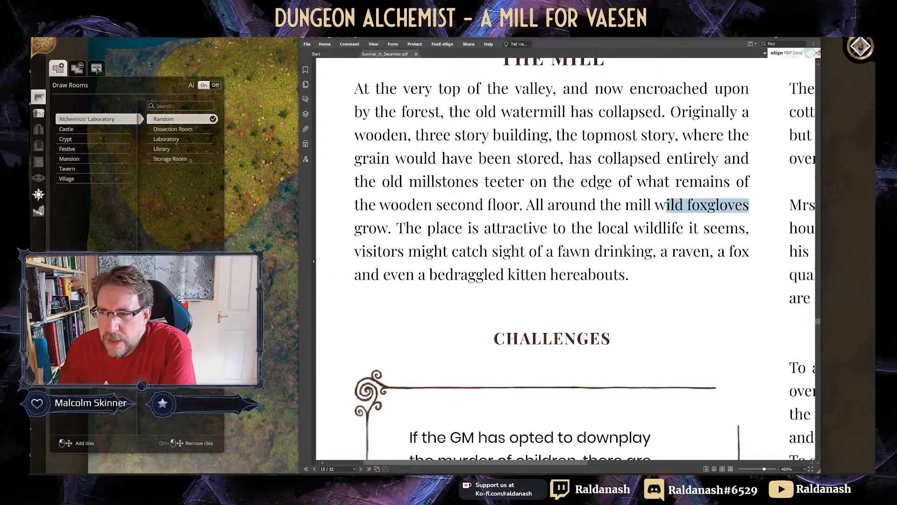
left_click(750, 208)
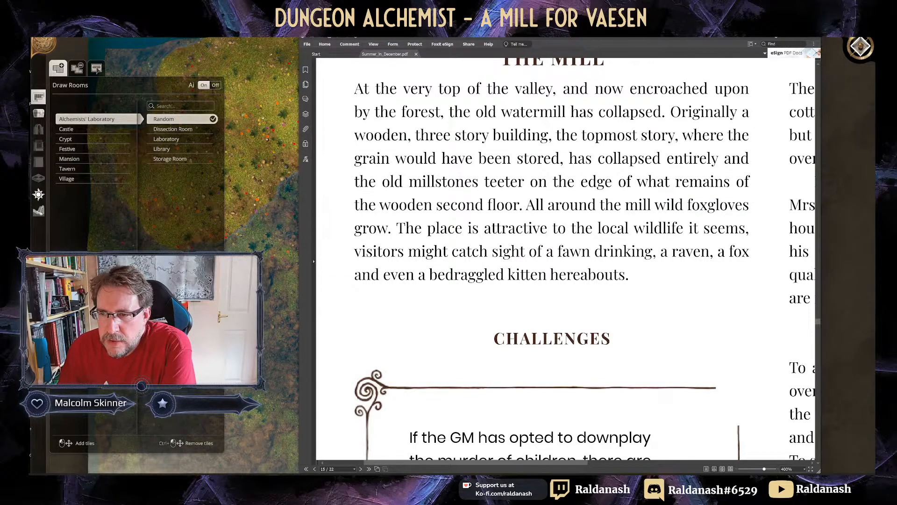
Step: Read the mill's Challenges section in the adventure PDF and return to the Dungeon Alchemist map
scroll(589, 224, "down", 3)
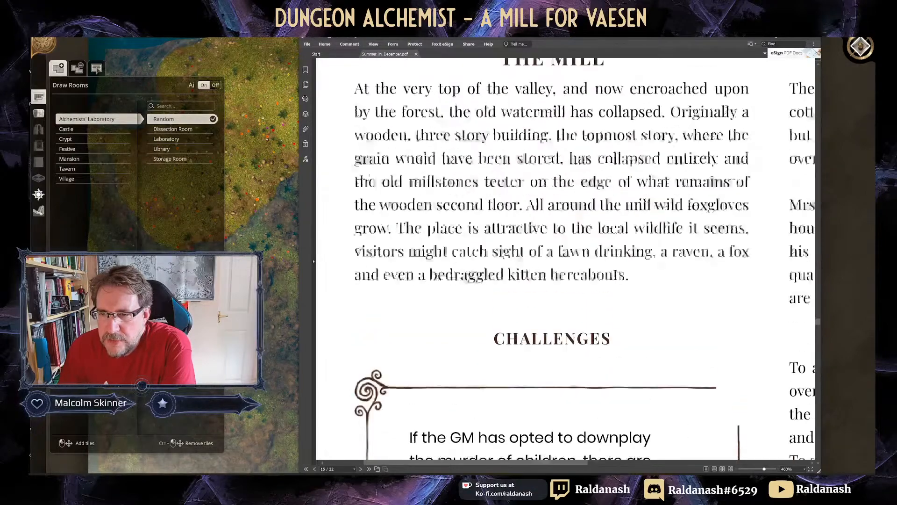
scroll(588, 224, "down", 5)
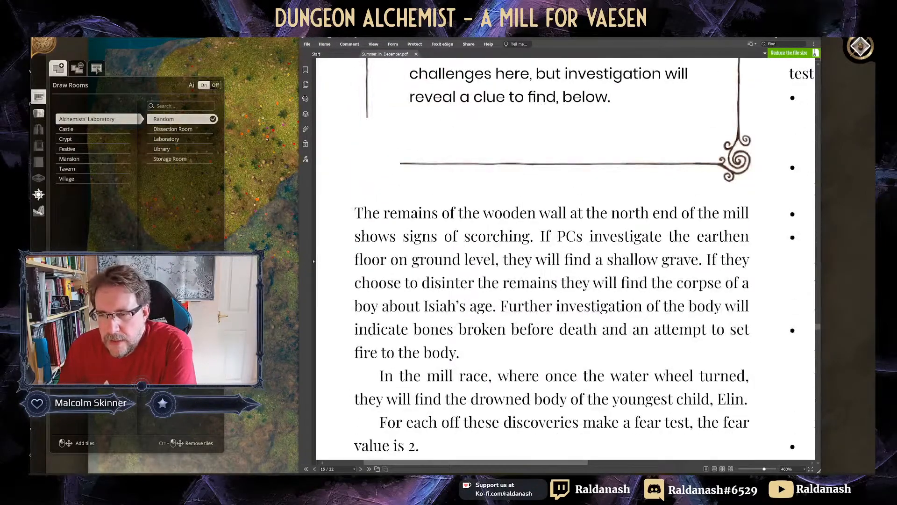
scroll(583, 254, "down", 3)
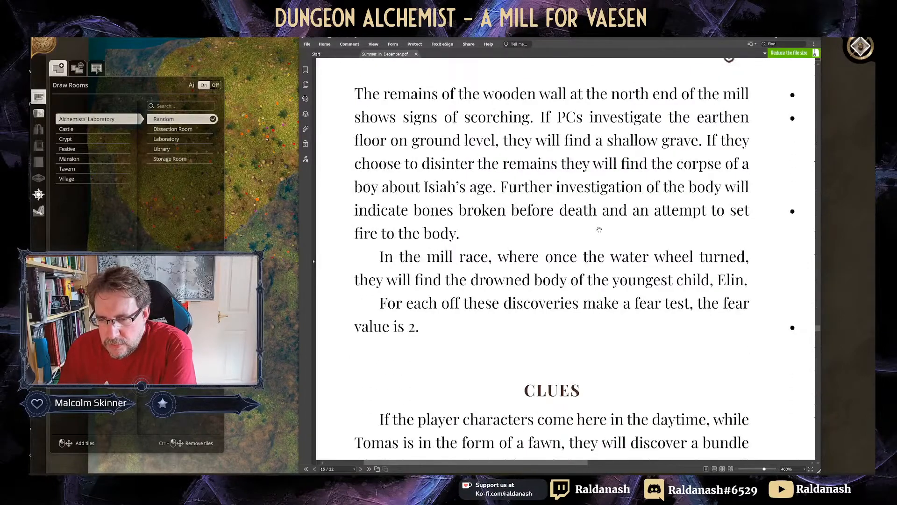
scroll(599, 230, "up", 10)
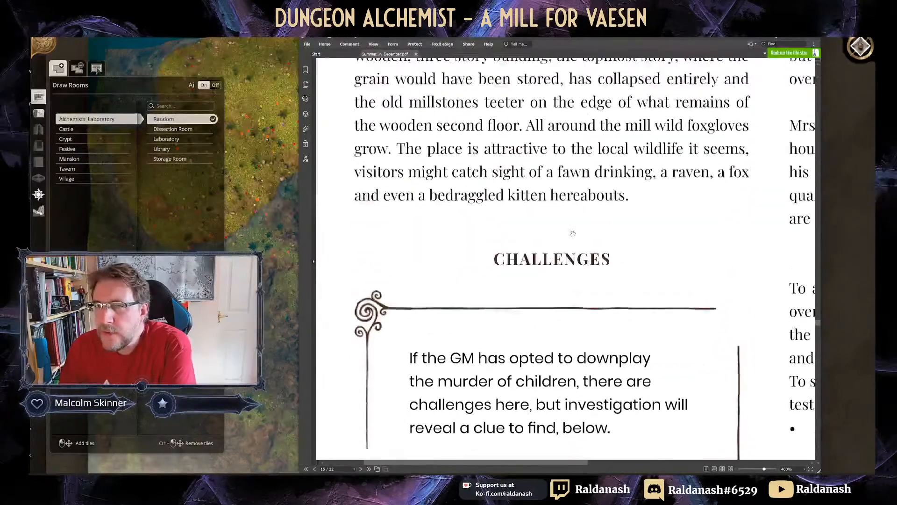
scroll(573, 234, "up", 2)
left_click(789, 41)
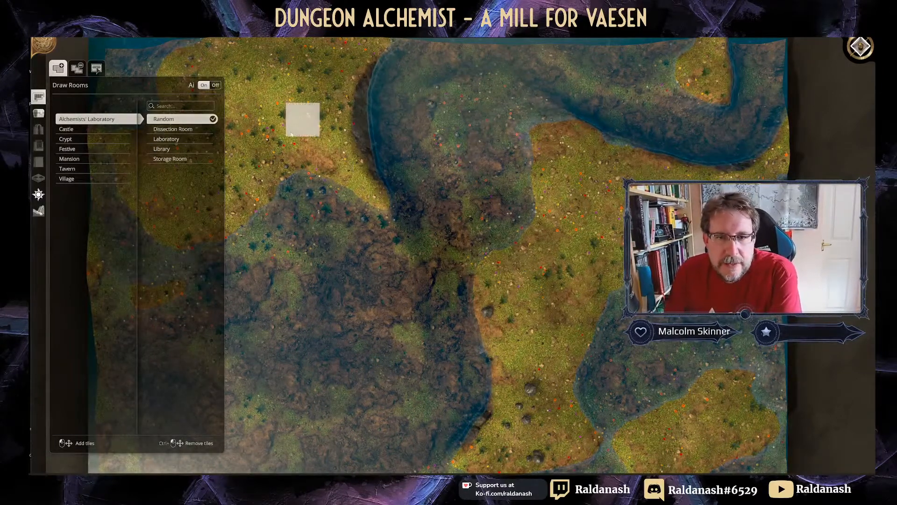
Step: Exit the current Dungeon Alchemist session and relaunch the program from the desktop to get different terrain
left_click(340, 154)
key("Escape")
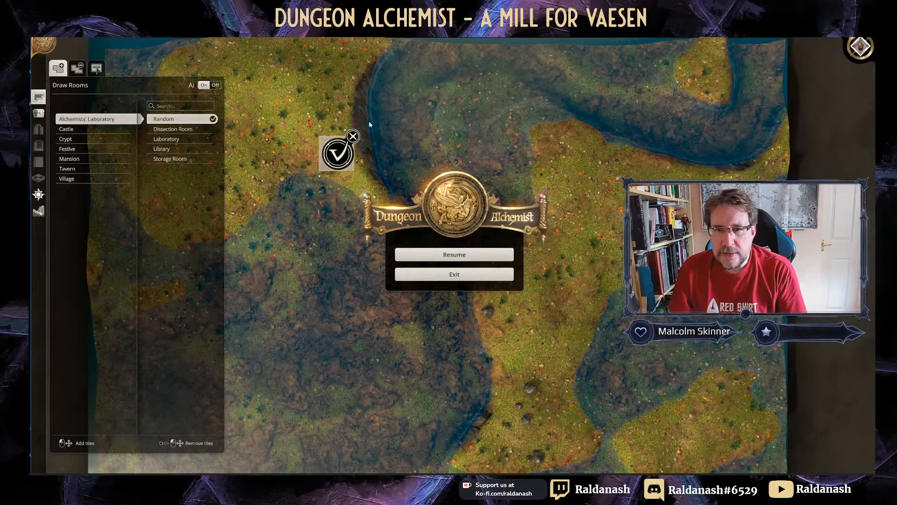
left_click(454, 275)
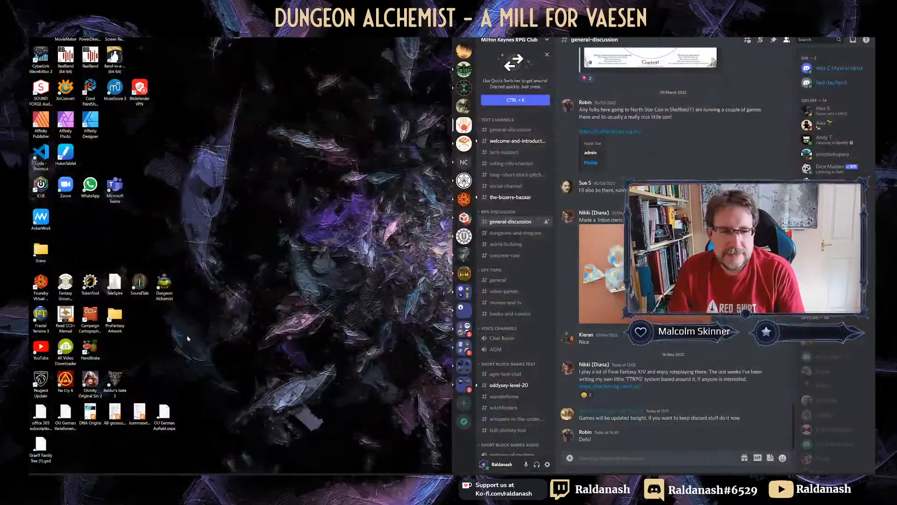
key("super+d")
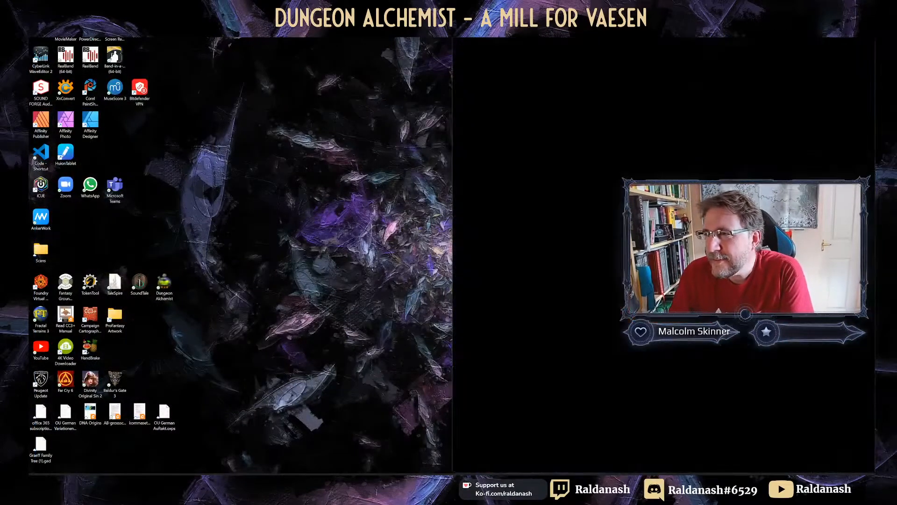
double_click(164, 289)
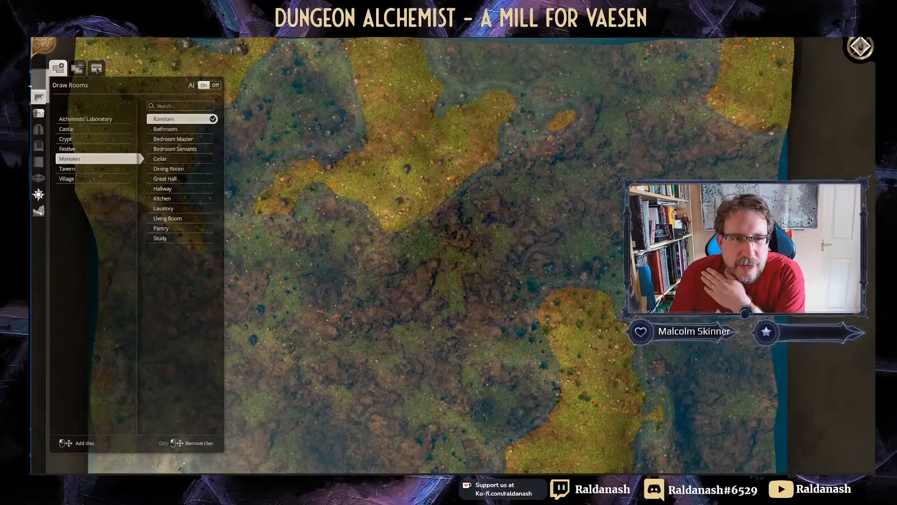
left_click(39, 114)
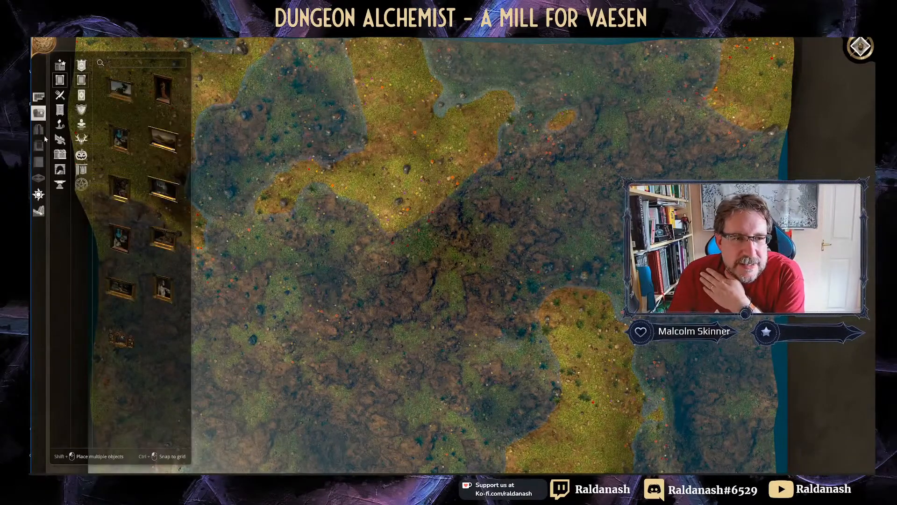
left_click(39, 211)
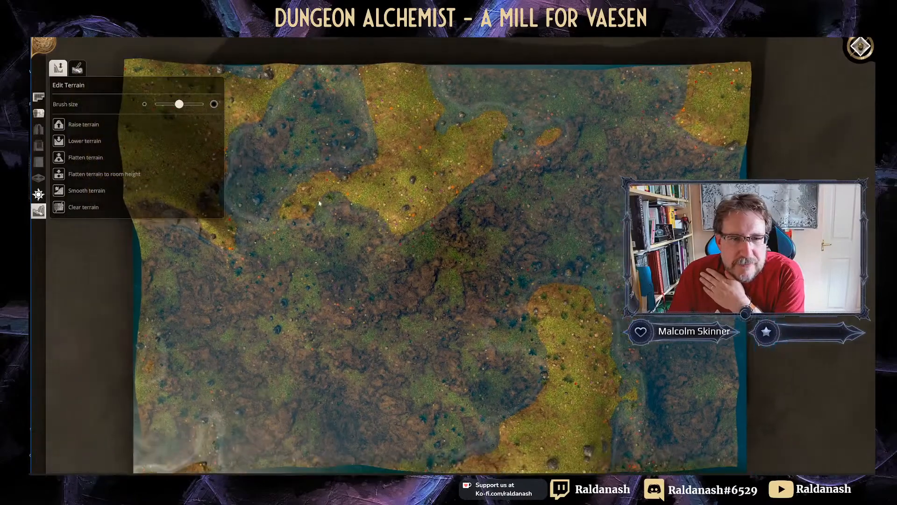
scroll(343, 256, "down", 1)
middle_click_drag(343, 256, 841, 161)
mouse_move(519, 180)
middle_mouse_down()
mouse_move(545, 184)
mouse_move(509, 161)
mouse_move(554, 143)
mouse_move(527, 147)
middle_mouse_up()
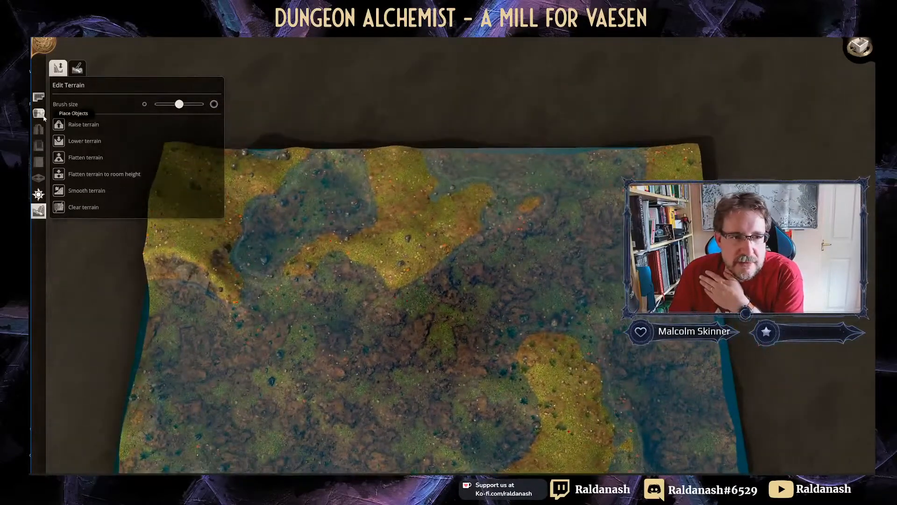
Step: Draw a long, narrow Mansion Lavatory room running to the far edge of the map with AI off
left_click(40, 99)
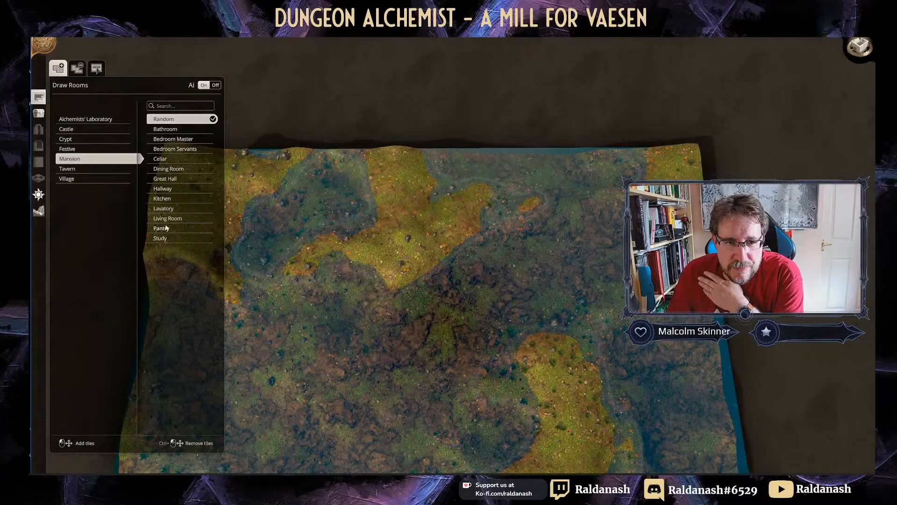
left_click(163, 208)
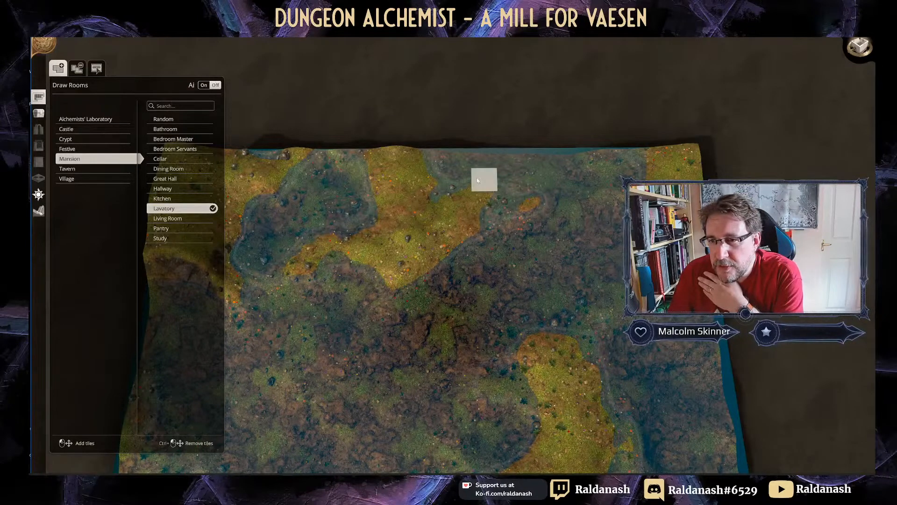
left_click_drag(470, 152, 458, 42)
middle_click_drag(484, 145, 500, 181)
left_click(431, 69)
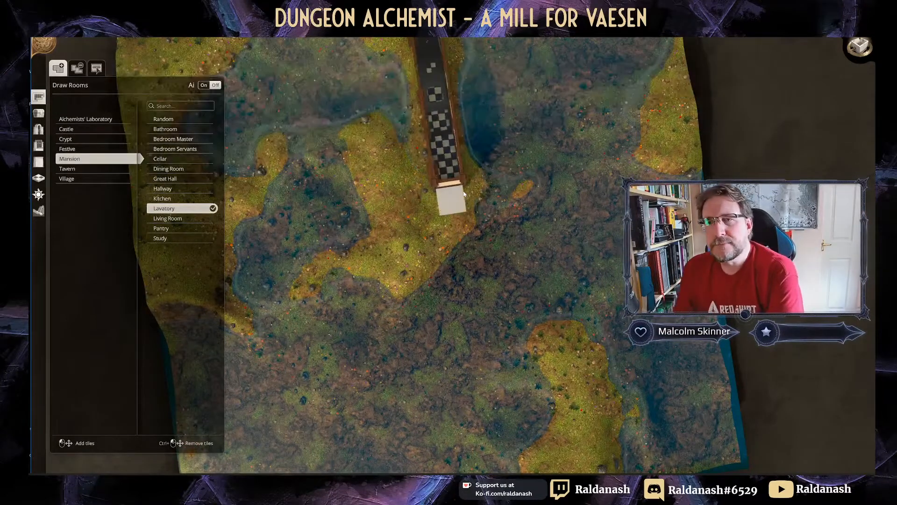
Step: Remove all tiles of the long checkered lavatory room from the map
scroll(444, 173, "down", 3)
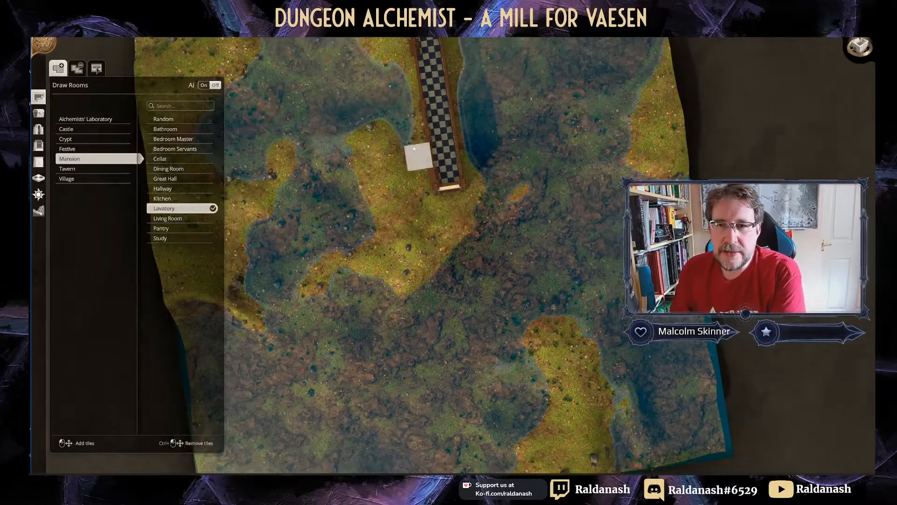
right_click_drag(394, 128, 402, 193)
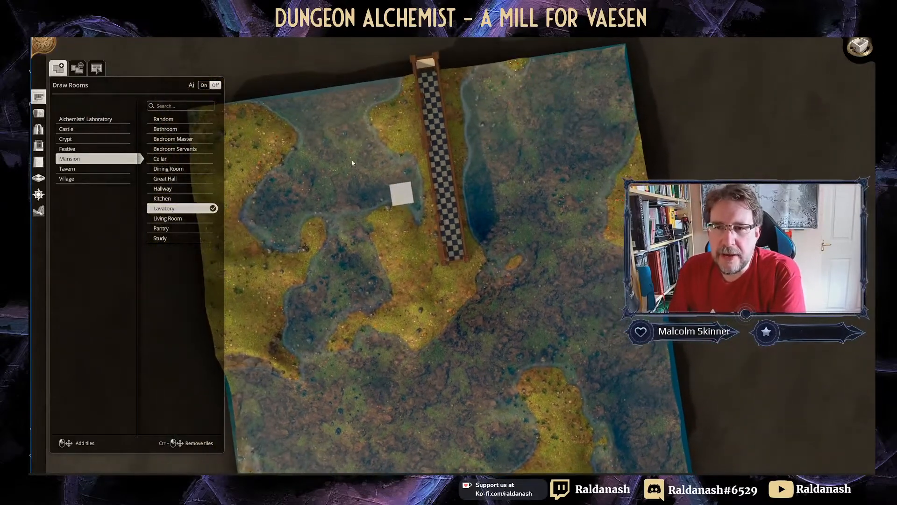
left_click(77, 68)
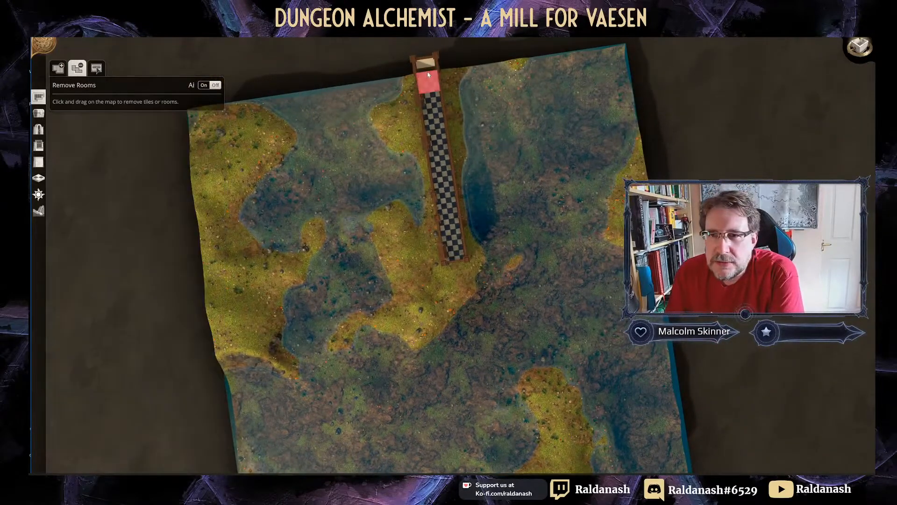
left_click_drag(425, 71, 454, 251)
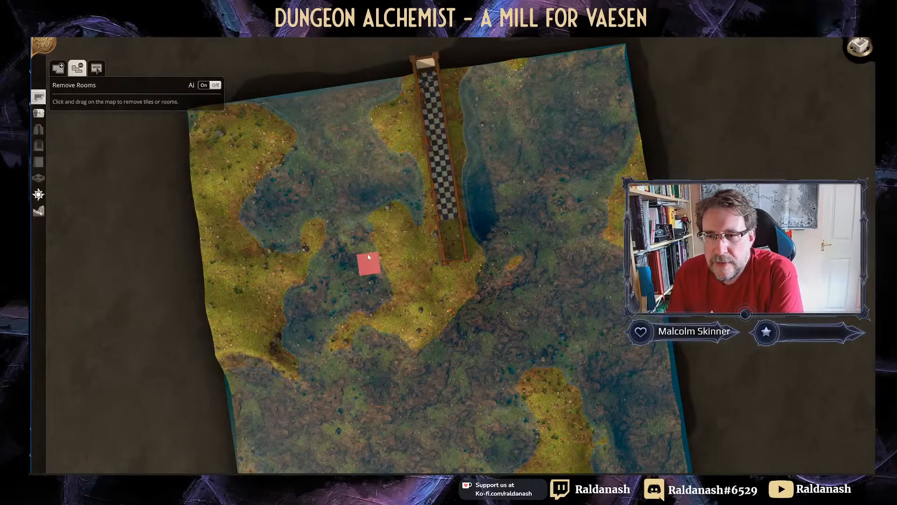
Step: Lower the terrain in the far submerged corner of the map to form deeper water
middle_click_drag(384, 222, 245, 114)
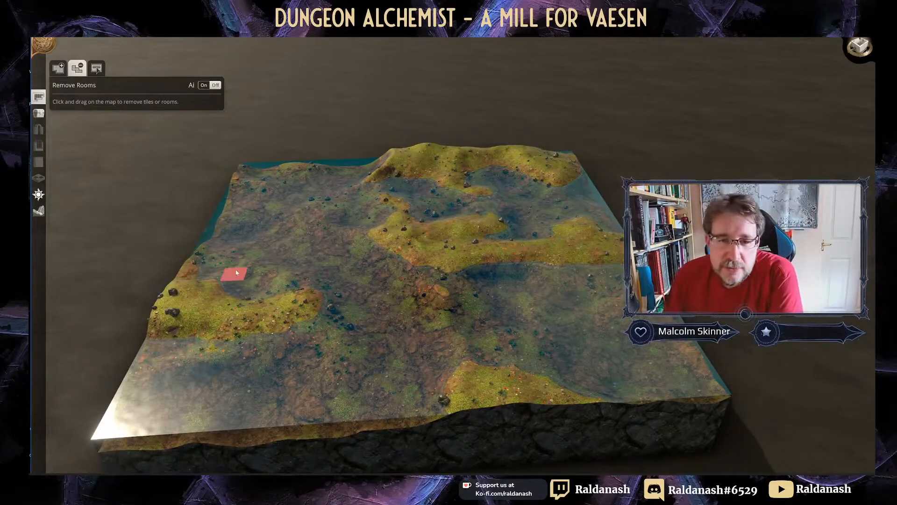
left_click(38, 211)
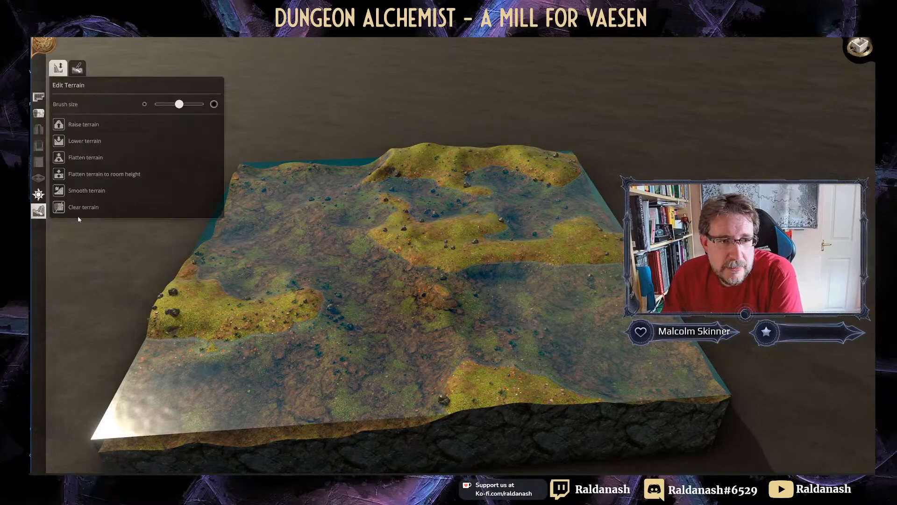
left_click(80, 141)
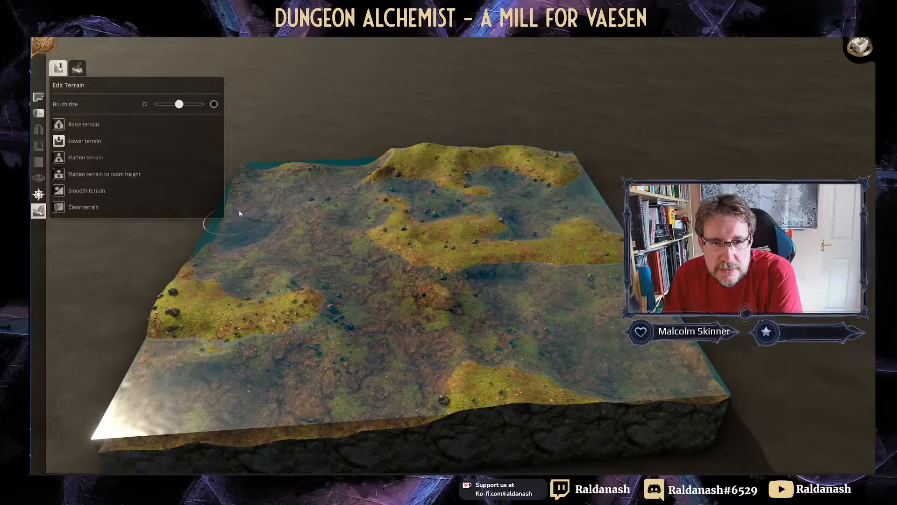
mouse_move(246, 194)
left_mouse_down()
mouse_move(259, 180)
mouse_move(242, 176)
mouse_move(175, 264)
mouse_move(285, 254)
mouse_move(257, 256)
left_mouse_up()
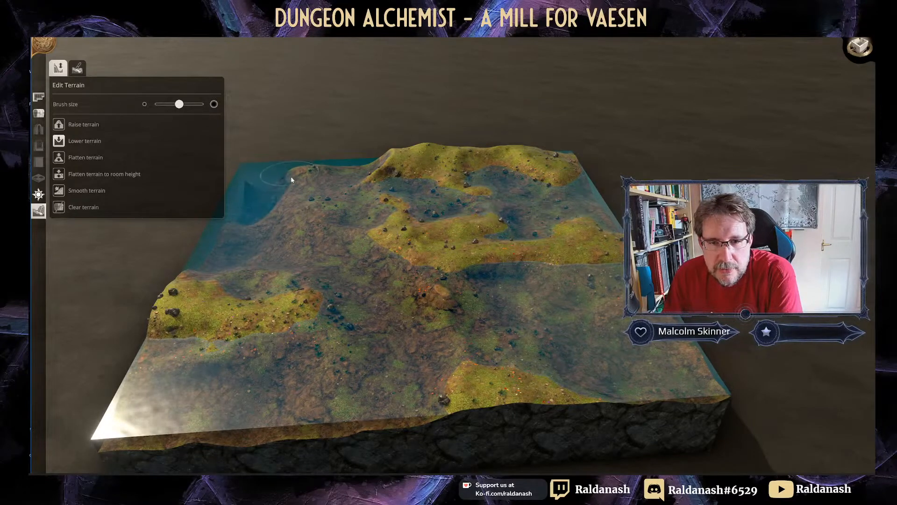
mouse_move(292, 179)
left_mouse_down()
mouse_move(259, 256)
mouse_move(294, 204)
left_mouse_up()
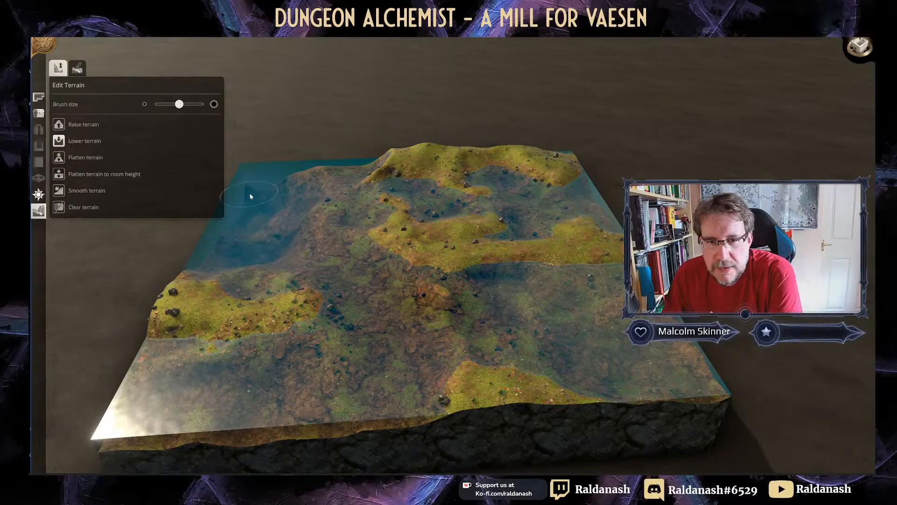
mouse_move(250, 194)
left_mouse_down()
mouse_move(221, 247)
mouse_move(247, 230)
left_mouse_up()
Step: Carve a river channel through the map from the far edge past the grassy islands, lowering terrain with a reduced brush size
middle_click_drag(247, 231, 379, 238)
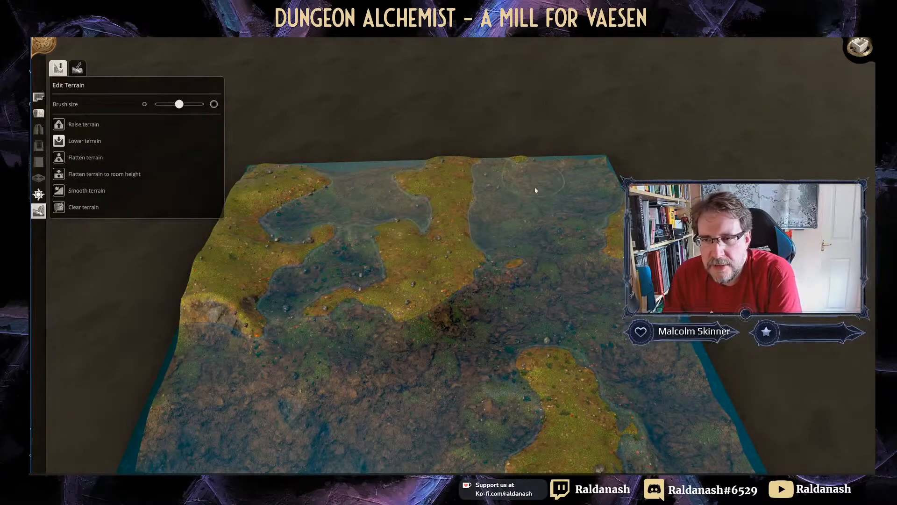
middle_click_drag(535, 189, 498, 185)
left_click(165, 104)
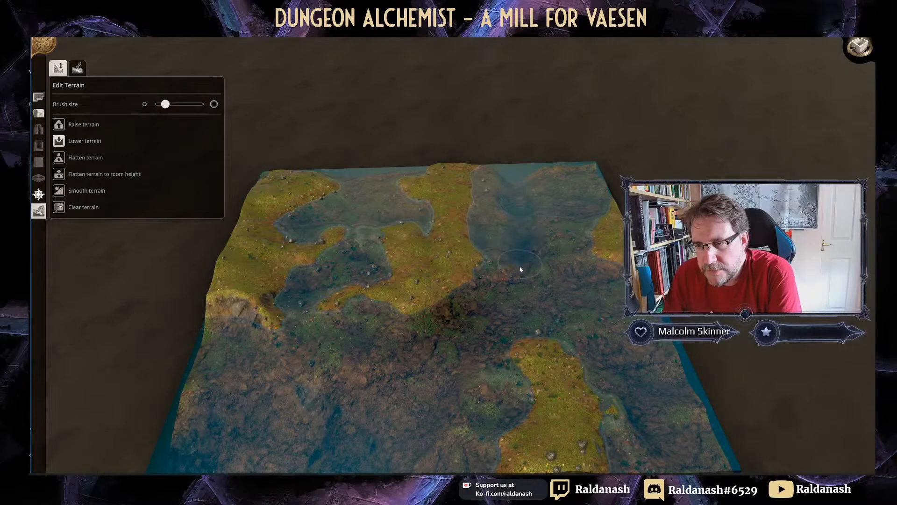
left_click_drag(519, 310, 507, 337)
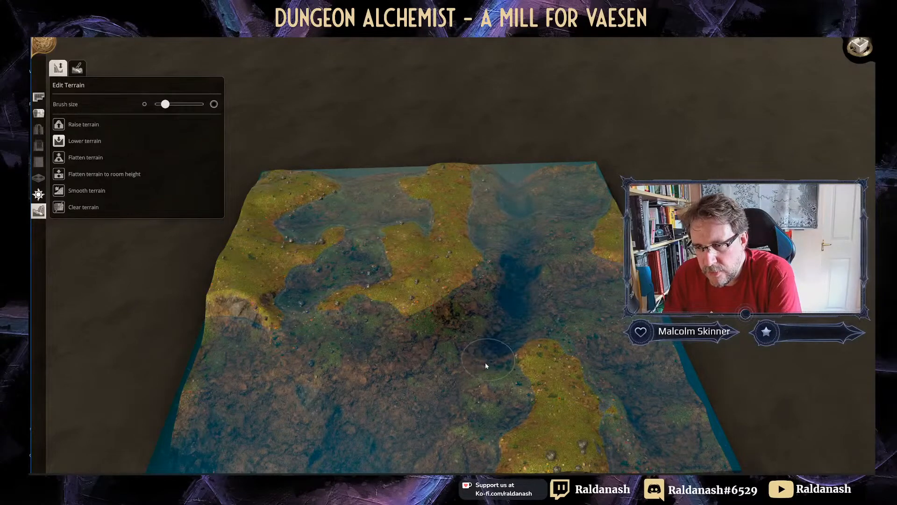
mouse_move(448, 416)
left_mouse_down()
mouse_move(498, 340)
mouse_move(464, 399)
mouse_move(379, 468)
left_mouse_up()
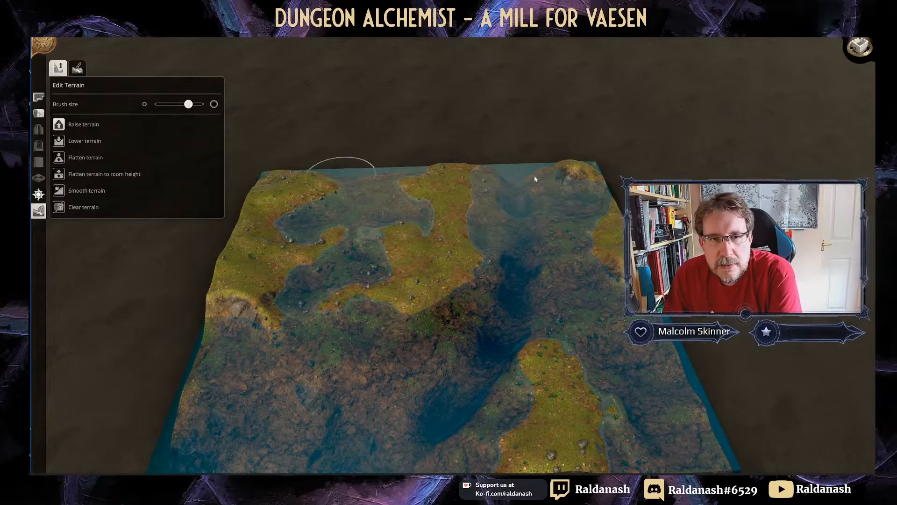
Step: Raise the submerged terrain on both sides of the river channel into grassy banks, filling in the shallow pools
mouse_move(604, 195)
left_mouse_down()
mouse_move(587, 178)
mouse_move(559, 200)
mouse_move(595, 325)
mouse_move(597, 313)
mouse_move(572, 384)
mouse_move(655, 355)
mouse_move(648, 418)
mouse_move(685, 358)
mouse_move(644, 456)
mouse_move(633, 354)
mouse_move(633, 391)
mouse_move(663, 428)
mouse_move(715, 407)
mouse_move(734, 437)
mouse_move(706, 456)
mouse_move(738, 449)
left_mouse_up()
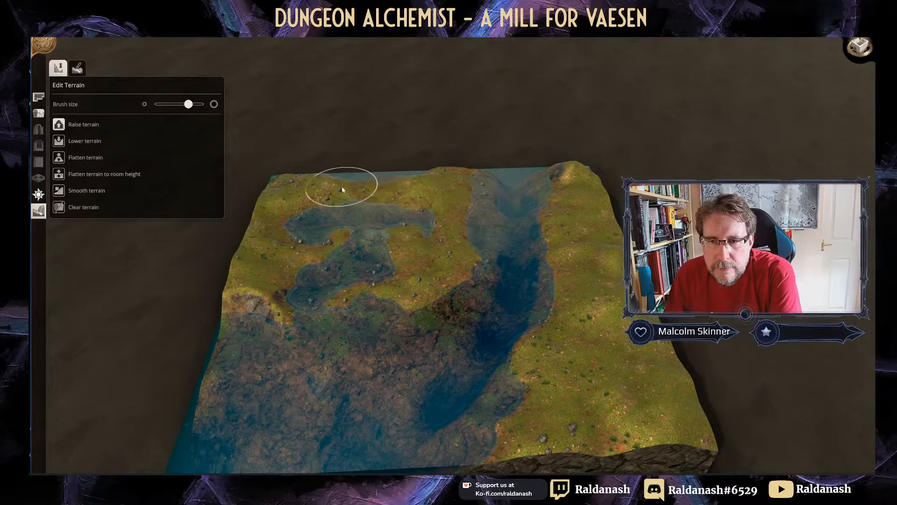
mouse_move(343, 189)
left_mouse_down()
mouse_move(395, 173)
mouse_move(381, 160)
mouse_move(277, 180)
mouse_move(287, 248)
mouse_move(311, 202)
mouse_move(384, 224)
mouse_move(394, 205)
mouse_move(315, 296)
mouse_move(351, 256)
mouse_move(317, 289)
mouse_move(232, 330)
mouse_move(245, 300)
mouse_move(345, 282)
mouse_move(374, 247)
mouse_move(387, 210)
mouse_move(392, 263)
left_mouse_up()
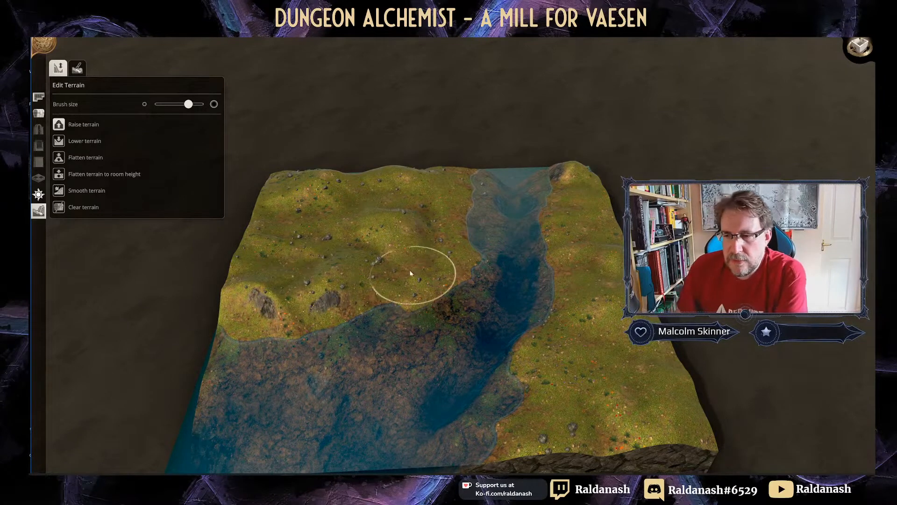
mouse_move(410, 270)
middle_mouse_down()
mouse_move(421, 239)
mouse_move(407, 257)
middle_mouse_up()
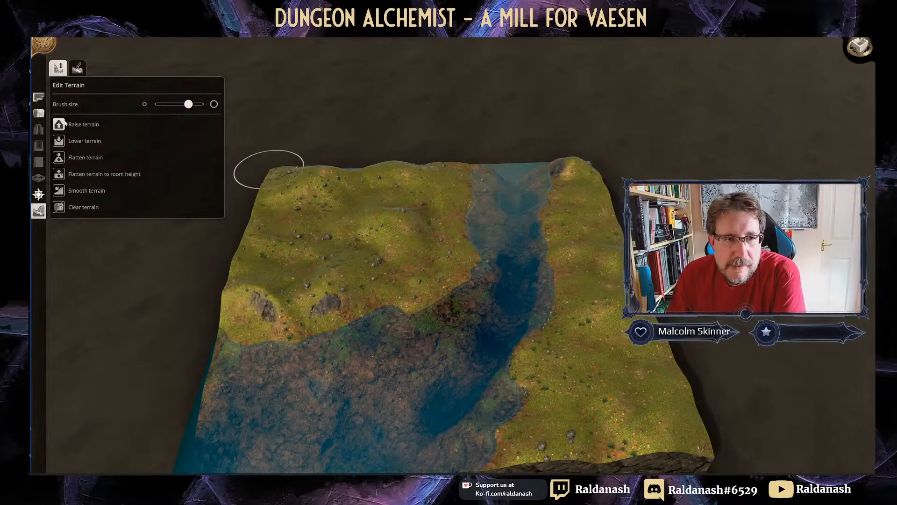
Step: Draw two Mansion Lavatory rooms with AI off beyond opposite far corners of the terrain to extend the map
left_click(37, 98)
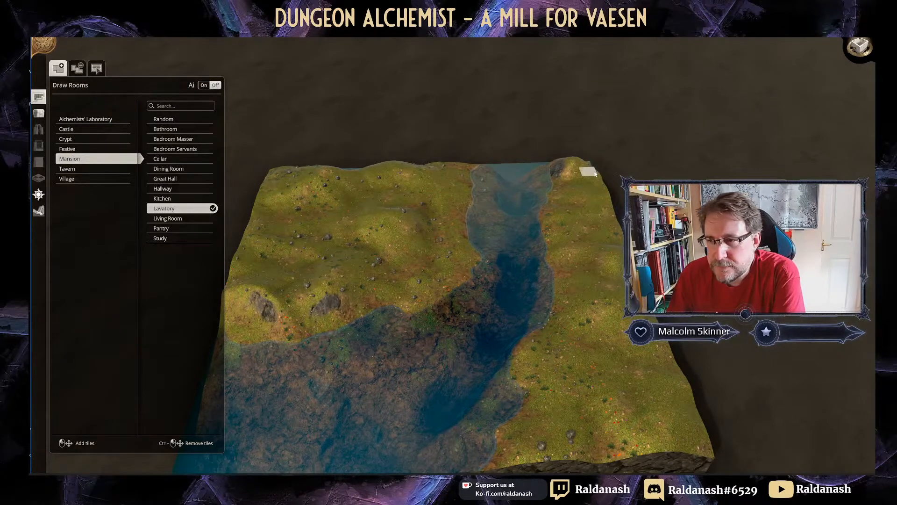
left_click_drag(594, 171, 697, 169)
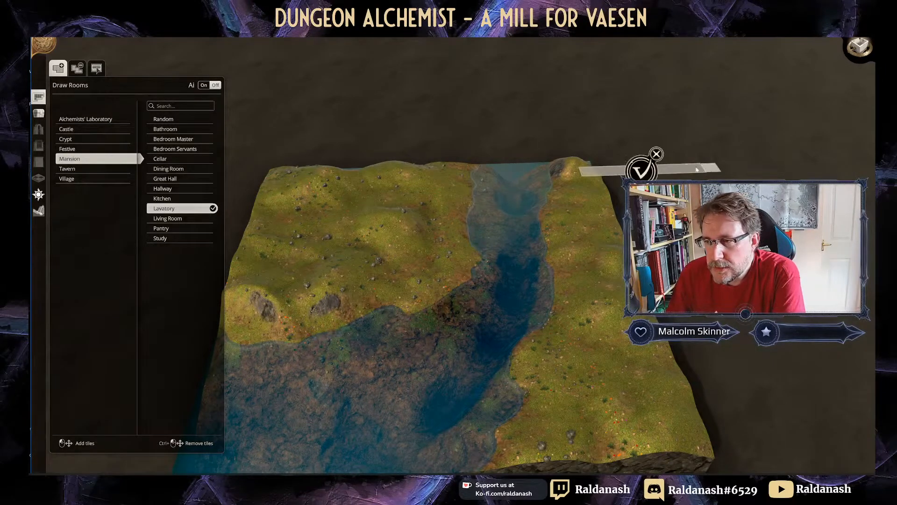
left_click(647, 172)
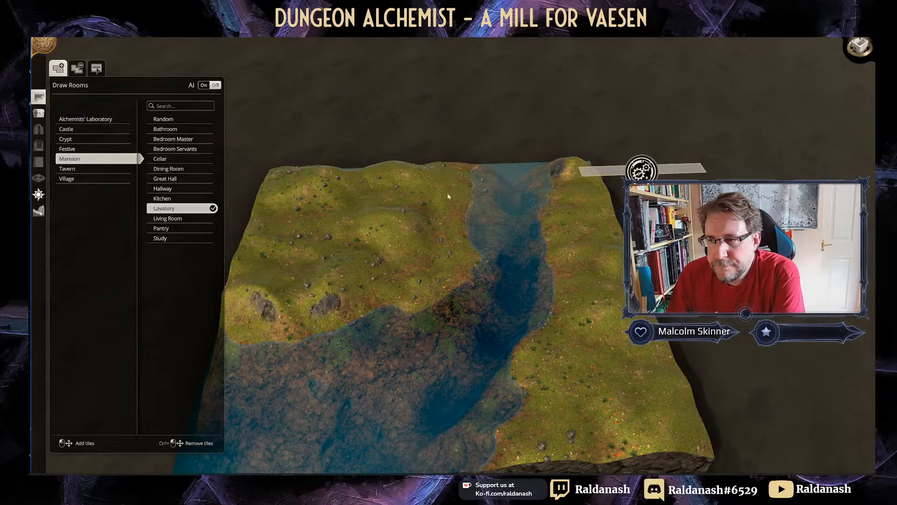
middle_click_drag(429, 209, 465, 193)
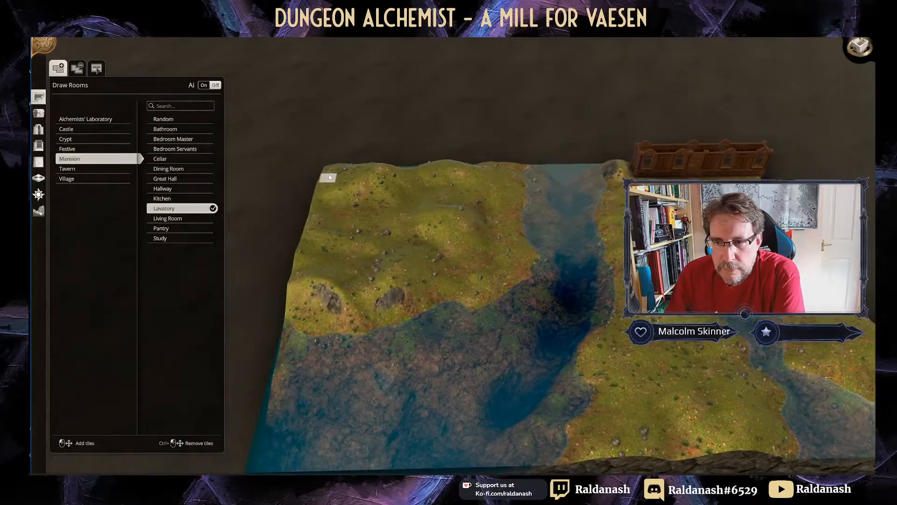
left_click_drag(330, 177, 276, 116)
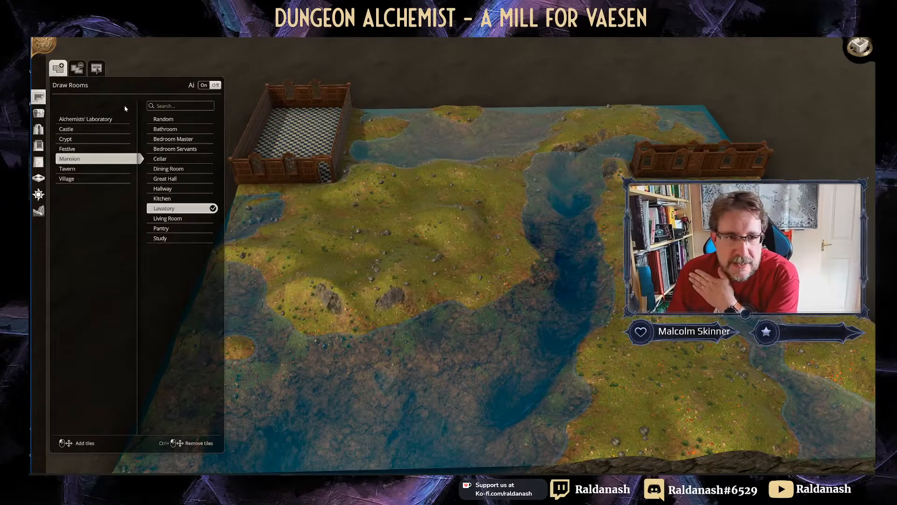
Step: Remove the long narrow room and the checkered-floor room from the map corners
left_click(78, 69)
left_click_drag(286, 118, 332, 182)
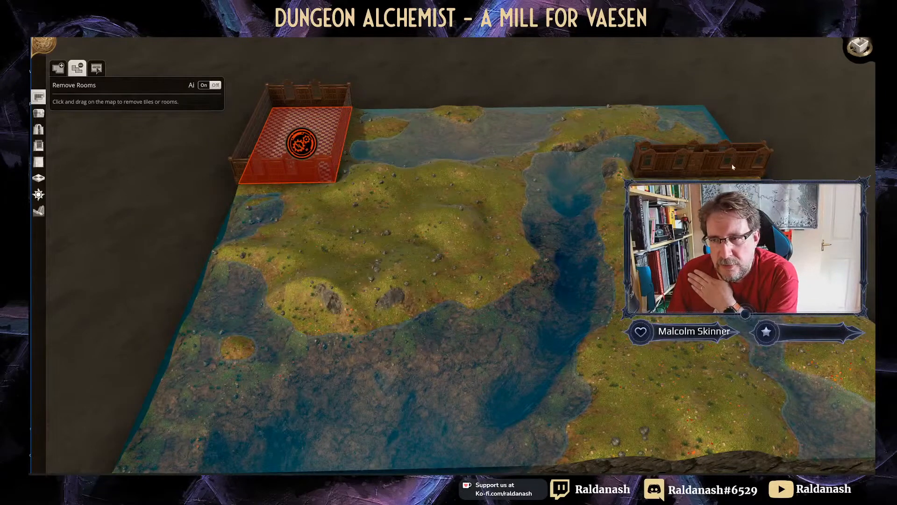
left_click(302, 144)
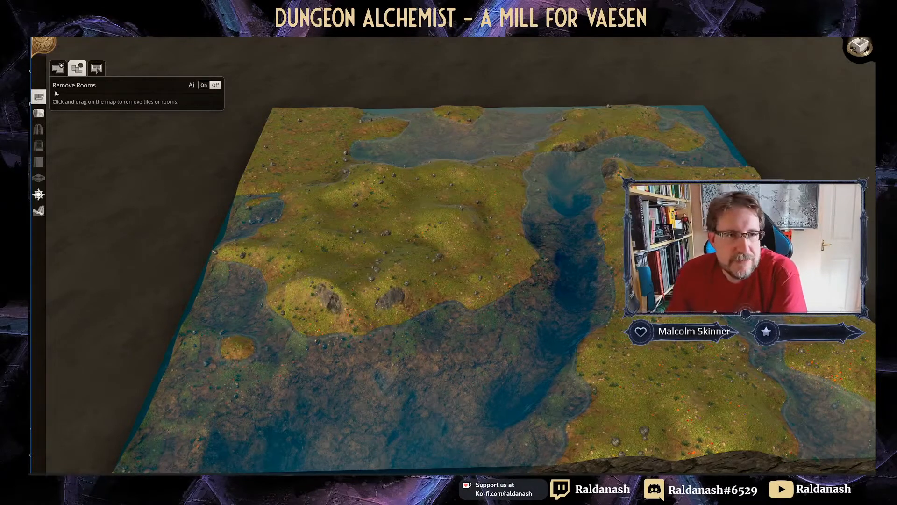
Step: Flatten the newly added terrain along the far edge and across the river into level grassland, filling its water areas
left_click(38, 211)
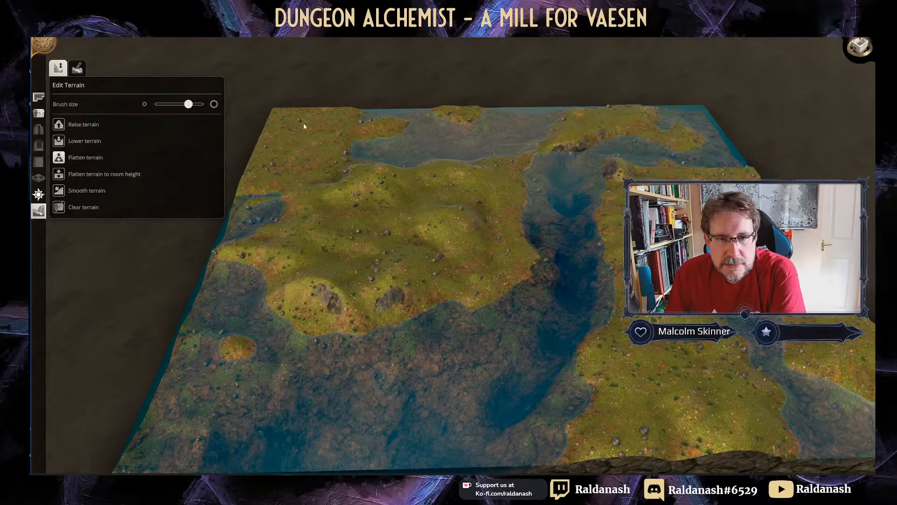
scroll(353, 133, "up", 1)
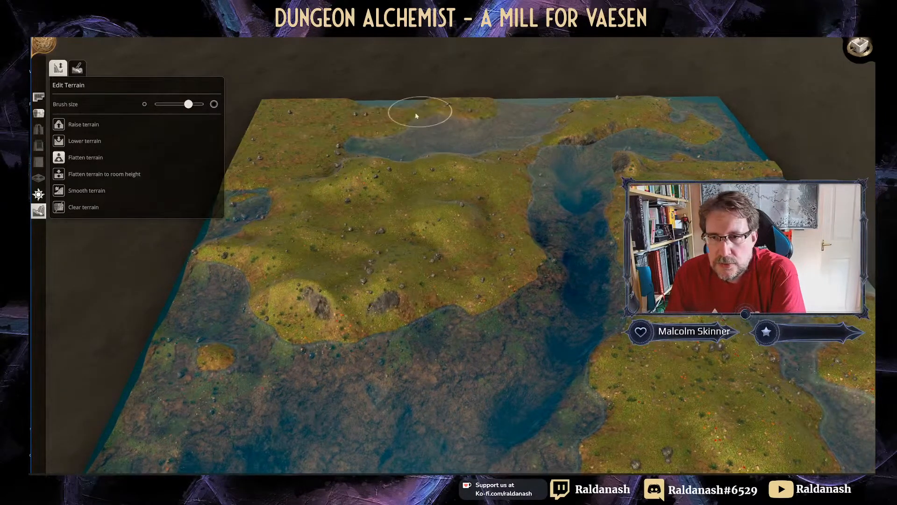
mouse_move(372, 110)
left_mouse_down()
mouse_move(343, 163)
mouse_move(487, 127)
mouse_move(227, 221)
mouse_move(261, 226)
mouse_move(246, 203)
mouse_move(215, 242)
mouse_move(380, 255)
mouse_move(388, 196)
mouse_move(357, 178)
mouse_move(349, 195)
mouse_move(424, 144)
mouse_move(450, 150)
mouse_move(493, 140)
left_mouse_up()
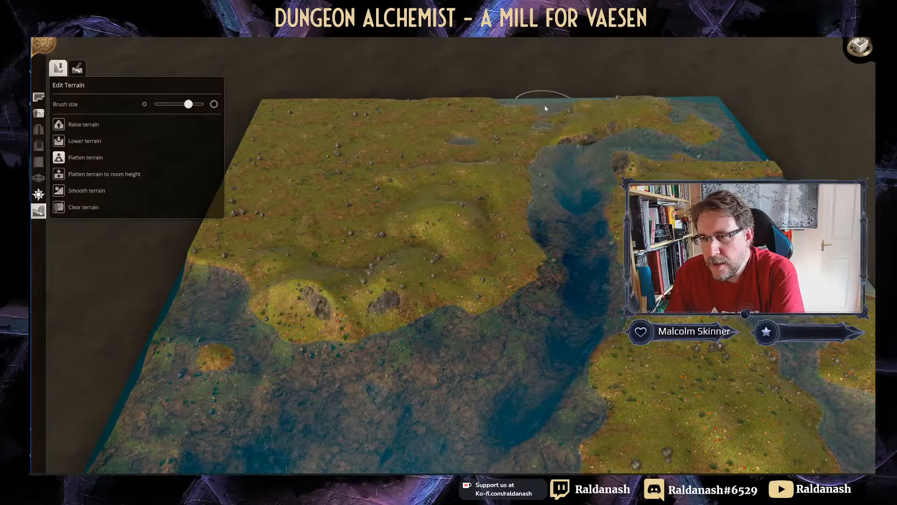
left_click_drag(545, 109, 528, 120)
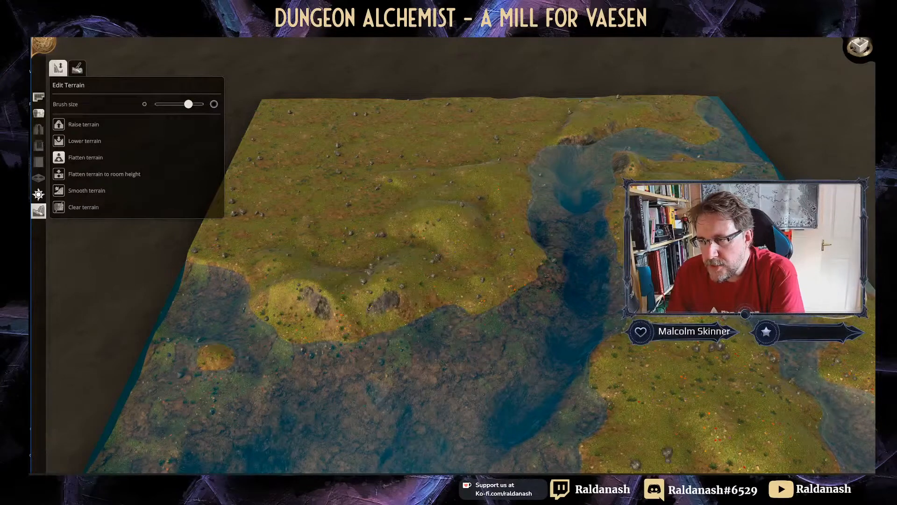
mouse_move(739, 206)
left_mouse_down()
mouse_move(766, 186)
mouse_move(757, 276)
mouse_move(820, 375)
mouse_move(811, 271)
left_mouse_up()
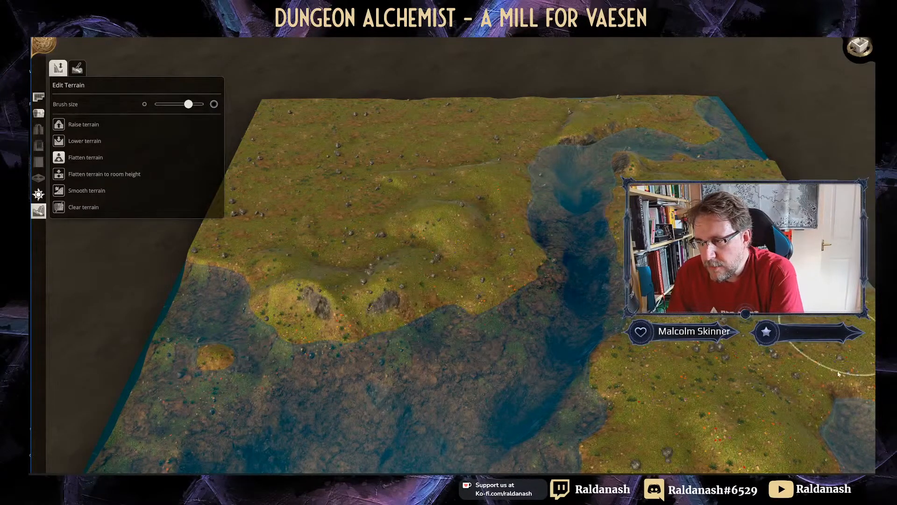
mouse_move(839, 374)
left_mouse_down()
mouse_move(849, 448)
mouse_move(821, 425)
mouse_move(837, 425)
left_mouse_up()
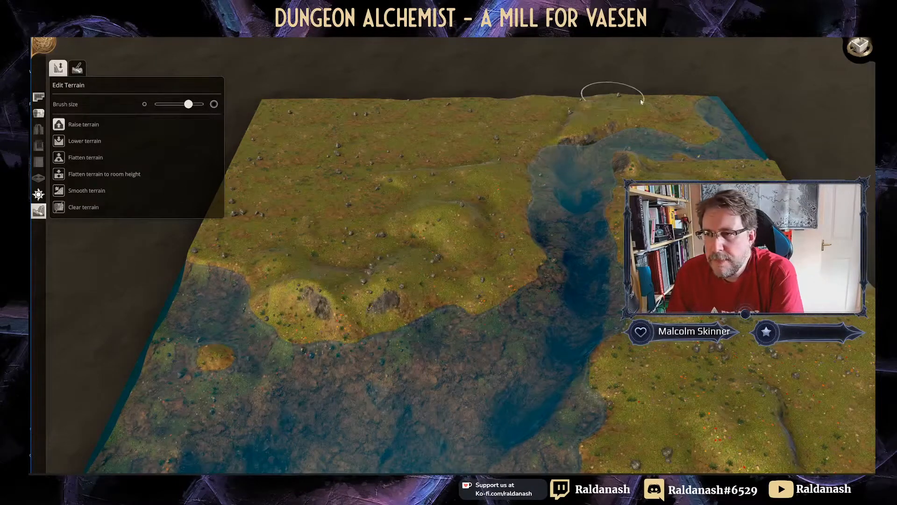
Step: Raise a line of low hills along the map's far edge and build up the grassy riverbank
mouse_move(641, 102)
left_mouse_down()
mouse_move(676, 108)
mouse_move(583, 118)
mouse_move(282, 100)
mouse_move(260, 134)
mouse_move(290, 109)
mouse_move(520, 112)
left_mouse_up()
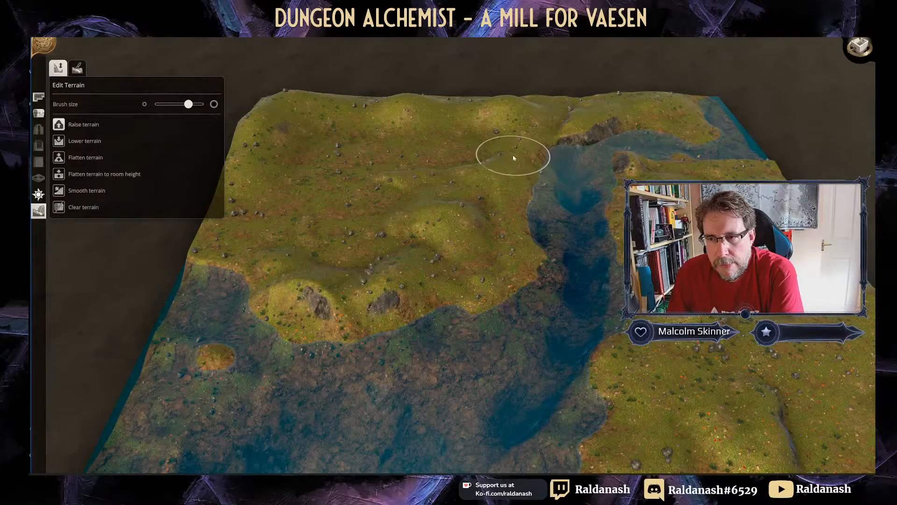
mouse_move(513, 158)
left_mouse_down()
mouse_move(517, 260)
mouse_move(537, 174)
left_mouse_up()
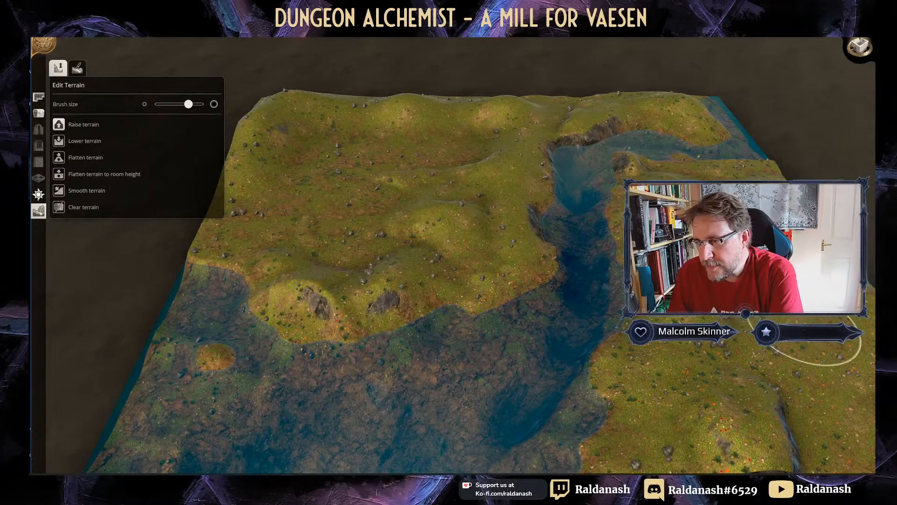
mouse_move(625, 87)
left_mouse_down()
mouse_move(557, 111)
mouse_move(612, 97)
mouse_move(264, 95)
left_mouse_up()
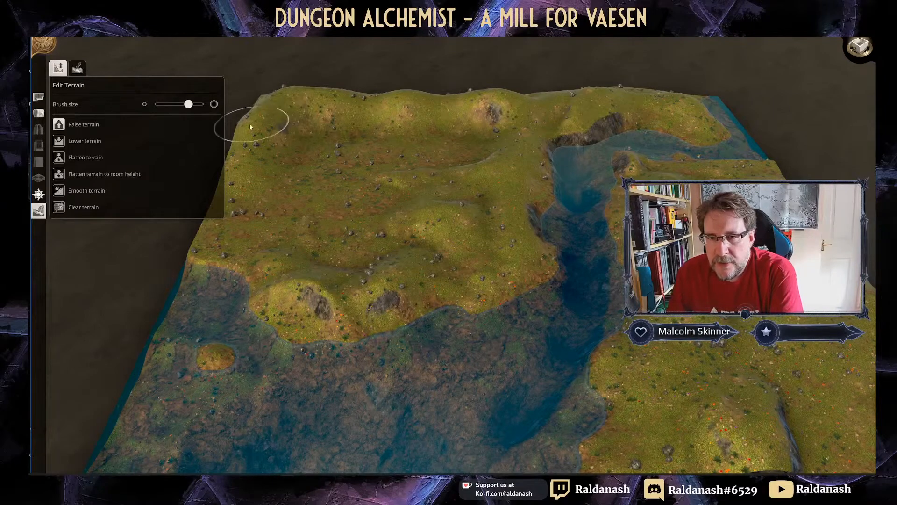
Step: Raise the terrain along the side edge and build a rocky hill in the far corner away from the river
scroll(355, 107, "up", 5)
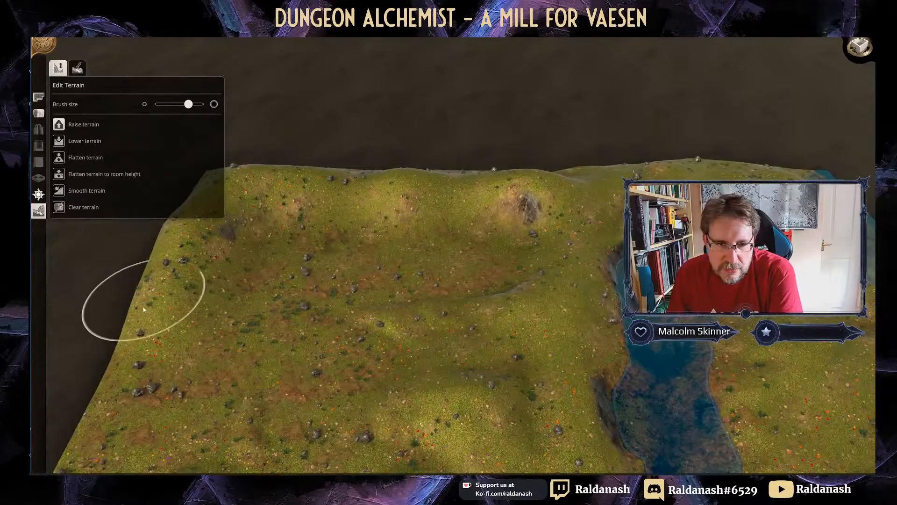
mouse_move(143, 307)
left_mouse_down()
mouse_move(144, 270)
mouse_move(159, 240)
left_mouse_up()
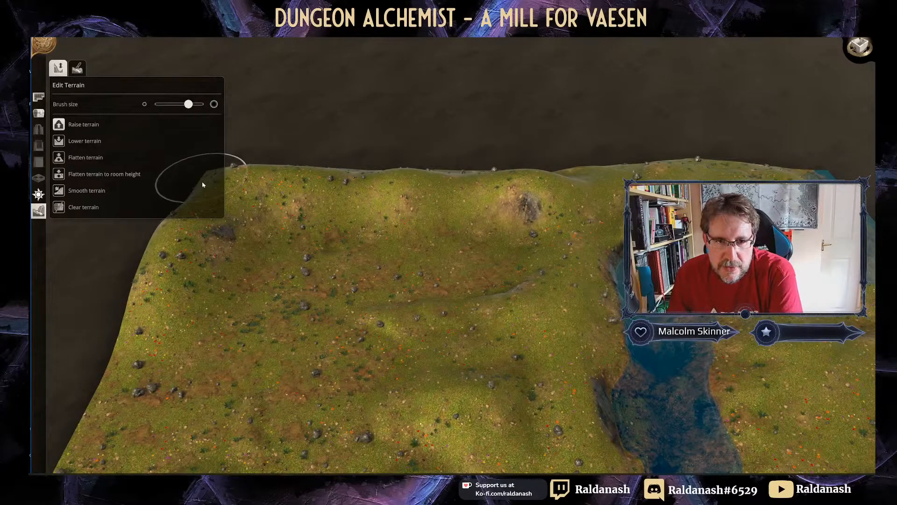
mouse_move(203, 185)
left_mouse_down()
mouse_move(196, 202)
mouse_move(239, 183)
mouse_move(211, 181)
mouse_move(242, 228)
left_mouse_up()
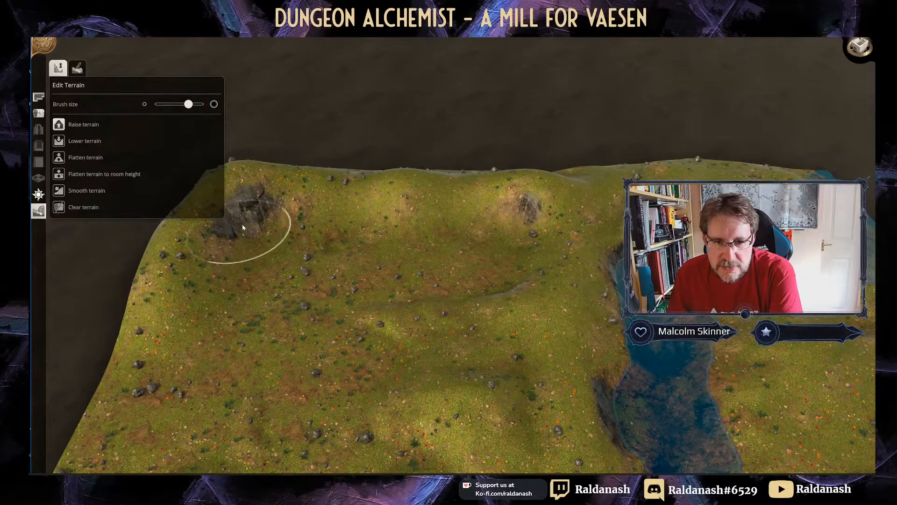
right_click_drag(183, 279, 284, 273)
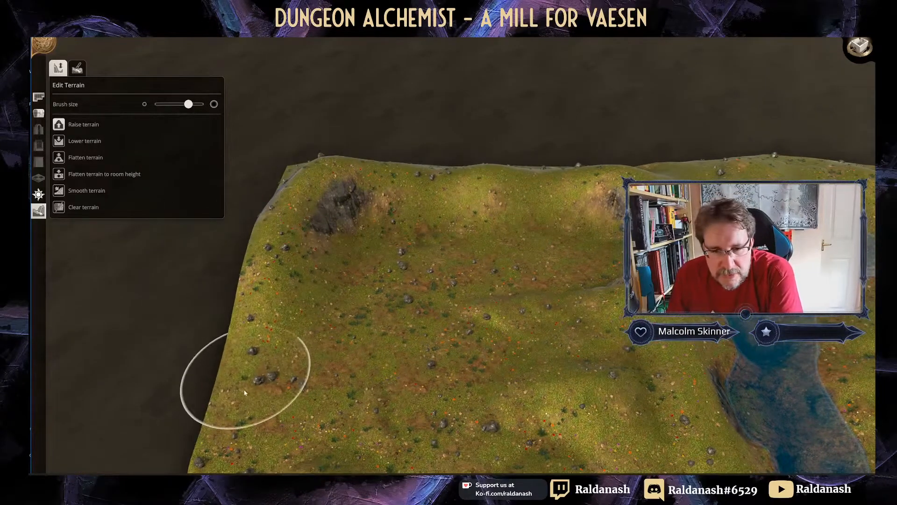
mouse_move(245, 392)
left_mouse_down()
mouse_move(269, 206)
mouse_move(280, 168)
mouse_move(272, 207)
mouse_move(281, 173)
mouse_move(274, 188)
mouse_move(302, 154)
left_mouse_up()
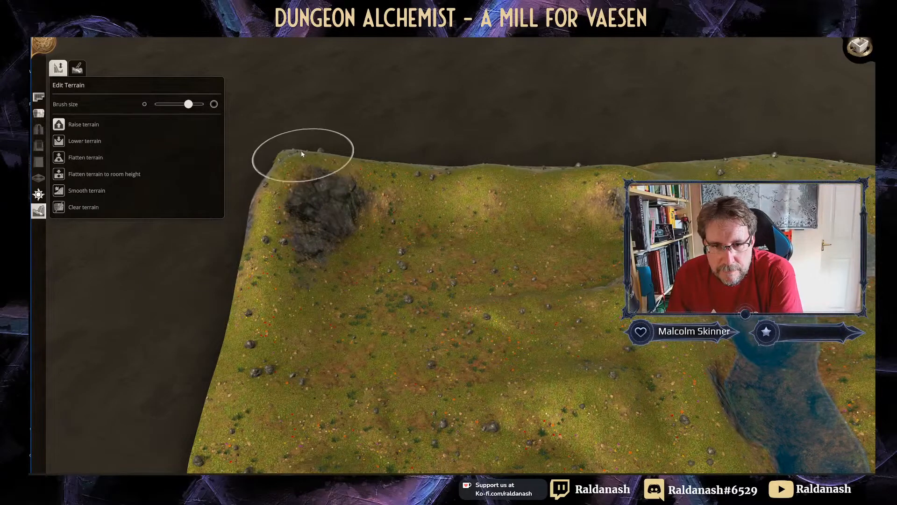
Step: Lower the inner side of the rocky corner hill to carve a hollow backed by a cliff, and select terrain flattening
left_click(79, 141)
mouse_move(301, 200)
left_mouse_down()
mouse_move(339, 233)
mouse_move(326, 195)
mouse_move(308, 185)
mouse_move(301, 212)
mouse_move(360, 236)
mouse_move(345, 231)
mouse_move(335, 211)
mouse_move(331, 248)
mouse_move(350, 207)
mouse_move(299, 259)
left_mouse_up()
left_click(87, 159)
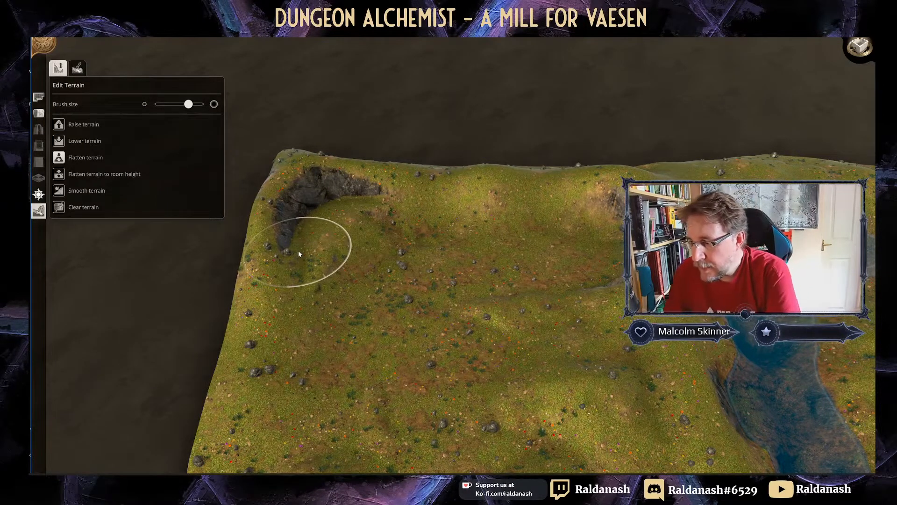
scroll(534, 192, "down", 1)
mouse_move(575, 200)
right_mouse_down()
mouse_move(530, 118)
mouse_move(455, 122)
mouse_move(490, 122)
right_mouse_up()
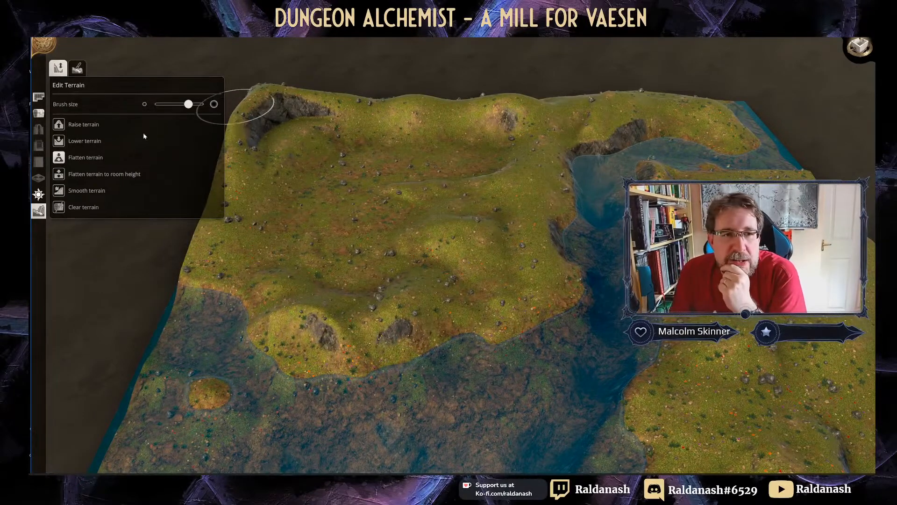
Step: Search the objects for "mill", place the wooden waterwheel in the river beside the grassy bank and rotate it
left_click(38, 113)
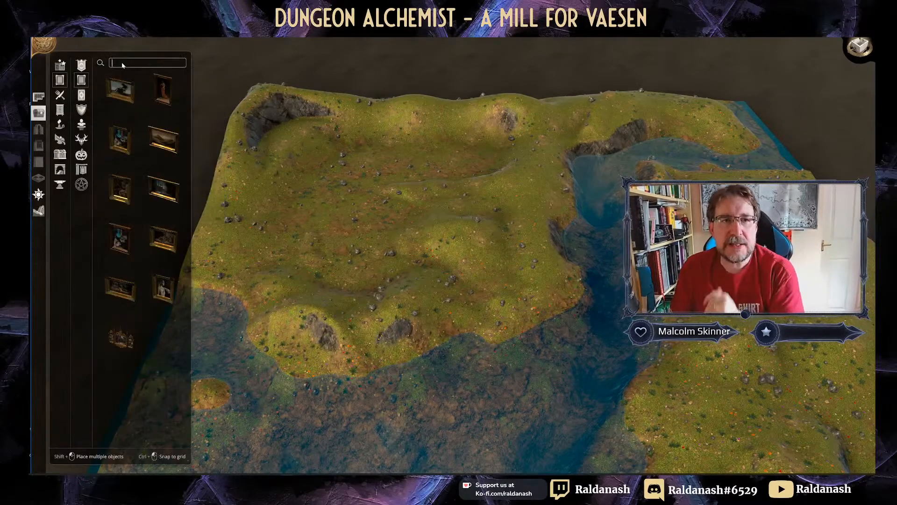
type("ill")
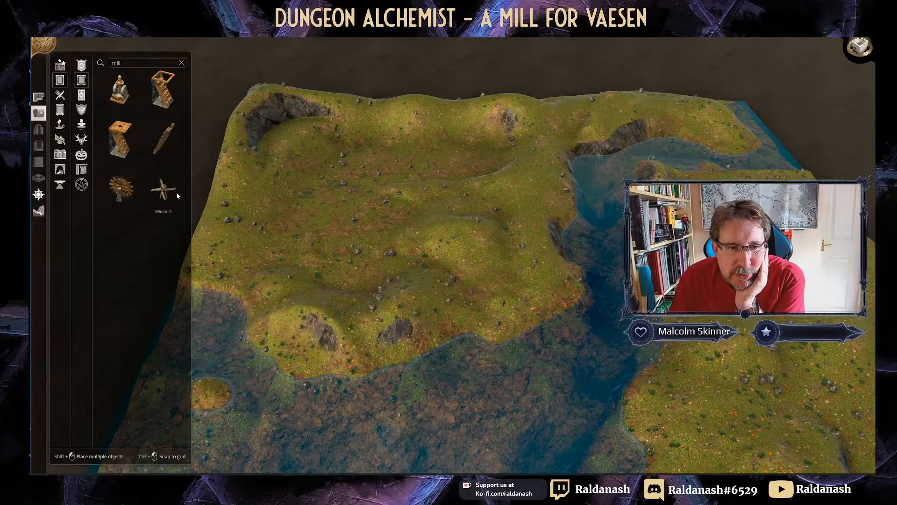
left_click(109, 191)
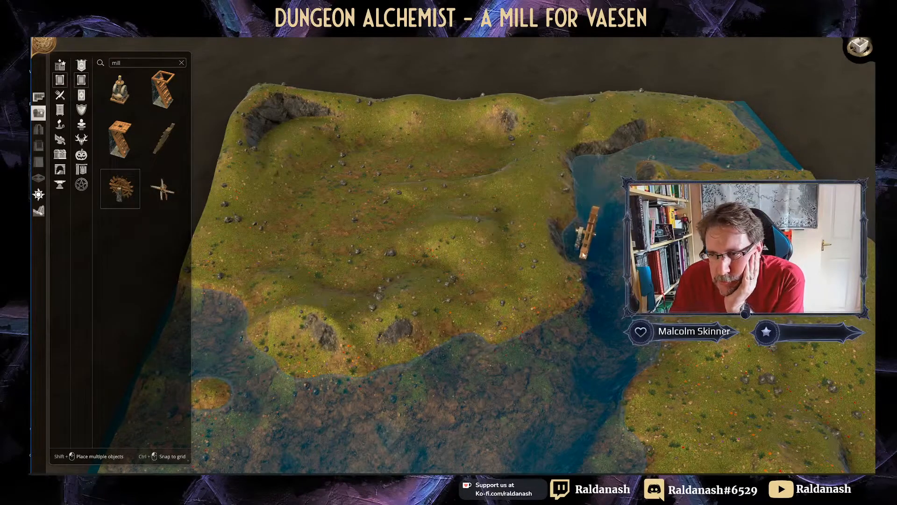
scroll(582, 260, "up", 2)
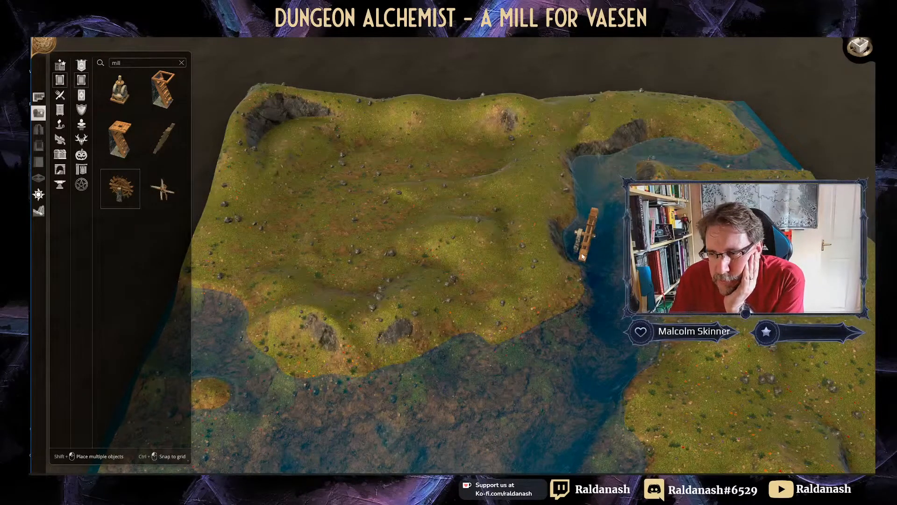
scroll(583, 256, "up", 3)
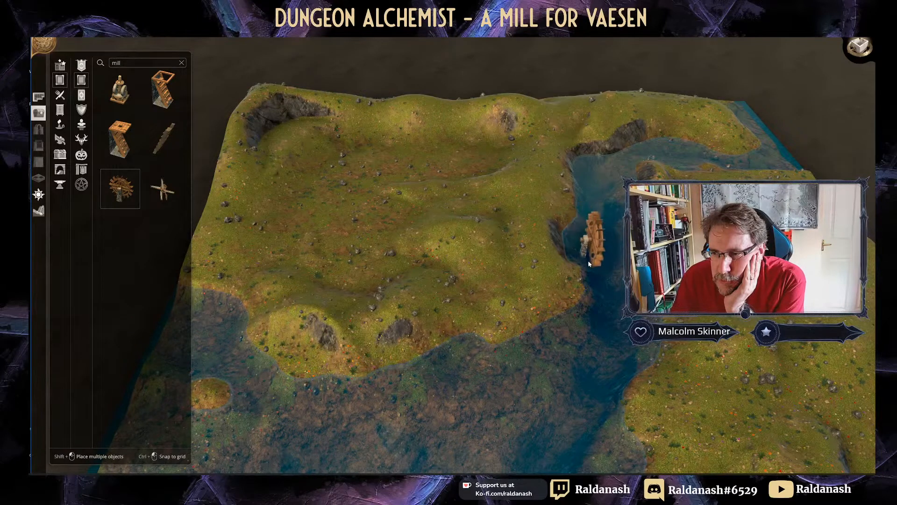
scroll(589, 280, "up", 3)
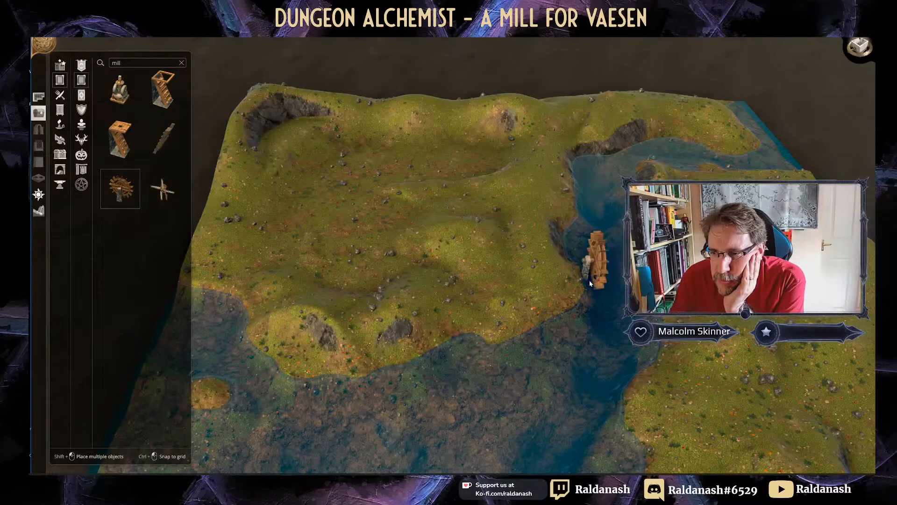
left_click(590, 285)
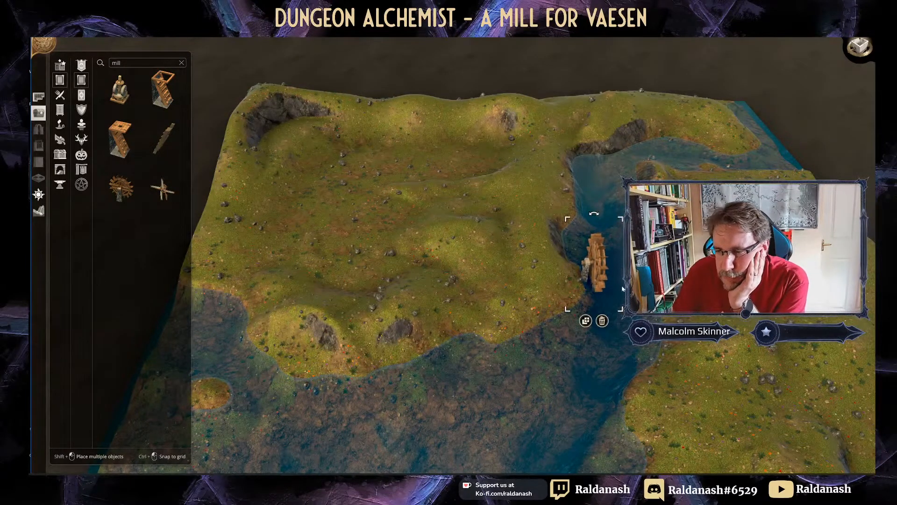
middle_click_drag(589, 284, 553, 262)
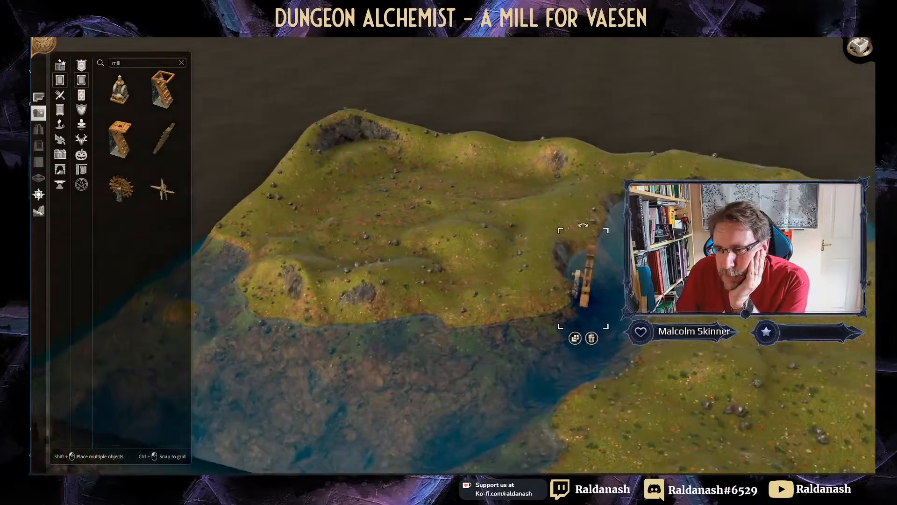
left_click_drag(584, 224, 603, 232)
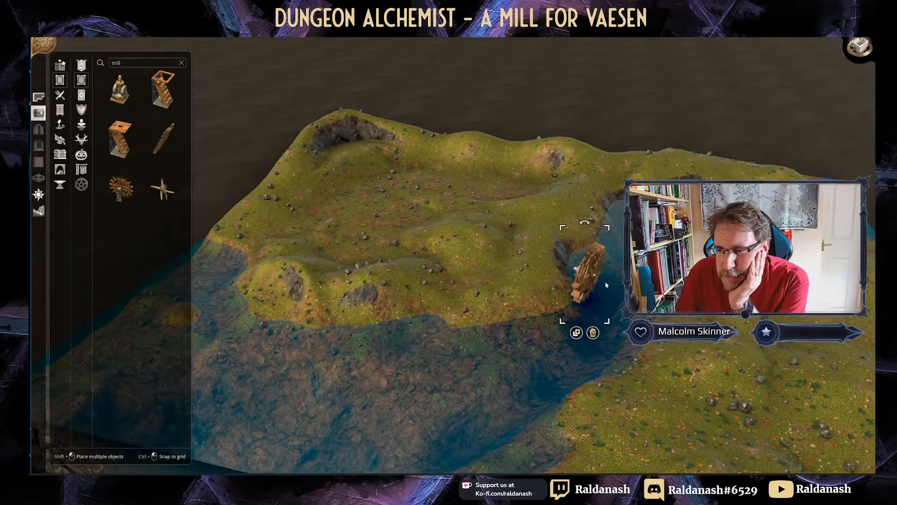
Step: Rotate the waterwheel slightly so that it lines up with the river channel
right_click_drag(589, 281, 575, 279)
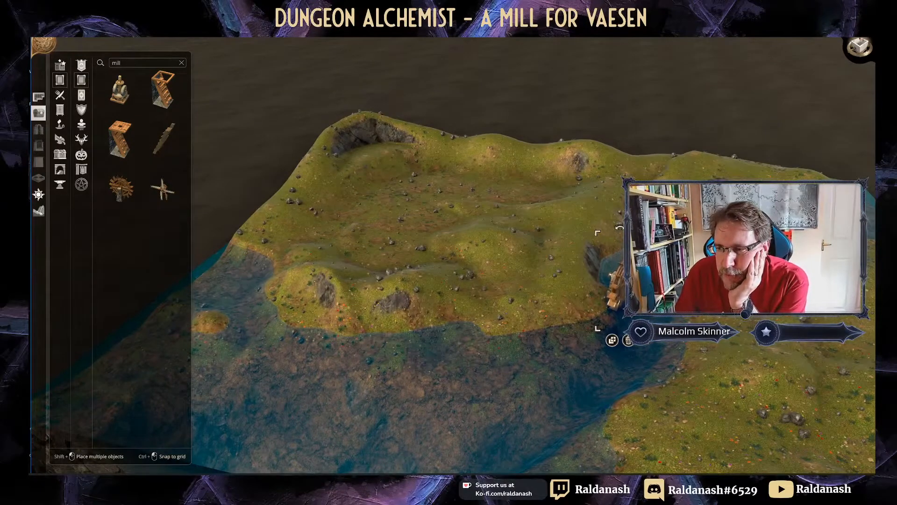
middle_click_drag(654, 281, 715, 279)
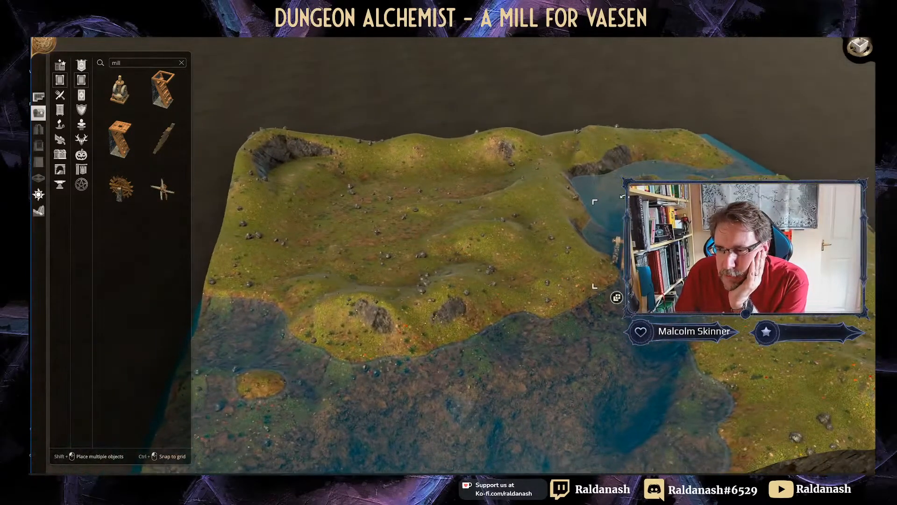
left_click_drag(623, 198, 616, 200)
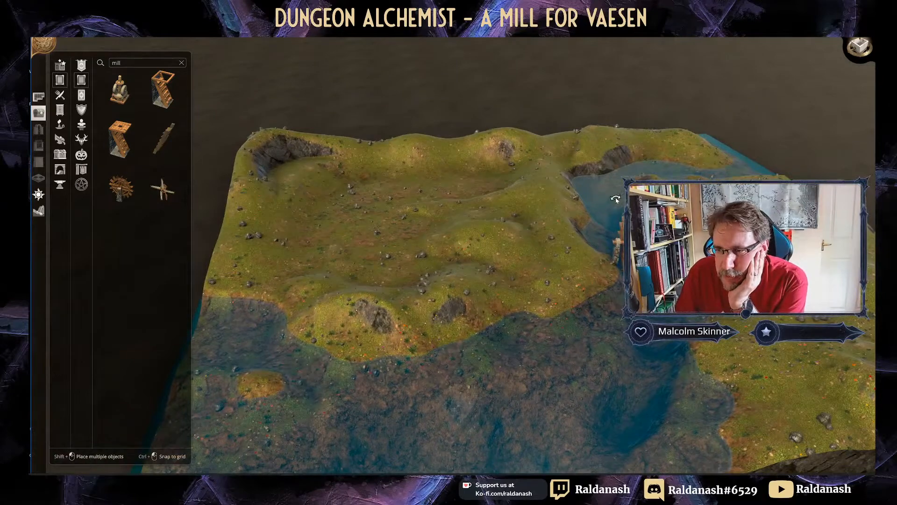
middle_click_drag(692, 327, 271, 274)
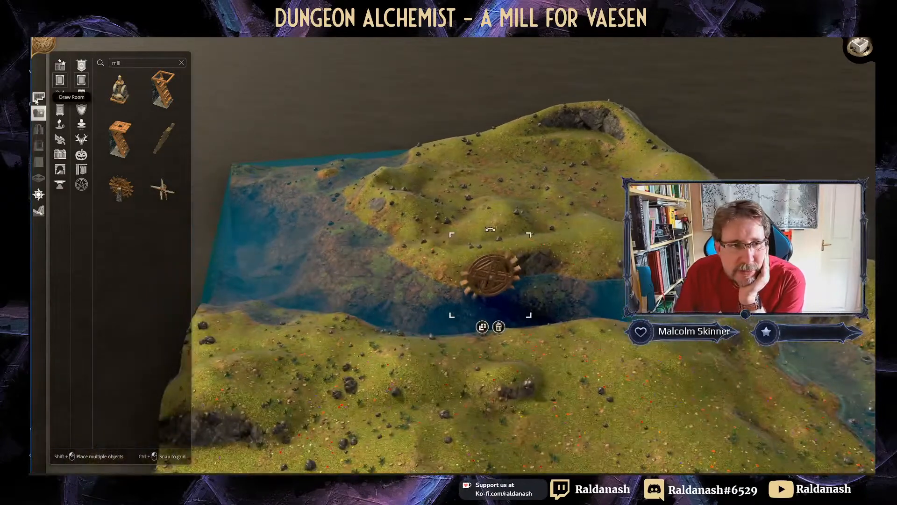
Step: With a smaller terrain brush, lower a river outlet through the map's far edge and raise hills over the old side channel
left_click(38, 210)
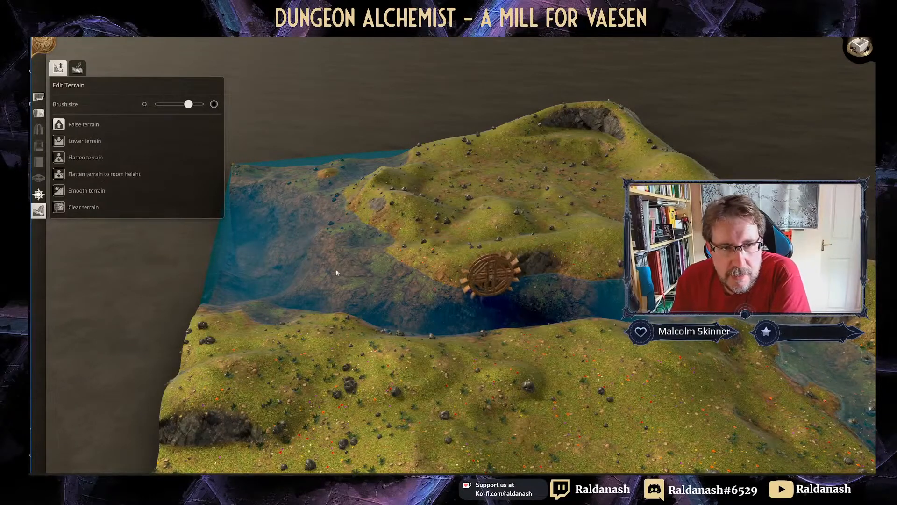
left_click(166, 105)
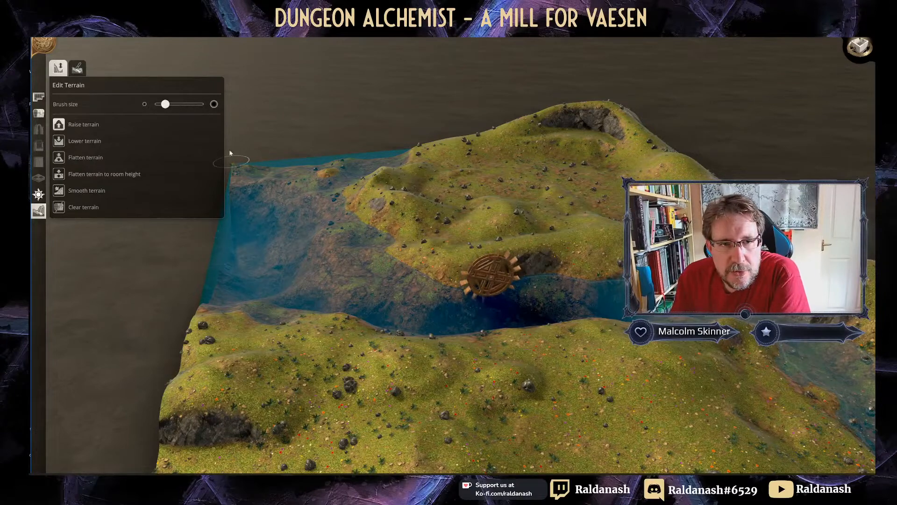
mouse_move(460, 301)
middle_mouse_down()
mouse_move(563, 314)
mouse_move(591, 285)
middle_mouse_up()
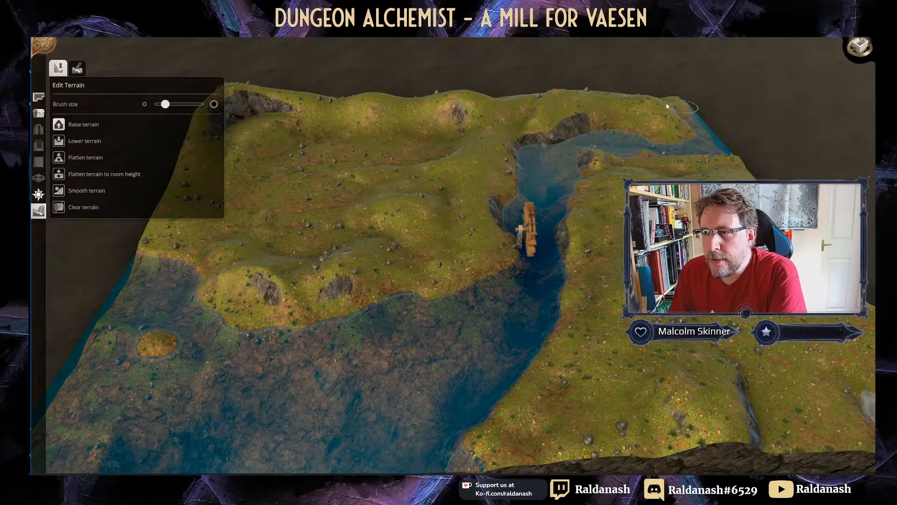
left_click(81, 142)
left_click(614, 117)
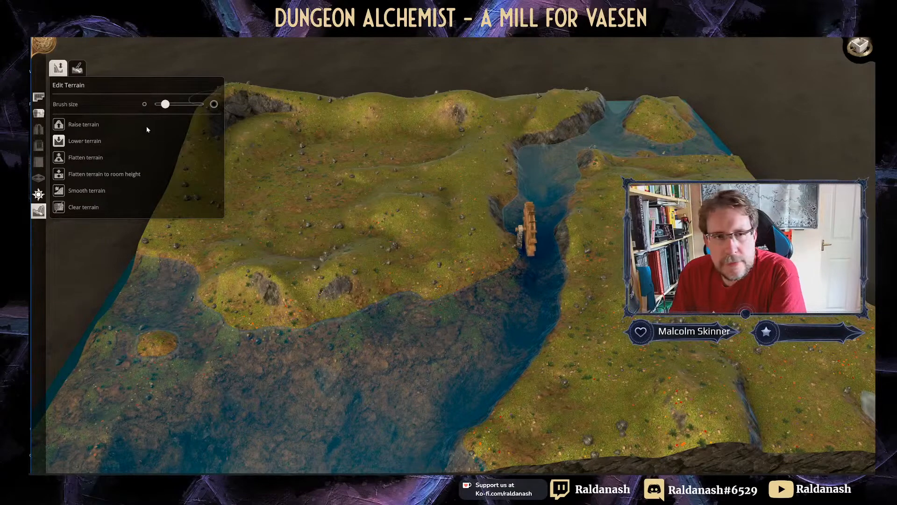
left_click(88, 124)
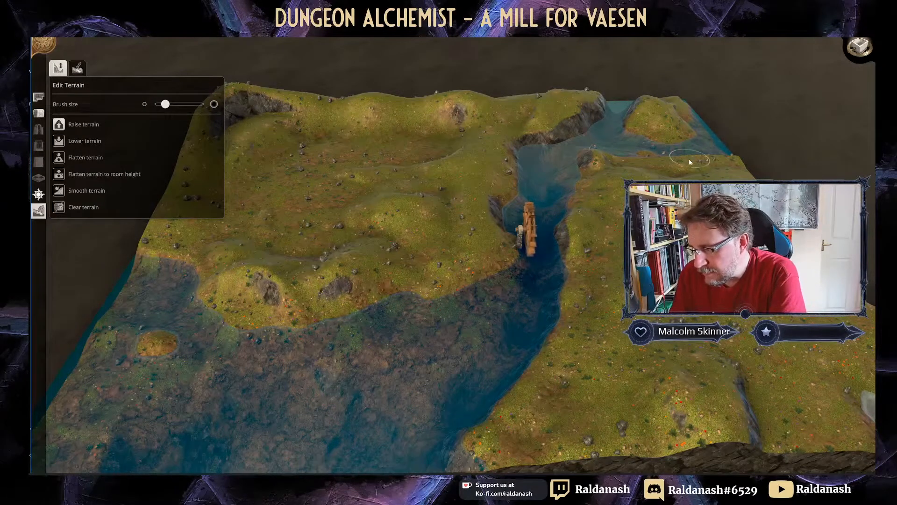
left_click(703, 122)
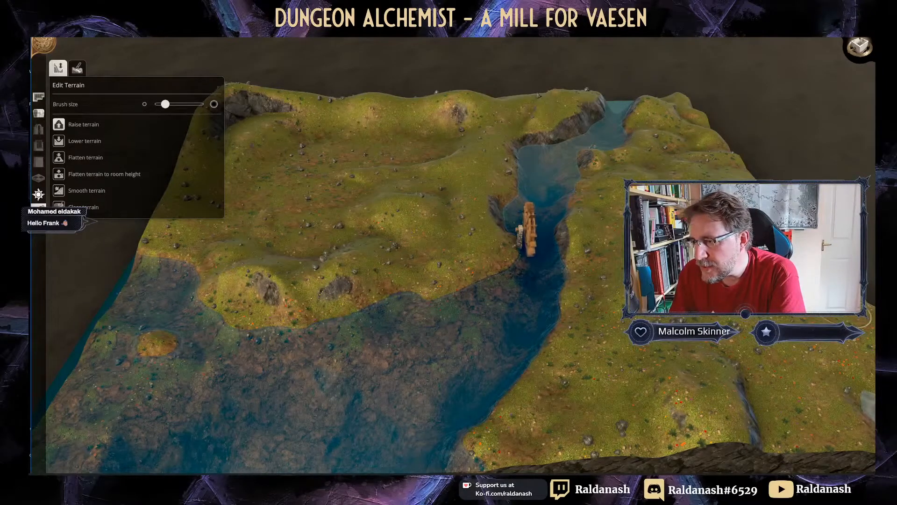
Step: Lower the riverbed upstream of the waterwheel to deepen the channel
mouse_move(694, 271)
middle_mouse_down()
mouse_move(701, 372)
mouse_move(701, 289)
middle_mouse_up()
scroll(703, 347, "up", 5)
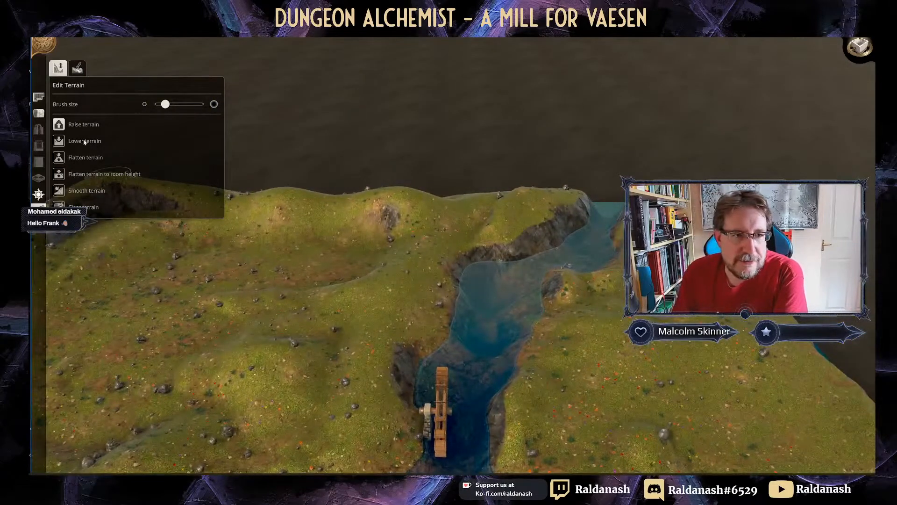
middle_click_drag(629, 237, 701, 238)
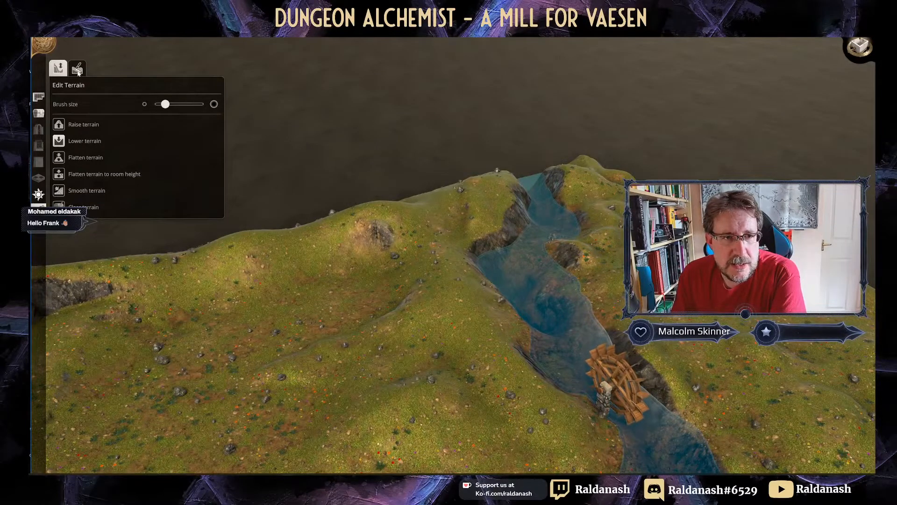
left_click(78, 69)
left_click(58, 69)
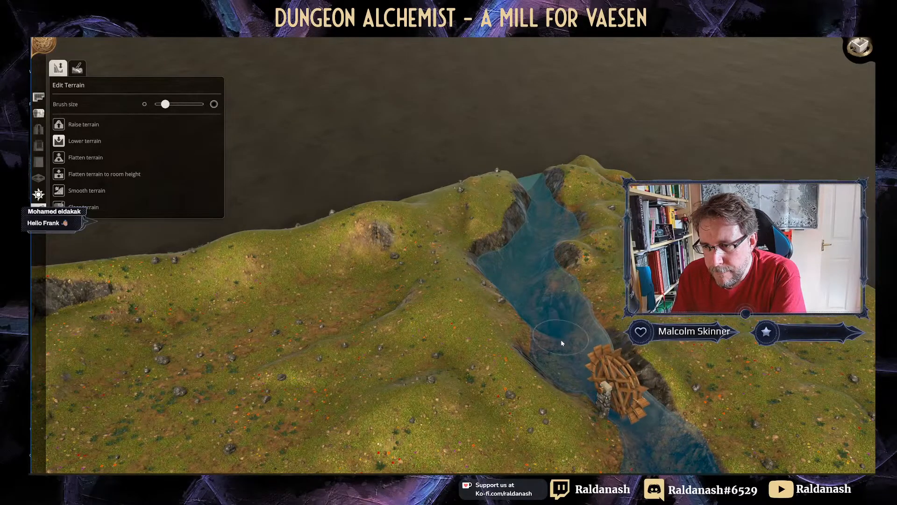
middle_click_drag(556, 317, 481, 280)
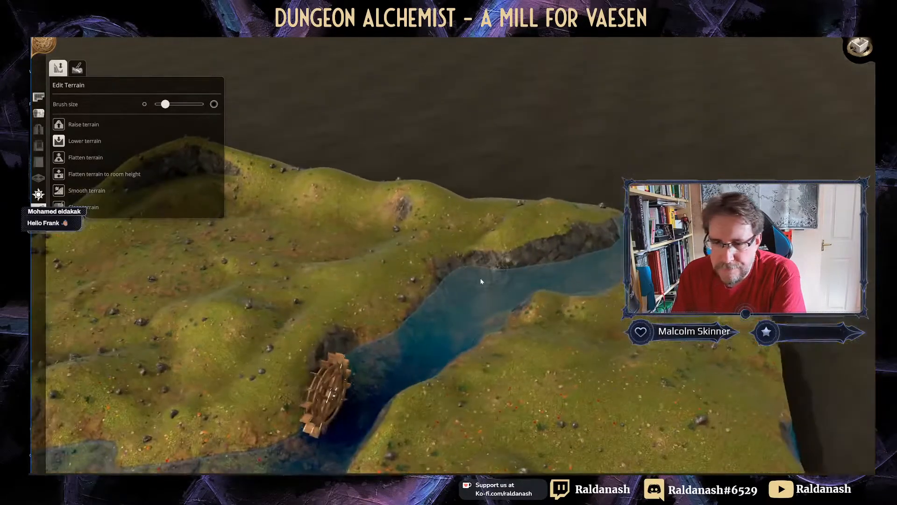
scroll(481, 281, "down", 5)
right_click_drag(481, 281, 559, 145)
scroll(569, 173, "up", 2)
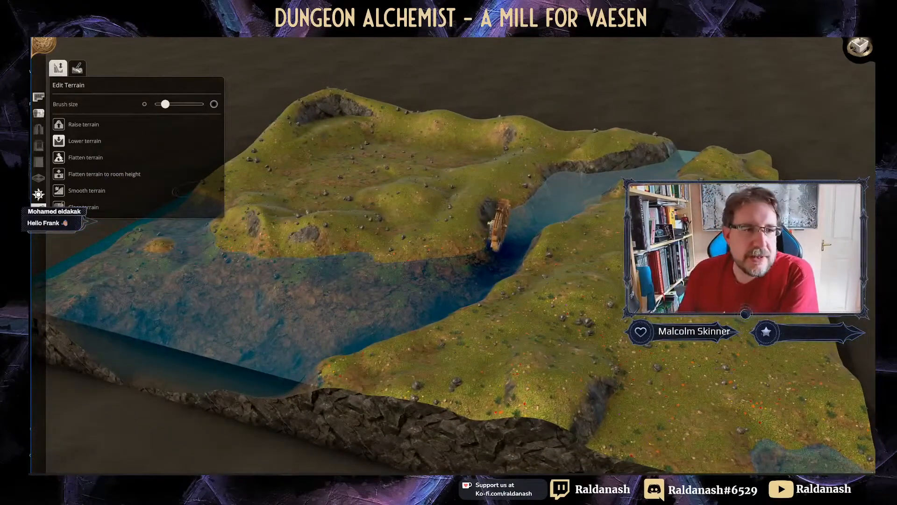
Step: Search the room types for "mill"
left_click(38, 97)
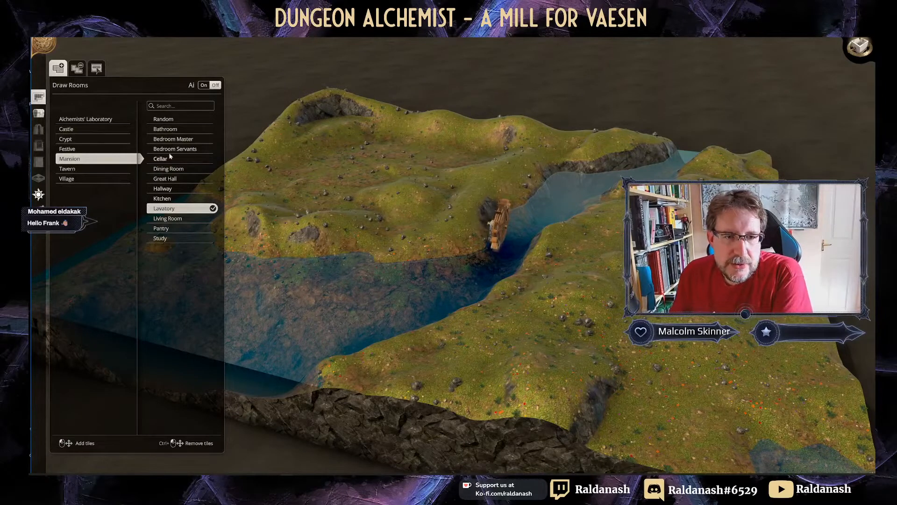
left_click(162, 106)
type("mill")
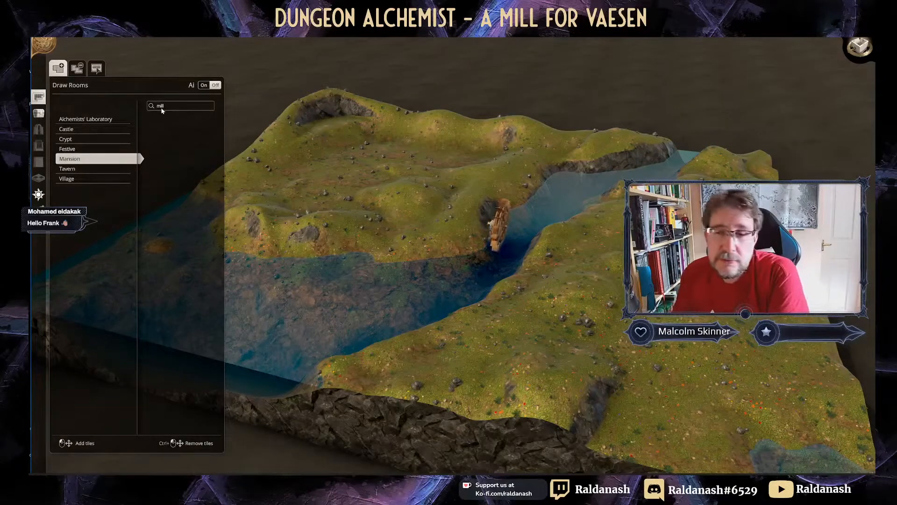
middle_click_drag(369, 155, 433, 159)
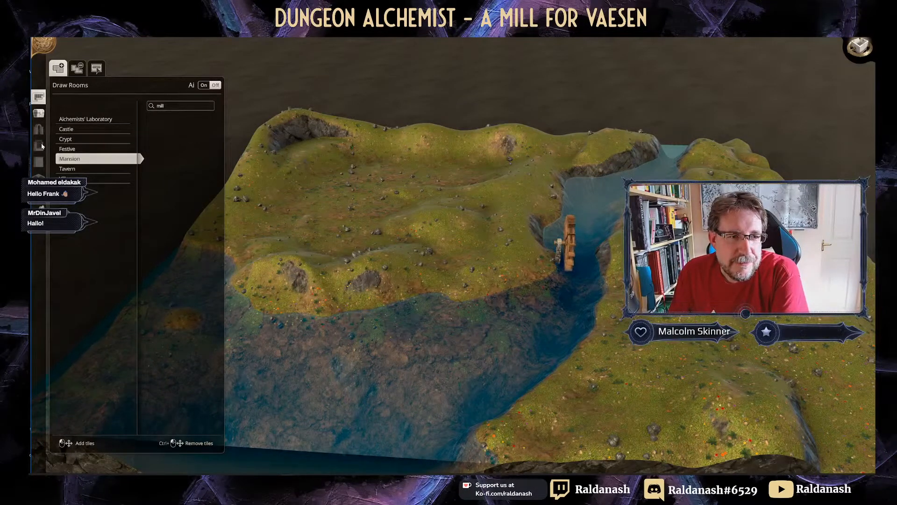
Step: Draw a large rectangular room of the Village Smithy type on the grassy bank beside the waterwheel
left_click(70, 129)
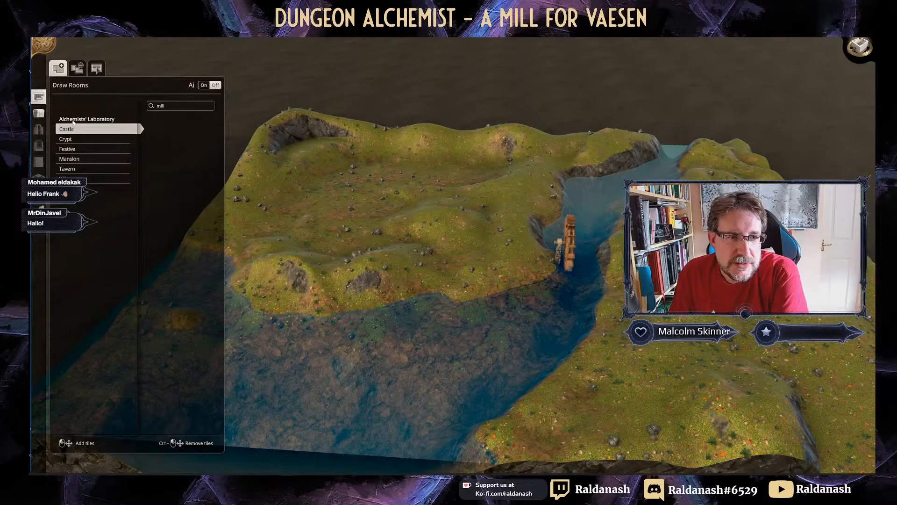
left_click(71, 139)
left_click(70, 178)
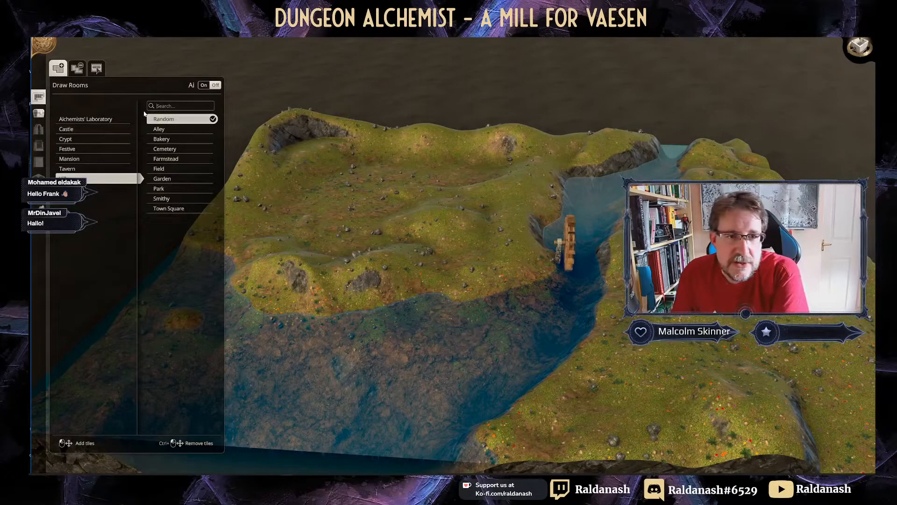
left_click(175, 159)
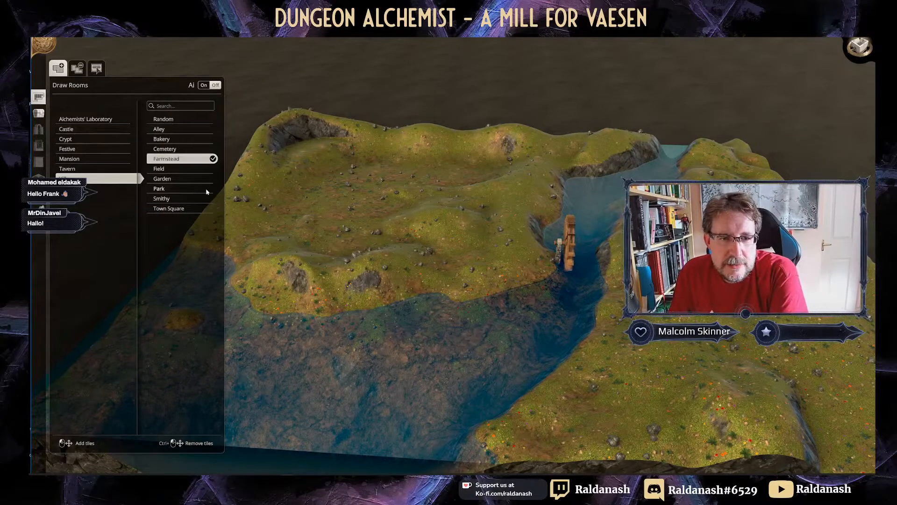
left_click(169, 199)
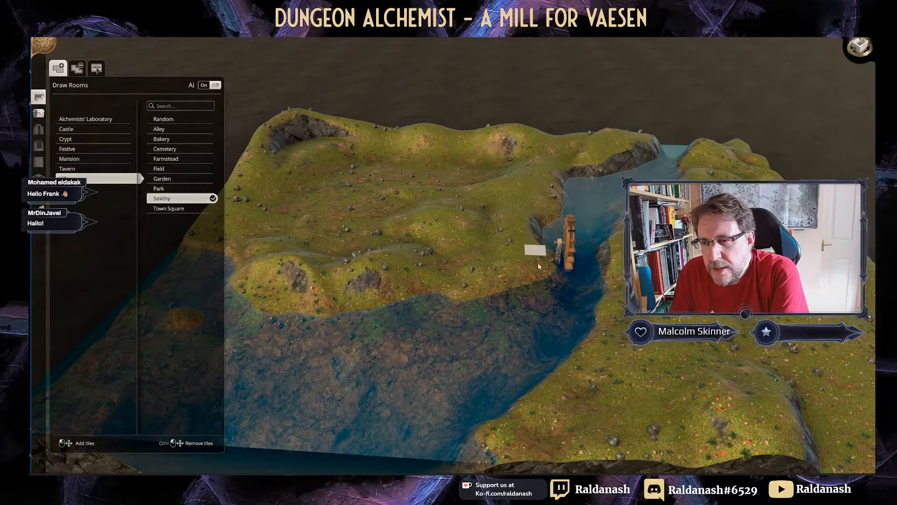
scroll(513, 249, "up", 2)
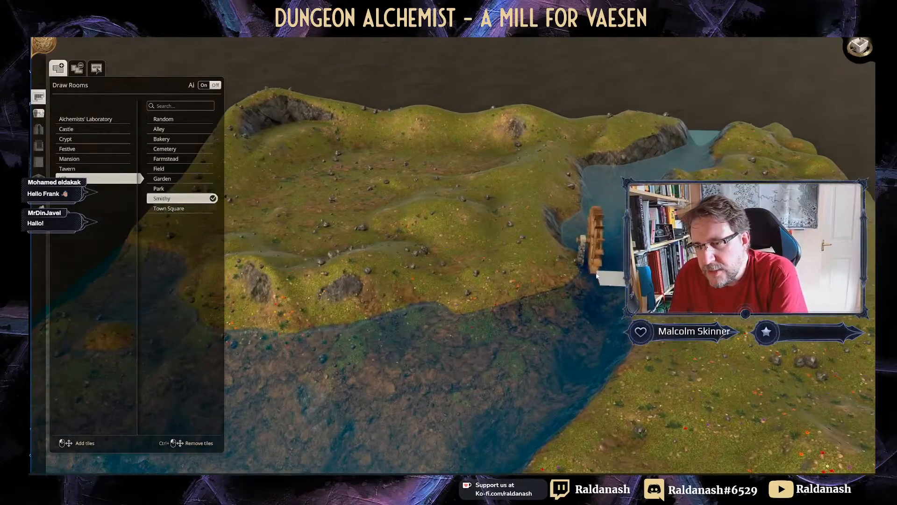
left_click_drag(561, 264, 386, 186)
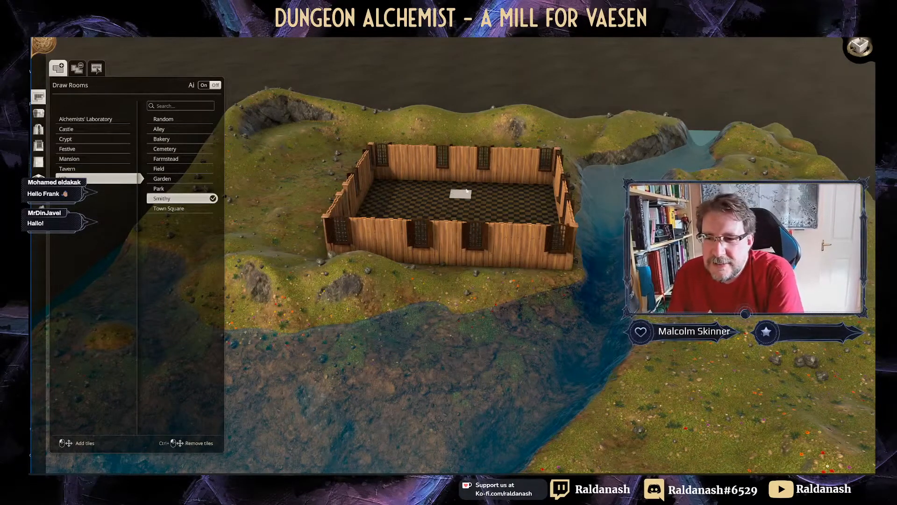
right_click_drag(459, 193, 440, 154)
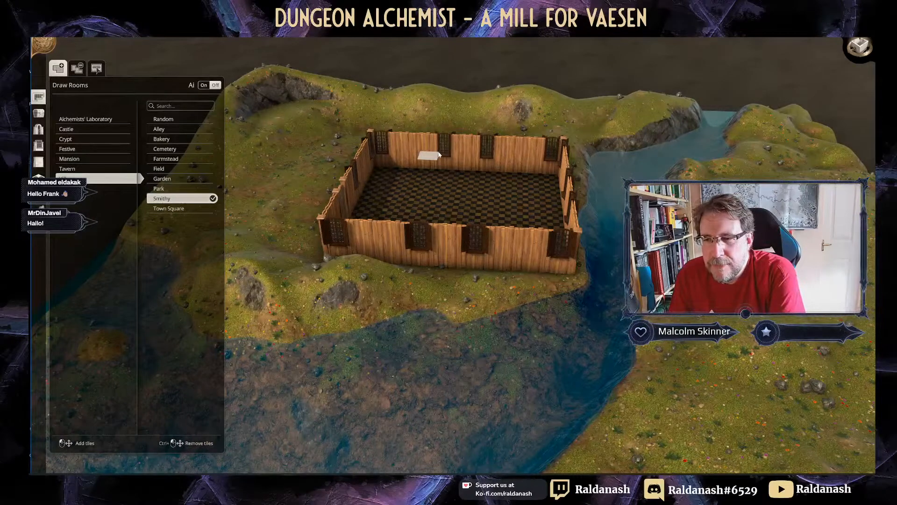
Step: Change the outer walls of the building to the light irregular stone wall, keeping wood on the inside
left_click(39, 162)
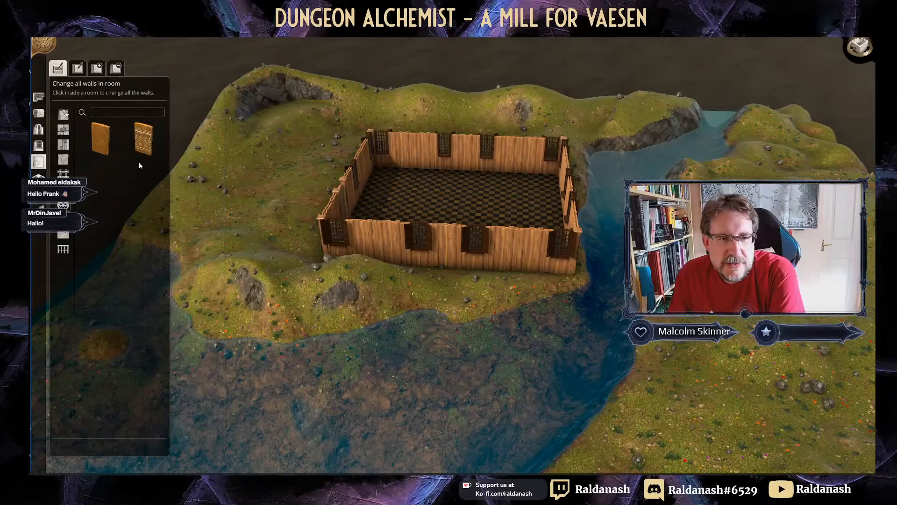
left_click(64, 130)
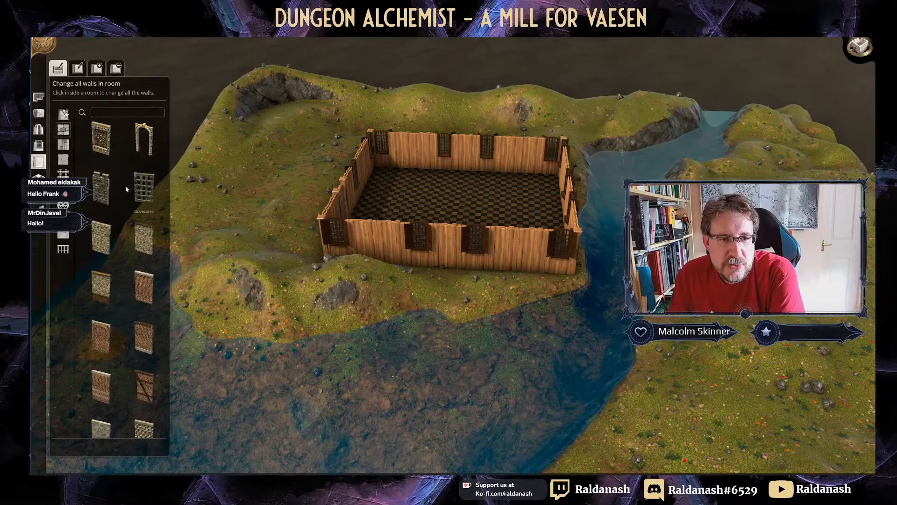
scroll(125, 188, "down", 1)
scroll(166, 212, "down", 1)
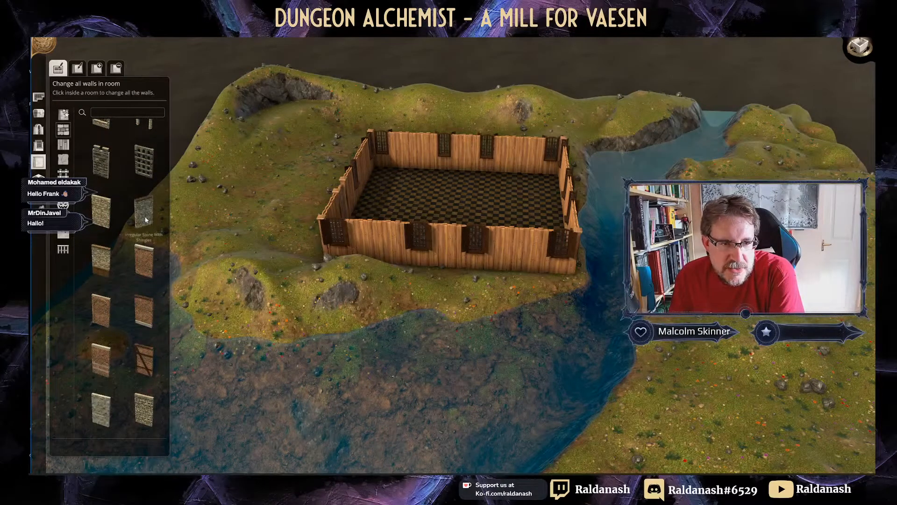
left_click(107, 222)
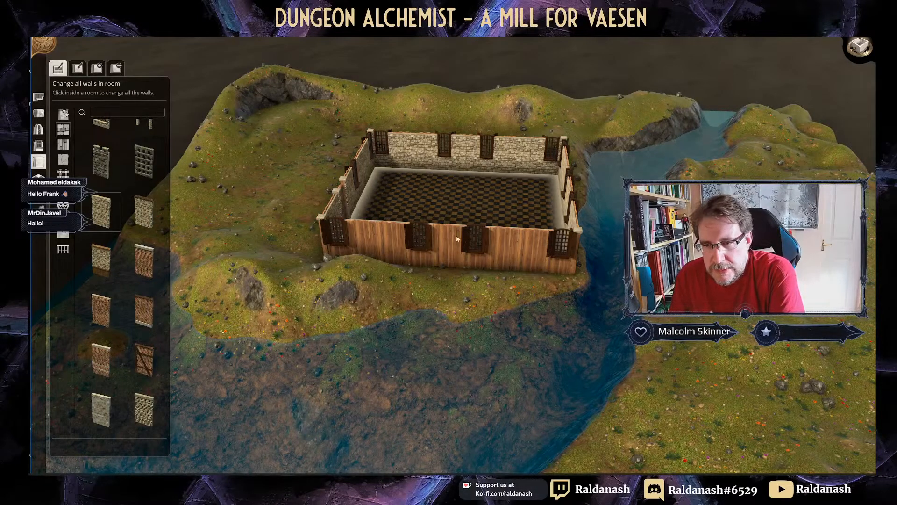
left_click(449, 291)
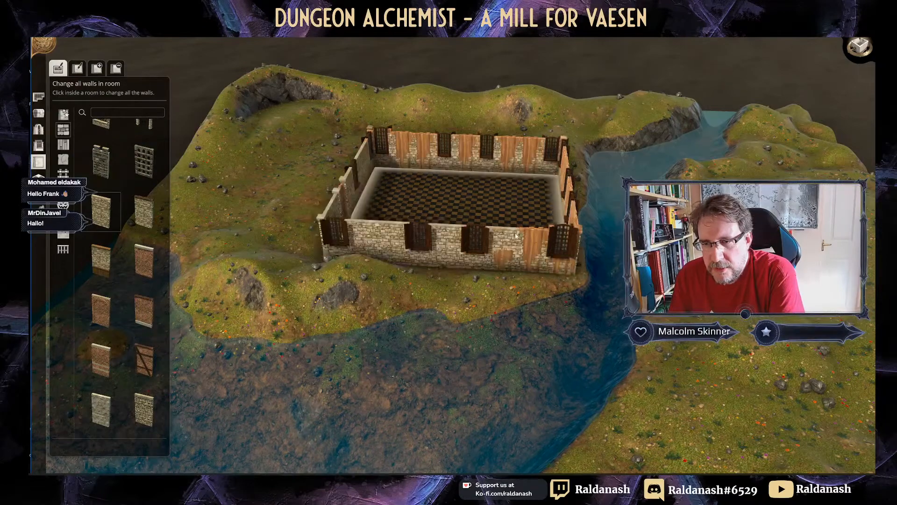
Step: Search the wall and railing styles for "scaffold"
right_click_drag(509, 209, 467, 234)
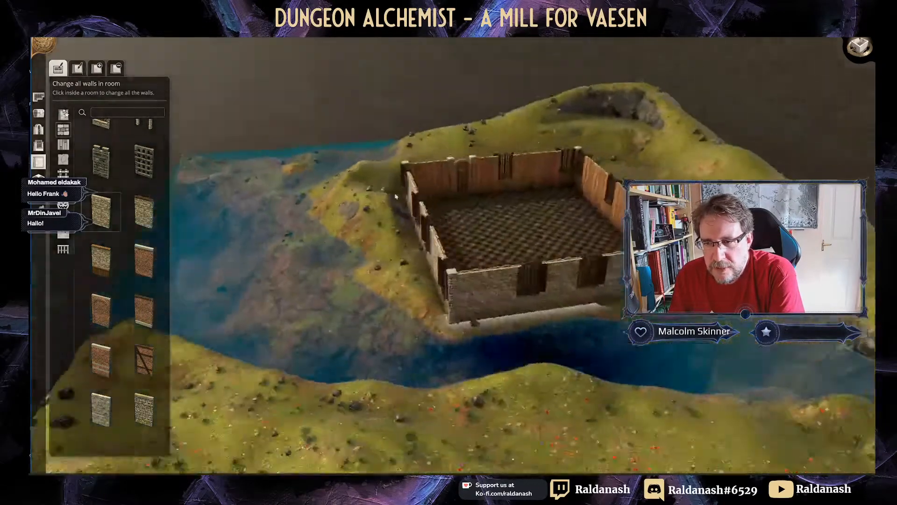
scroll(439, 251, "up", 3)
middle_click_drag(439, 251, 405, 186)
mouse_move(405, 186)
right_mouse_down()
mouse_move(439, 188)
mouse_move(389, 181)
right_mouse_up()
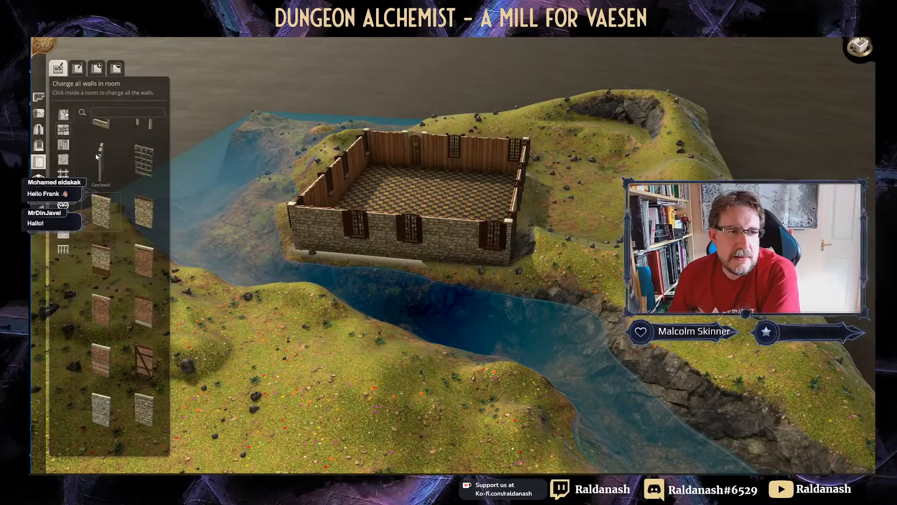
left_click(63, 249)
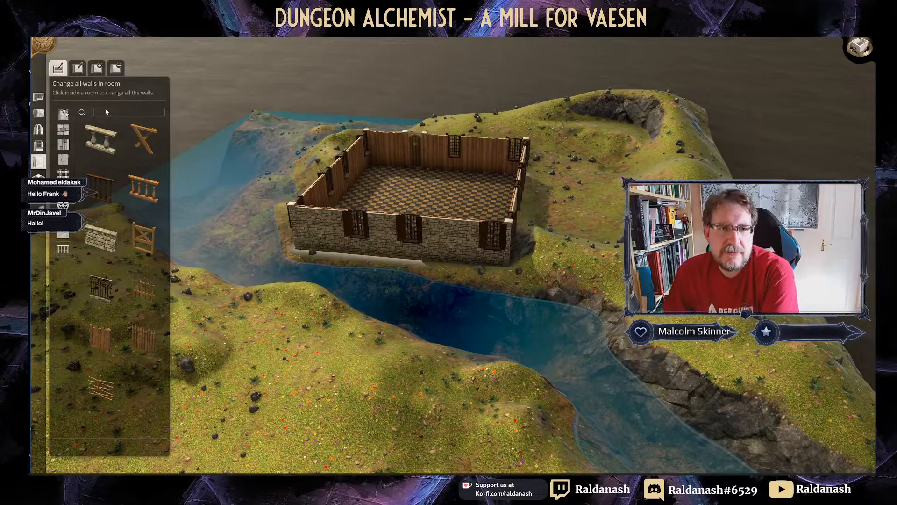
type("scaffold")
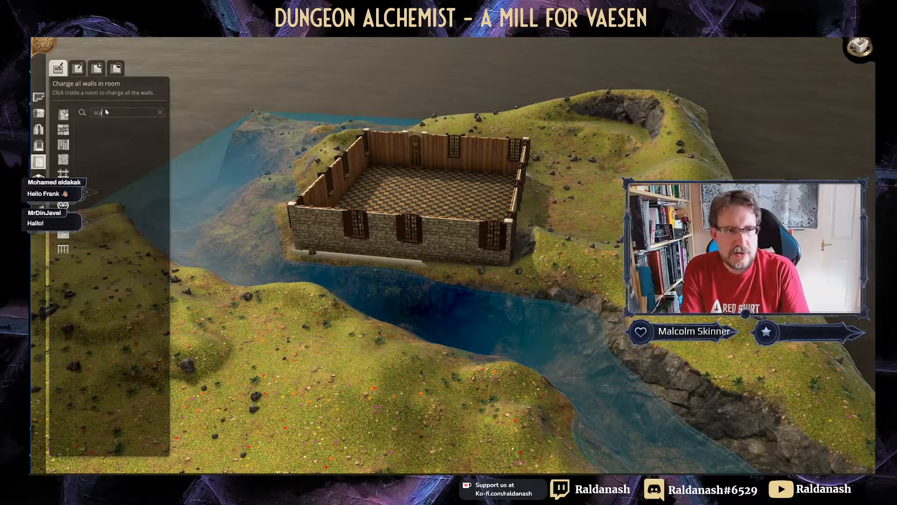
Step: Place the wooden waterwheel against the river-facing stone wall, rotated parallel to the wall near its upstream end
left_click(39, 115)
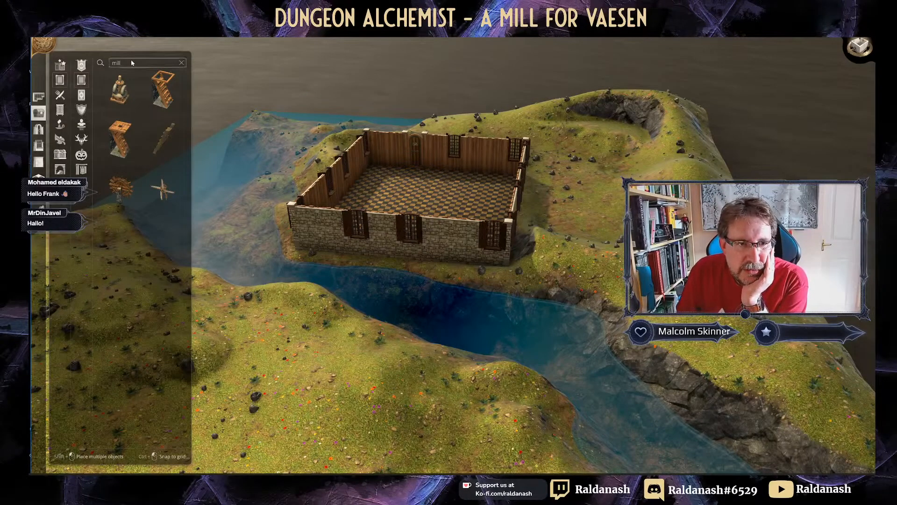
left_click(122, 184)
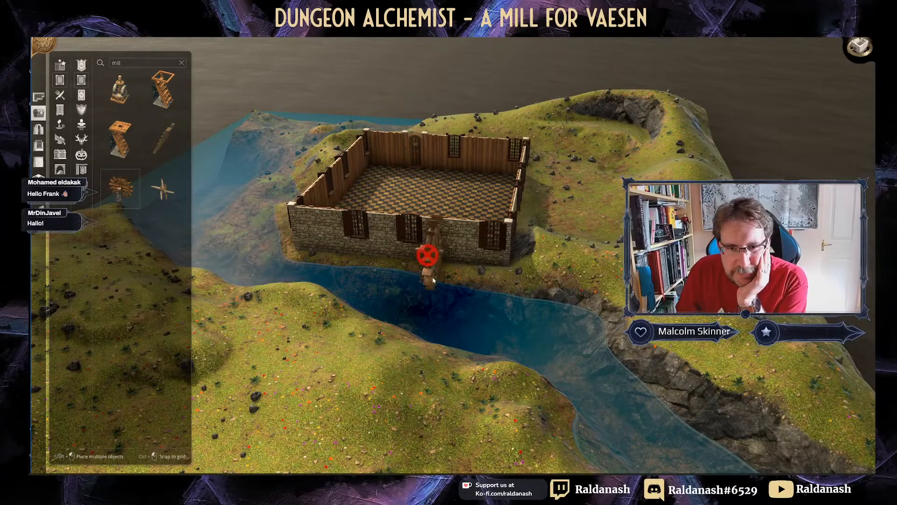
right_click(380, 270)
right_click(380, 270)
right_click(377, 270)
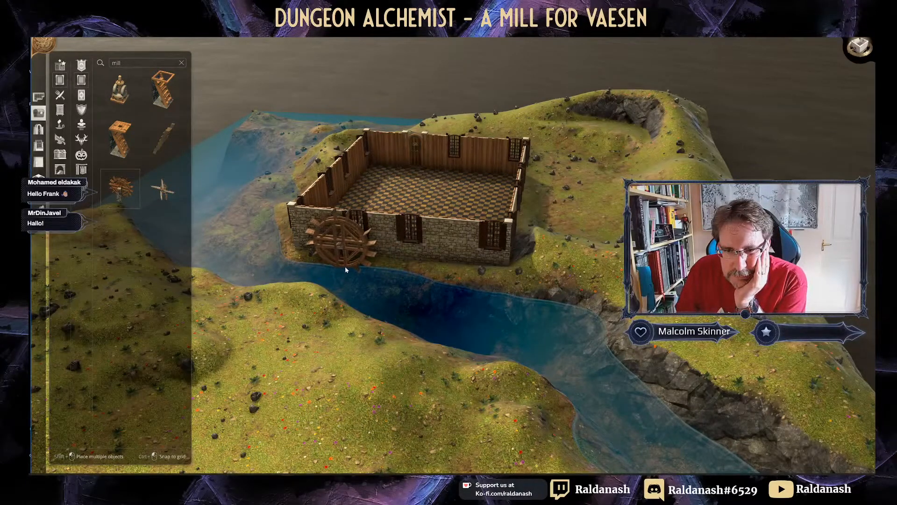
left_click(354, 272)
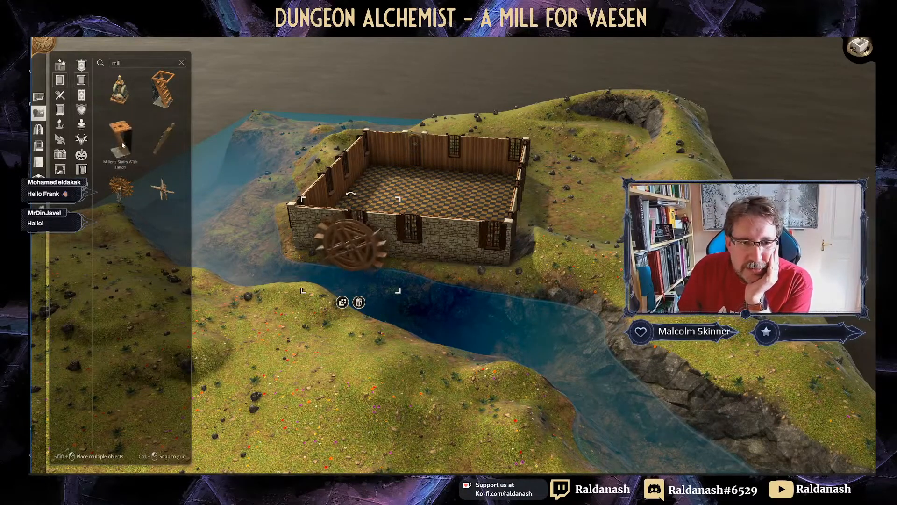
Step: Place the open wooden stairs without a hatch inside the mill, near the back corner on the upstream side
left_click(164, 93)
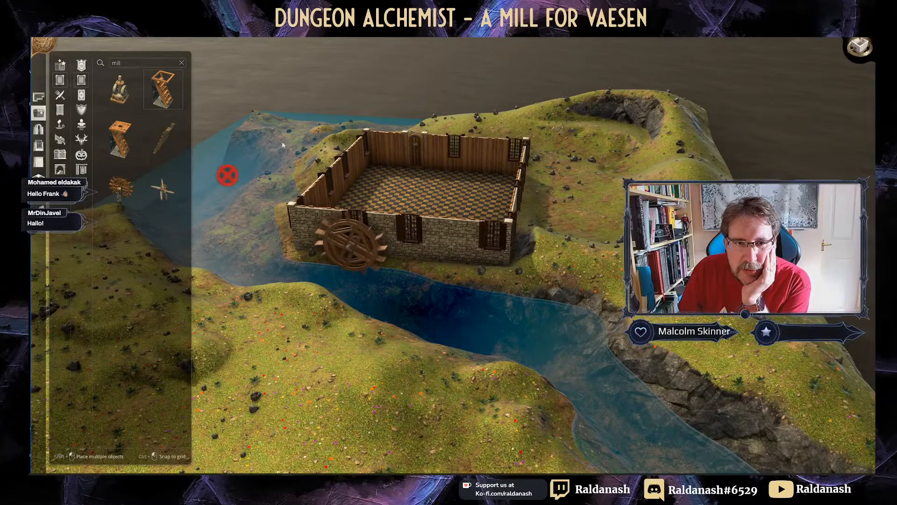
middle_click_drag(388, 189, 406, 241)
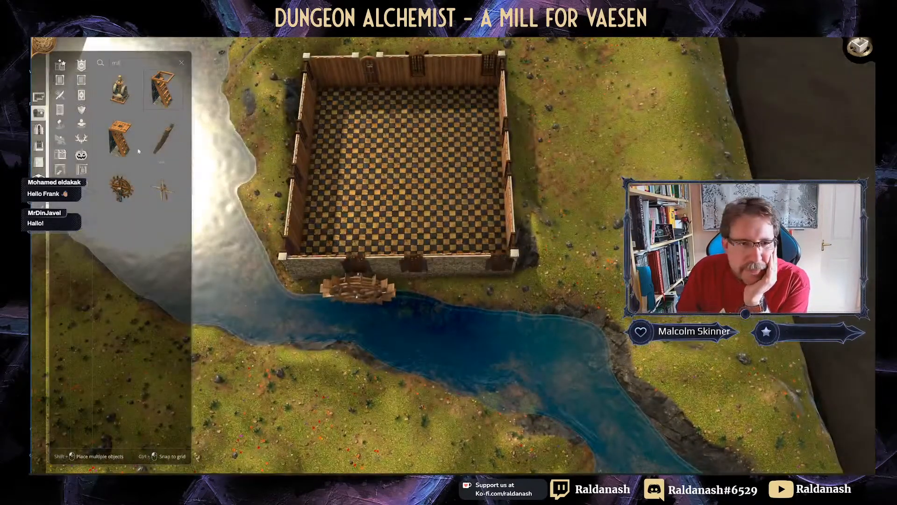
left_click(136, 150)
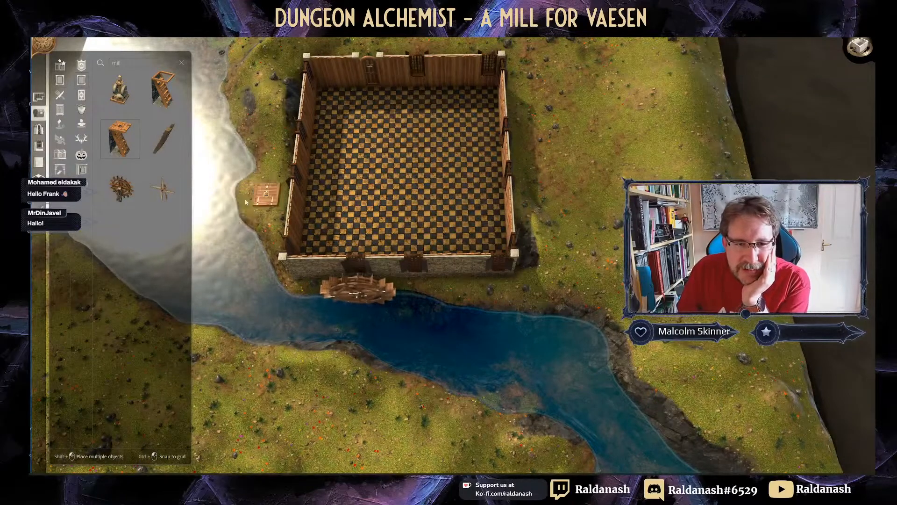
left_click(159, 143)
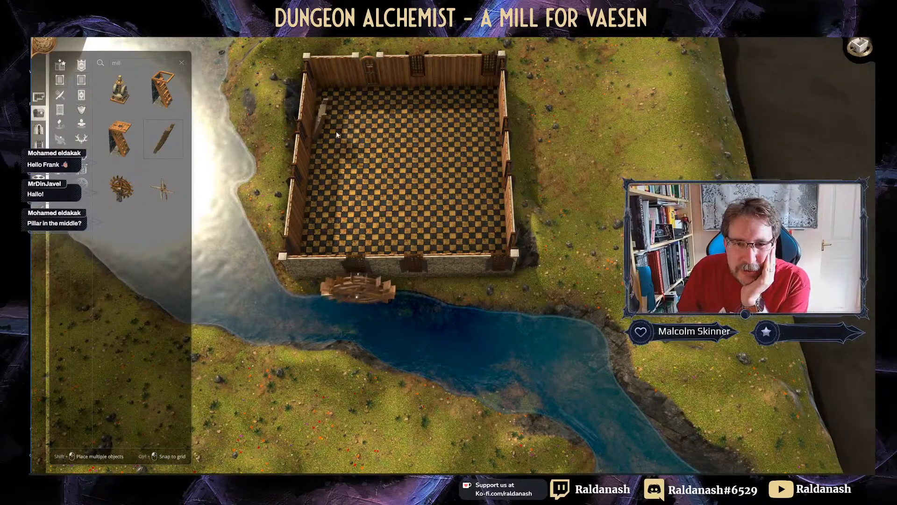
left_click(349, 151)
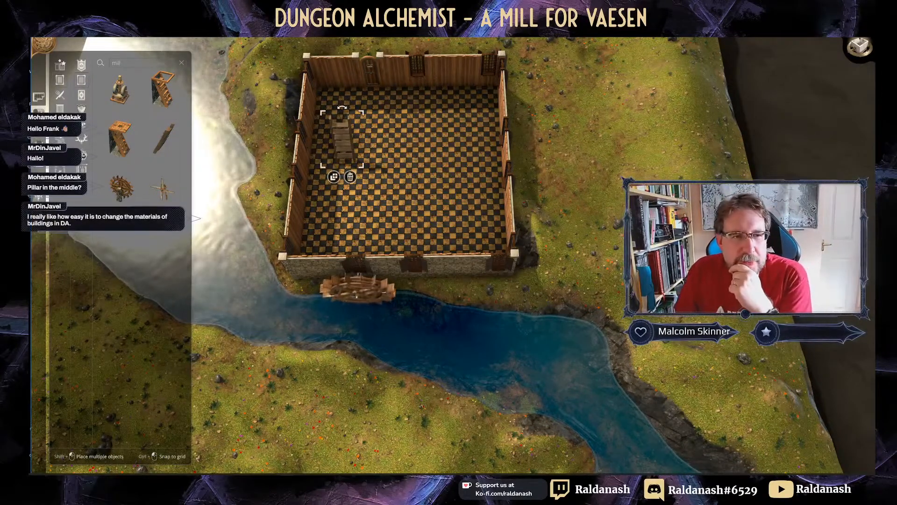
Step: Replace the checkered floor of the whole mill room with the reddish-brown flooring
left_click(39, 176)
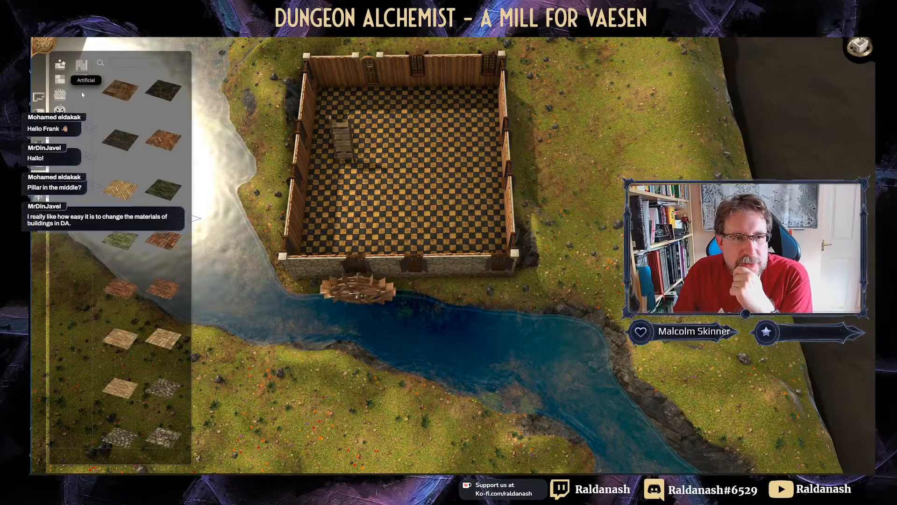
left_click(170, 196)
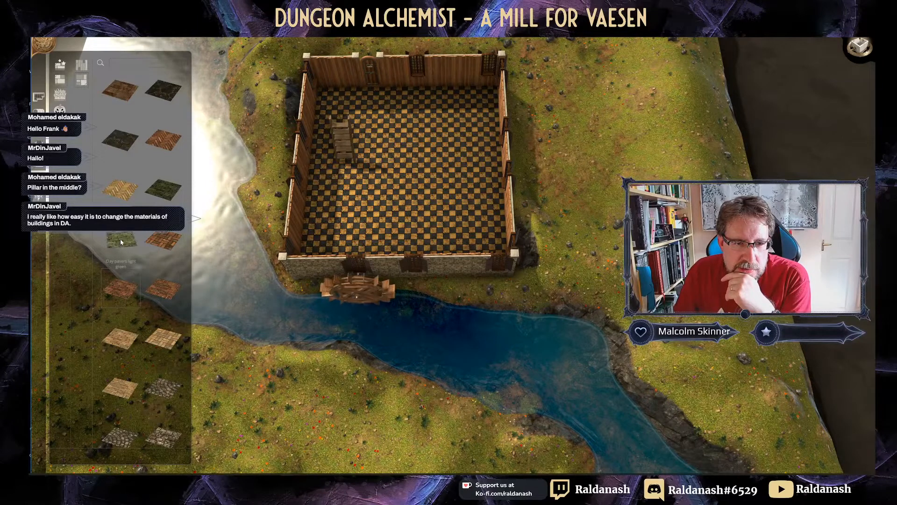
left_click_drag(323, 91, 510, 254)
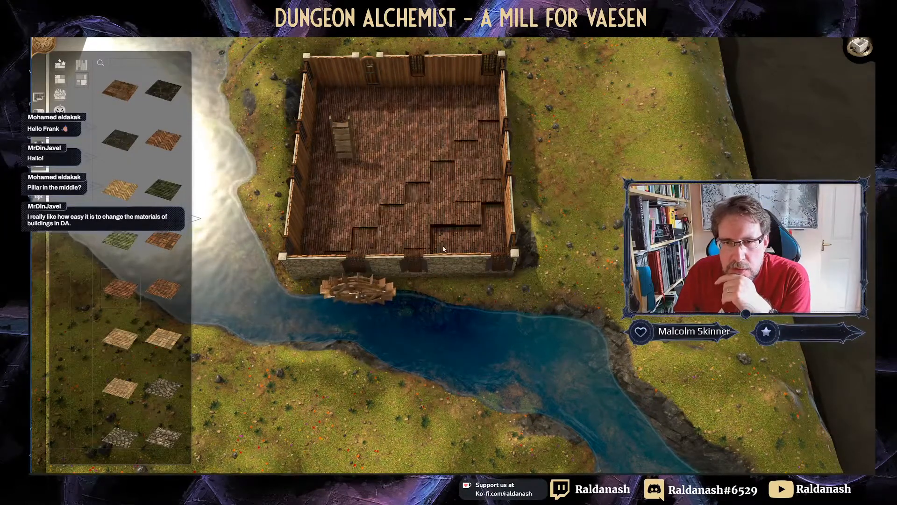
middle_click_drag(424, 217, 410, 195)
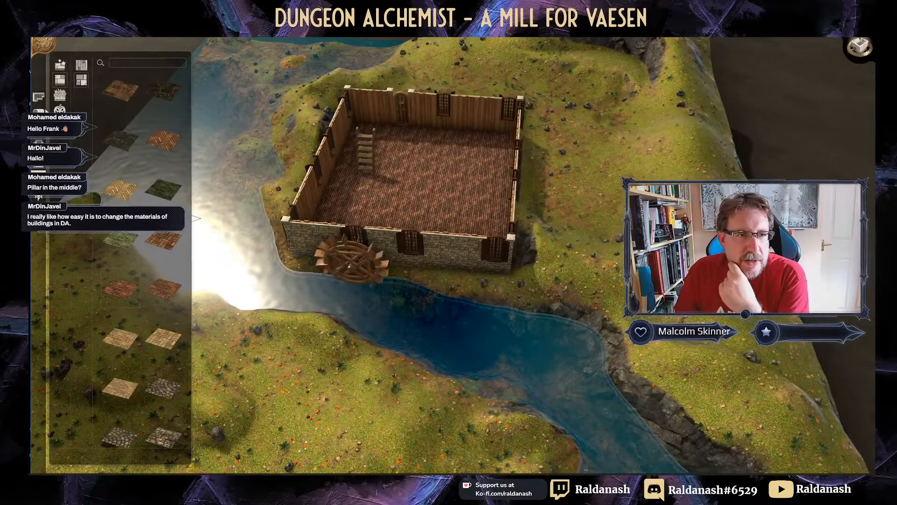
Step: Search the objects for "scaff" and place the long wooden scaffold platform in the river just downstream of the waterwheel
left_click(40, 111)
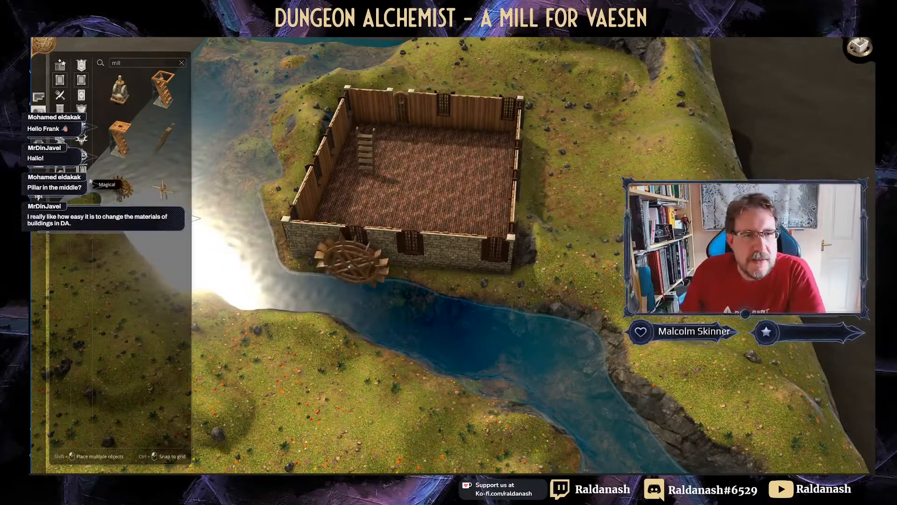
double_click(122, 65)
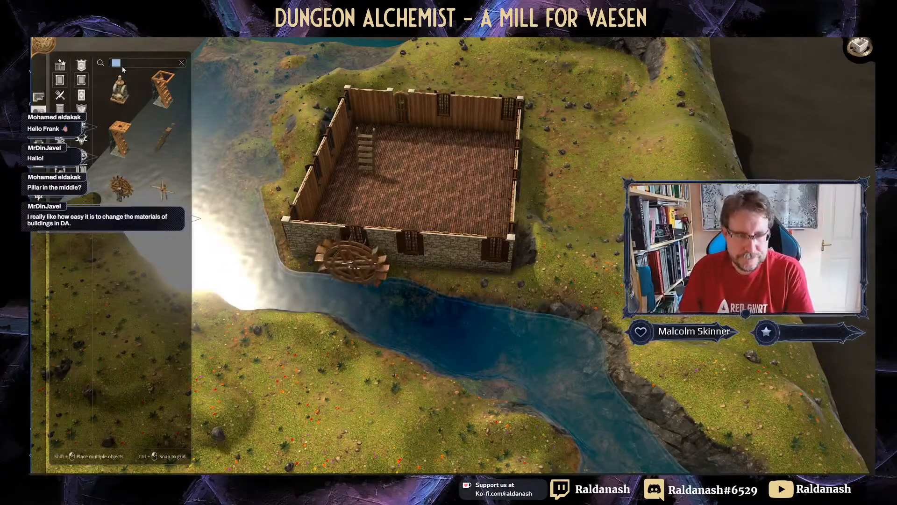
type("scaff")
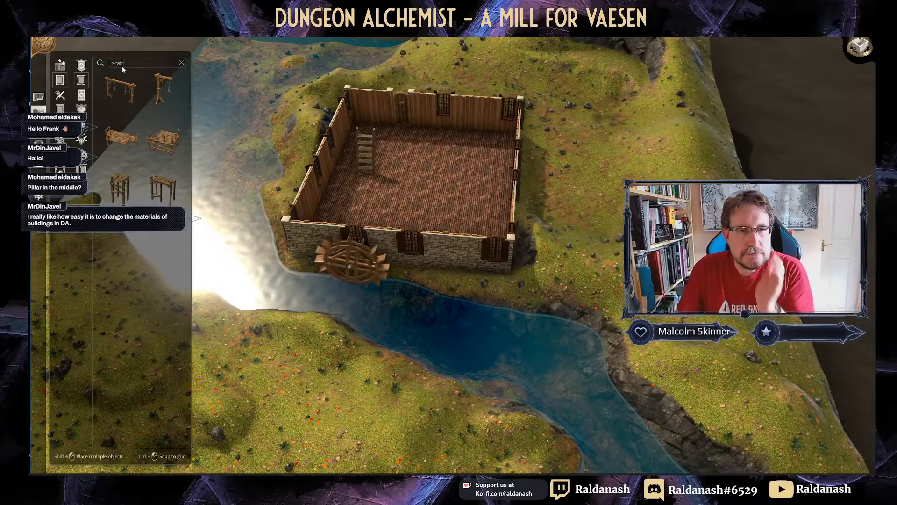
left_click(162, 191)
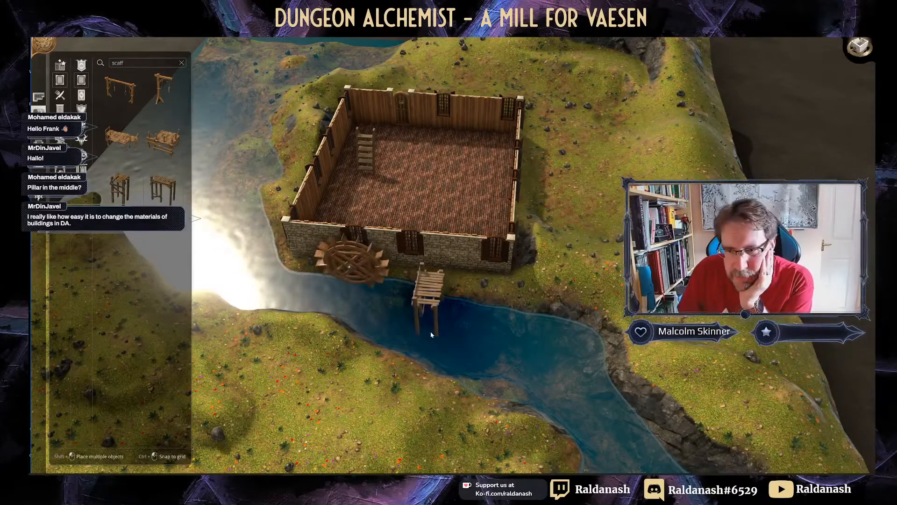
scroll(432, 335, "down", 2)
scroll(432, 332, "down", 8)
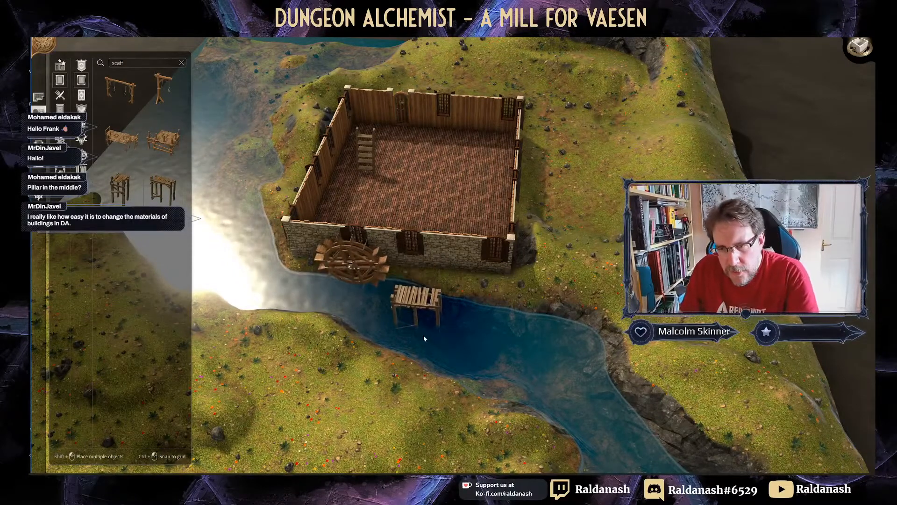
scroll(485, 353, "down", 3)
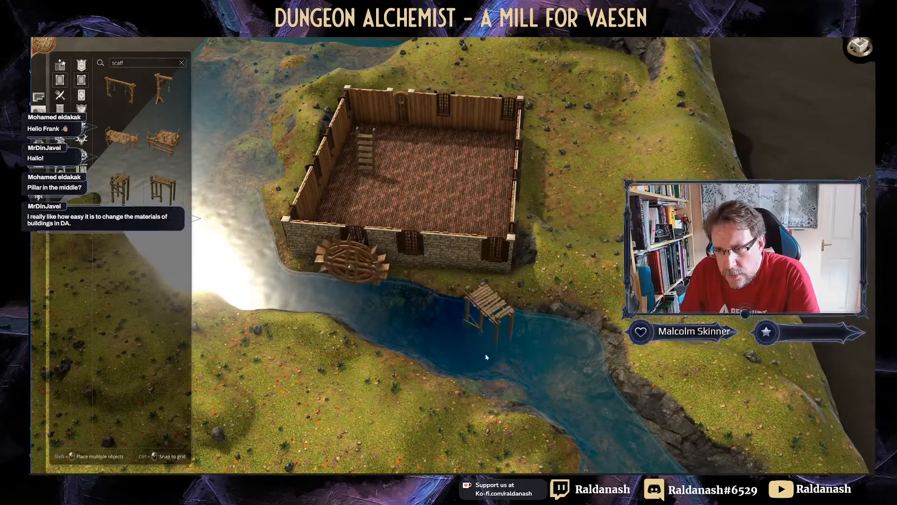
scroll(485, 353, "down", 4)
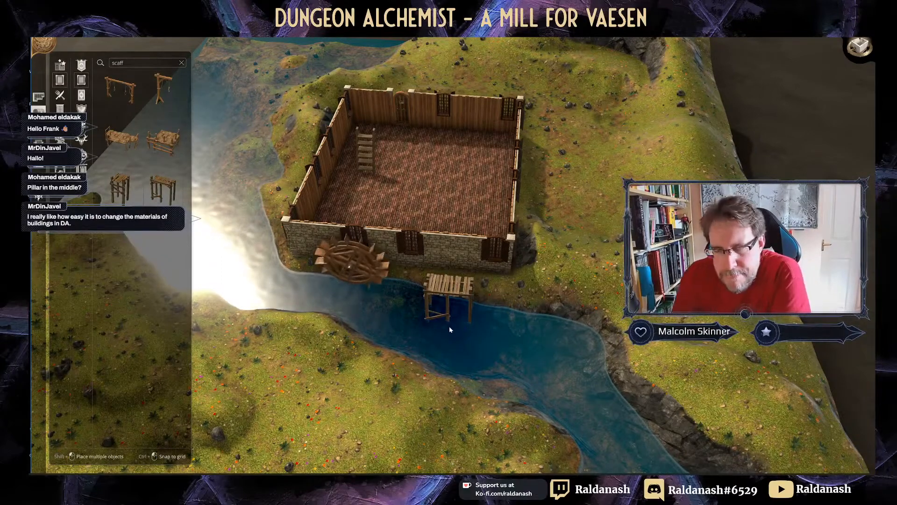
right_click_drag(446, 327, 407, 288)
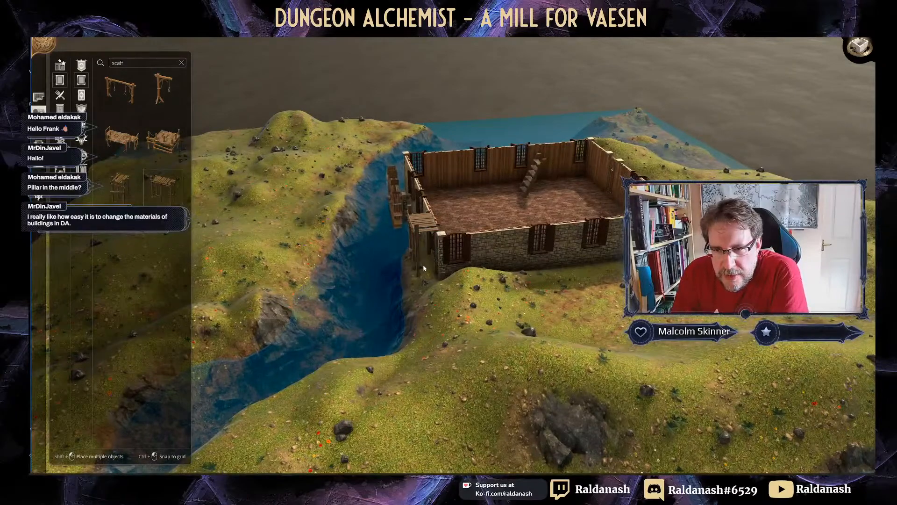
right_click_drag(397, 277, 514, 243)
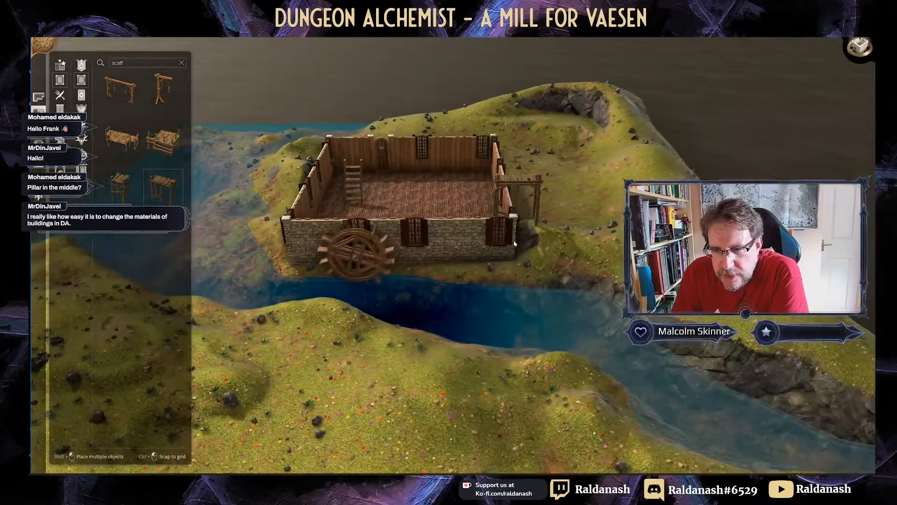
left_click(427, 330)
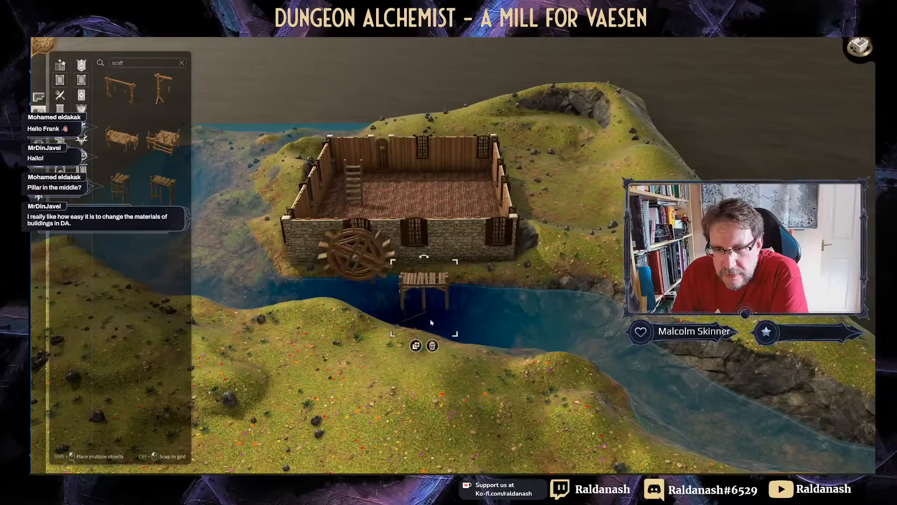
Step: Rotate the scaffold platform across the river channel, shift it slightly, and delete it
right_click_drag(455, 298, 347, 282)
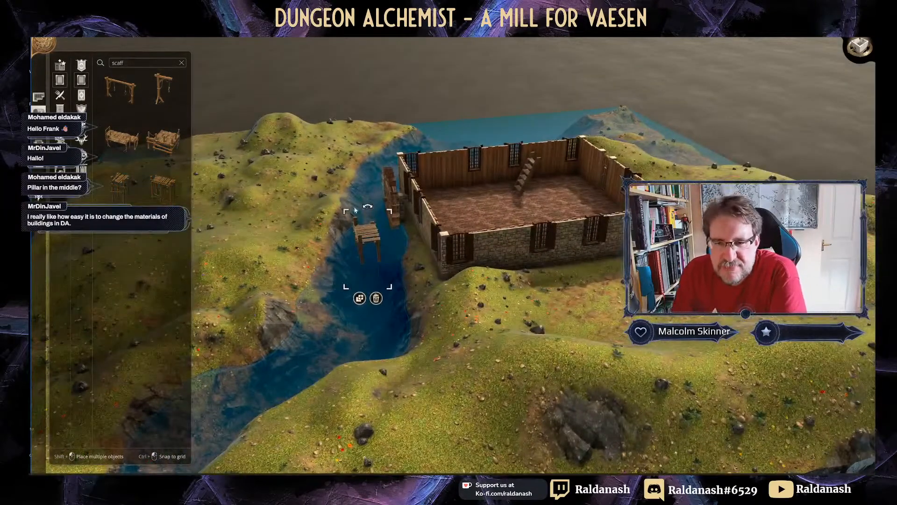
left_click_drag(356, 209, 368, 282)
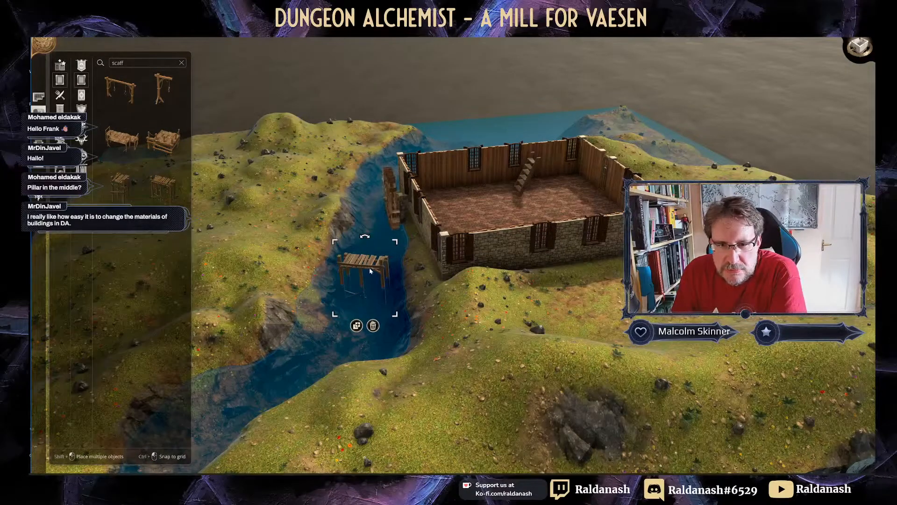
left_click(382, 276)
left_click_drag(370, 266, 359, 276)
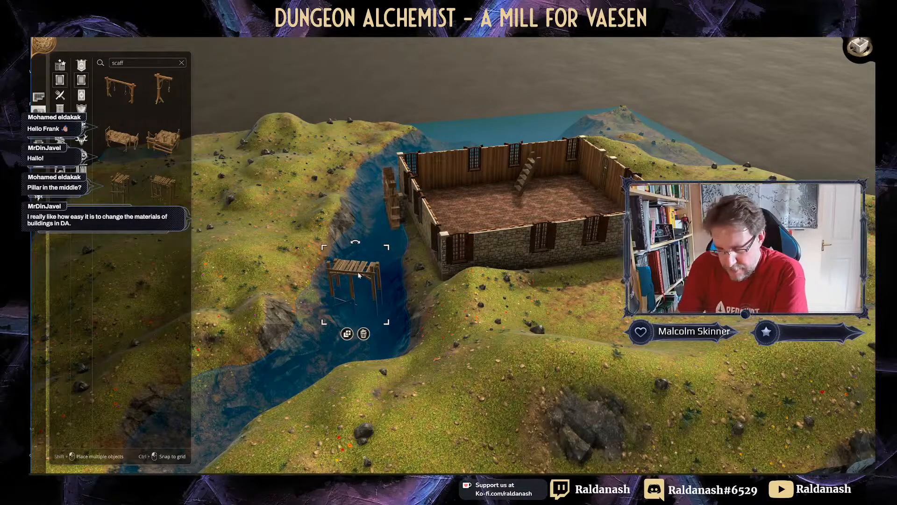
key("Delete")
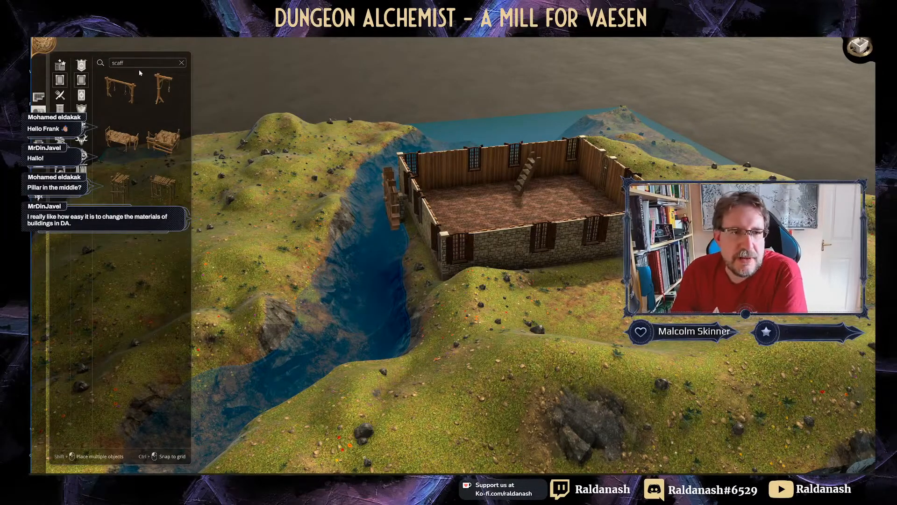
Step: Search the objects for "pillar" and place a row of five plain wooden pillars along the mill wall opposite the stairs
key("ctrl+a")
type("p")
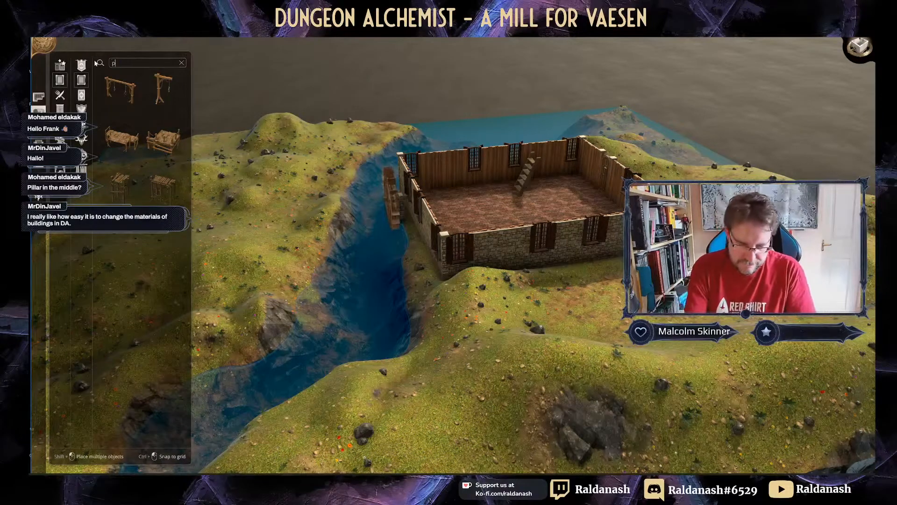
type("illar")
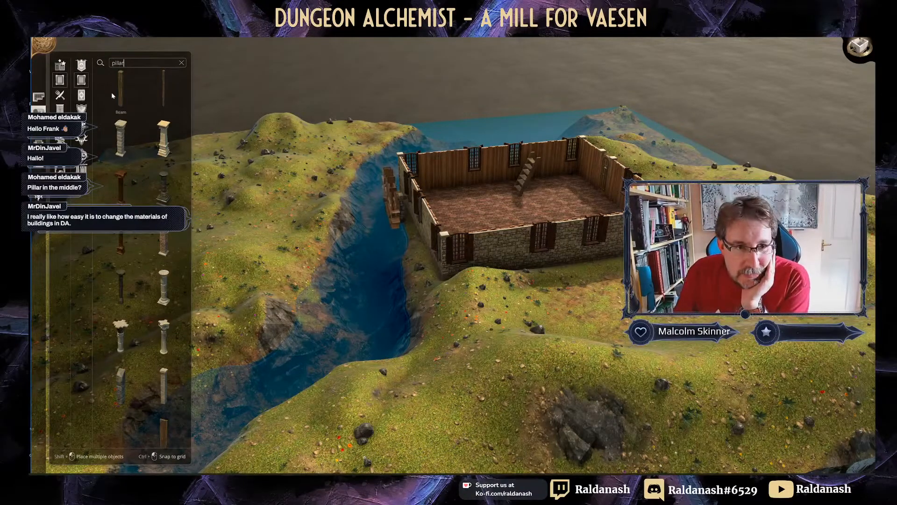
left_click(120, 99)
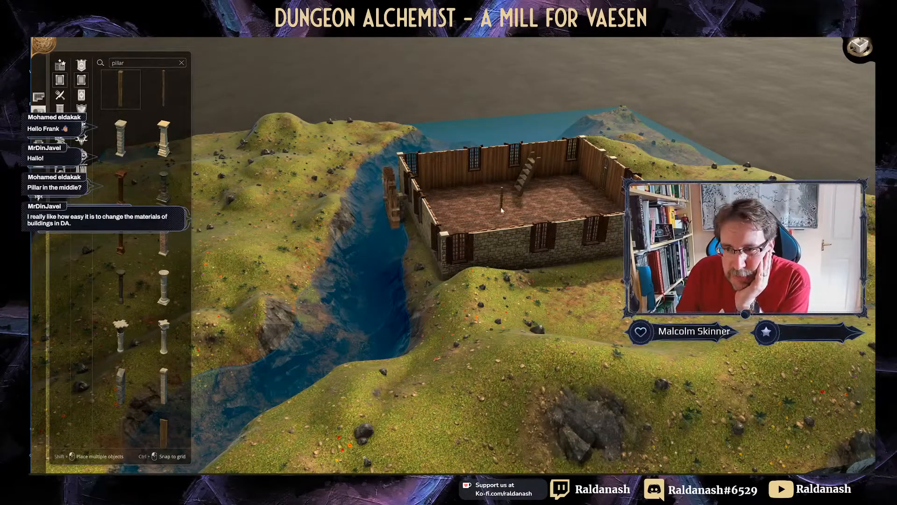
scroll(502, 210, "up", 3)
middle_click_drag(458, 280, 536, 292)
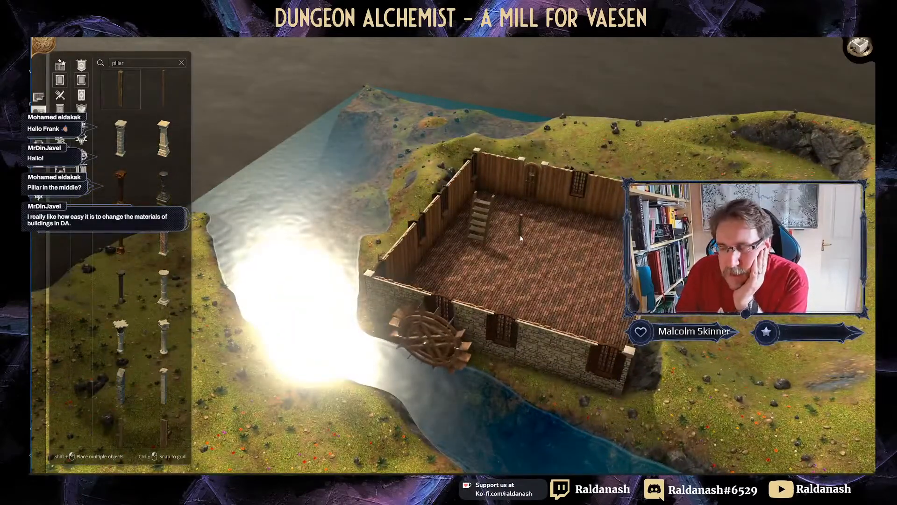
right_click_drag(535, 248, 546, 310)
middle_click_drag(545, 310, 534, 352)
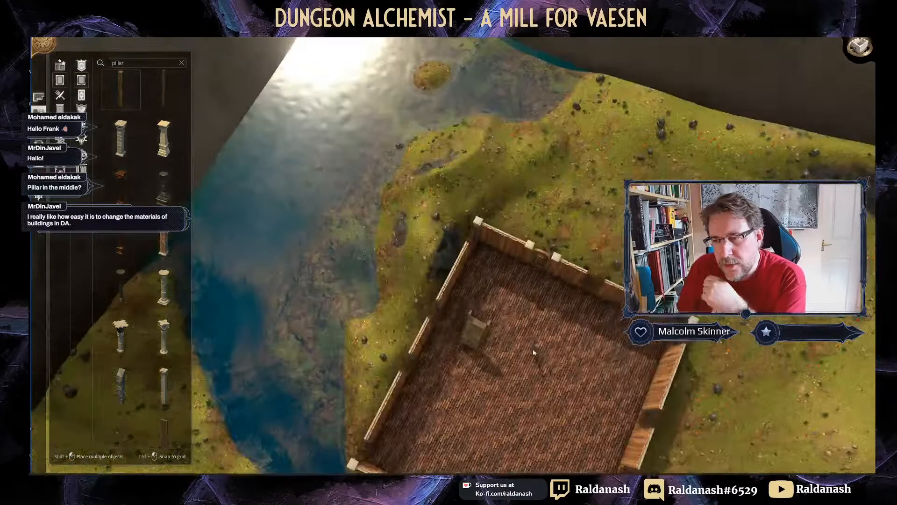
left_click(859, 46)
right_click_drag(586, 186, 535, 245)
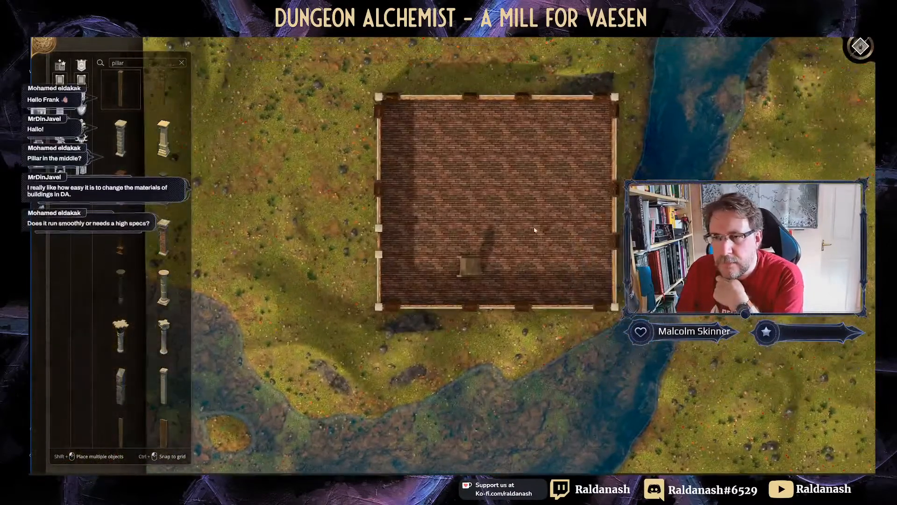
left_click(428, 153)
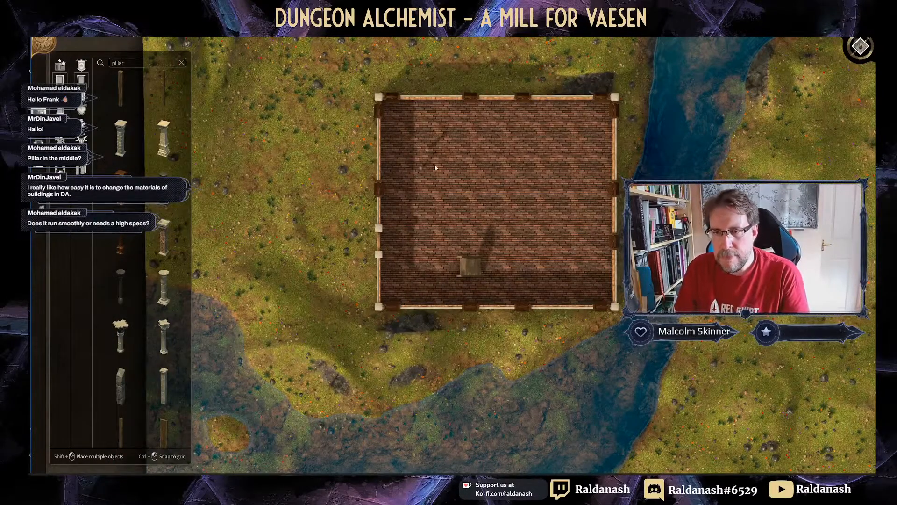
left_click(469, 152)
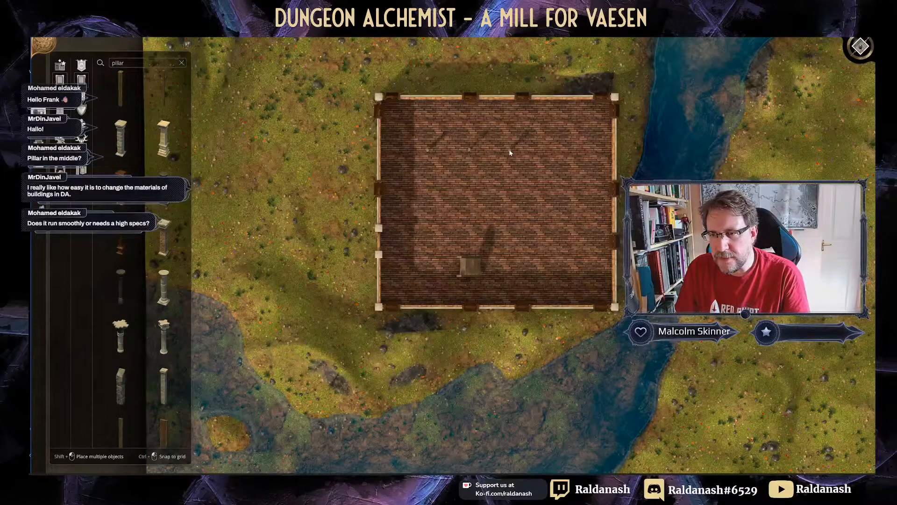
left_click(497, 168)
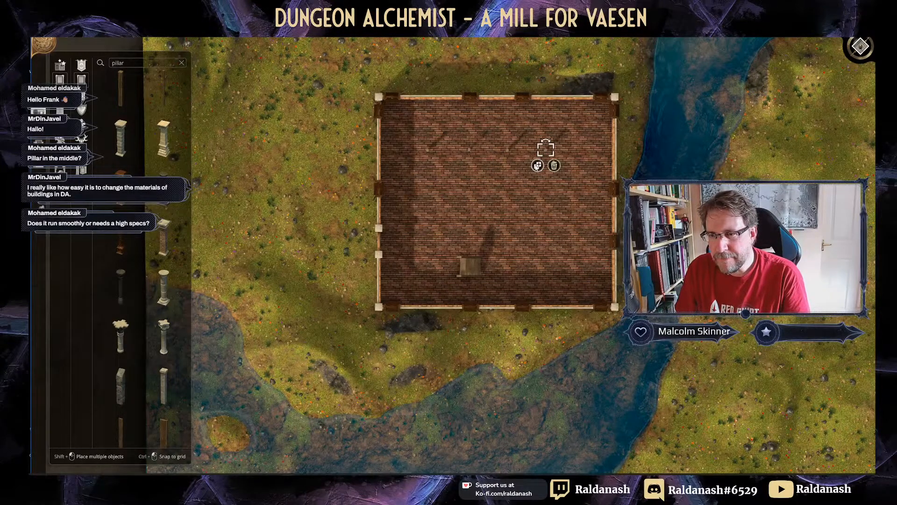
left_click(538, 166)
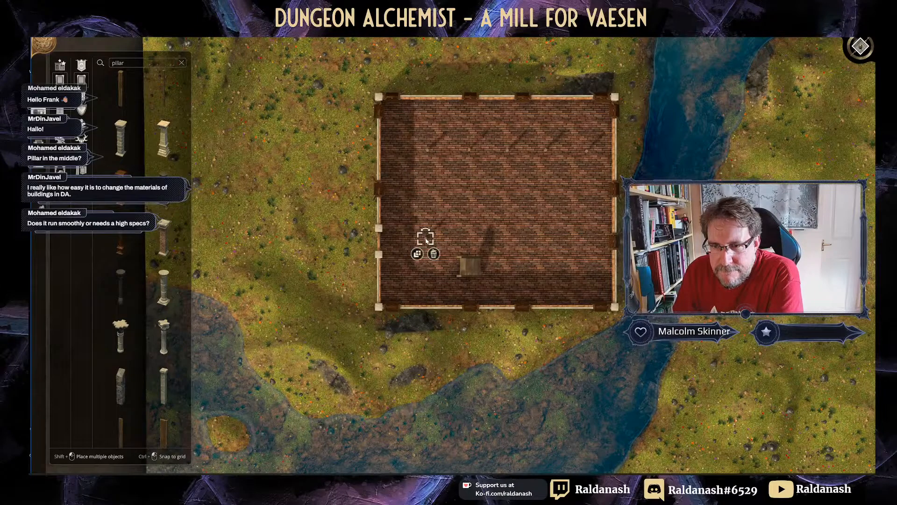
Step: Copy the wooden pillar into a second row of five along the stair side of the mill room
left_click(416, 255)
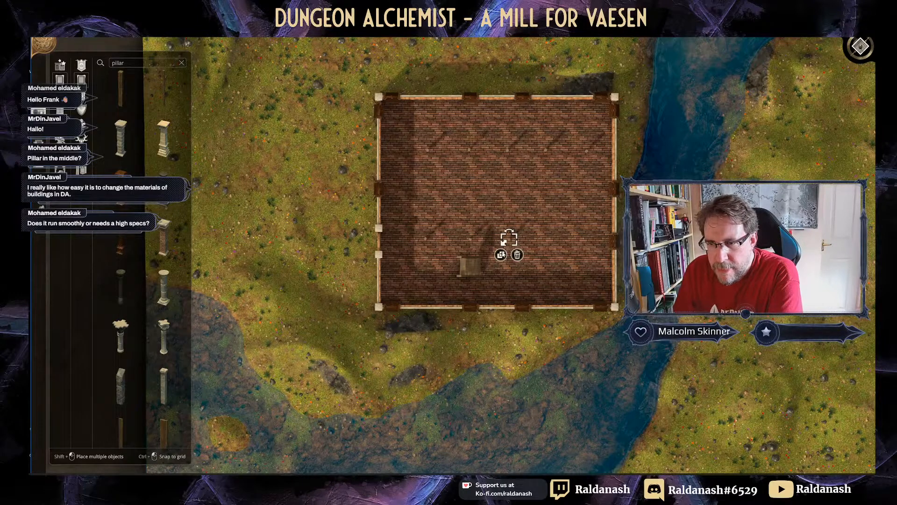
left_click(546, 237)
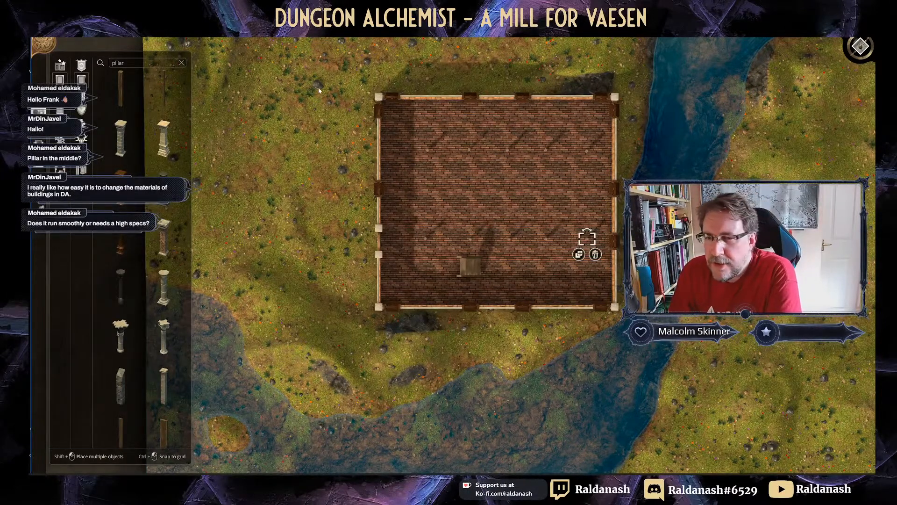
Step: Place an arched wooden double door over the middle window of the entrance wall and delete the small arched door beside it
right_click_drag(314, 96, 275, 176)
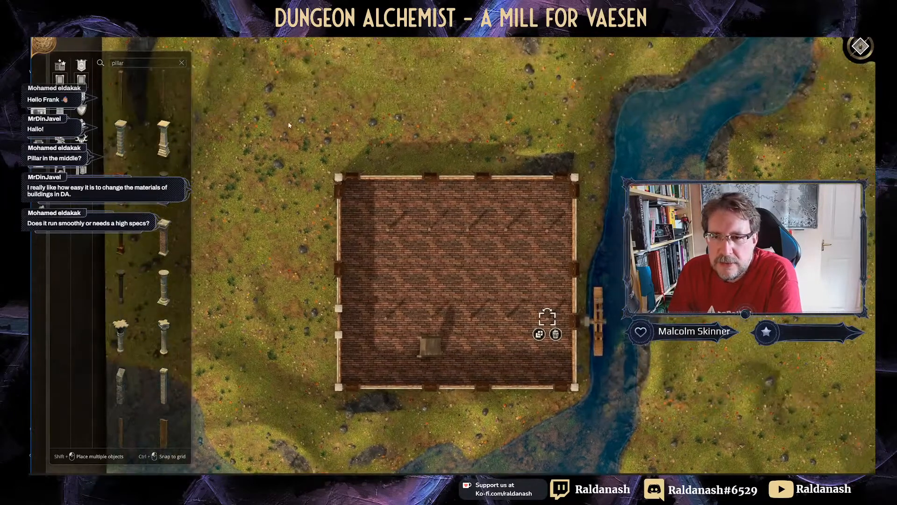
left_click(862, 46)
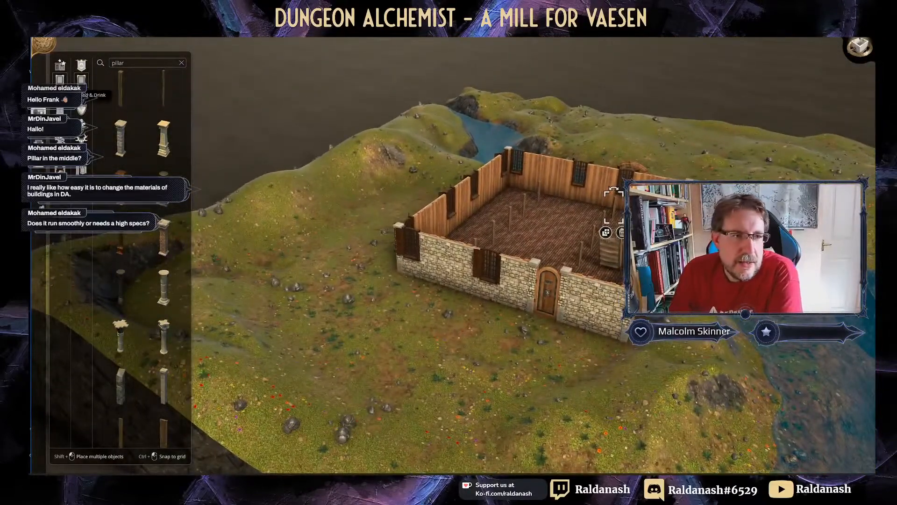
left_click(39, 141)
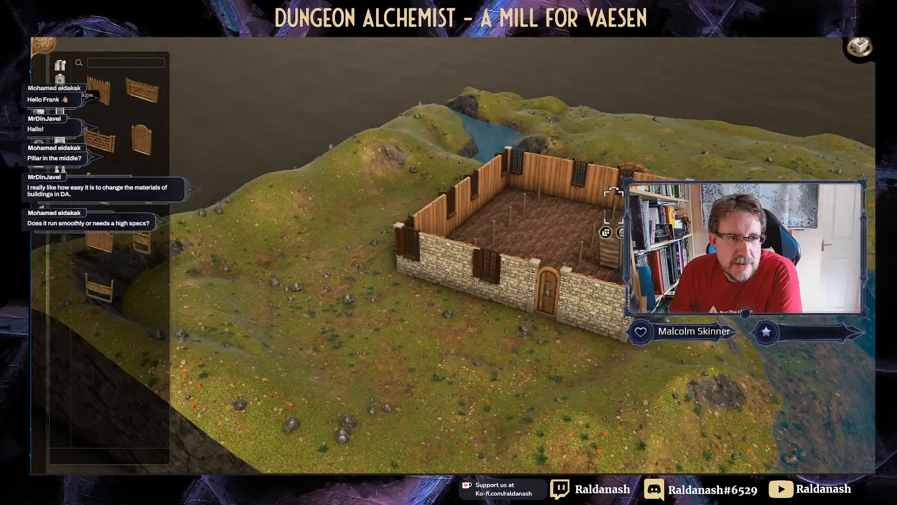
left_click(60, 95)
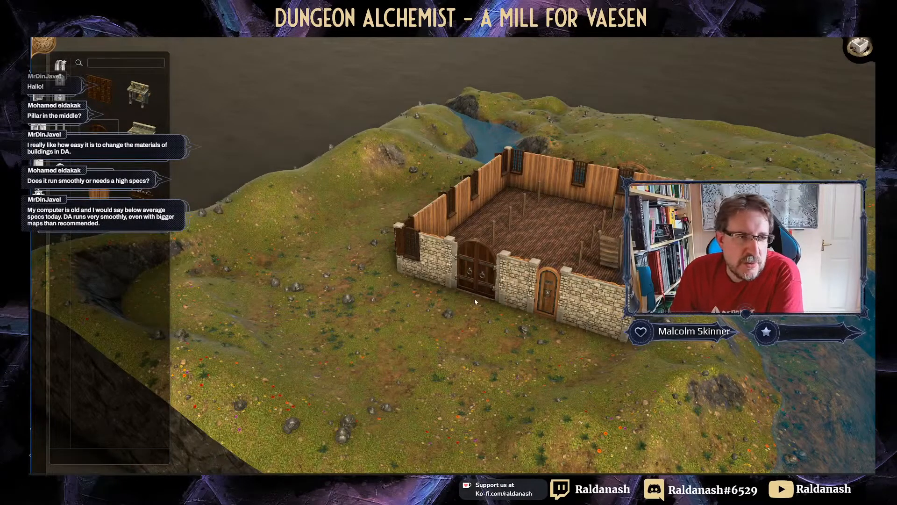
left_click(475, 298)
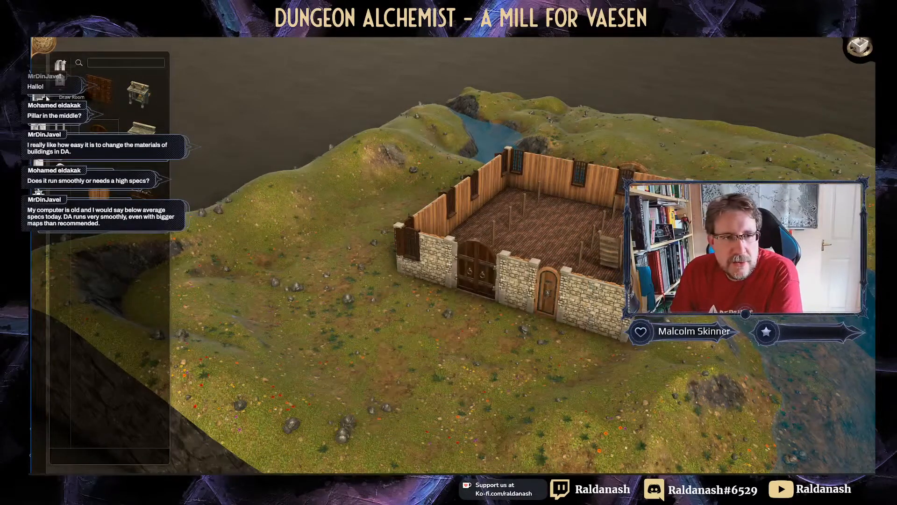
type("pillar")
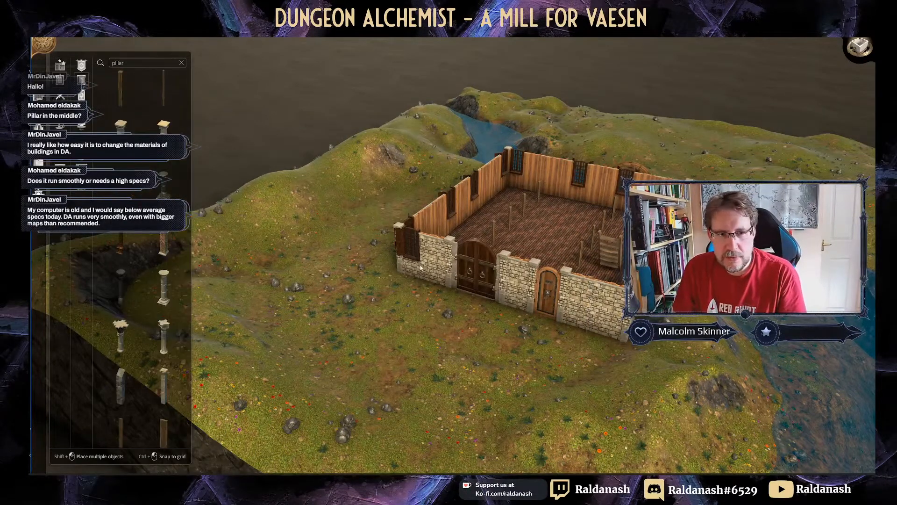
left_click(545, 299)
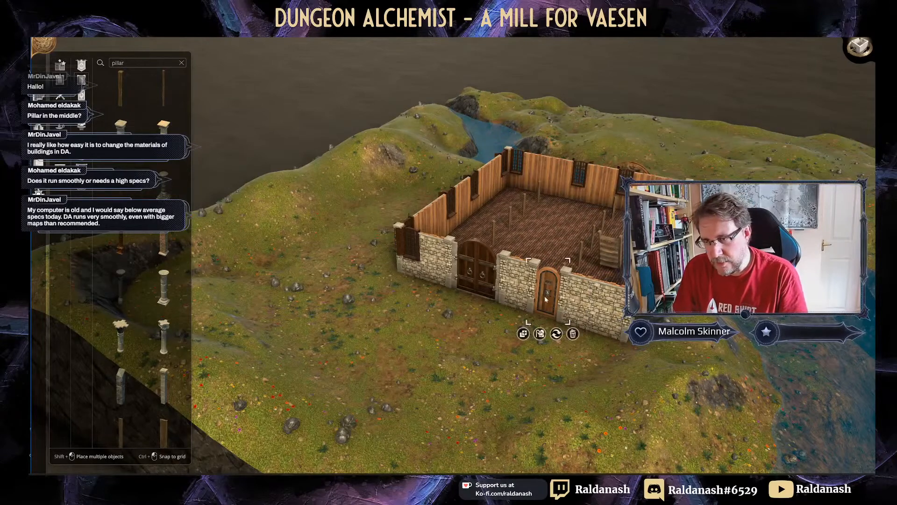
key("Delete")
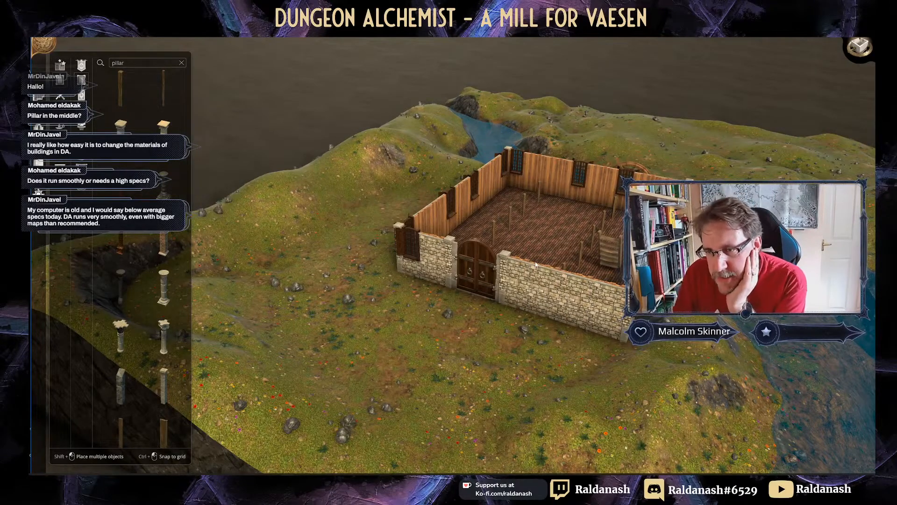
Step: Move two pillars from the stair-side row to the middle of the room, between the two pillar rows
middle_click_drag(546, 300, 560, 261)
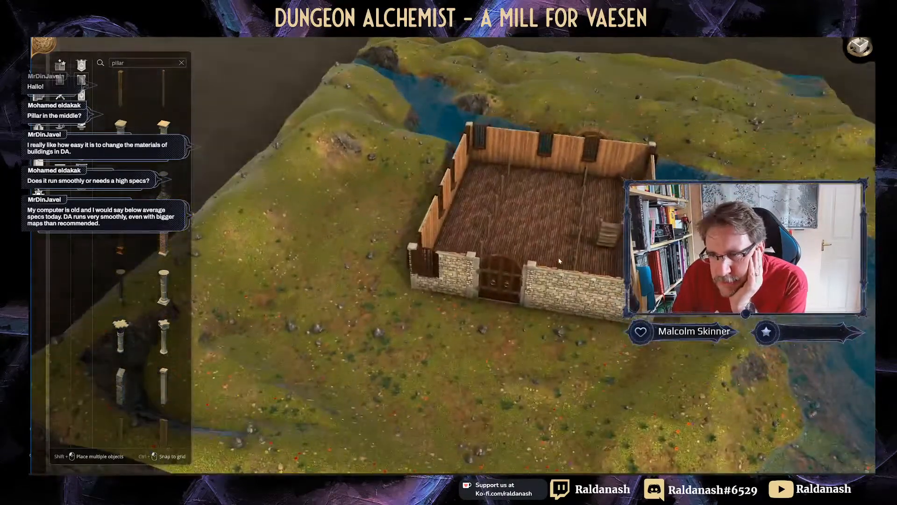
right_click_drag(539, 212, 530, 255)
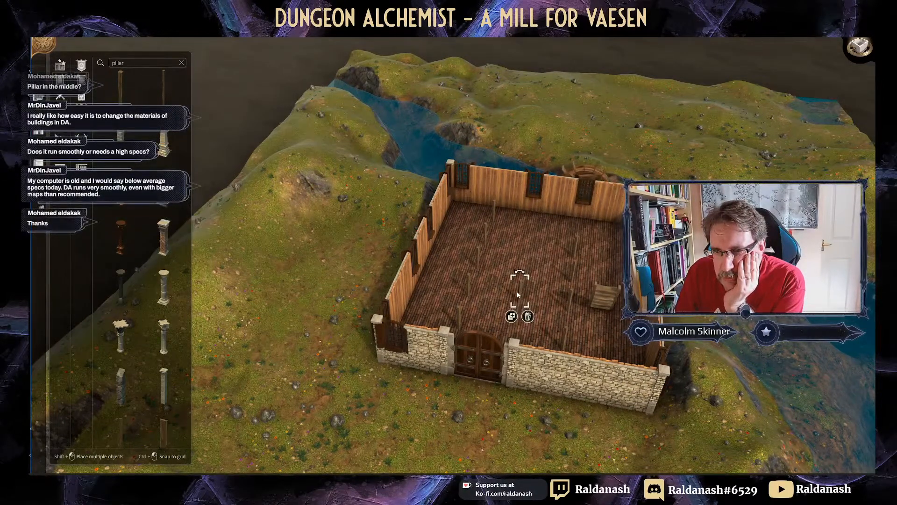
left_click(517, 292)
left_click_drag(577, 244, 527, 237)
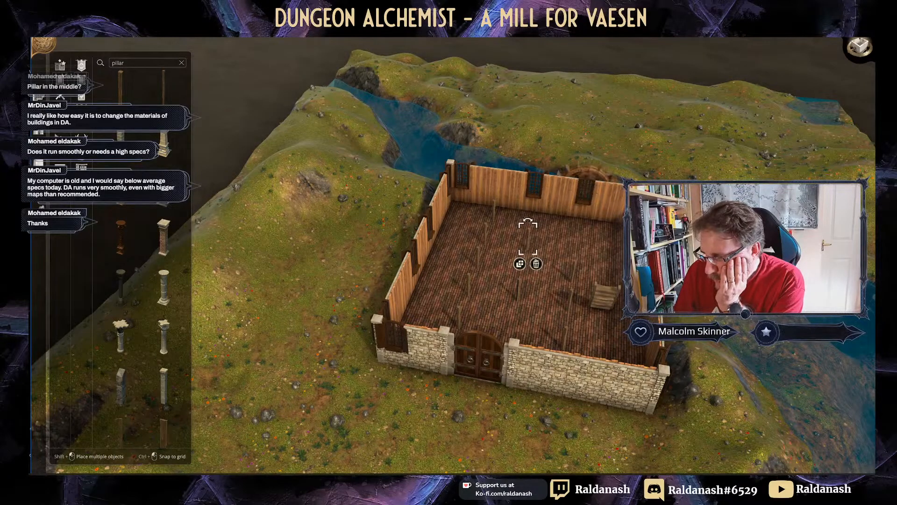
right_click_drag(629, 222, 571, 254)
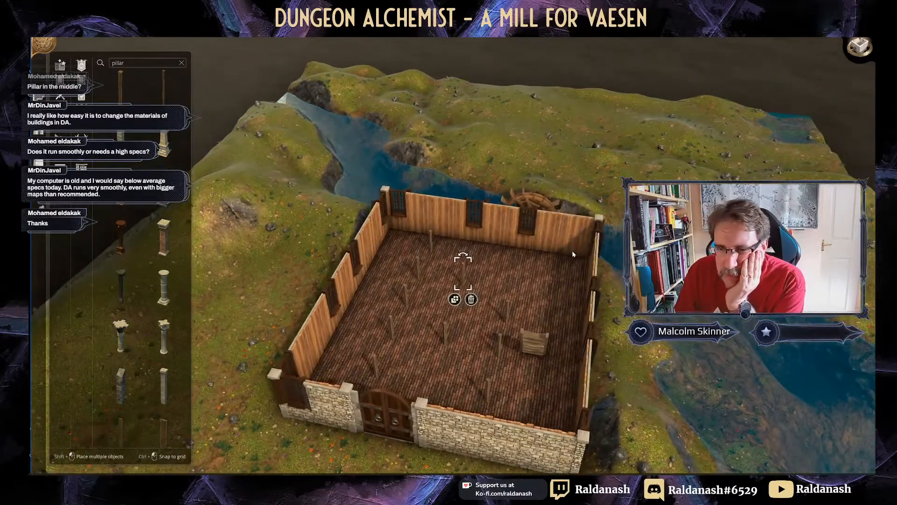
left_click(548, 257)
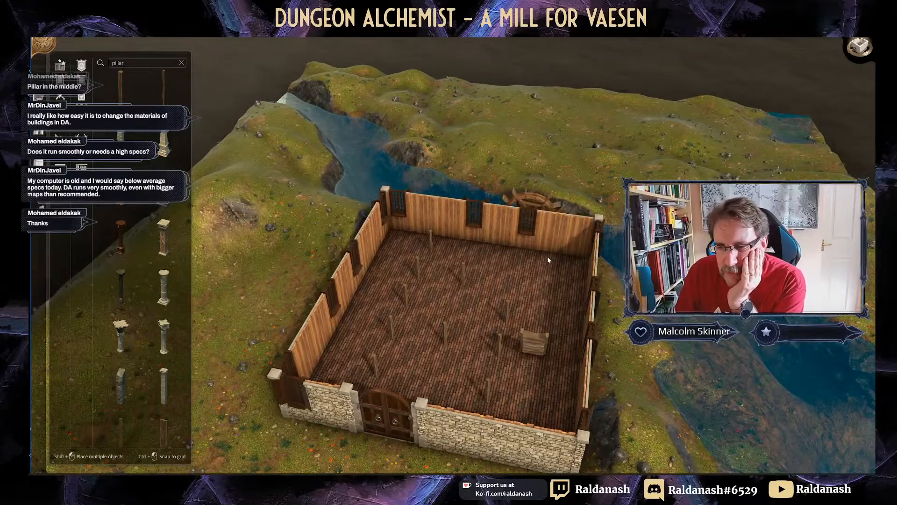
Step: Delete the pillar standing beside the stairs on the waterwheel side and clear the object search
middle_click_drag(549, 257, 459, 262)
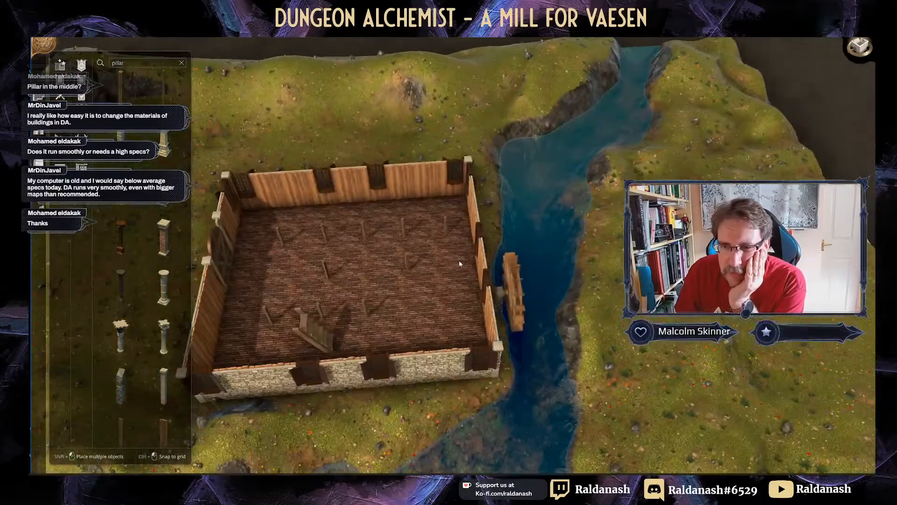
right_click_drag(460, 262, 504, 227)
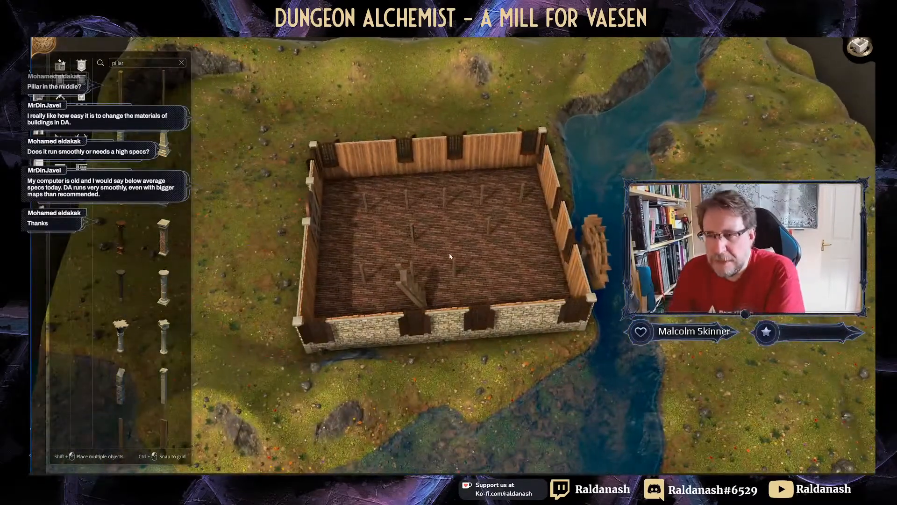
scroll(450, 256, "up", 2)
scroll(450, 256, "up", 3)
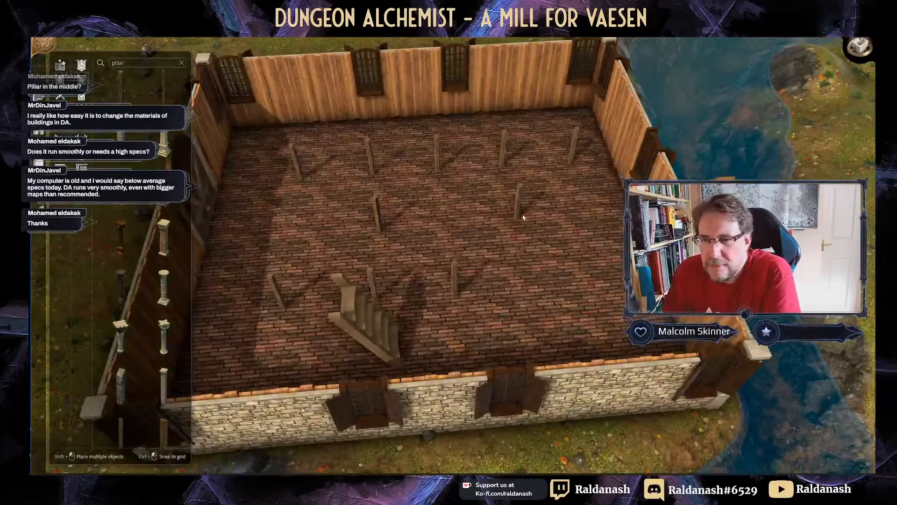
left_click(455, 285)
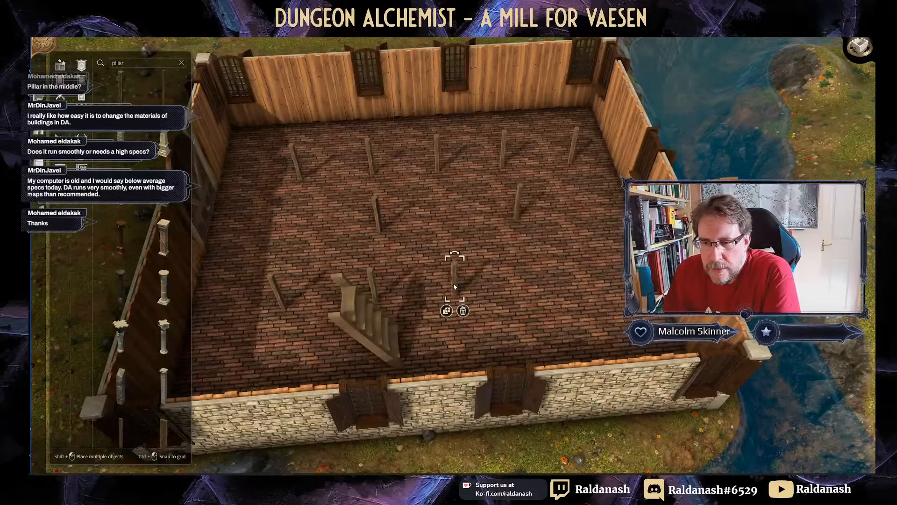
mouse_move(453, 283)
left_mouse_down()
mouse_move(476, 285)
mouse_move(462, 288)
left_mouse_up()
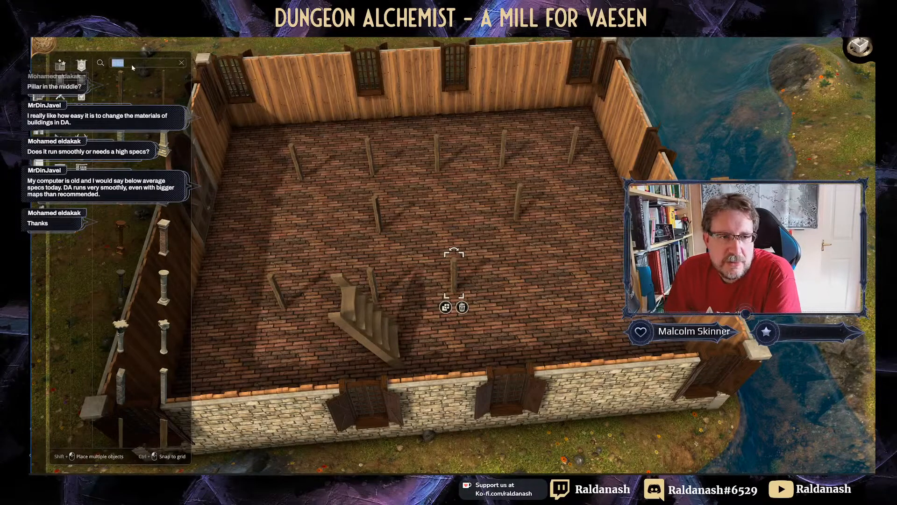
key("BackSpace")
key("Delete")
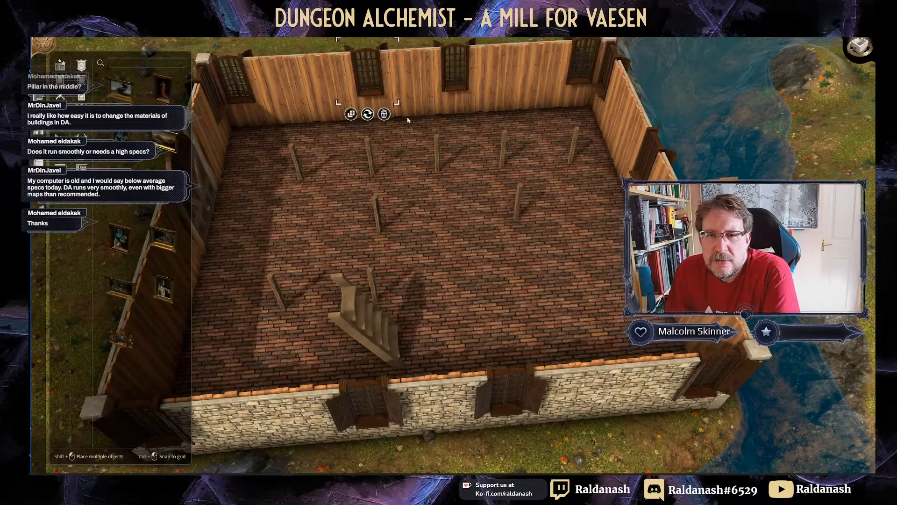
Step: Space the two middle windows farther apart on the wall opposite the stairs and delete that wall's corner windows
left_click_drag(367, 70, 321, 80)
left_click_drag(464, 74, 503, 71)
left_click(589, 67)
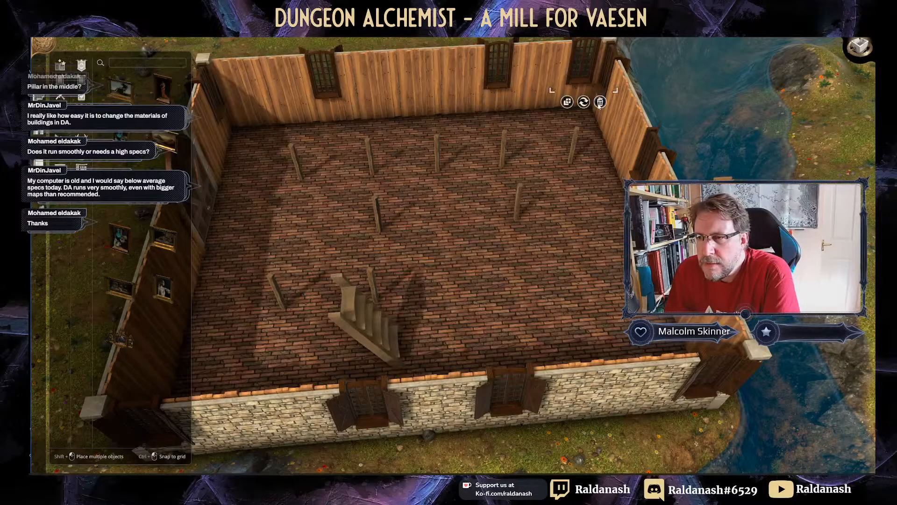
left_click(600, 106)
Step: Delete the window beside the waterwheel and the far corner window on that wall, and move the remaining middle window towards the far corner
middle_click_drag(518, 124, 557, 191)
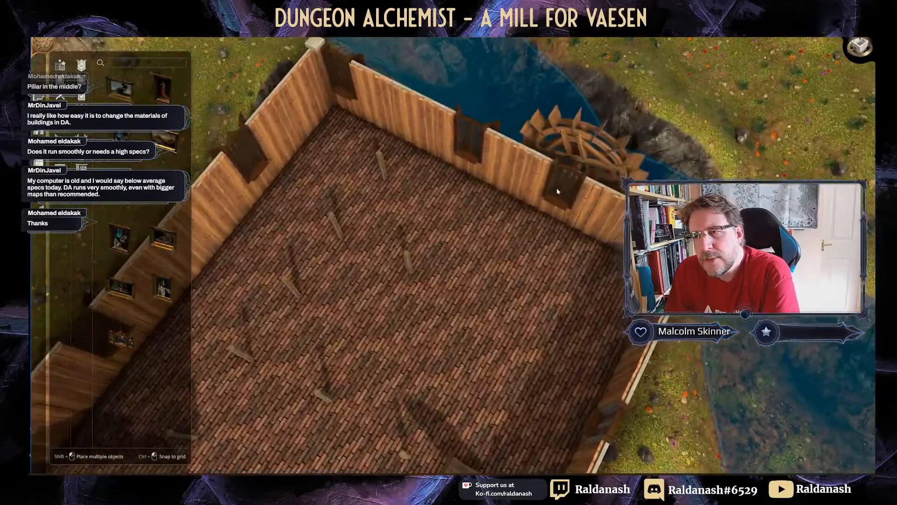
left_click(561, 187)
left_click(550, 232)
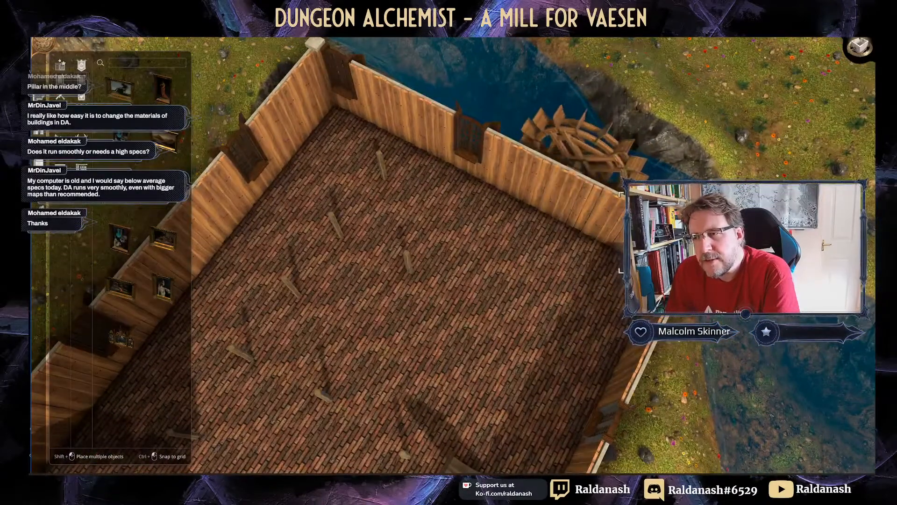
left_click(465, 152)
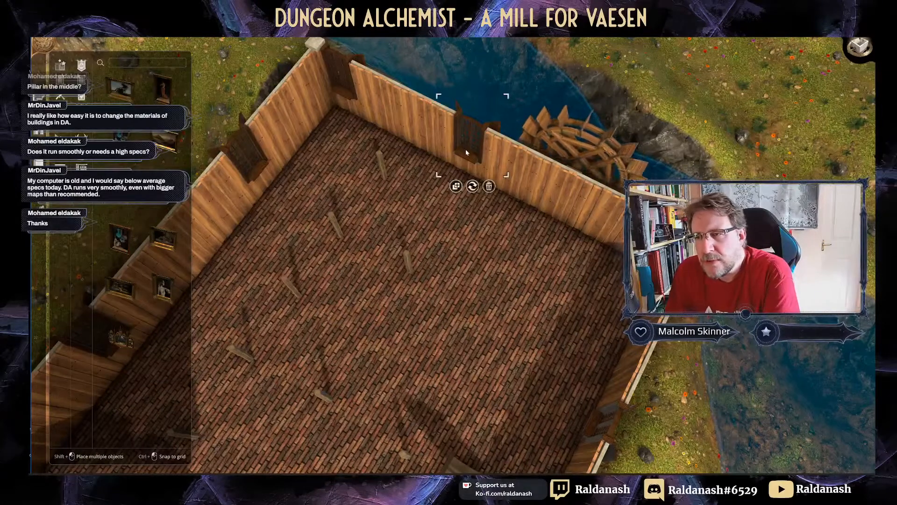
left_click(346, 77)
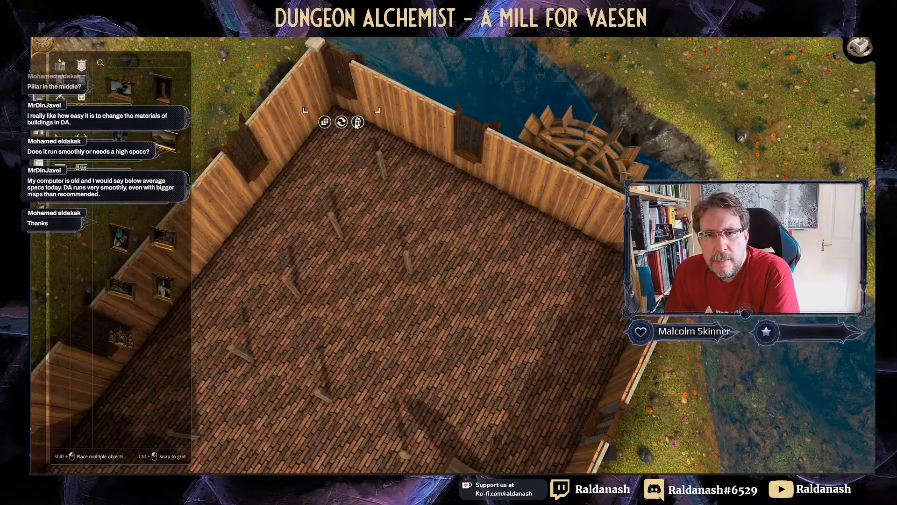
left_click(358, 122)
left_click(466, 146)
left_click_drag(467, 147, 422, 132)
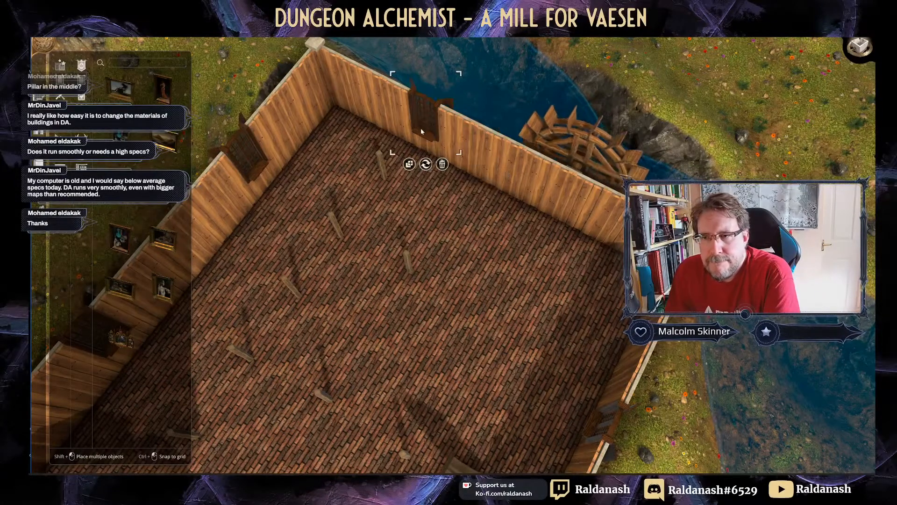
Step: Delete the extra middle window and the corner window nearest the entrance on the stair-side wall
right_click_drag(494, 251, 469, 196)
middle_click_drag(470, 195, 405, 161)
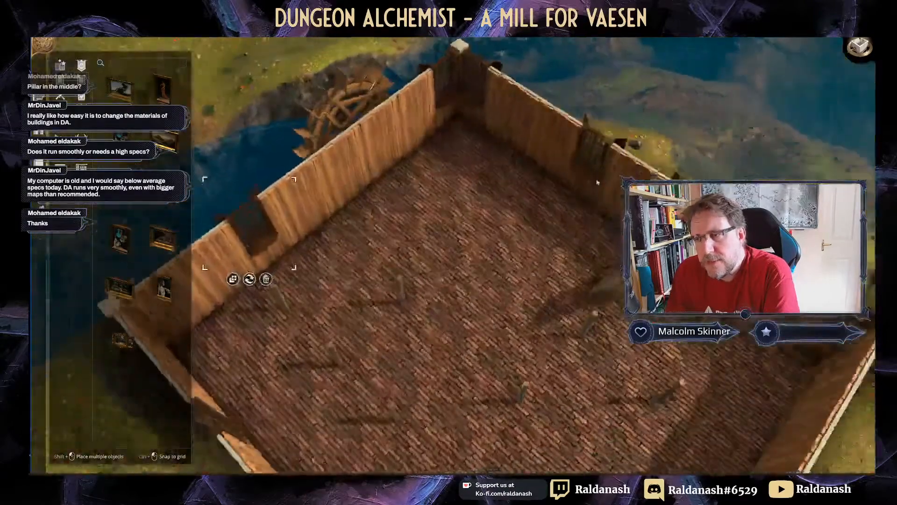
left_click_drag(395, 103, 477, 110)
left_click(545, 118)
left_click(553, 160)
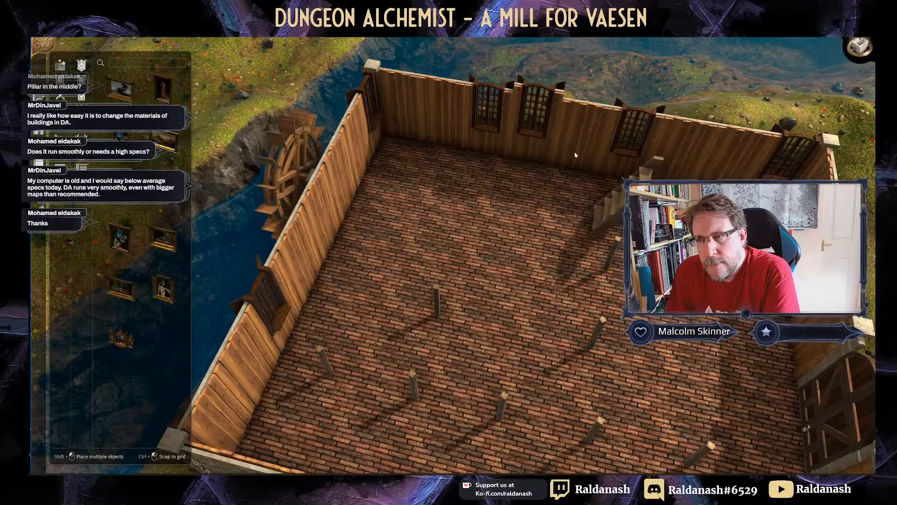
left_click(615, 134)
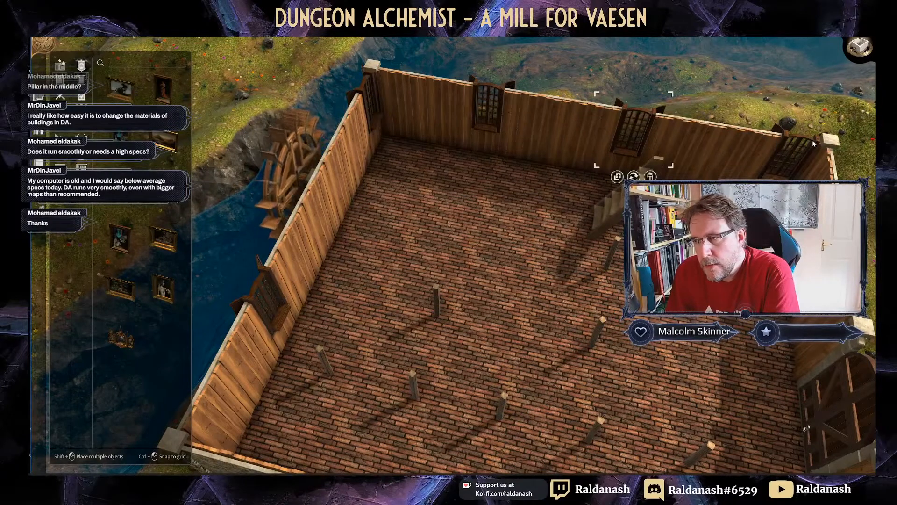
left_click_drag(793, 155, 834, 264)
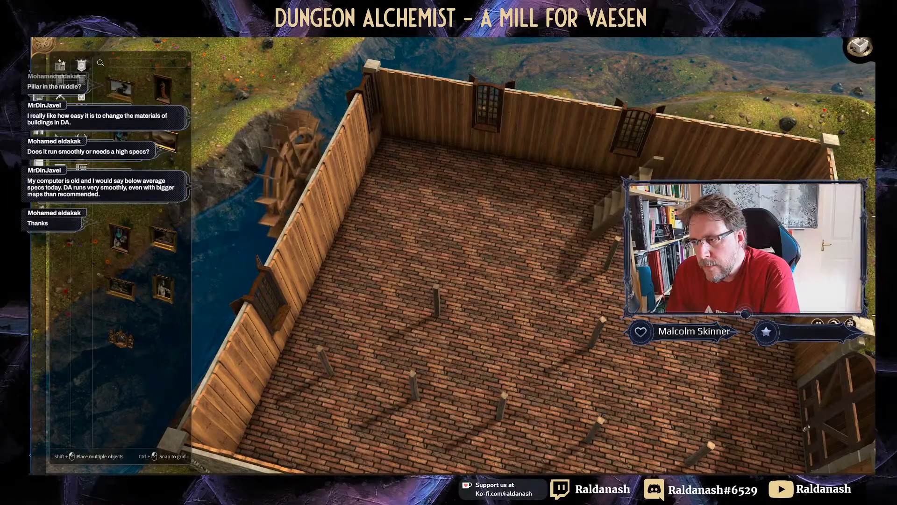
Step: Move the entrance wall's corner window along the stone wall until it sits closer to the double door
middle_click_drag(813, 281, 659, 271)
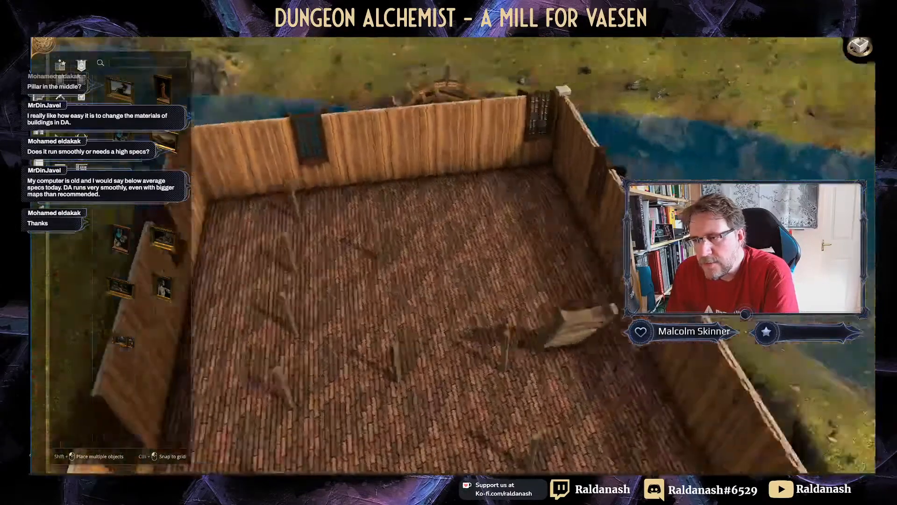
middle_click_drag(472, 267, 444, 294)
right_click_drag(444, 294, 711, 87)
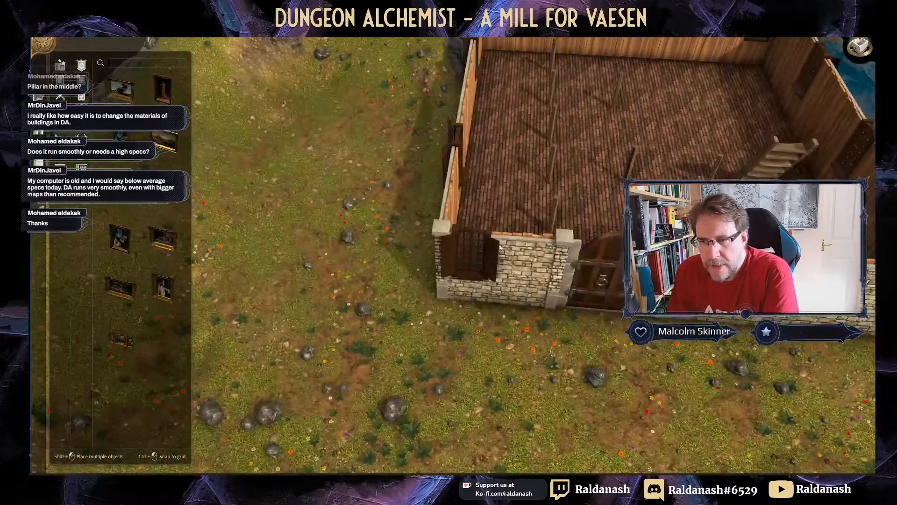
left_click(469, 260)
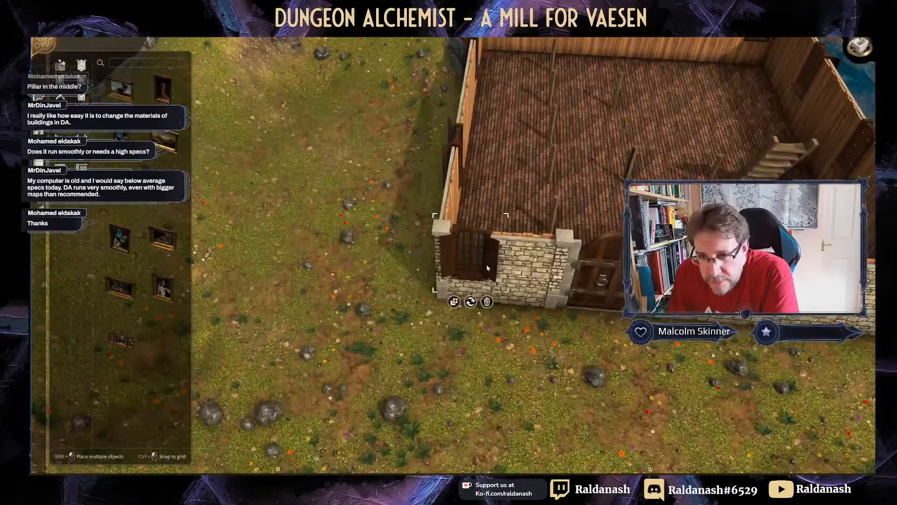
left_click_drag(487, 268, 514, 266)
left_click(565, 180)
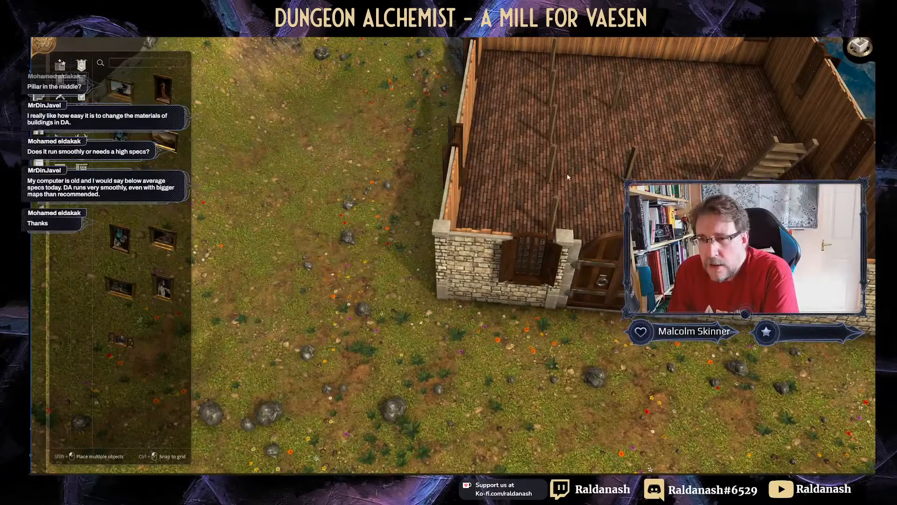
Step: Place a wooden sign pole on the grass outside the entrance wall, to one side of the double door
middle_click_drag(567, 175, 524, 132)
key("d")
scroll(441, 181, "down", 2)
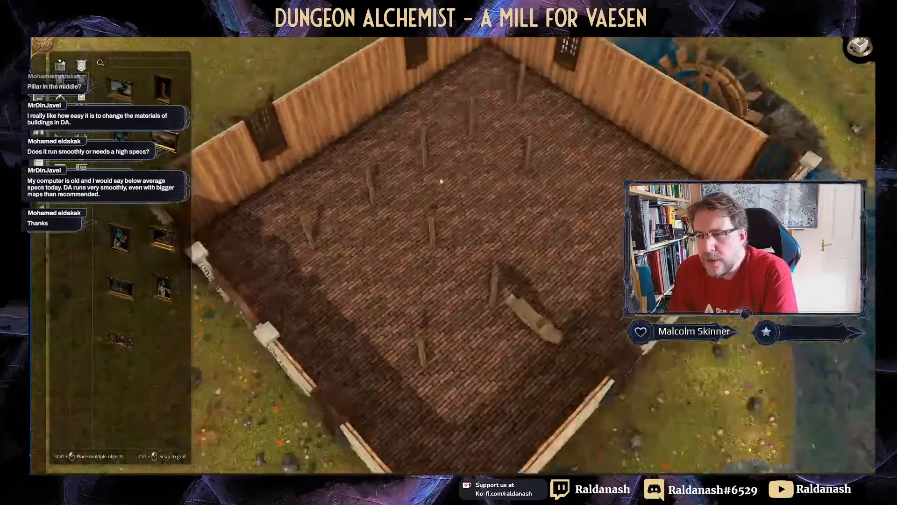
scroll(440, 190, "up", 2)
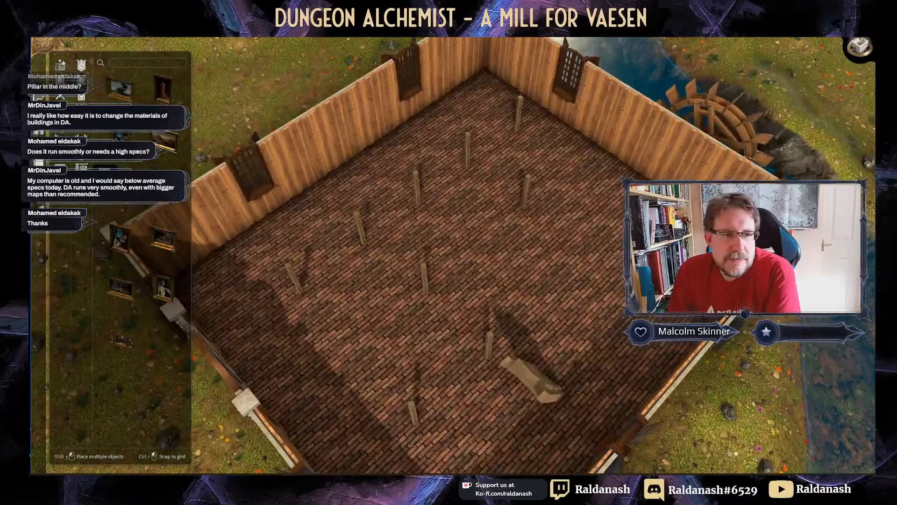
scroll(309, 261, "down", 3)
right_click_drag(309, 262, 496, 72)
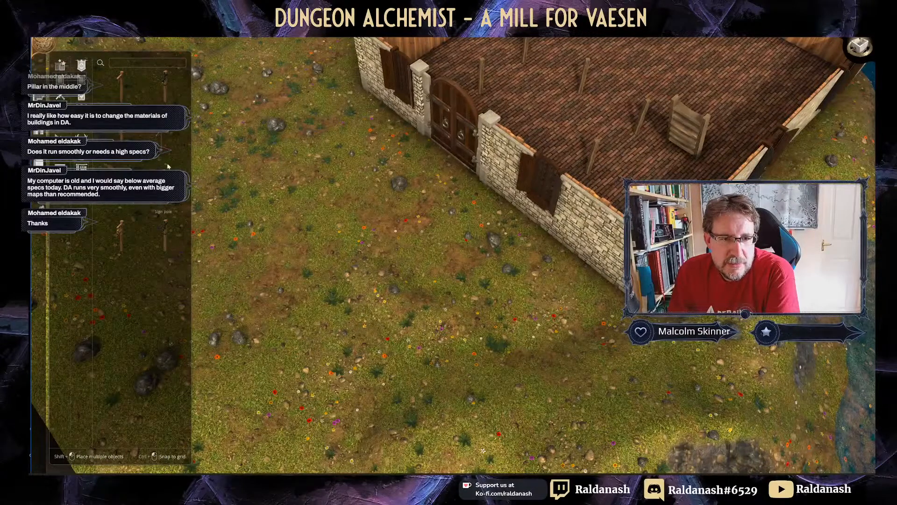
left_click(164, 188)
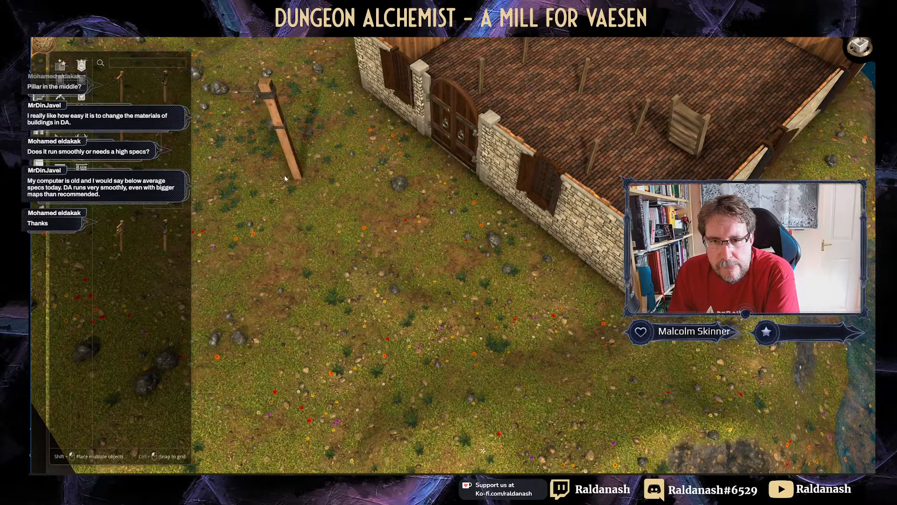
left_click(311, 169)
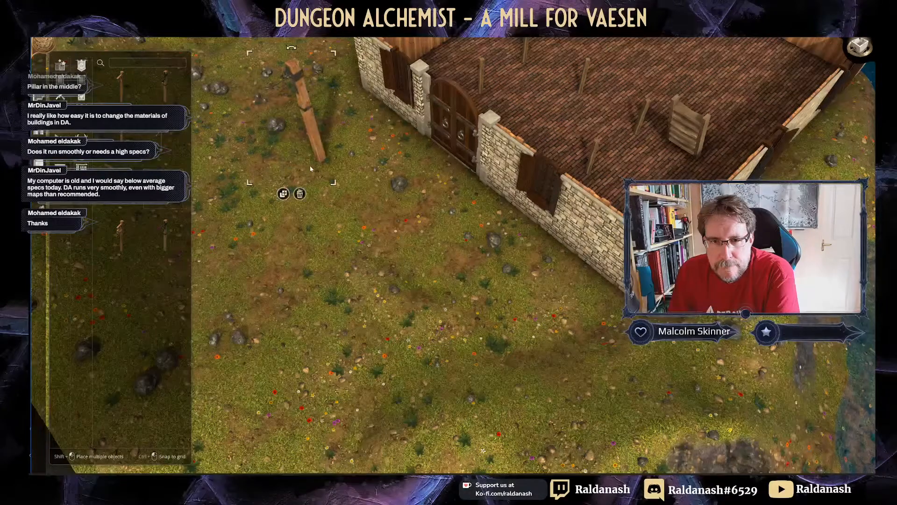
Step: Paint a brown dirt path on the terrain from the mill's double door to the edge of the map
middle_click_drag(274, 222, 377, 156)
right_click_drag(376, 156, 446, 188)
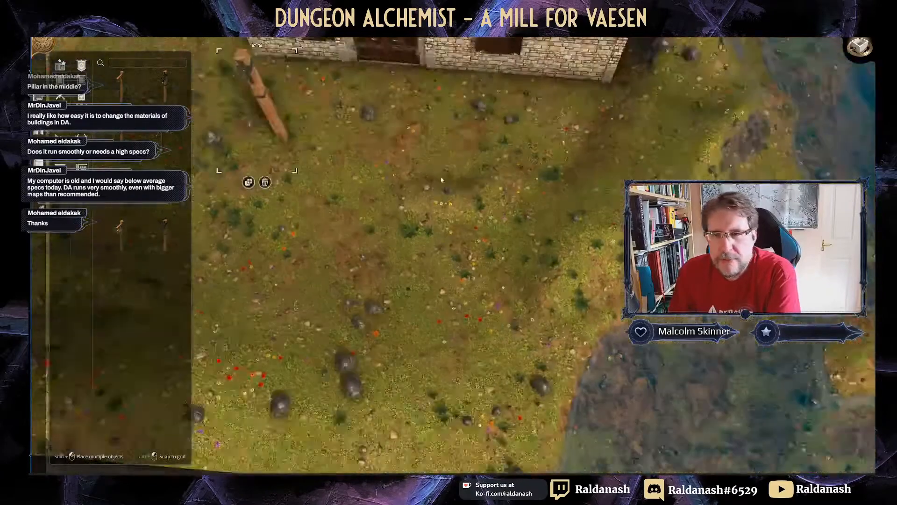
middle_click_drag(446, 188, 444, 223)
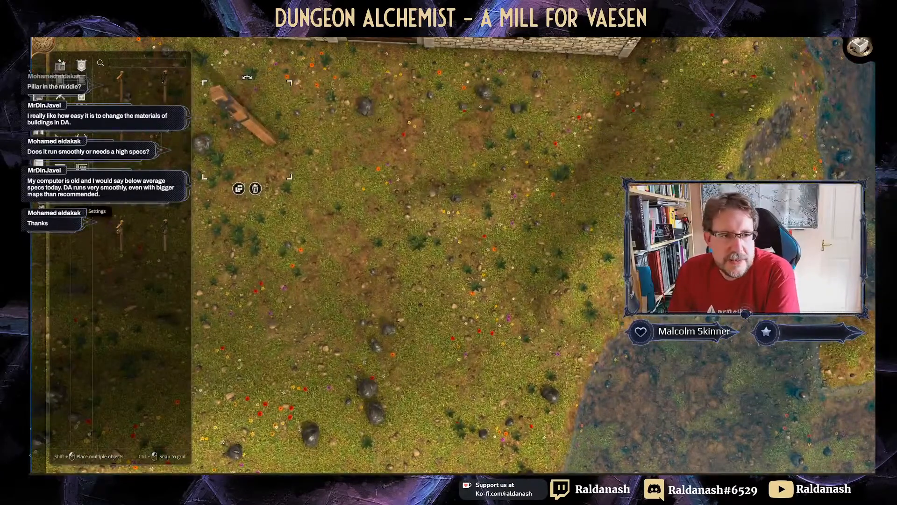
left_click(39, 210)
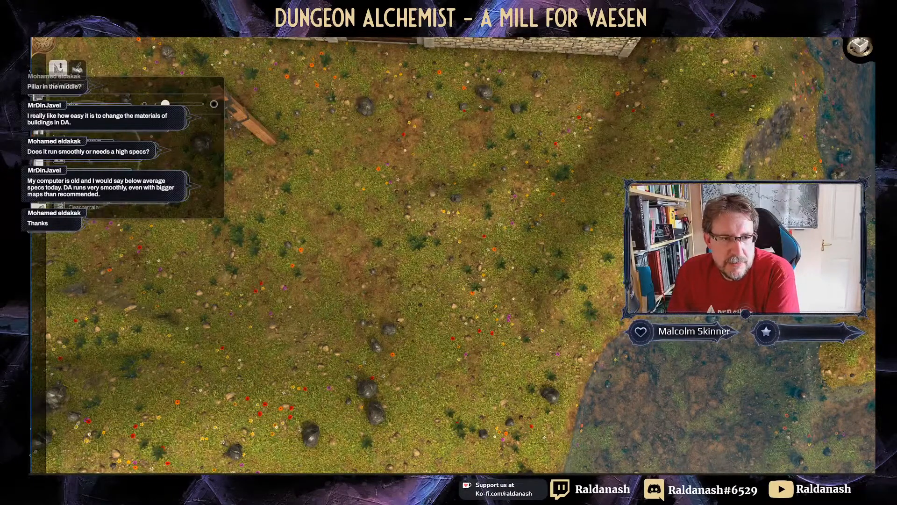
left_click(77, 68)
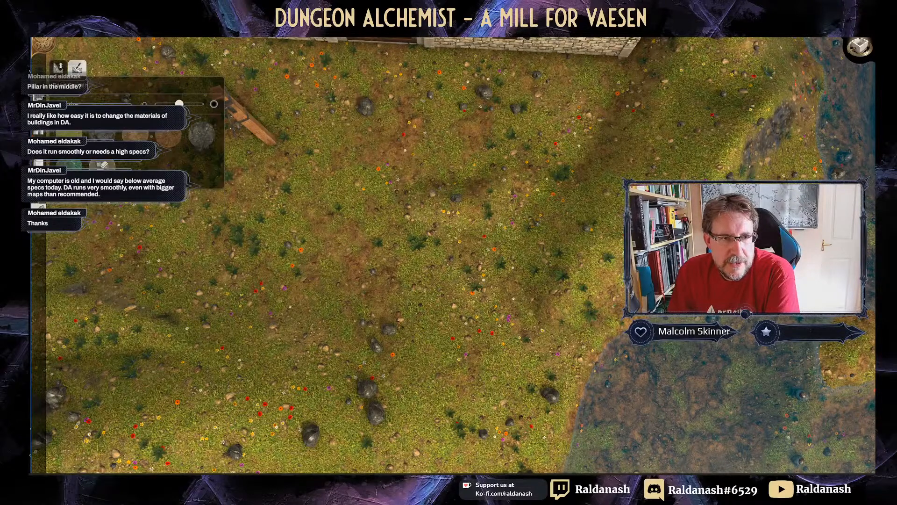
left_click(168, 138)
scroll(440, 123, "down", 1)
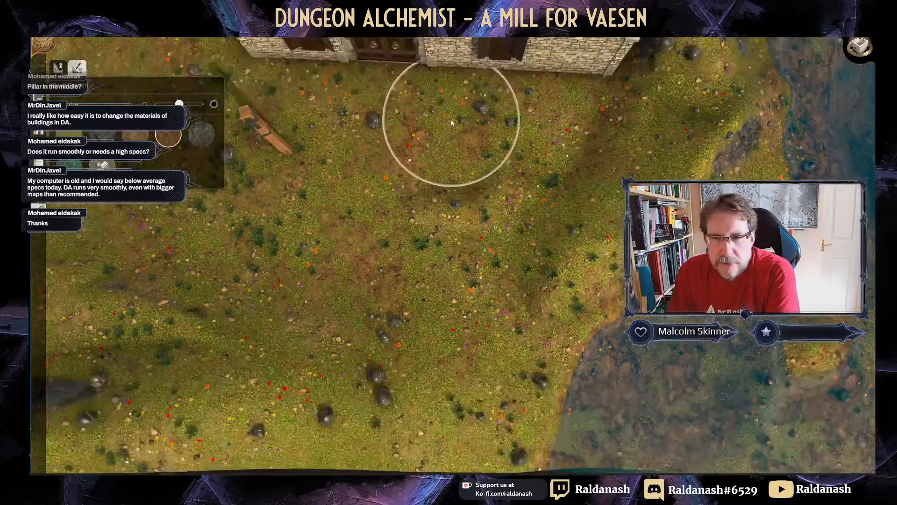
mouse_move(388, 130)
left_mouse_down()
mouse_move(383, 165)
mouse_move(374, 161)
mouse_move(371, 119)
mouse_move(398, 138)
mouse_move(363, 232)
mouse_move(326, 427)
left_mouse_up()
right_click_drag(341, 286, 422, 135)
mouse_move(422, 135)
left_mouse_down()
mouse_move(367, 282)
mouse_move(370, 229)
mouse_move(441, 107)
left_mouse_up()
mouse_move(440, 106)
middle_mouse_down()
mouse_move(447, 87)
mouse_move(435, 117)
middle_mouse_up()
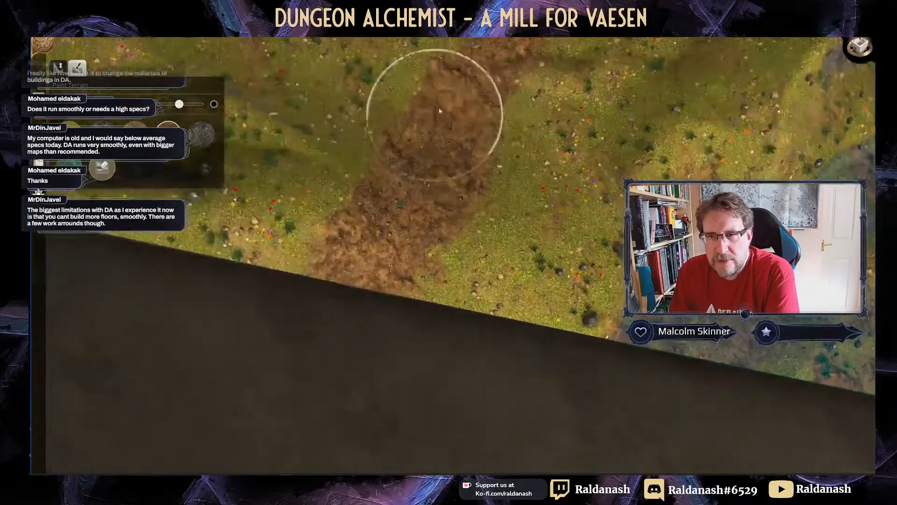
right_click_drag(435, 118, 341, 294)
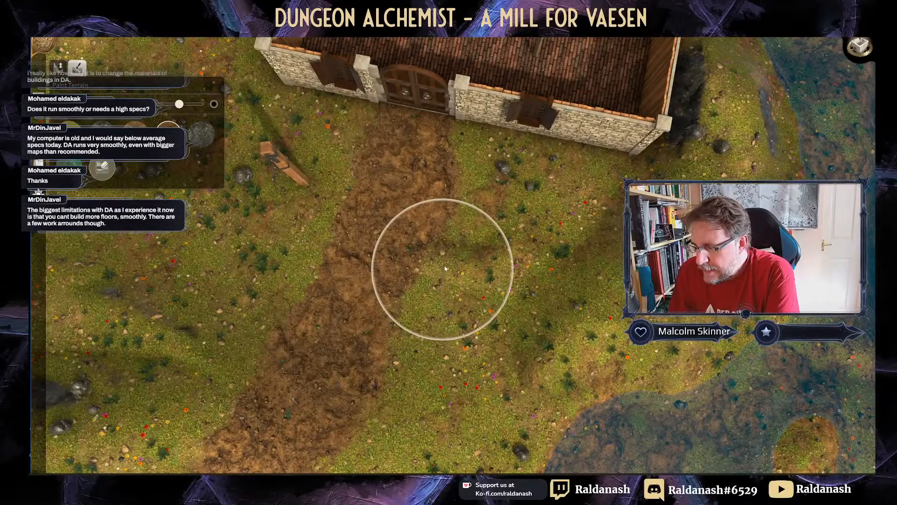
Step: Look over the dirt path and the mill from several sides and browse the wooden gate models
mouse_move(443, 272)
middle_mouse_down()
mouse_move(447, 239)
mouse_move(392, 230)
mouse_move(357, 239)
middle_mouse_up()
middle_click_drag(434, 255, 381, 267)
middle_click_drag(489, 247, 453, 253)
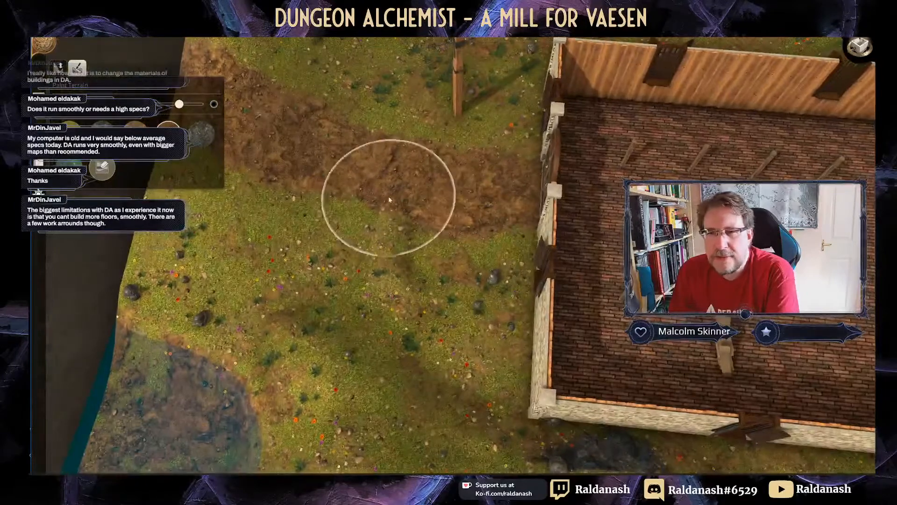
mouse_move(388, 198)
right_mouse_down()
mouse_move(400, 194)
mouse_move(292, 163)
mouse_move(230, 122)
mouse_move(206, 120)
right_mouse_up()
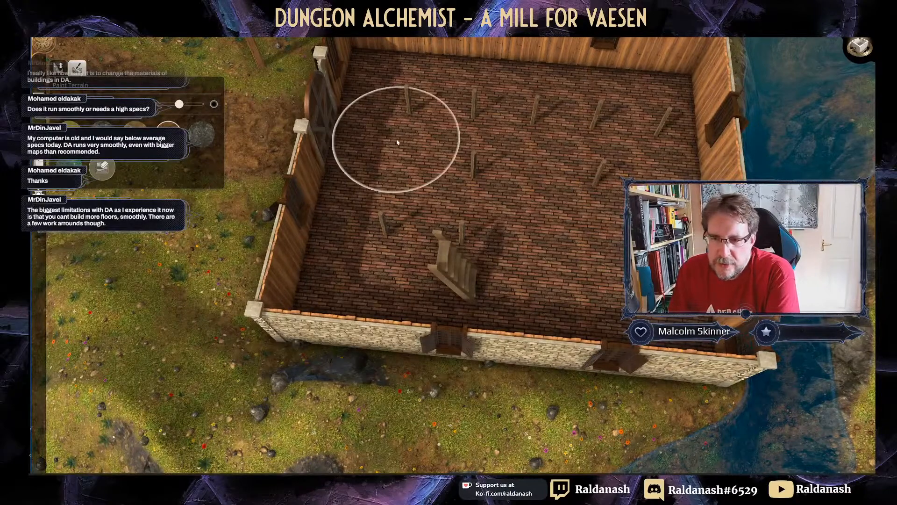
mouse_move(396, 141)
middle_mouse_down()
mouse_move(443, 162)
mouse_move(430, 159)
middle_mouse_up()
mouse_move(380, 101)
middle_mouse_down()
mouse_move(391, 174)
mouse_move(411, 155)
middle_mouse_up()
mouse_move(205, 268)
right_mouse_down()
mouse_move(309, 315)
mouse_move(294, 318)
right_mouse_up()
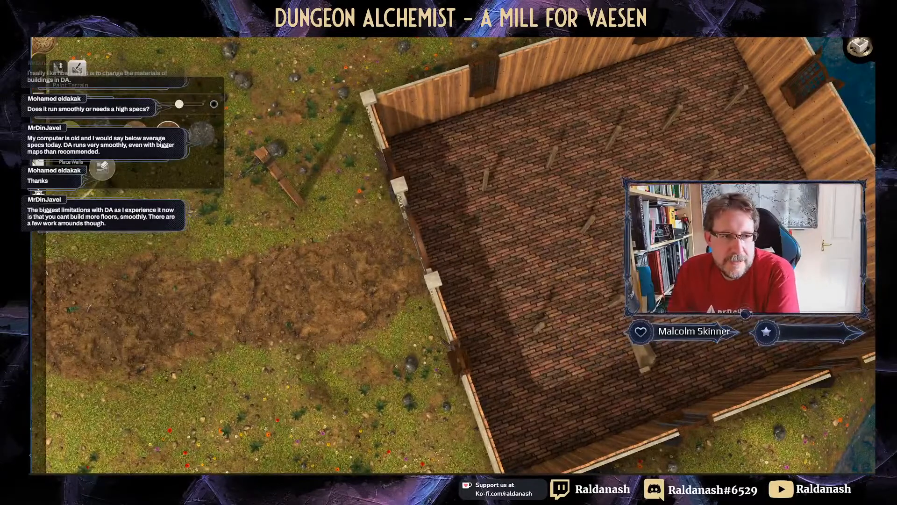
left_click(39, 130)
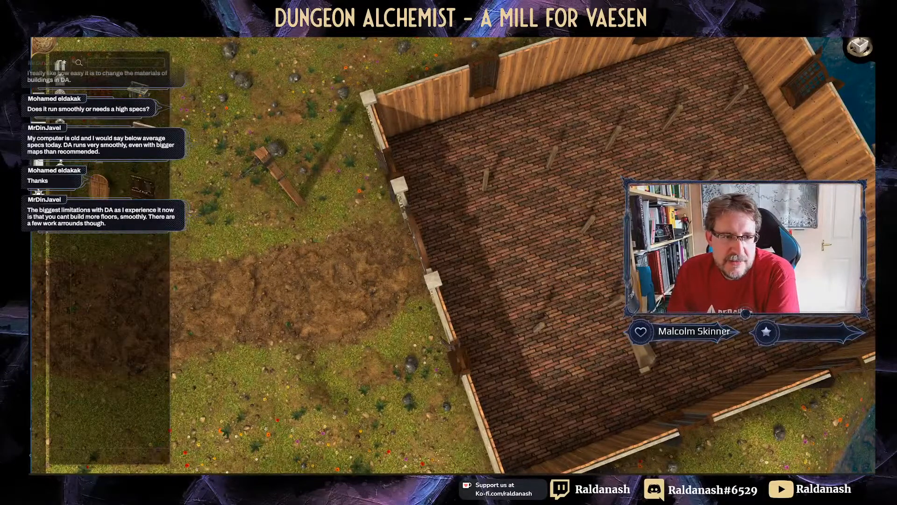
left_click(60, 136)
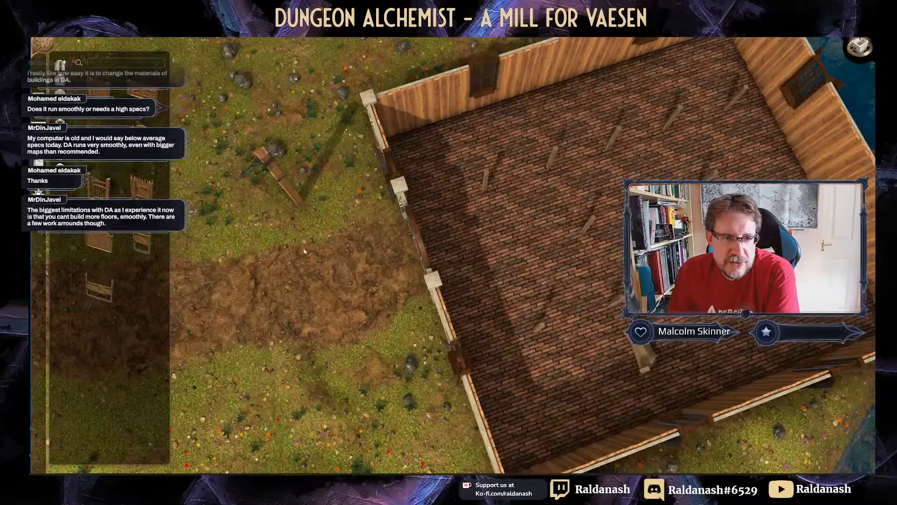
right_click_drag(305, 251, 427, 163)
middle_click_drag(426, 163, 392, 122)
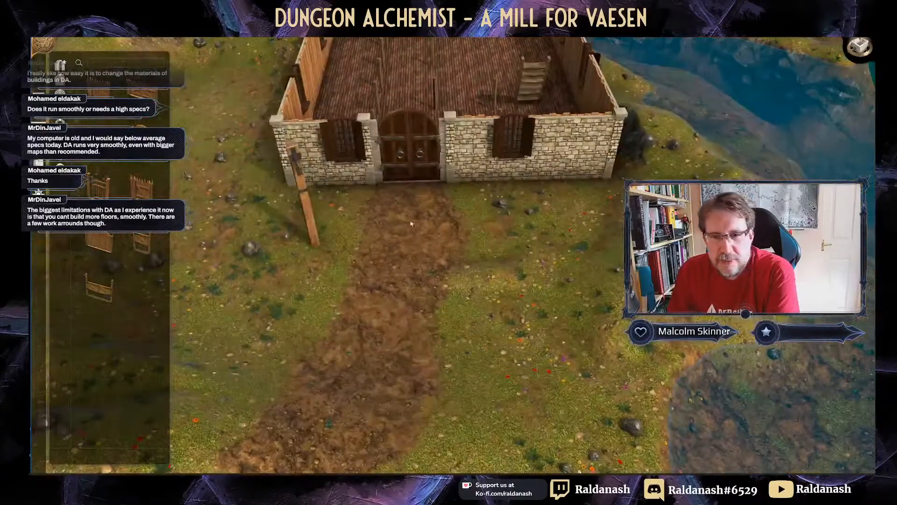
right_click_drag(411, 223, 392, 232)
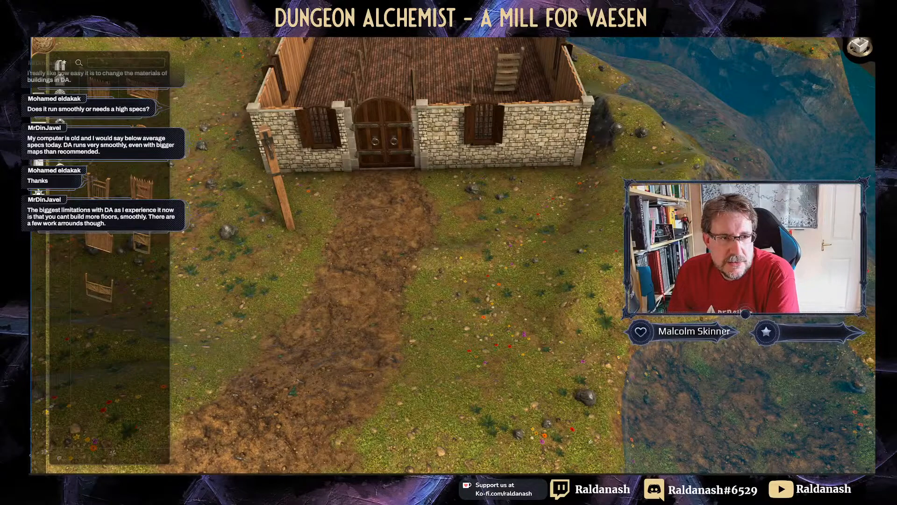
Step: Try the woven branch fence from the wall styles, then undo its application to the mill's walls
left_click(39, 163)
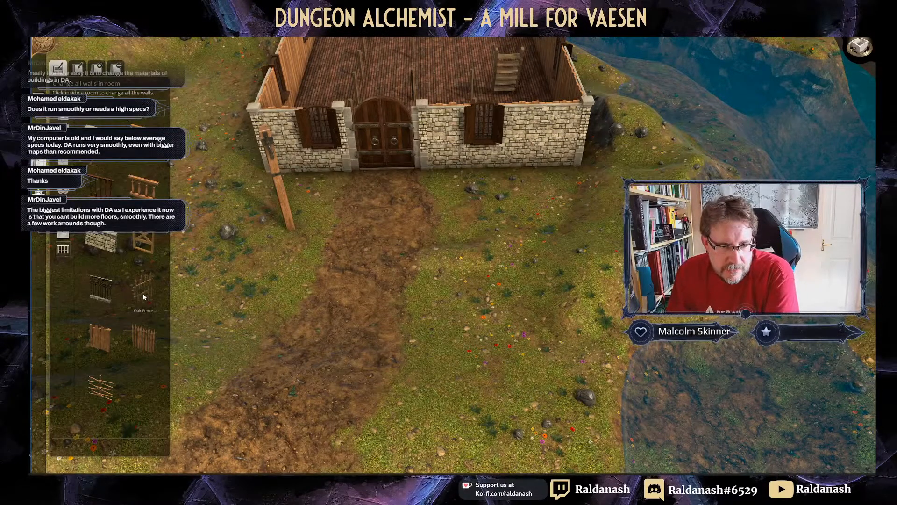
left_click(97, 384)
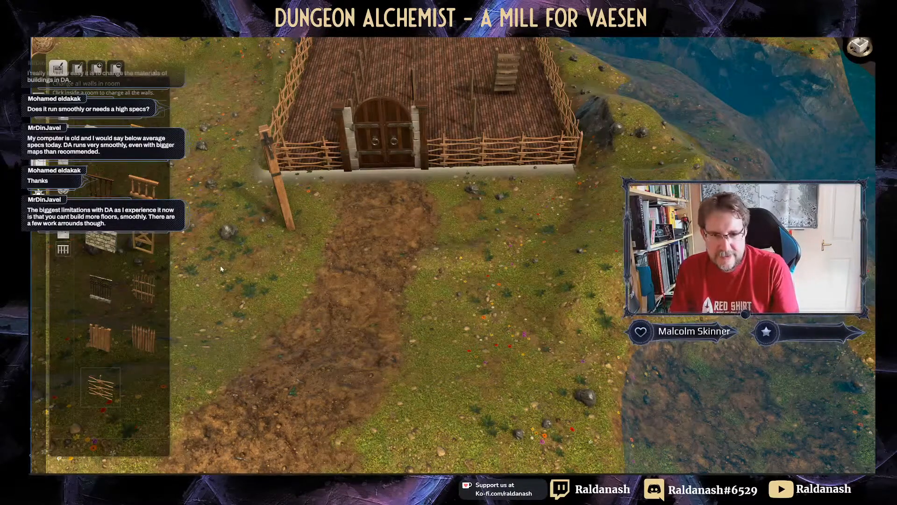
key("ctrl+z")
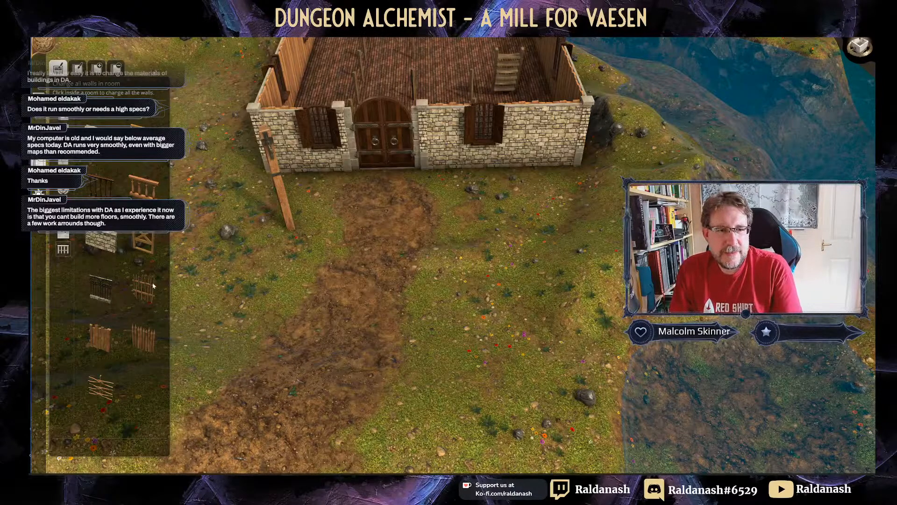
Step: Try the woven branch fence on the mill's walls again, then undo it
left_click(110, 386)
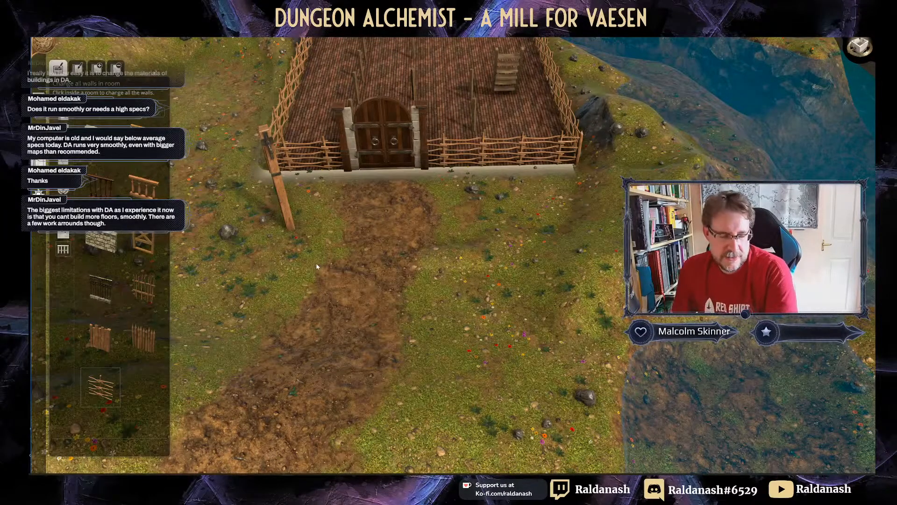
key("ctrl+z")
Step: Place a dark evergreen tree on the ridge alongside the mill and add two duplicates farther along the ridge
right_click_drag(372, 257, 304, 411)
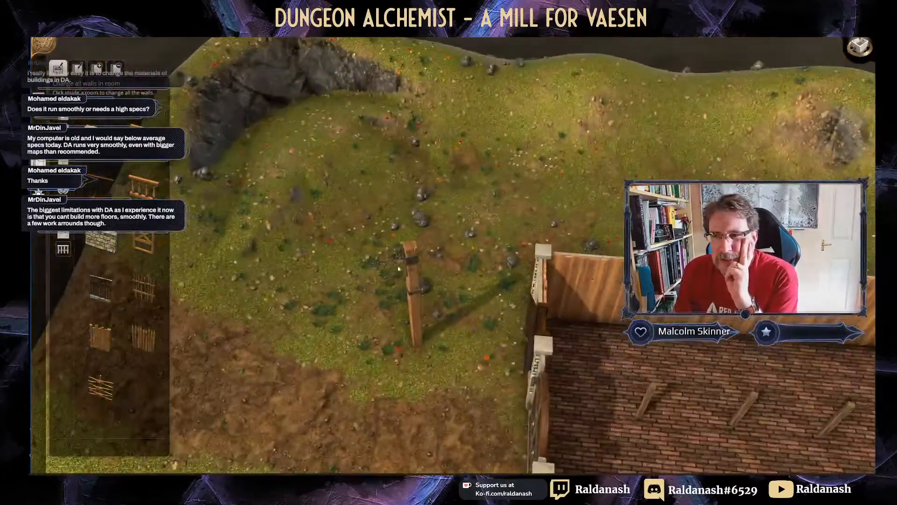
scroll(557, 104, "down", 4)
right_click_drag(635, 103, 581, 87)
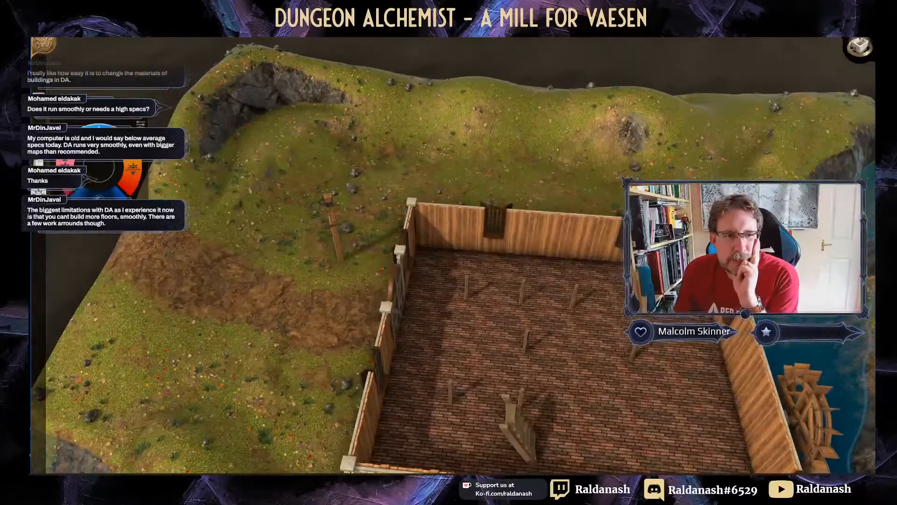
left_click(41, 120)
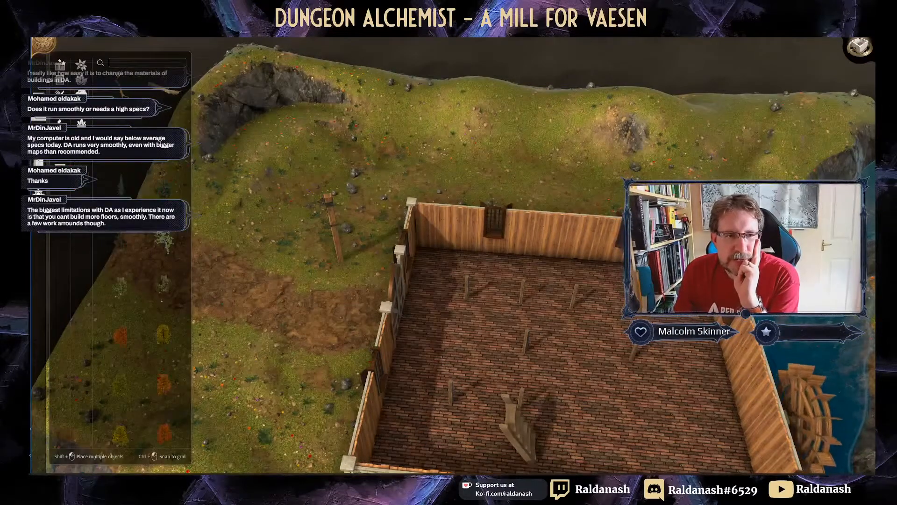
left_click_drag(115, 166, 373, 85)
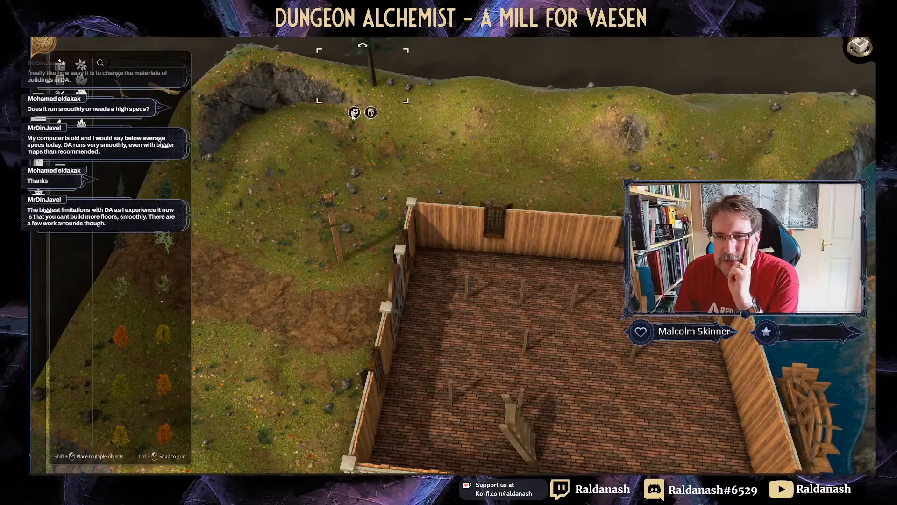
left_click(353, 112)
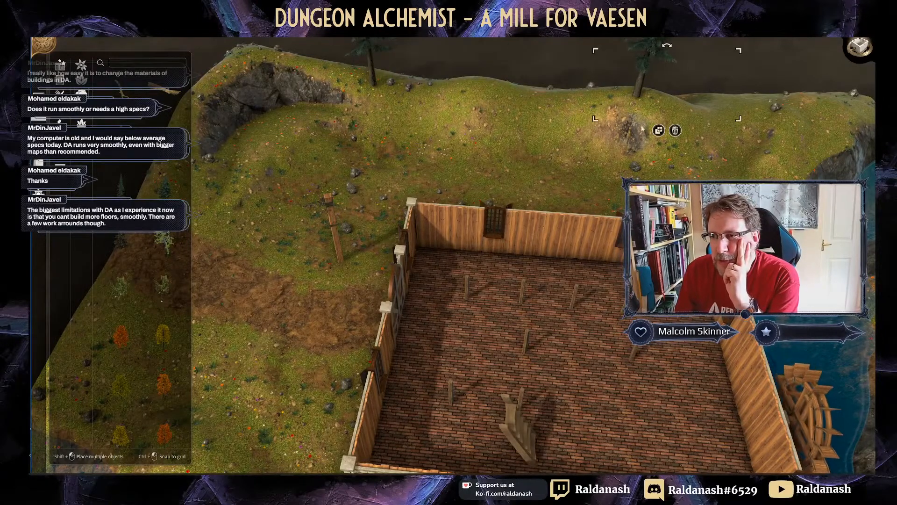
left_click(664, 133)
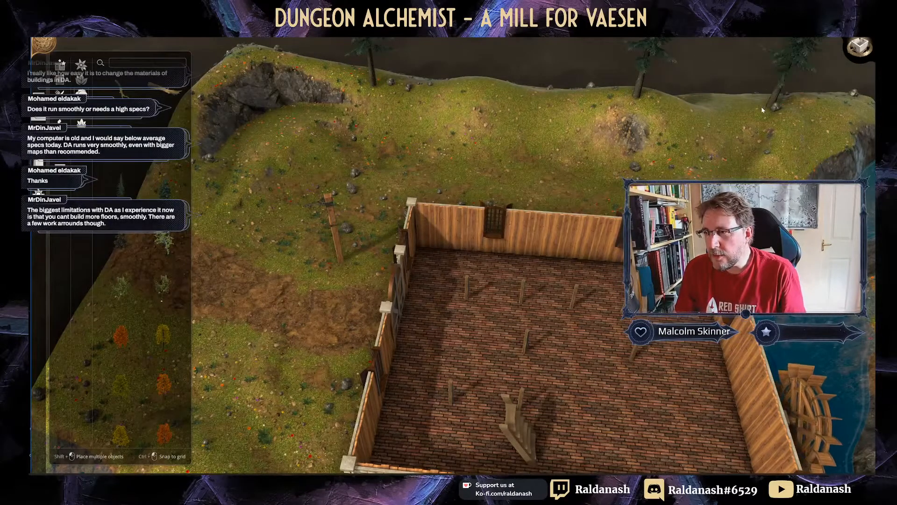
left_click(761, 112)
Step: Shrink the last evergreen on the ridge, beside the waterfall
right_click_drag(767, 52, 643, 143)
left_click_drag(710, 50, 684, 86)
middle_click_drag(398, 154, 477, 190)
right_click_drag(477, 191, 438, 215)
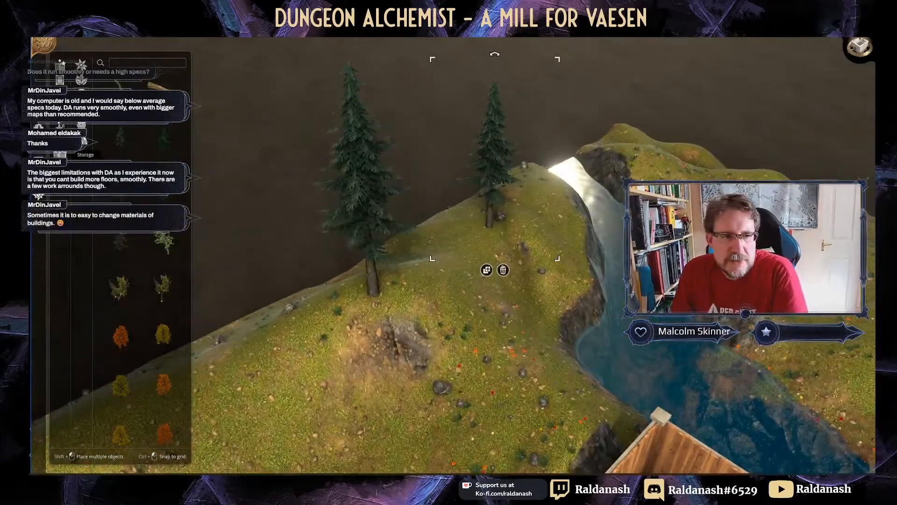
Step: Place a bright green evergreen on the far bank across the river and dismiss the Outlook notification
left_click(161, 155)
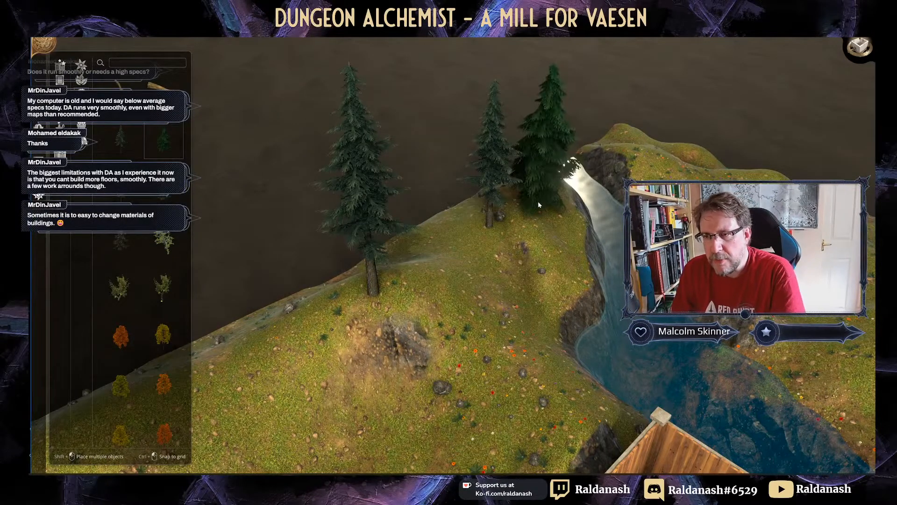
scroll(532, 210, "down", 5)
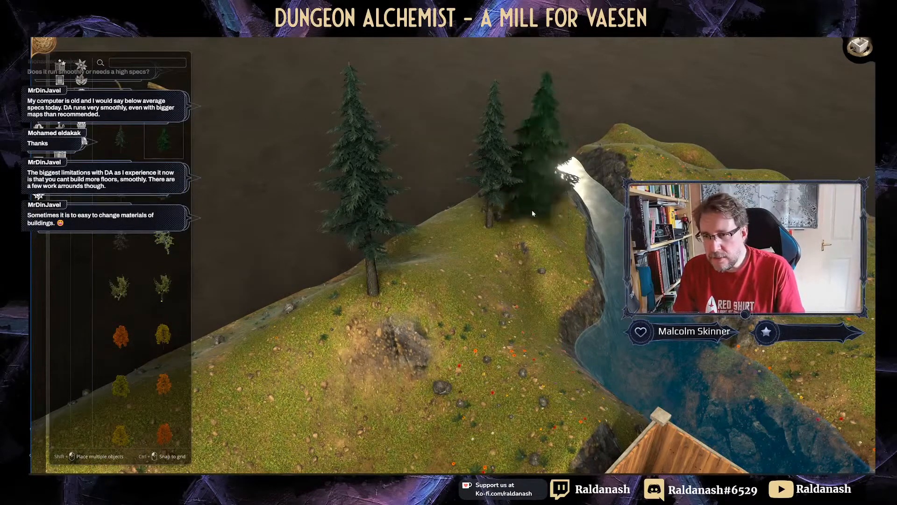
scroll(535, 206, "down", 5)
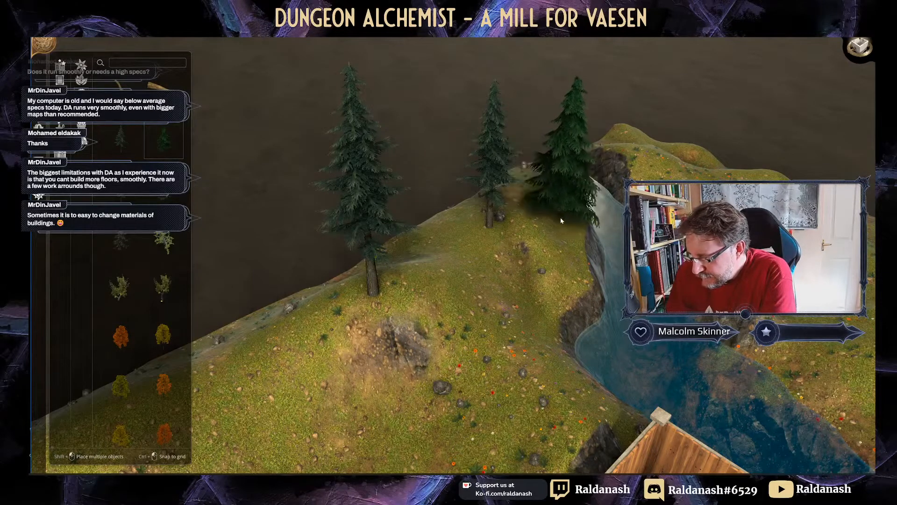
mouse_move(563, 217)
middle_mouse_down()
mouse_move(596, 204)
mouse_move(575, 204)
middle_mouse_up()
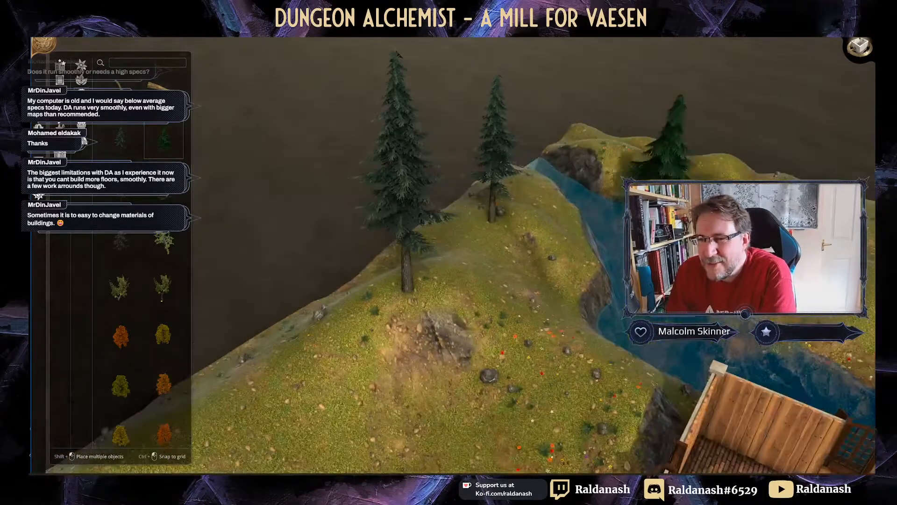
left_click(630, 189)
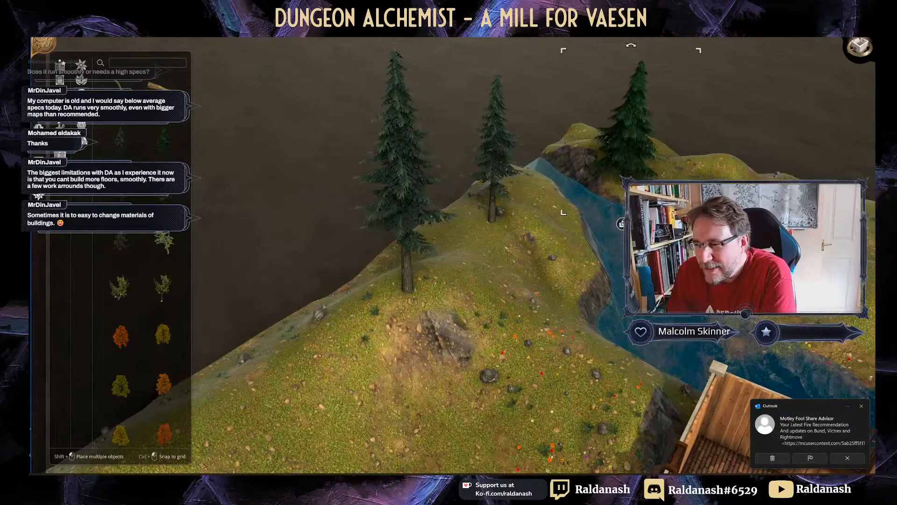
left_click(863, 406)
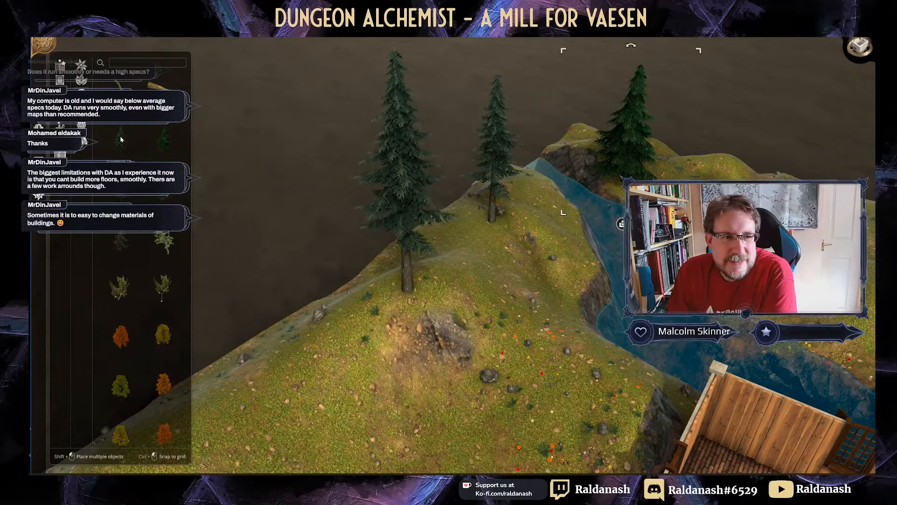
Step: Place brown evergreens on both sides of the green tree across the river and one between the ridge trees, enlarging the last one
left_click(121, 244)
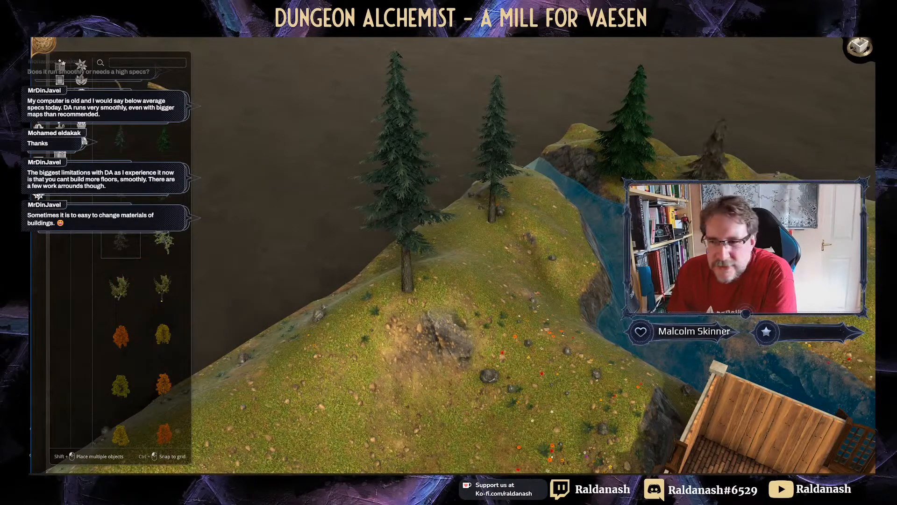
left_click(694, 159)
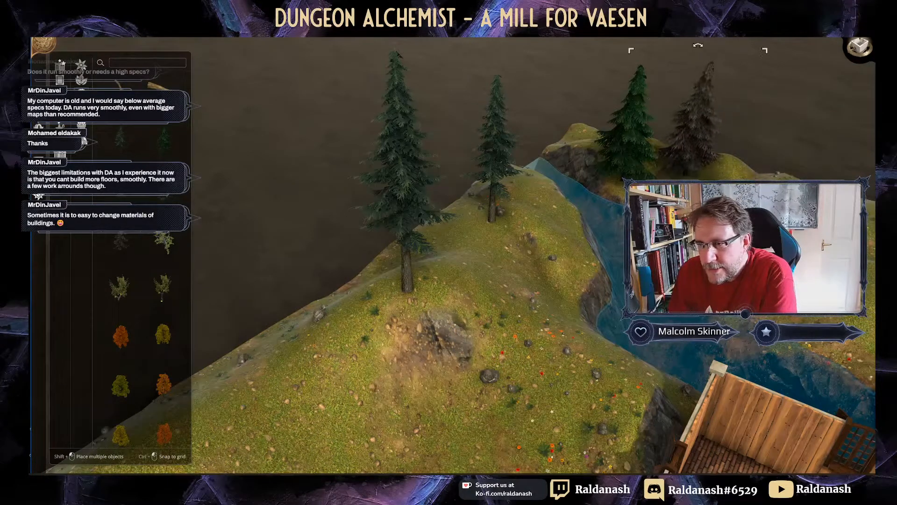
left_click_drag(697, 161, 603, 166)
left_click(126, 248)
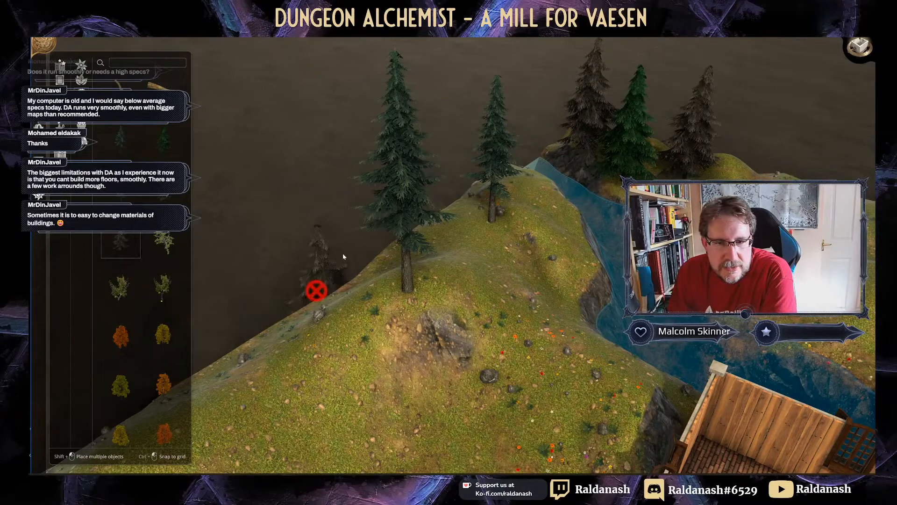
left_click(451, 223)
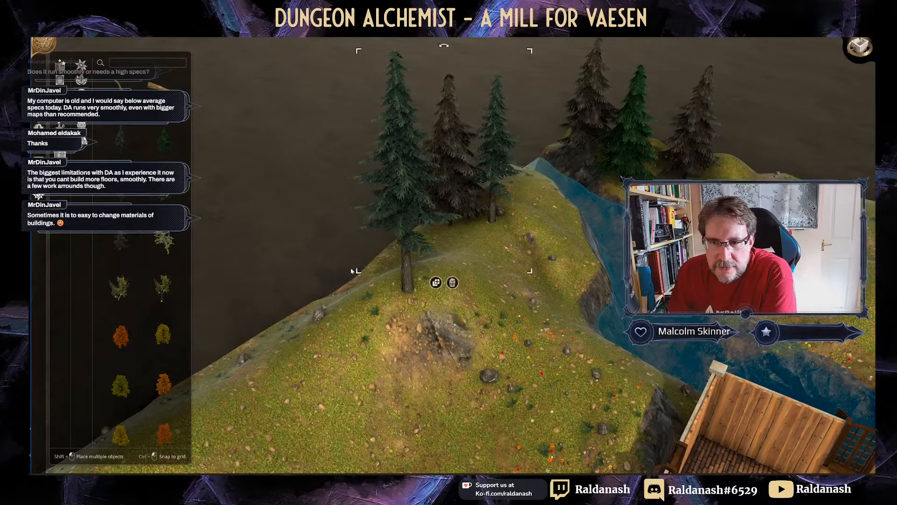
left_click_drag(357, 270, 313, 248)
Step: Extend the ridge tree line with a dark evergreen, a bright green evergreen and a smaller dark evergreen near the rocky patch
middle_click_drag(406, 219, 340, 179)
right_click_drag(341, 178, 517, 46)
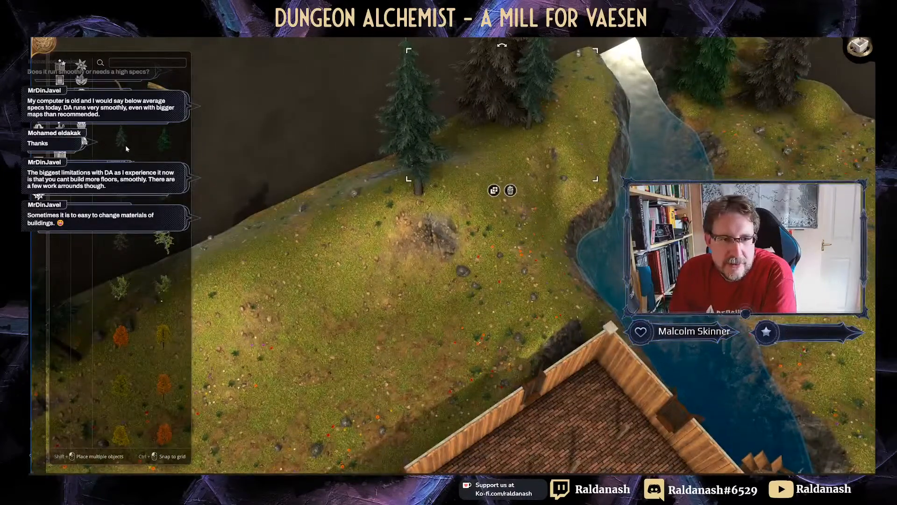
left_click(126, 146)
left_click(284, 220)
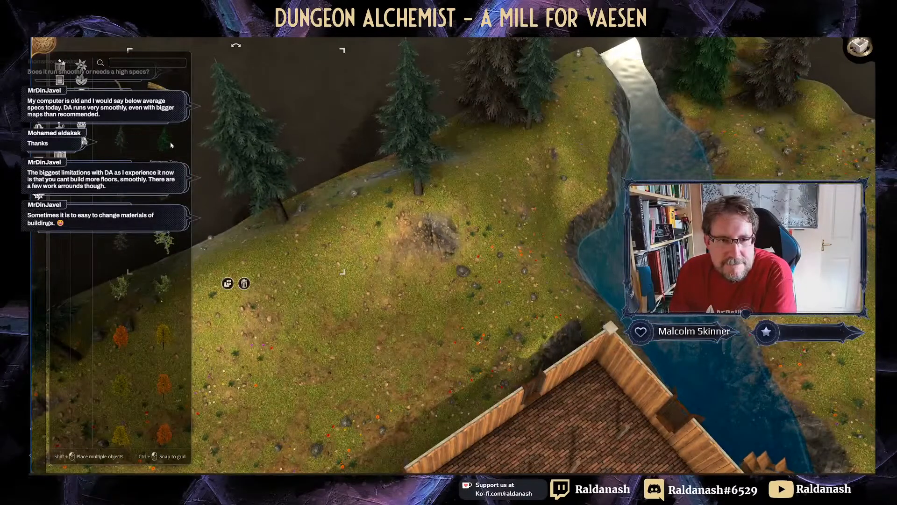
left_click(171, 145)
left_click(311, 189)
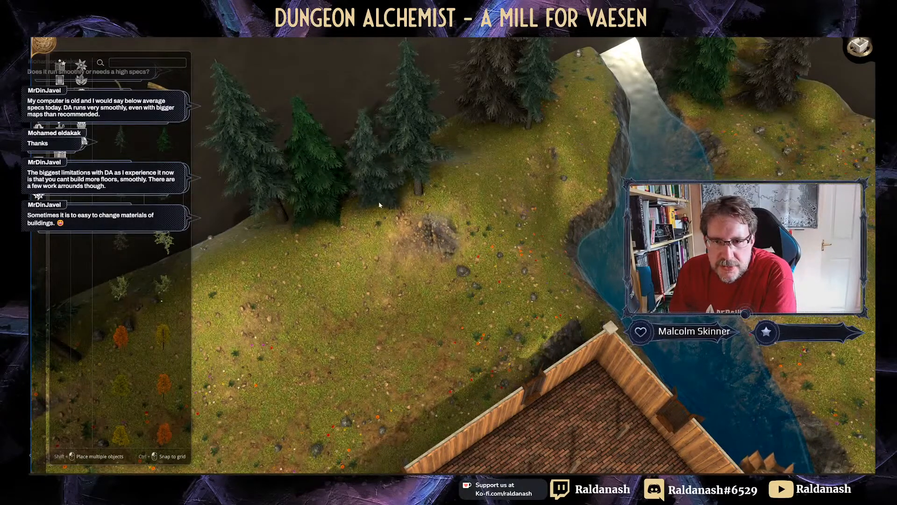
left_click(374, 216)
Step: Add a brown evergreen above the rocky hollow and a dark evergreen beside it on the slope
middle_click_drag(344, 243, 377, 190)
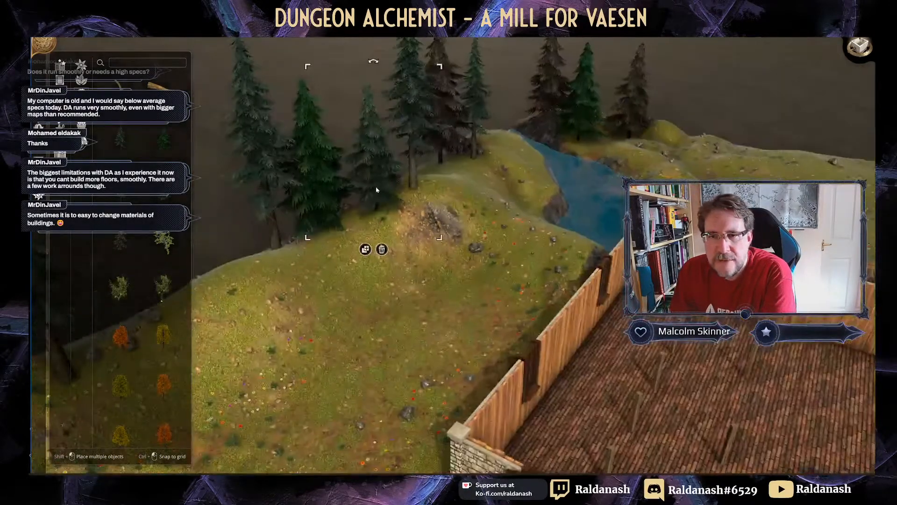
mouse_move(271, 202)
right_mouse_down()
mouse_move(330, 216)
mouse_move(370, 199)
right_mouse_up()
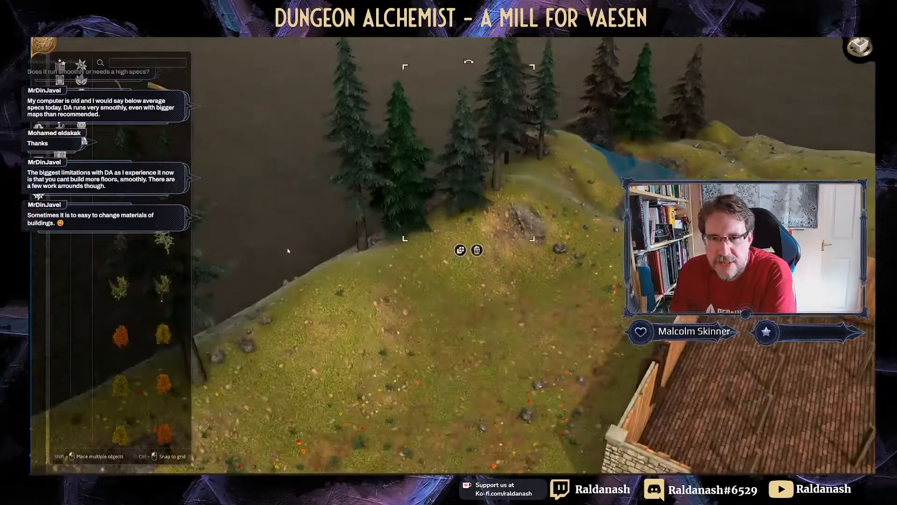
right_click_drag(221, 256, 262, 184)
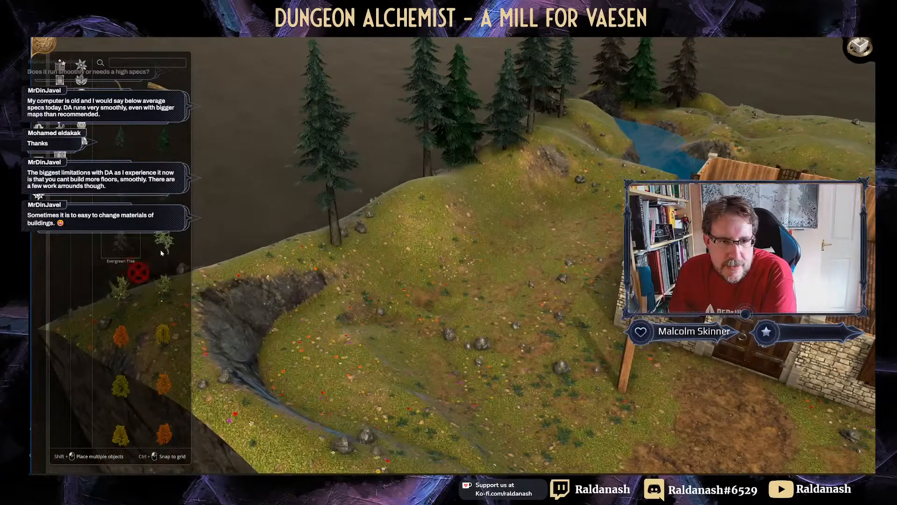
left_click(304, 248)
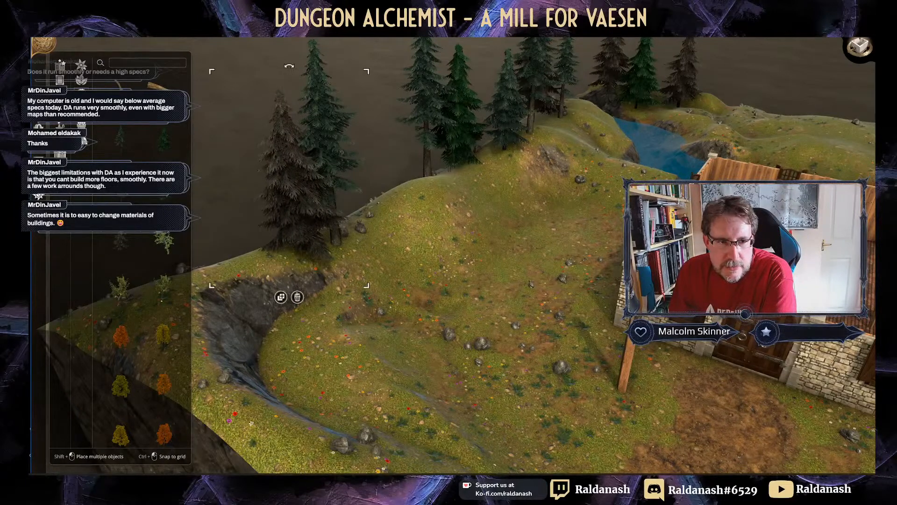
left_click(126, 141)
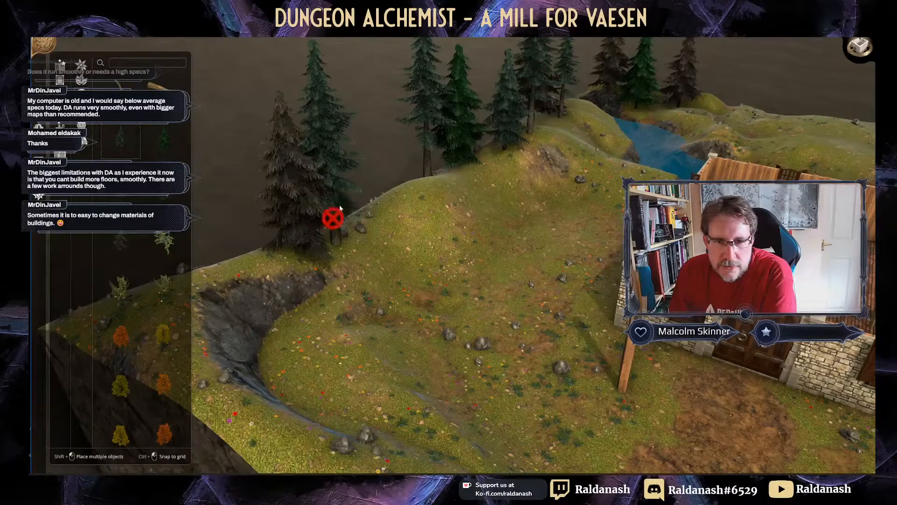
left_click(376, 218)
Step: Shrink the newest dark evergreen and shift the larger dark evergreen next to it slightly closer
right_click_drag(402, 162, 408, 204)
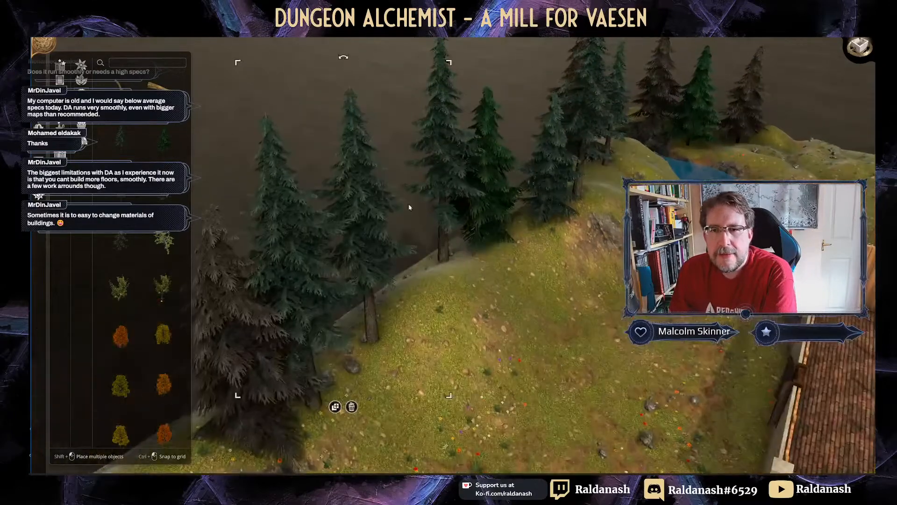
left_click_drag(448, 64, 391, 231)
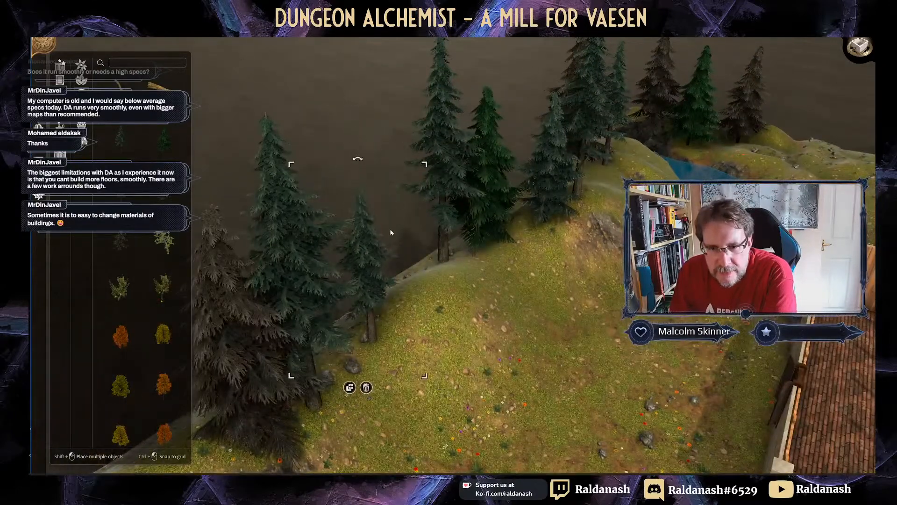
left_click_drag(433, 161, 449, 119)
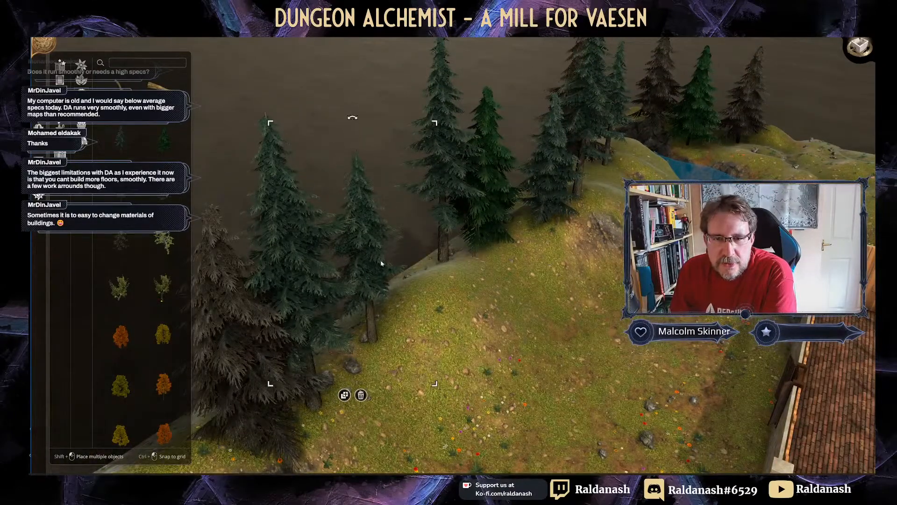
left_click_drag(363, 292, 373, 284)
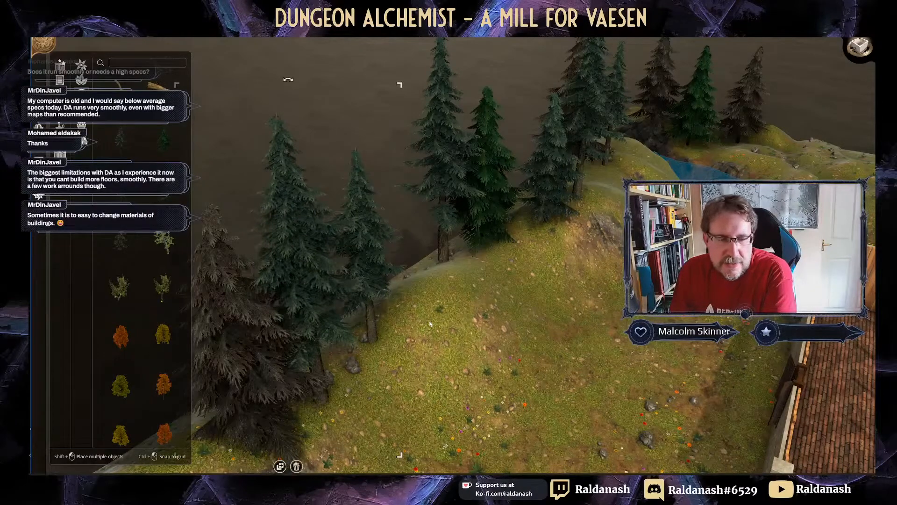
Step: Place a leafy deciduous tree in front of the evergreens near the rocky hollow and shrink it to bush size
scroll(430, 323, "down", 4)
right_click_drag(432, 323, 341, 154)
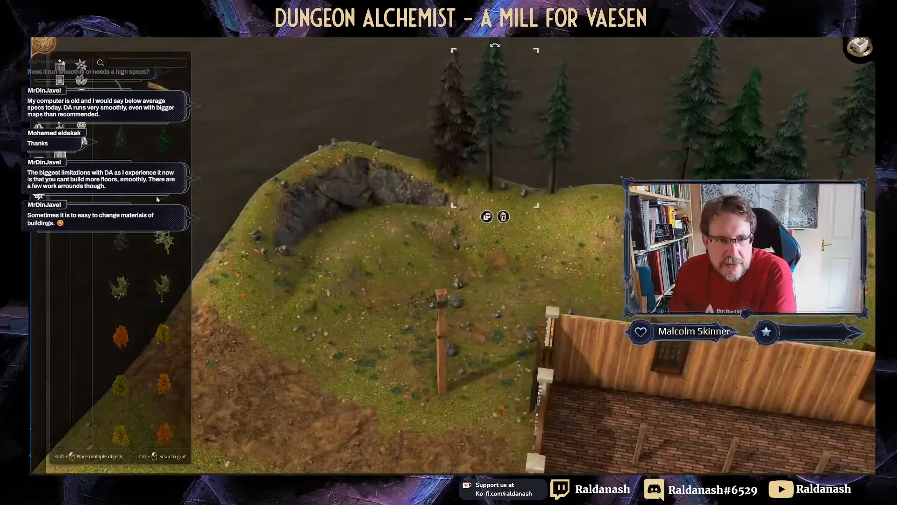
left_click(164, 242)
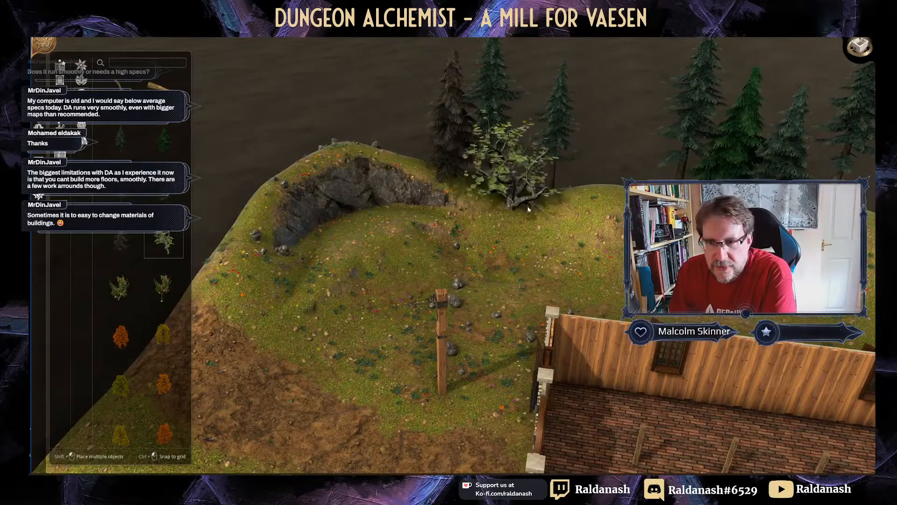
left_click(529, 158)
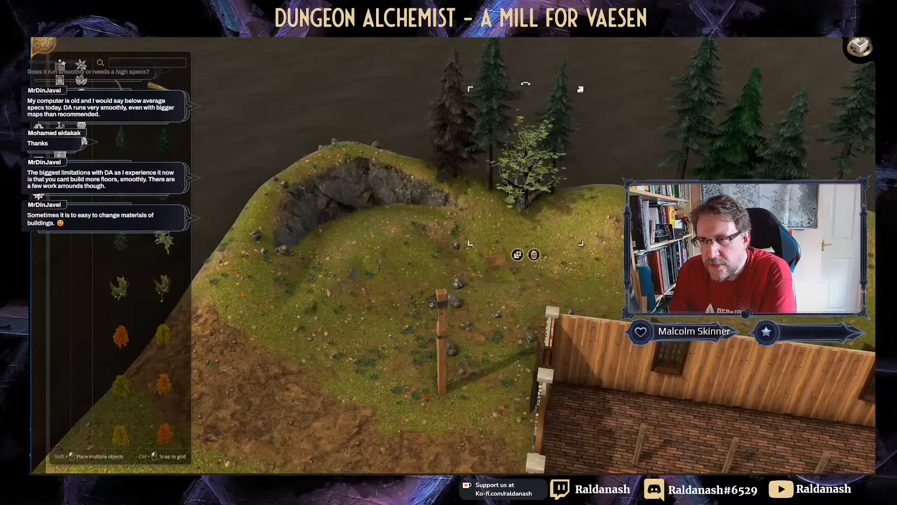
left_click_drag(581, 89, 558, 127)
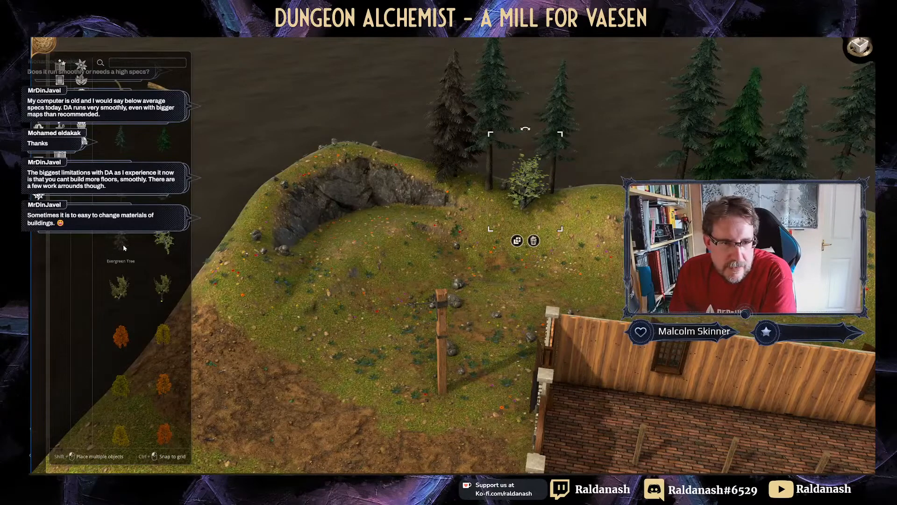
left_click(124, 248)
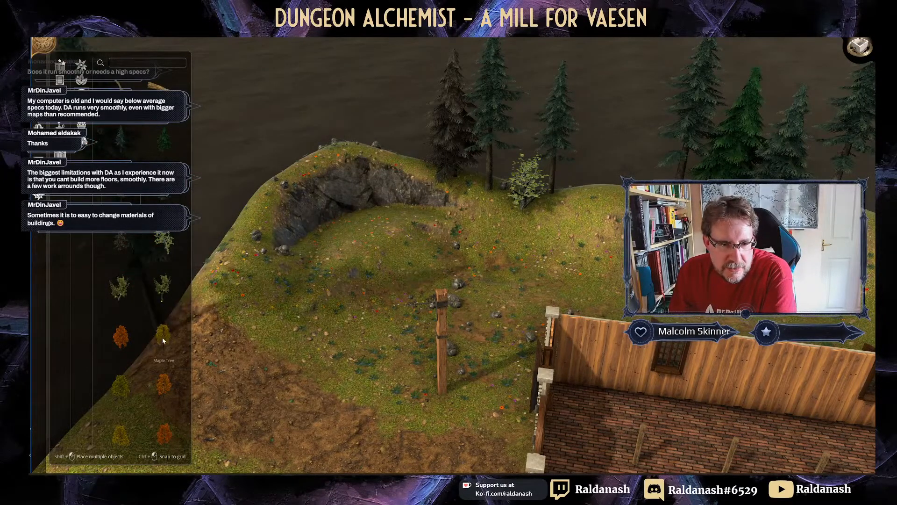
Step: Place another small leafy deciduous tree on the grassy ridge behind the mill, close to the river
left_click(126, 299)
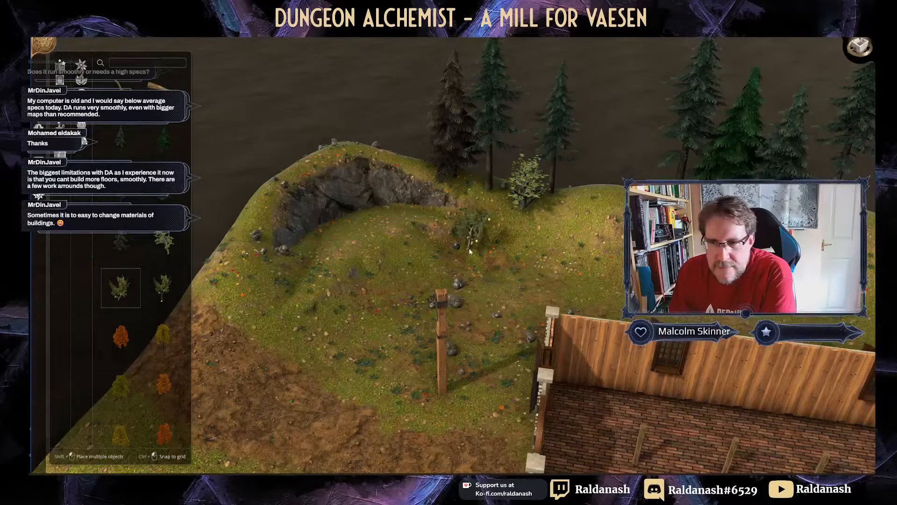
left_click(174, 239)
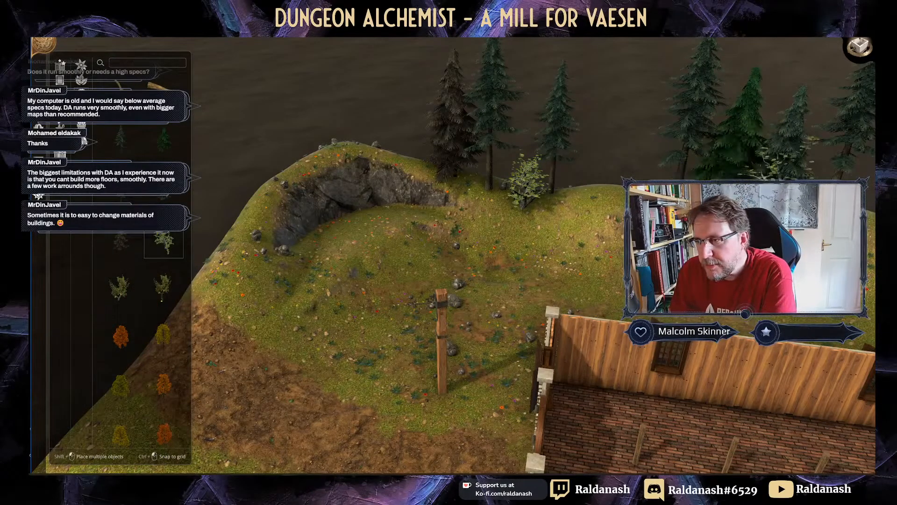
right_click_drag(781, 224, 664, 194)
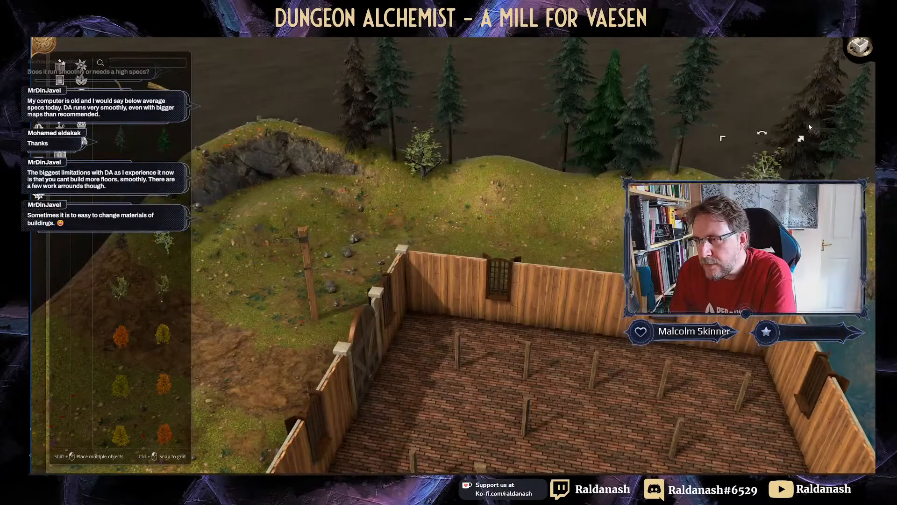
Step: Inspect the mill, water wheel, river banks and surrounding terrain from several sides to find areas that still need dressing
scroll(561, 365, "down", 4)
right_click_drag(561, 364, 552, 233)
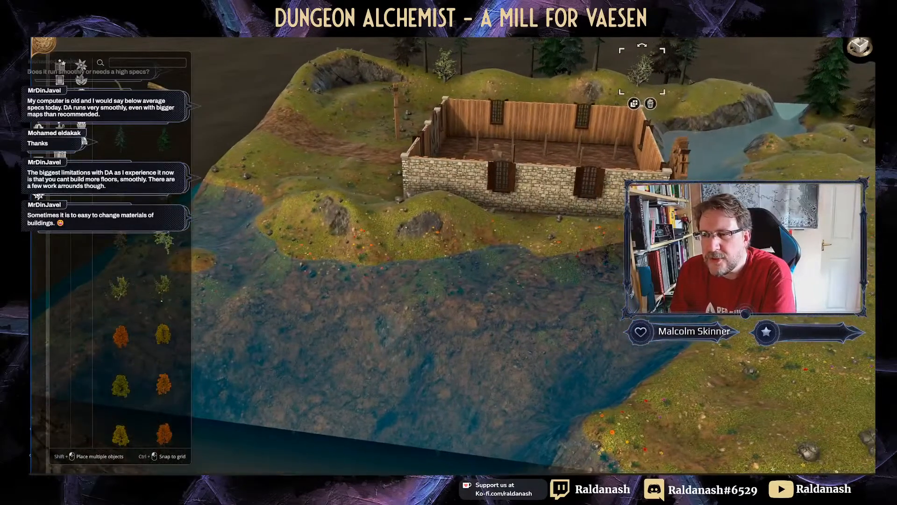
middle_click_drag(553, 233, 622, 234)
right_click_drag(467, 233, 552, 245)
middle_click_drag(553, 246, 600, 235)
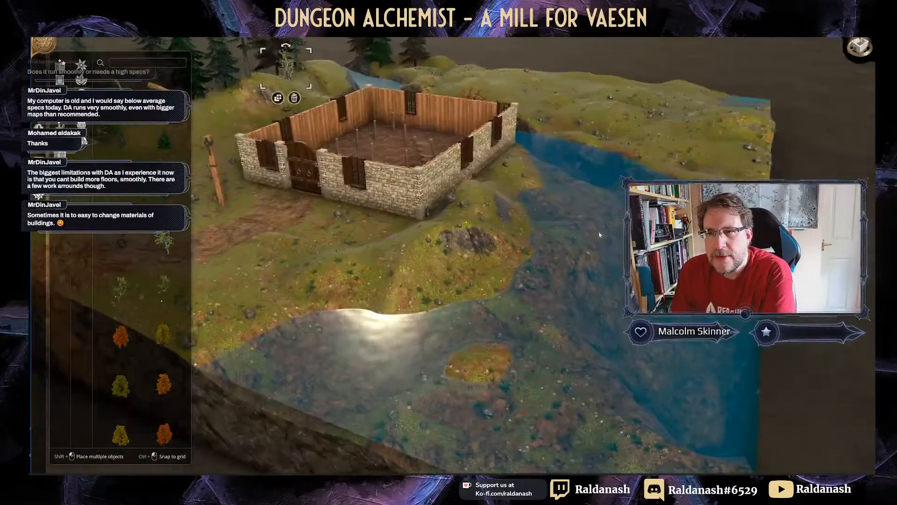
right_click_drag(600, 235, 652, 255)
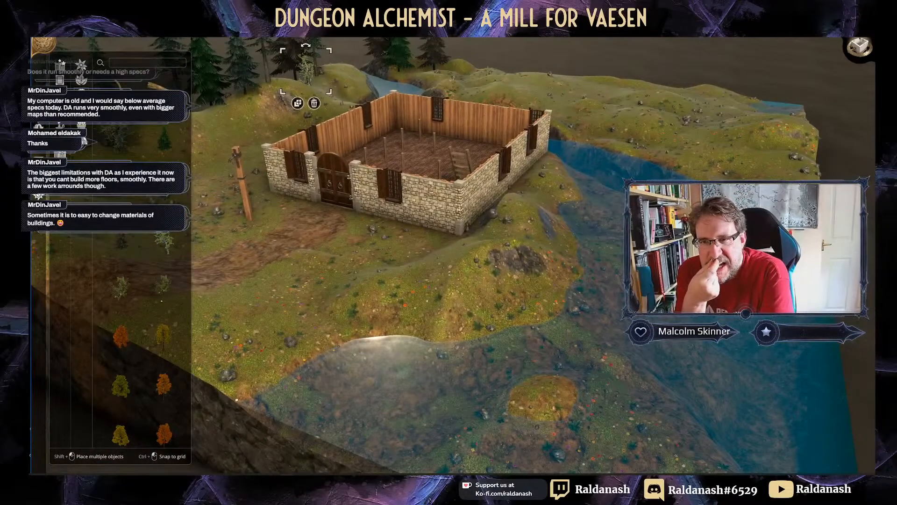
right_click_drag(649, 243, 594, 236)
middle_click_drag(594, 236, 507, 222)
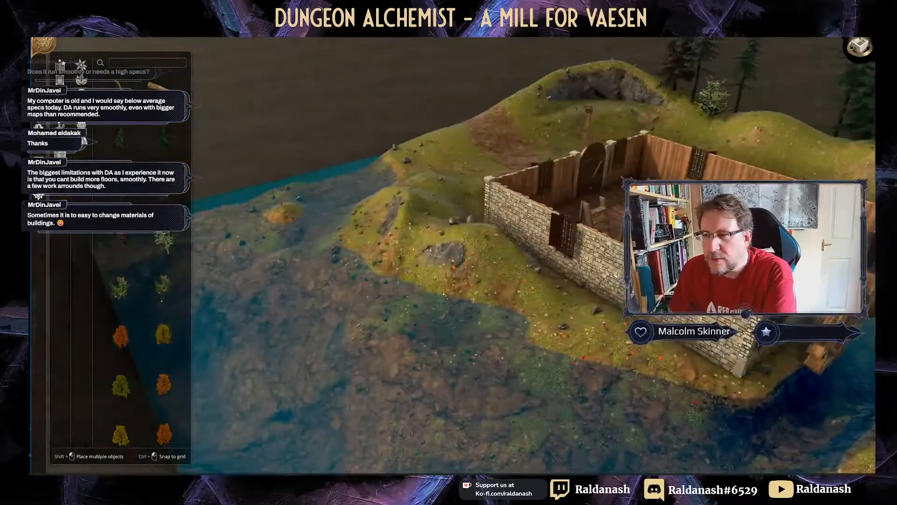
right_click_drag(507, 222, 482, 154)
middle_click_drag(481, 154, 449, 133)
right_click_drag(450, 133, 406, 149)
right_click_drag(572, 267, 547, 309)
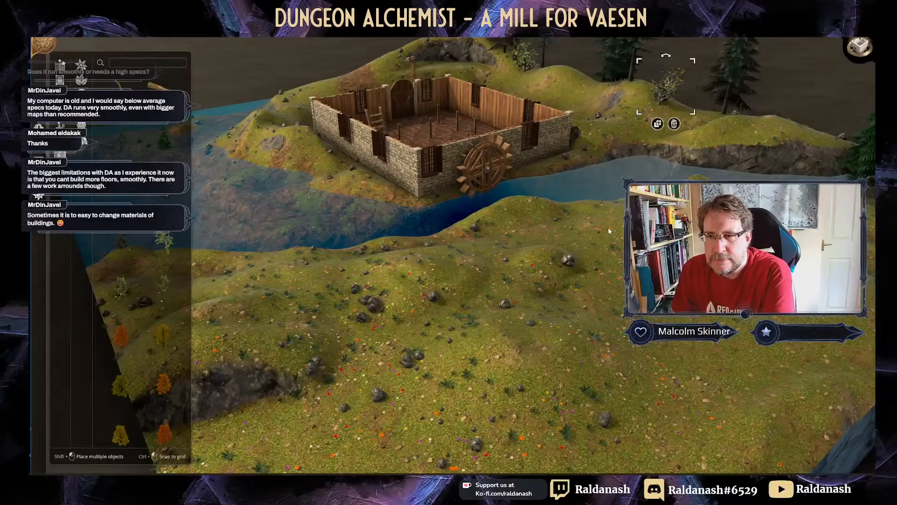
mouse_move(581, 241)
right_mouse_down()
mouse_move(615, 231)
mouse_move(588, 248)
right_mouse_up()
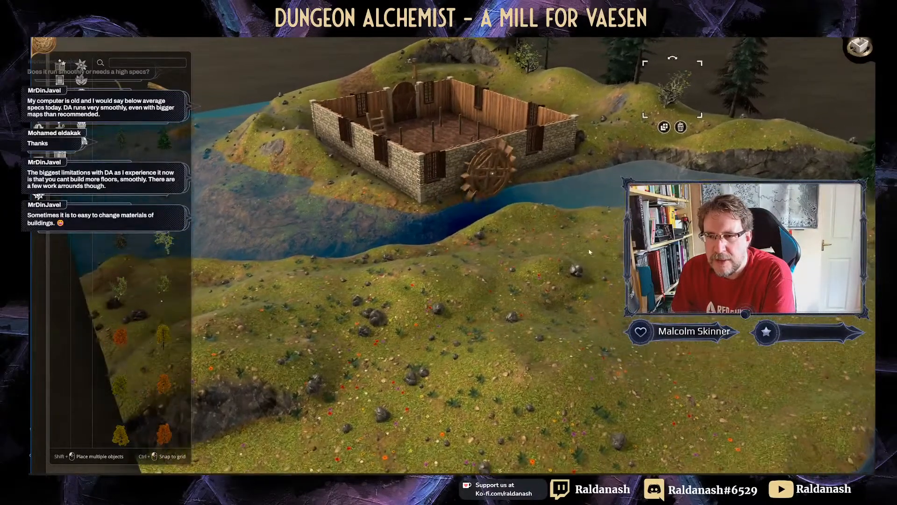
middle_click_drag(428, 240, 553, 183)
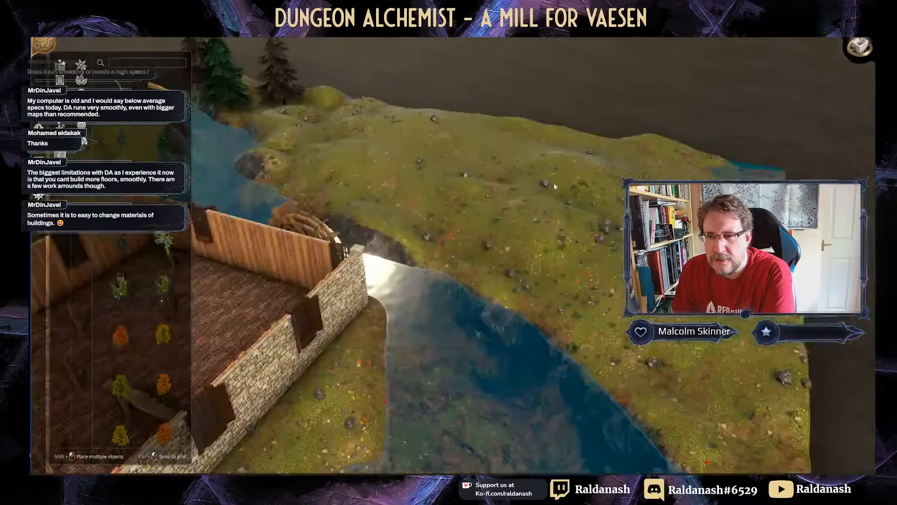
scroll(554, 183, "down", 3)
right_click_drag(554, 184, 556, 98)
right_click_drag(401, 232, 505, 162)
middle_click_drag(504, 162, 457, 177)
scroll(457, 178, "up", 2)
right_click_drag(457, 177, 447, 259)
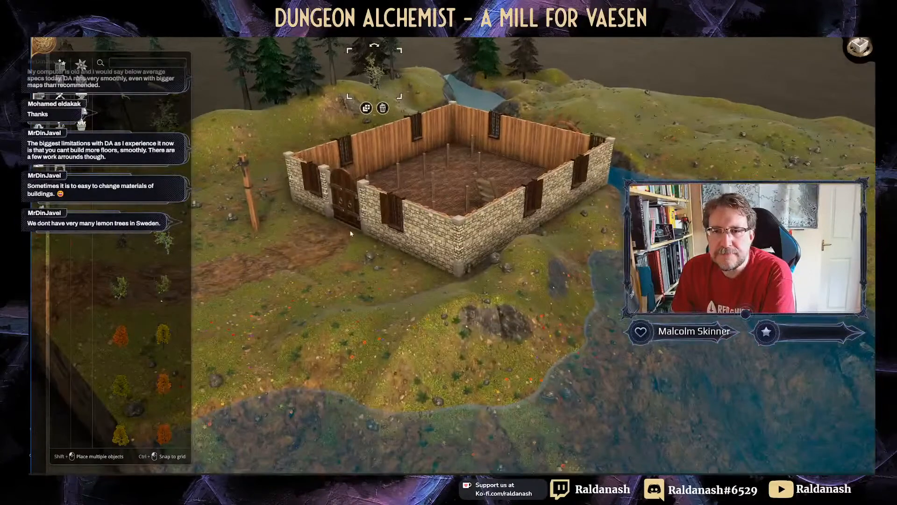
right_click_drag(350, 233, 358, 240)
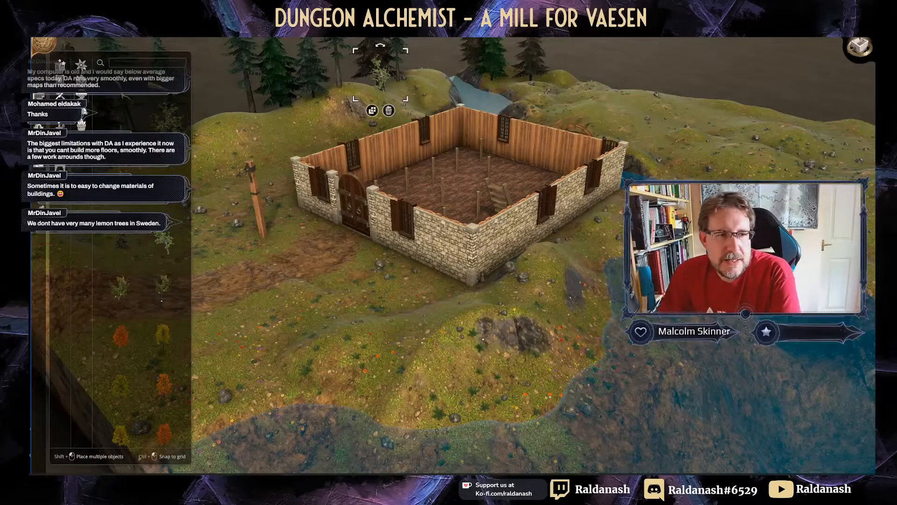
Step: Raise the terrain into hills on the meadow across the river and lift the submerged far corner above the water
left_click(42, 211)
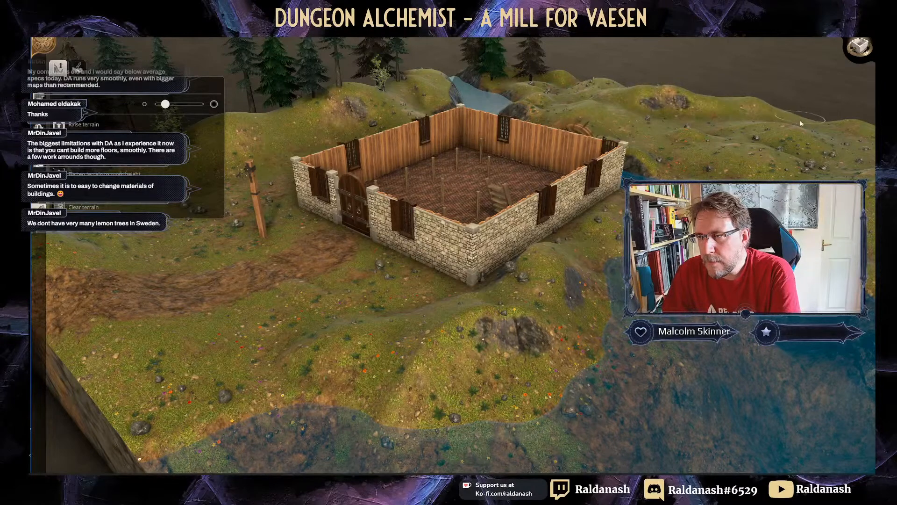
mouse_move(801, 123)
left_mouse_down()
mouse_move(841, 136)
mouse_move(779, 122)
mouse_move(790, 122)
left_mouse_up()
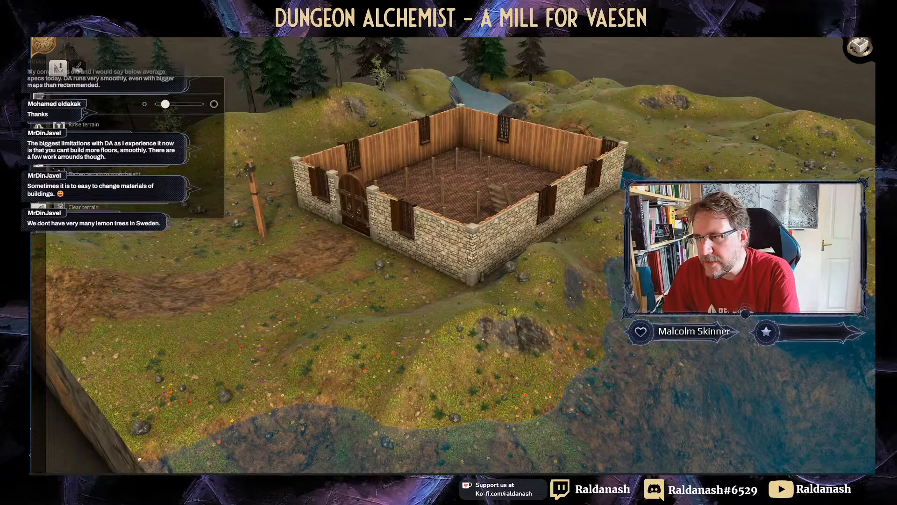
mouse_move(767, 243)
middle_mouse_down()
mouse_move(688, 229)
mouse_move(631, 120)
middle_mouse_up()
middle_click_drag(654, 196, 785, 161)
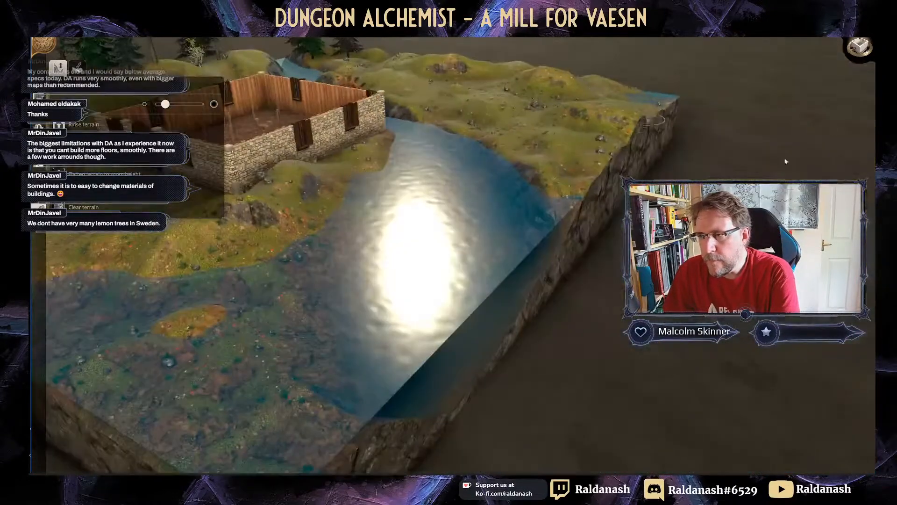
mouse_move(667, 104)
left_mouse_down()
mouse_move(643, 94)
mouse_move(665, 92)
left_mouse_up()
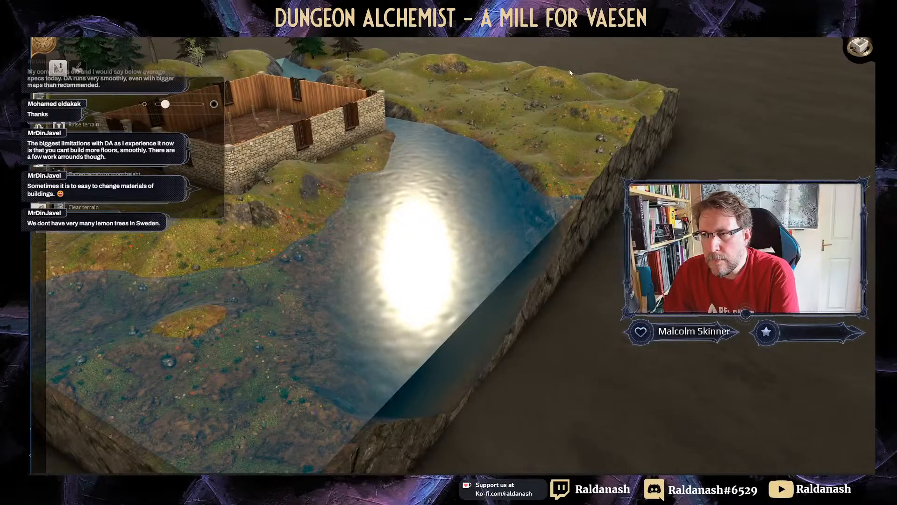
Step: Raise further hills along the meadow's far edge, continuing towards the upstream end of the river
left_click(483, 64)
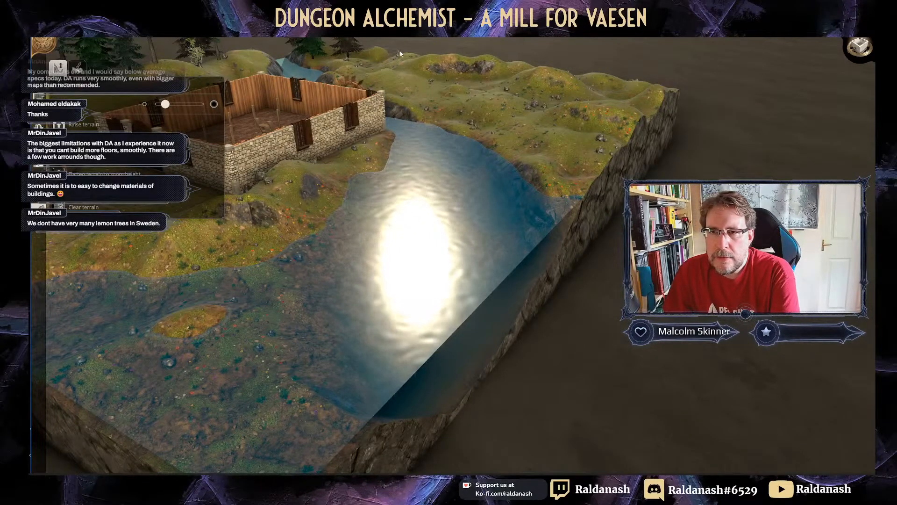
mouse_move(393, 56)
left_mouse_down()
mouse_move(375, 60)
mouse_move(383, 65)
left_mouse_up()
middle_click_drag(383, 66, 390, 65)
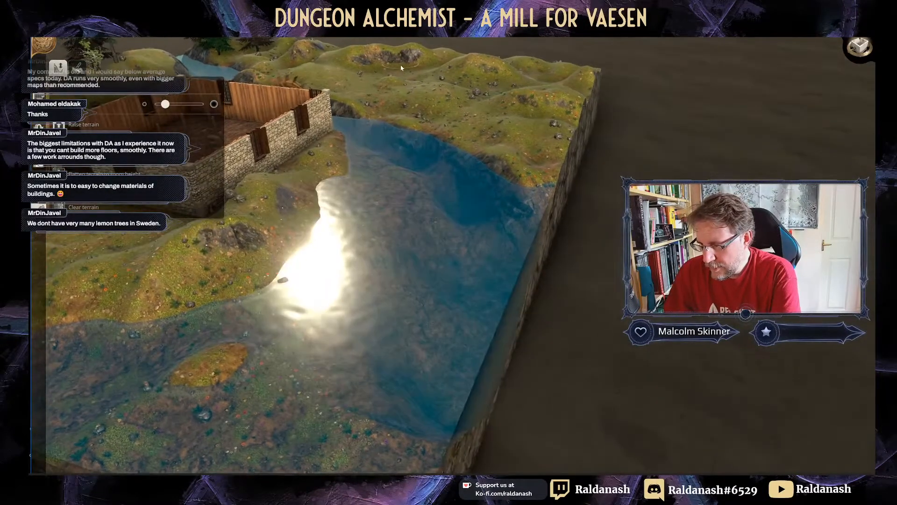
right_click_drag(390, 65, 587, 163)
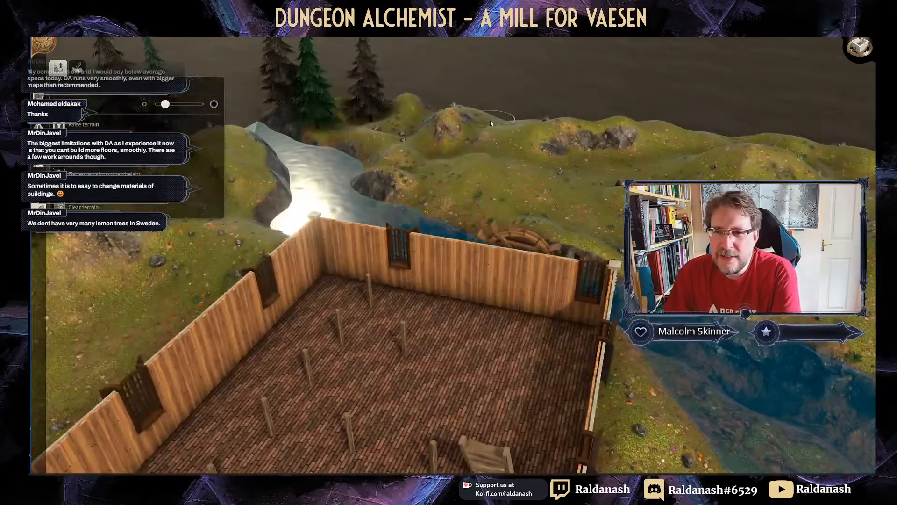
left_click_drag(491, 123, 467, 127)
middle_click_drag(467, 127, 361, 104)
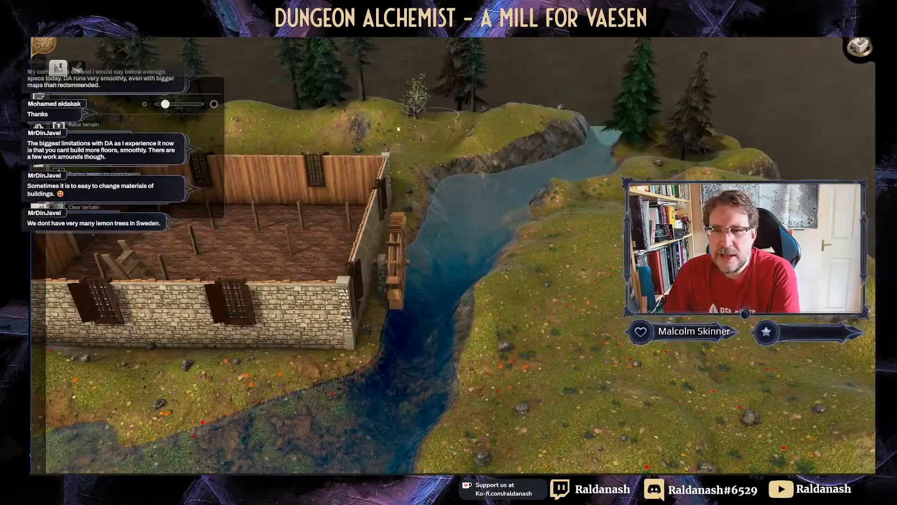
right_click_drag(442, 115, 547, 148)
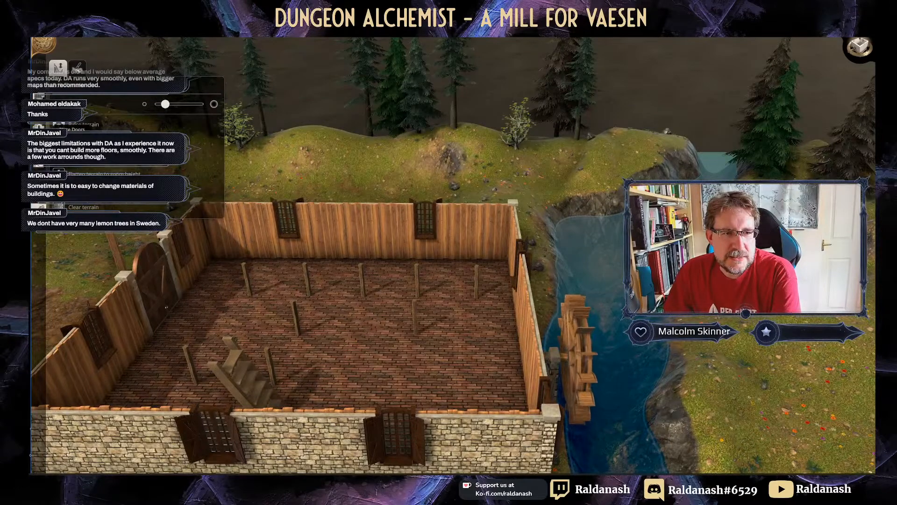
Step: Search the object library for "fox" and clear the search
left_click(39, 146)
left_click(81, 125)
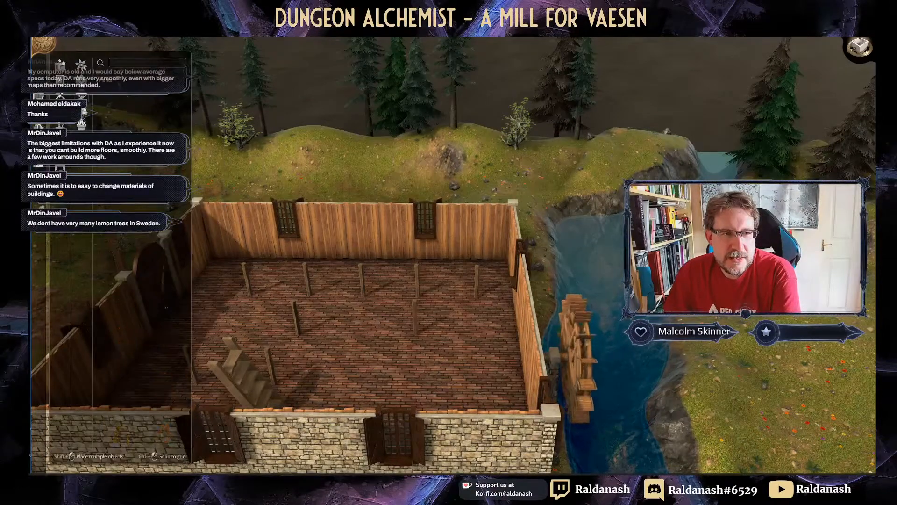
left_click(138, 61)
type("fox")
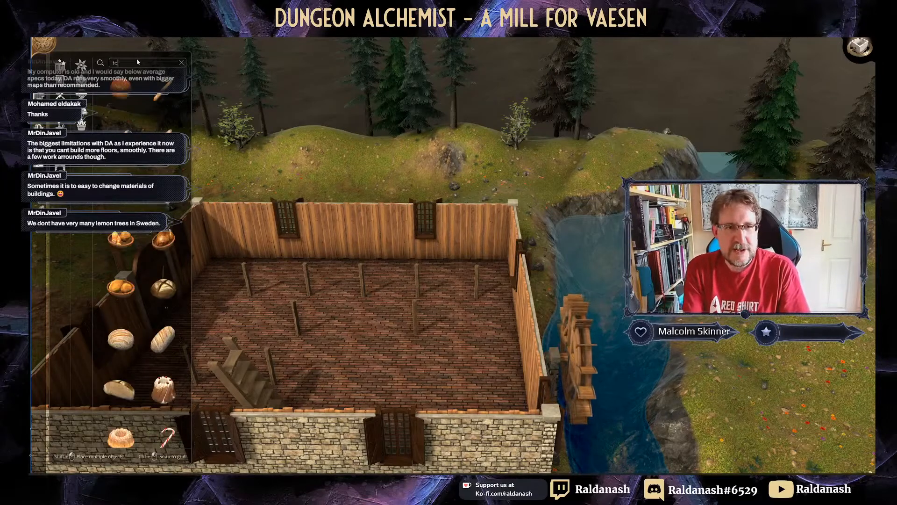
key("BackSpace")
key("BackSpace")
key("BackSpace")
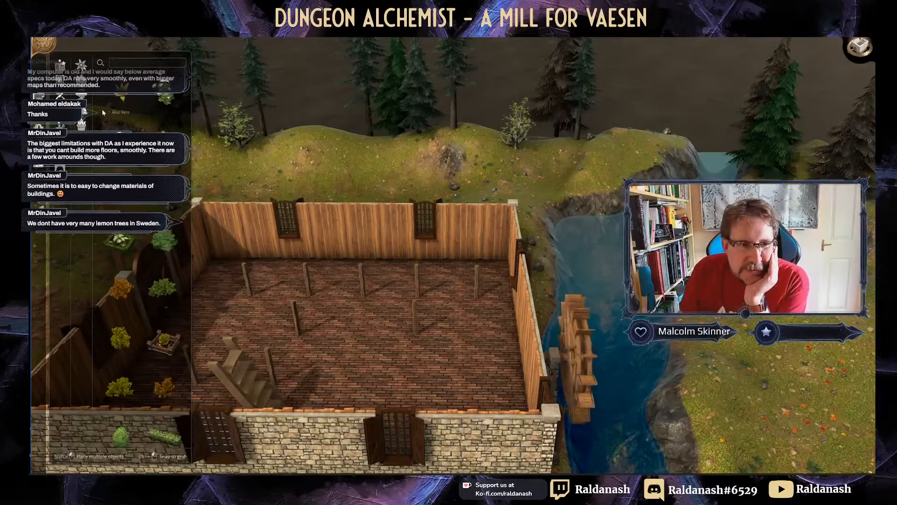
Step: Browse the object library's flowers, bushes, ferns and mushrooms for undergrowth suited to the mill's surroundings
left_click(83, 66)
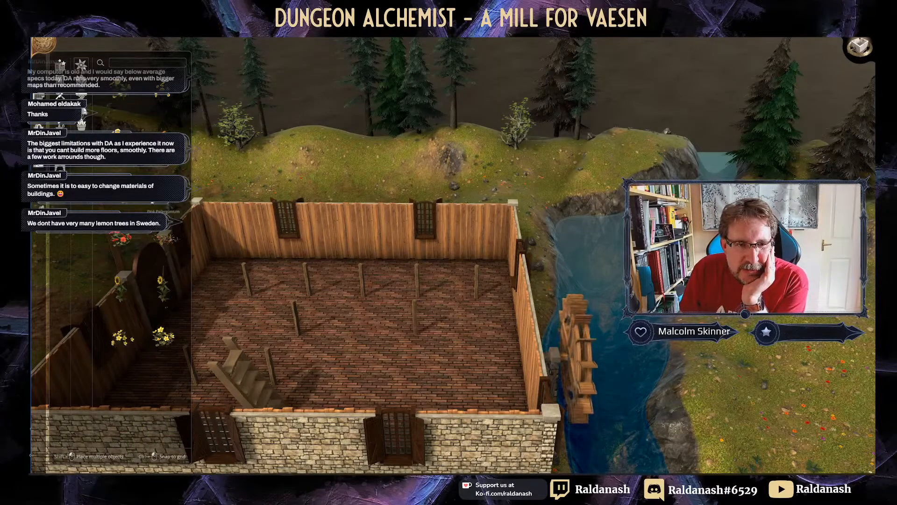
left_click(83, 81)
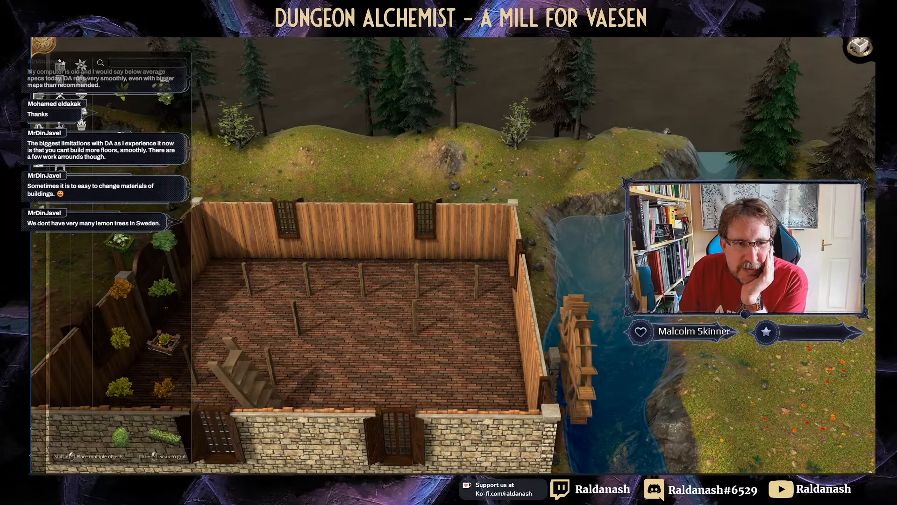
scroll(156, 206, "down", 5)
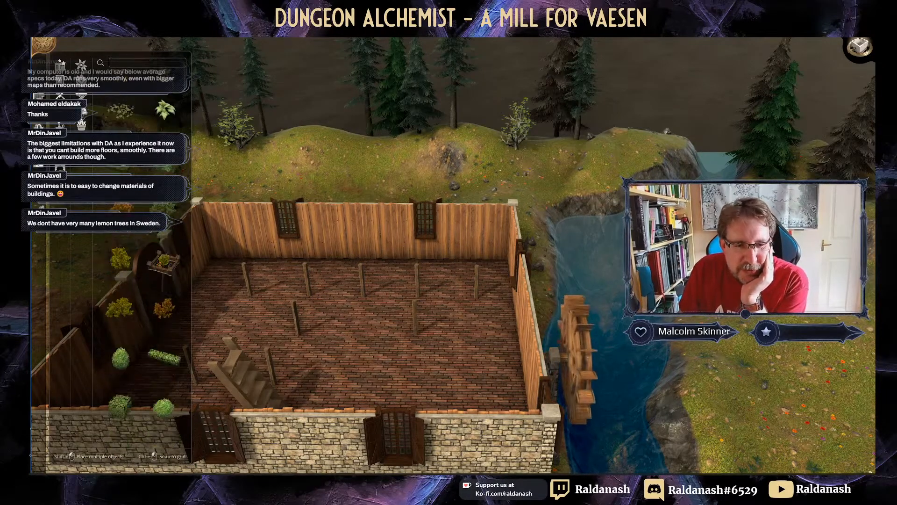
scroll(156, 220, "down", 8)
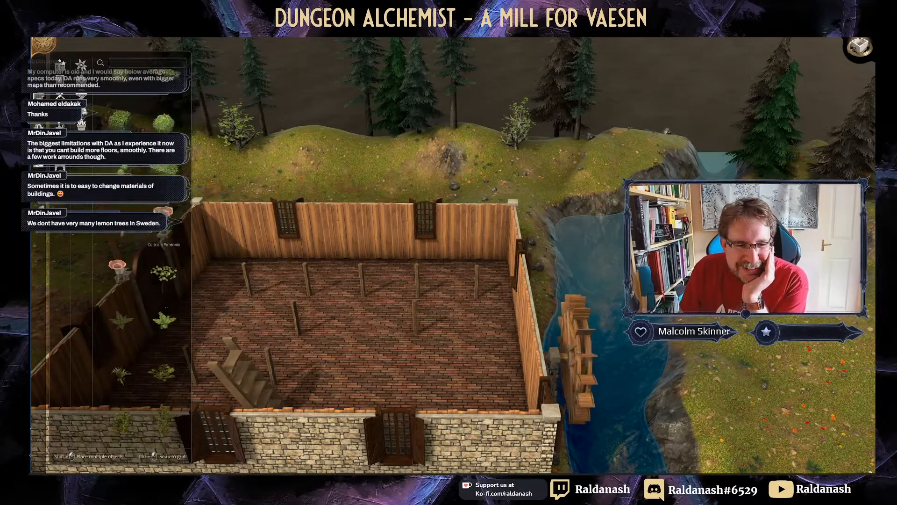
scroll(158, 233, "down", 8)
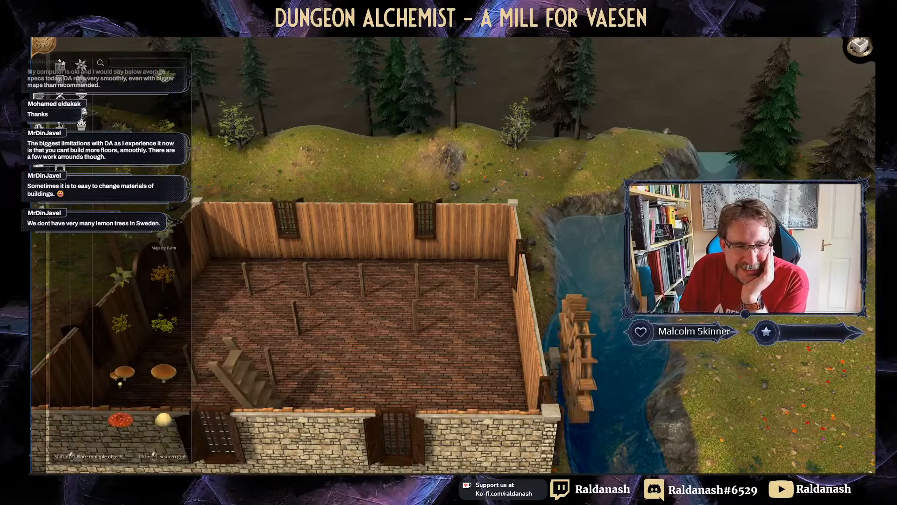
scroll(158, 234, "down", 2)
scroll(158, 233, "up", 5)
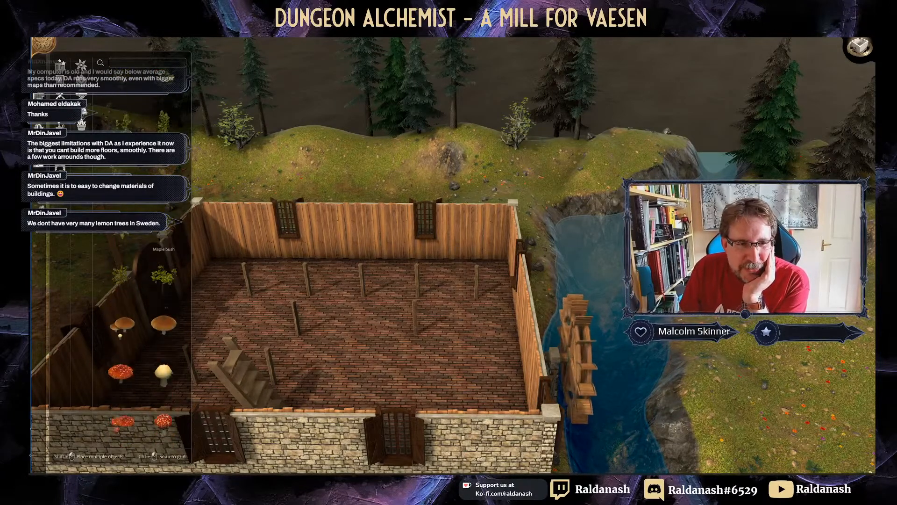
scroll(140, 304, "up", 5)
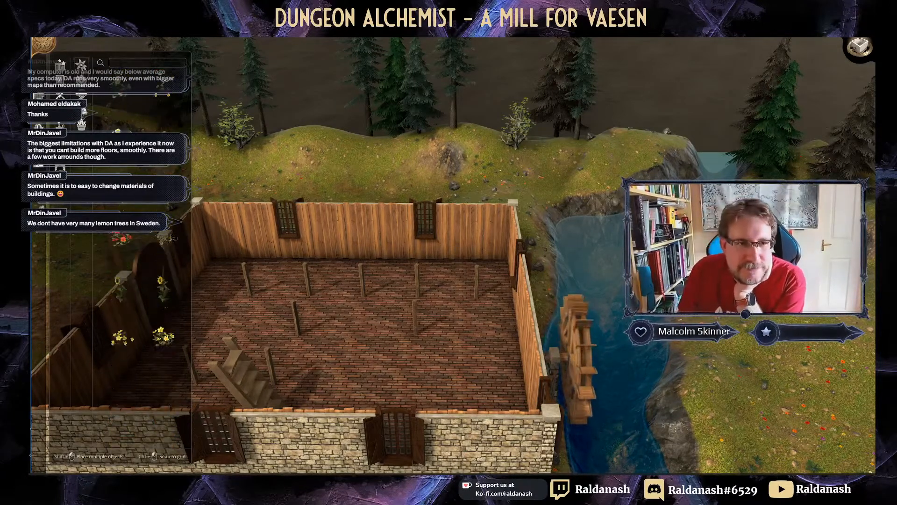
right_click_drag(257, 145, 309, 133)
middle_click_drag(309, 133, 243, 192)
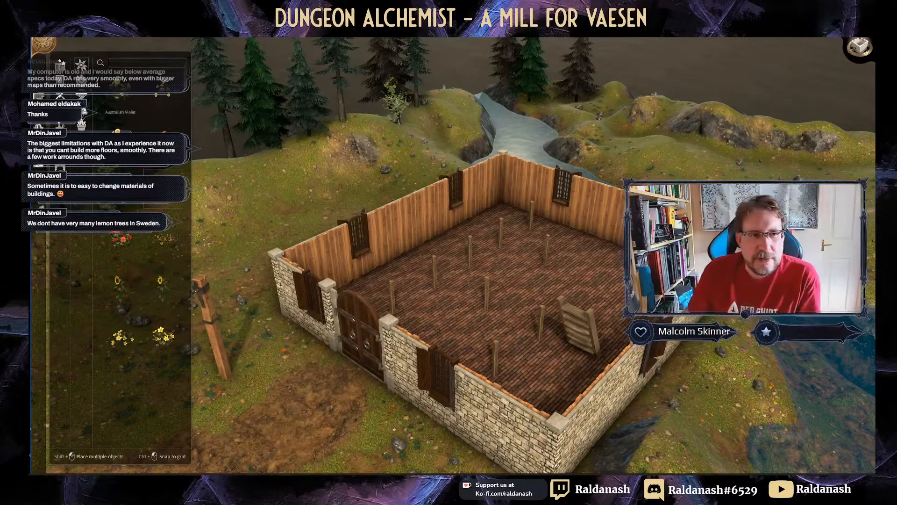
left_click(82, 80)
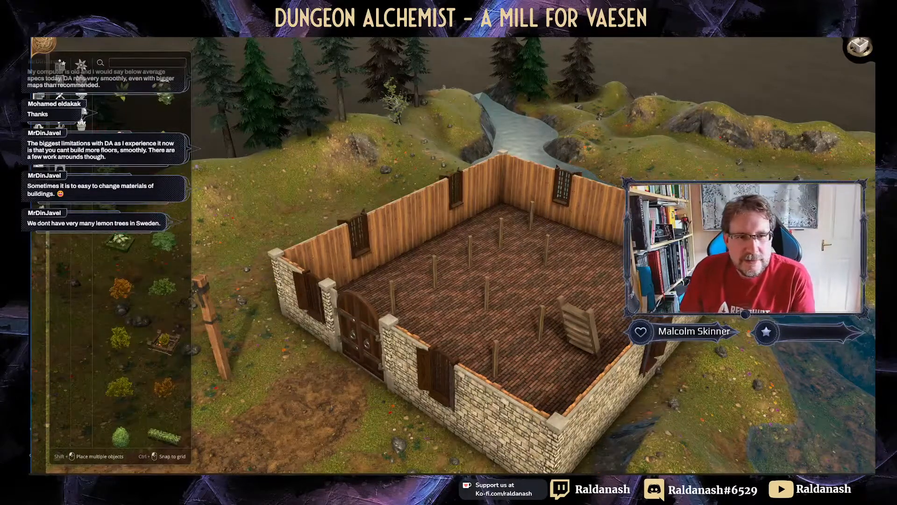
scroll(119, 327, "down", 2)
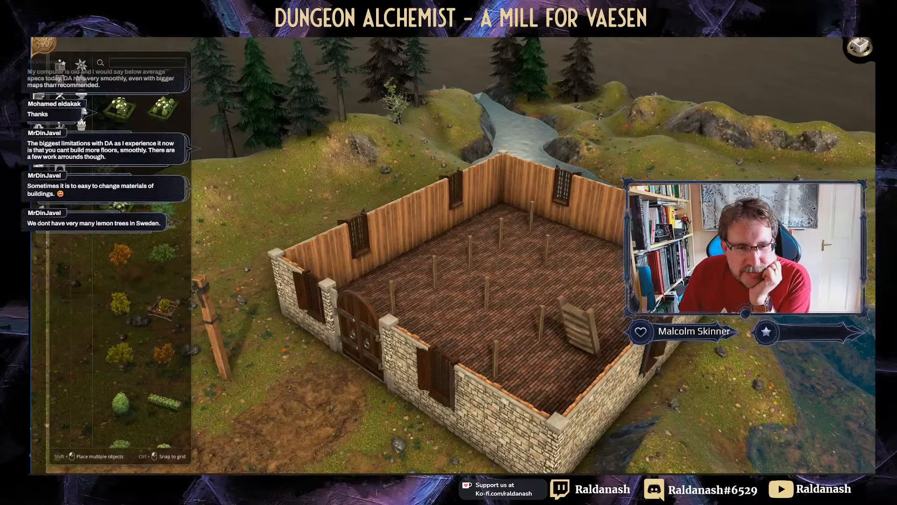
scroll(150, 241, "down", 5)
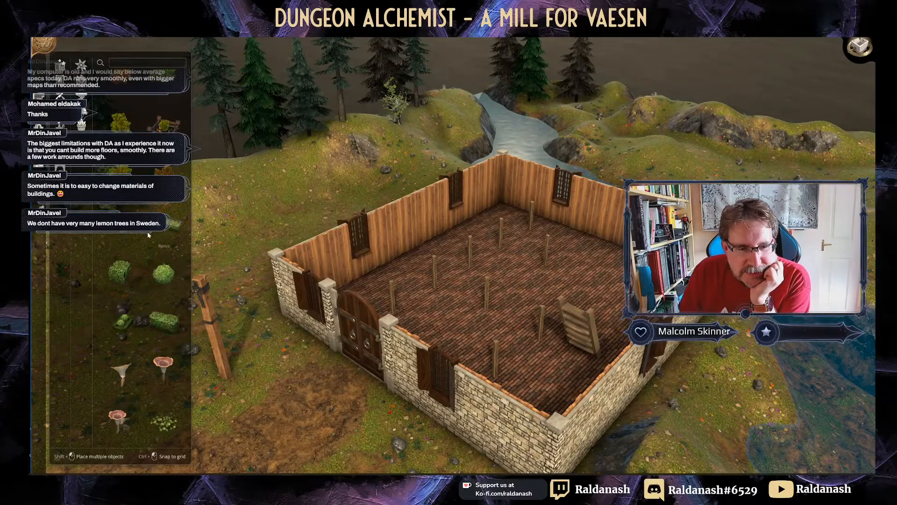
scroll(151, 241, "down", 6)
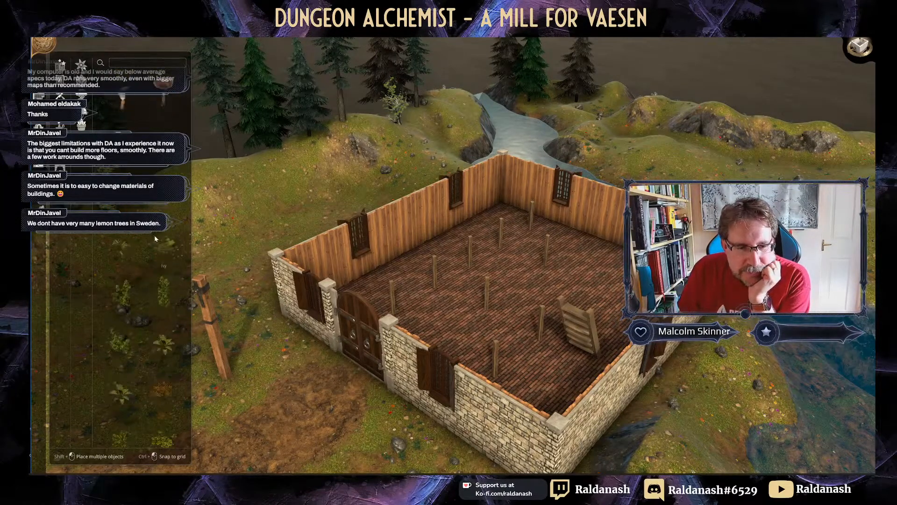
scroll(155, 243, "down", 6)
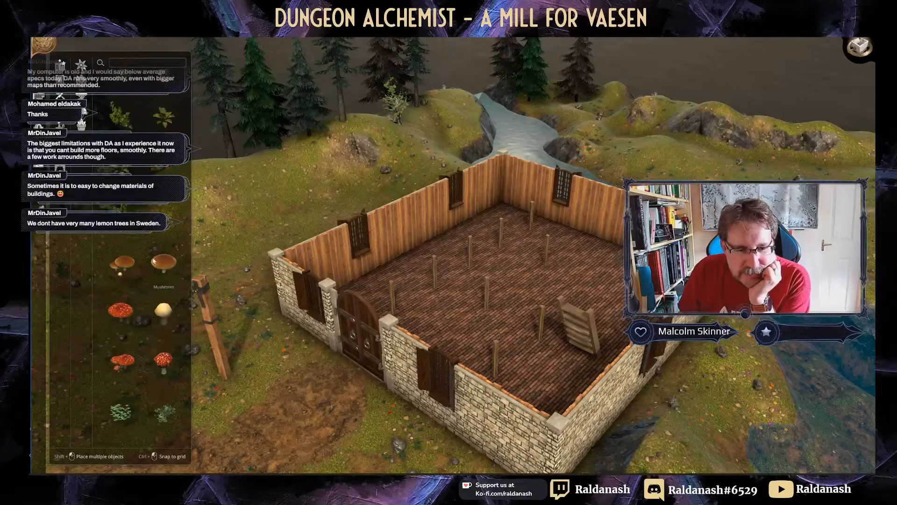
scroll(152, 246, "down", 5)
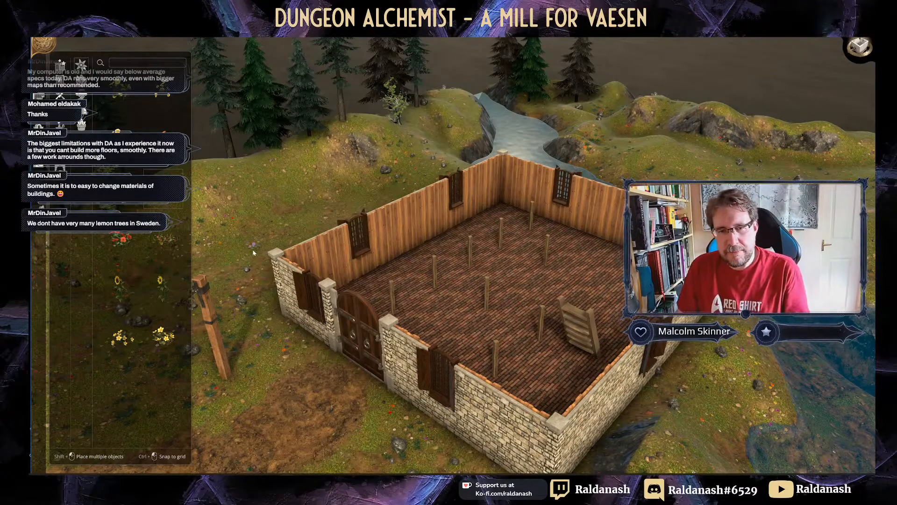
Step: Place a pink flowering plant beside the wooden post near the mill door, enlarge it and set a copy next to it
right_click_drag(254, 253, 347, 188)
left_click(307, 272)
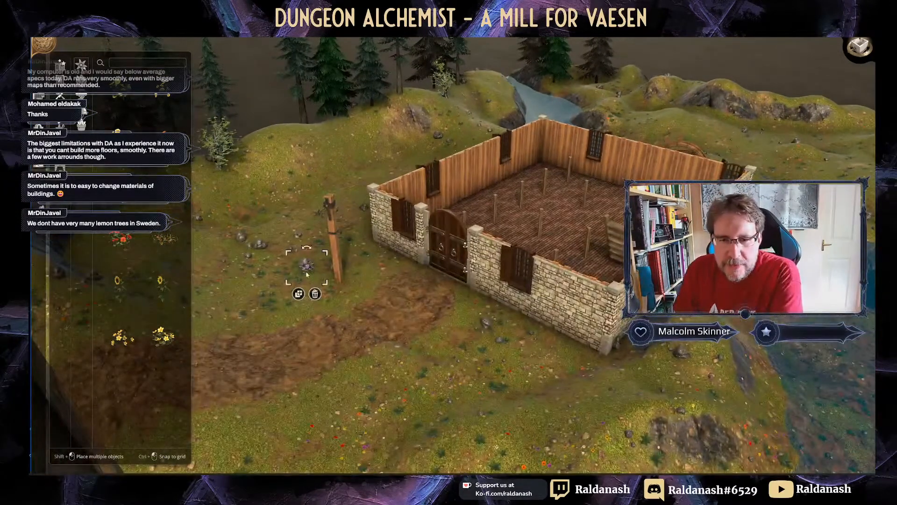
left_click_drag(325, 253, 325, 256)
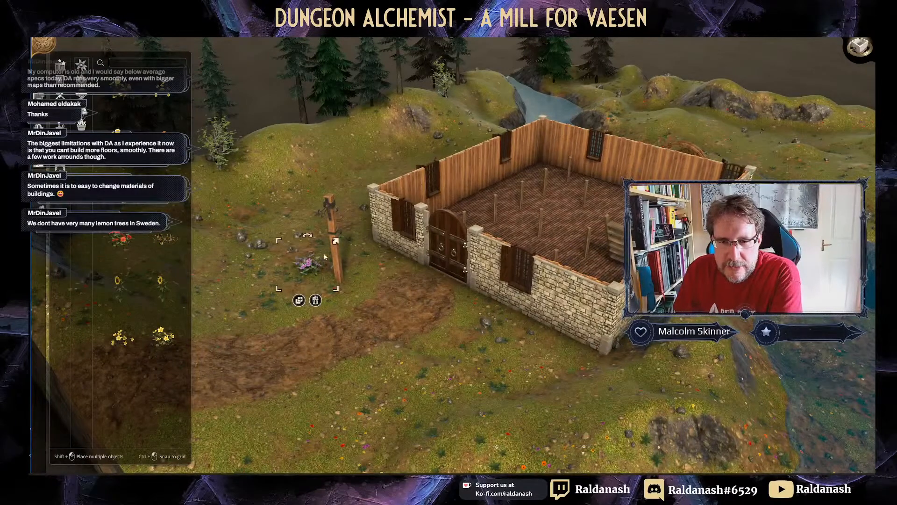
left_click(299, 300)
left_click(273, 264)
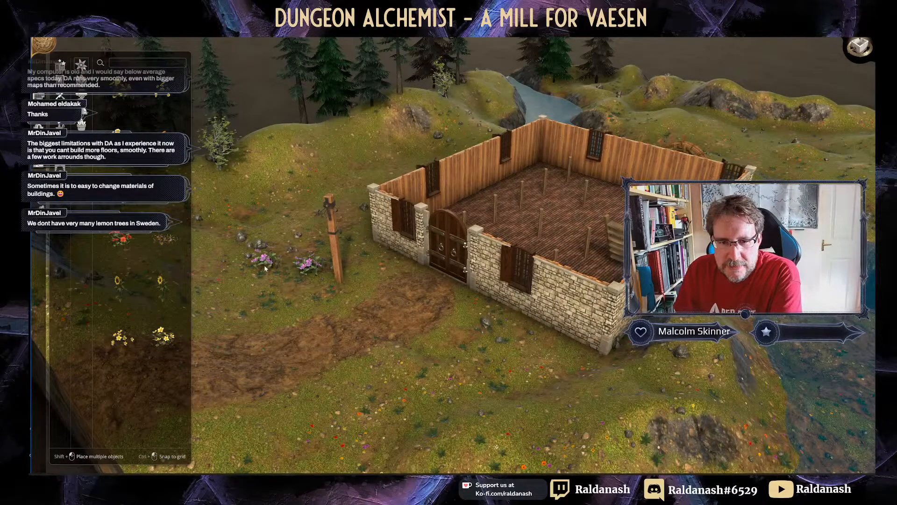
left_click(276, 268)
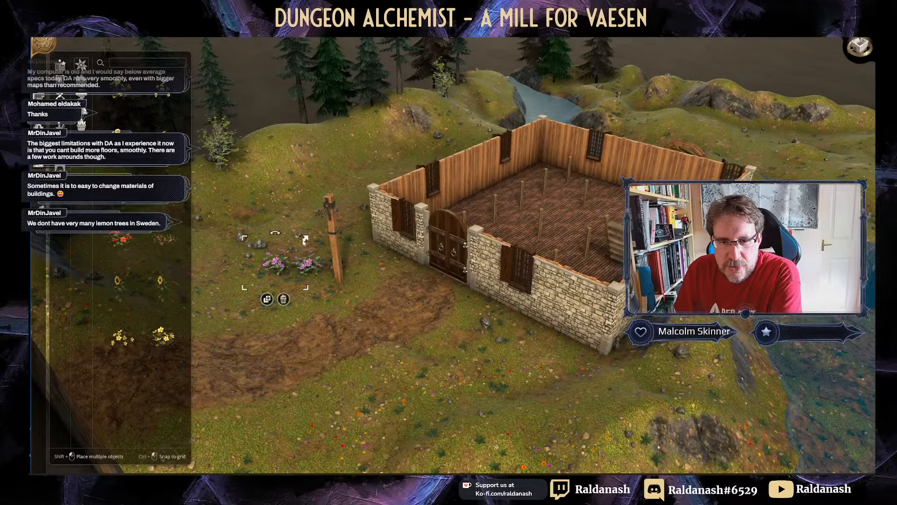
Step: Add four more copies of the pink flowers around the first two to form a dense cluster beside the post
left_click(270, 299)
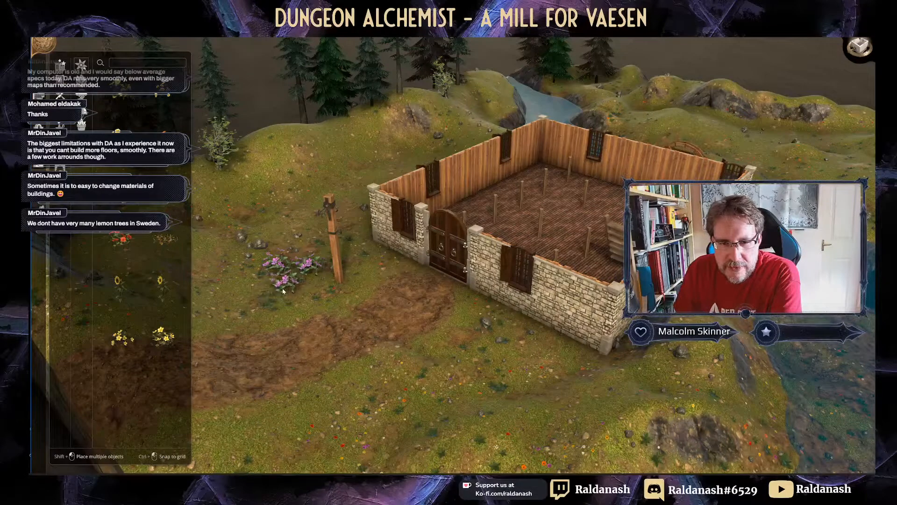
left_click(290, 242)
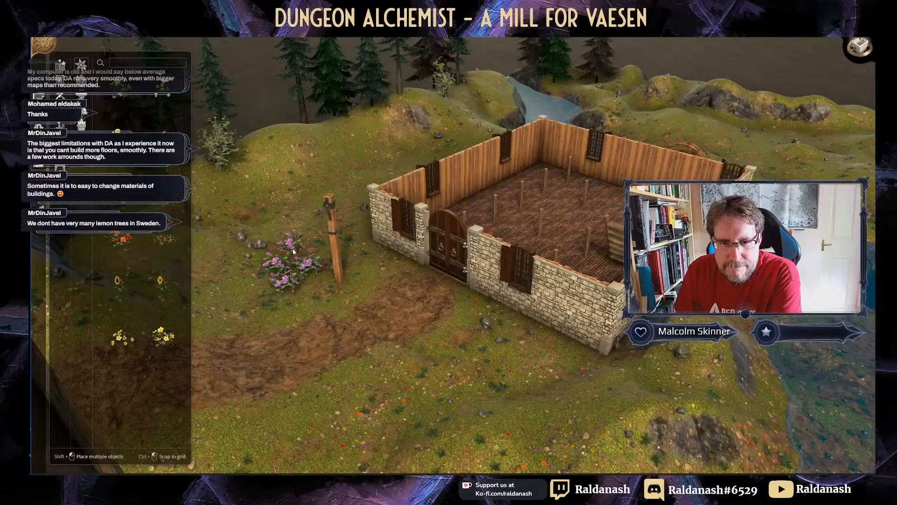
left_click(291, 241)
left_click(283, 276)
left_click(260, 246)
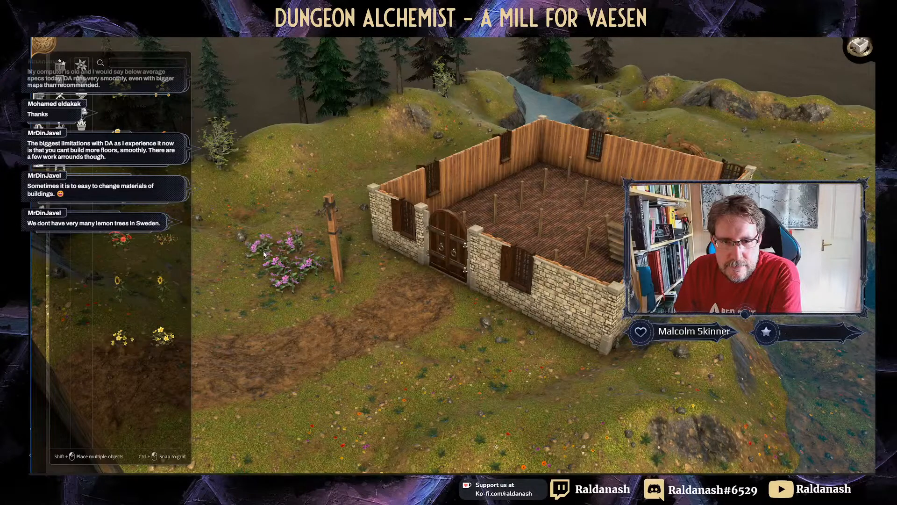
left_click(251, 277)
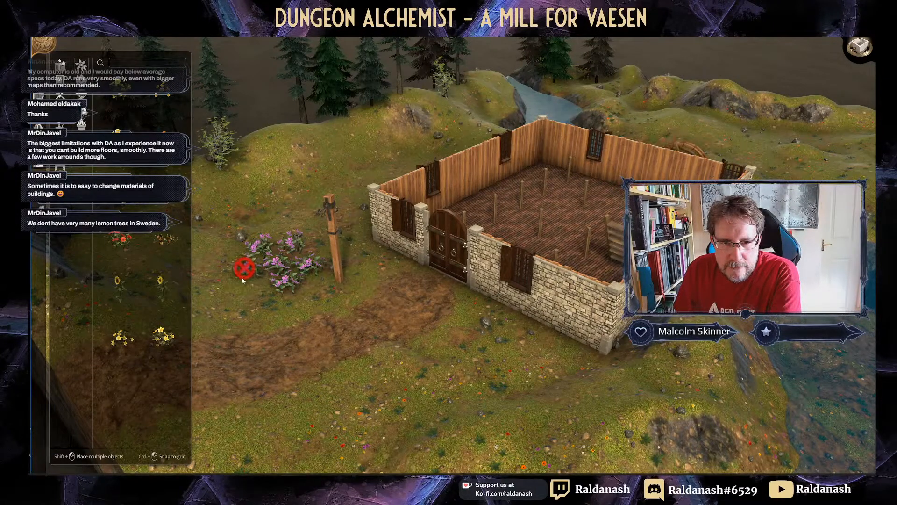
left_click(239, 277)
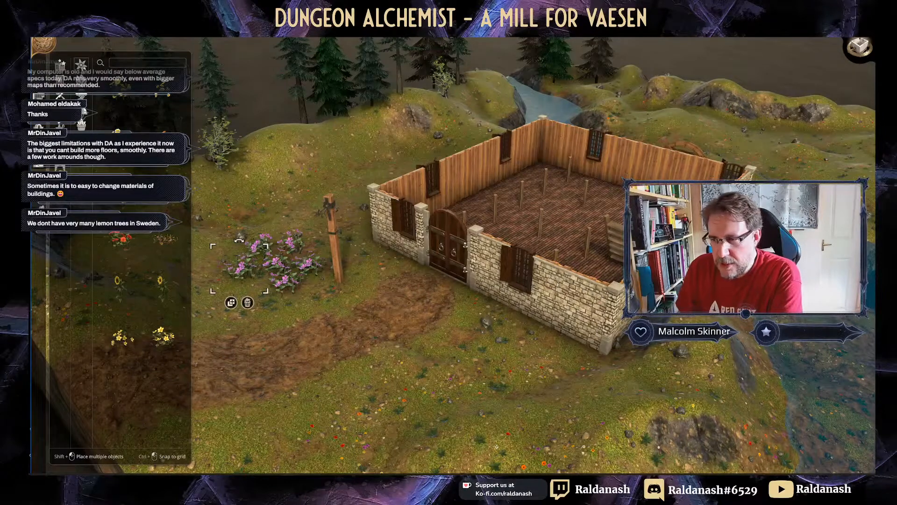
Step: Place a single pink flowering plant on the grass by the mill's near stone corner, towards the river
key("s")
key("q")
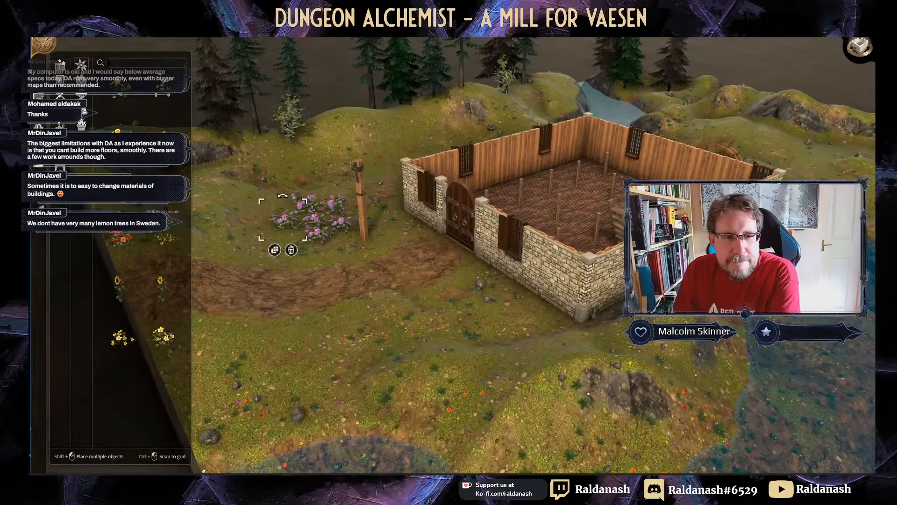
left_click(163, 189)
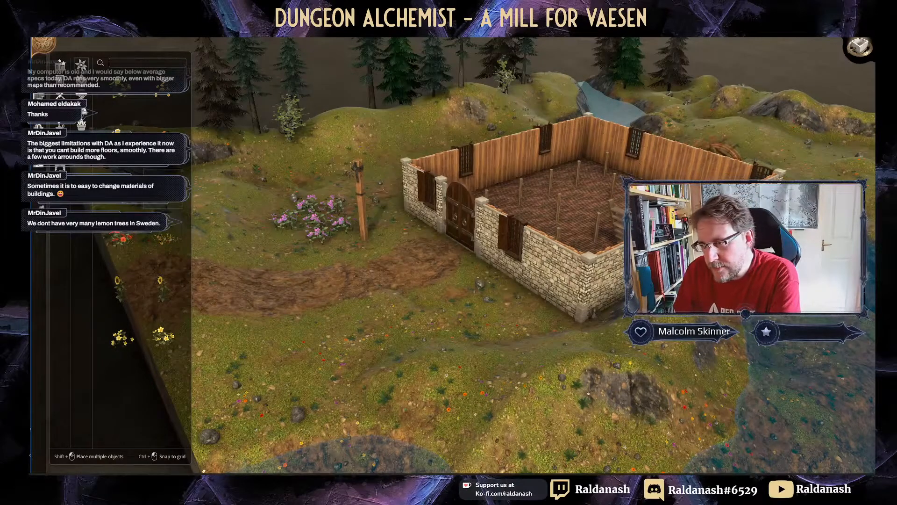
left_click(163, 189)
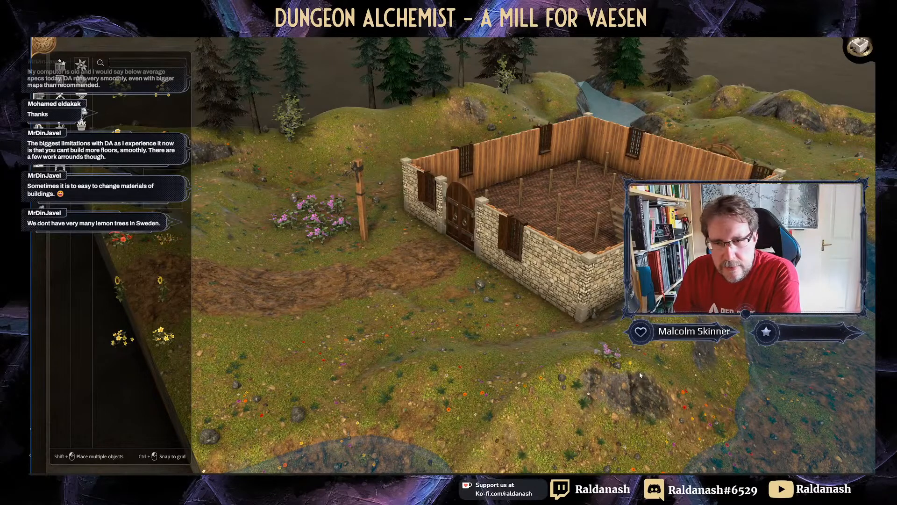
left_click(622, 344)
left_click(163, 189)
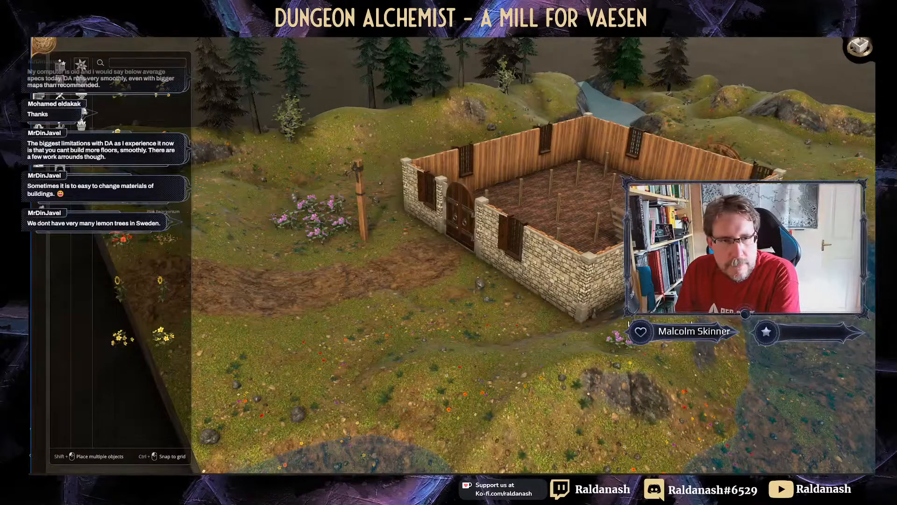
Step: Add two more pink flowering plants on either side of the one by the mill's near corner, enlarging the copy closest to the wall
left_click(620, 337)
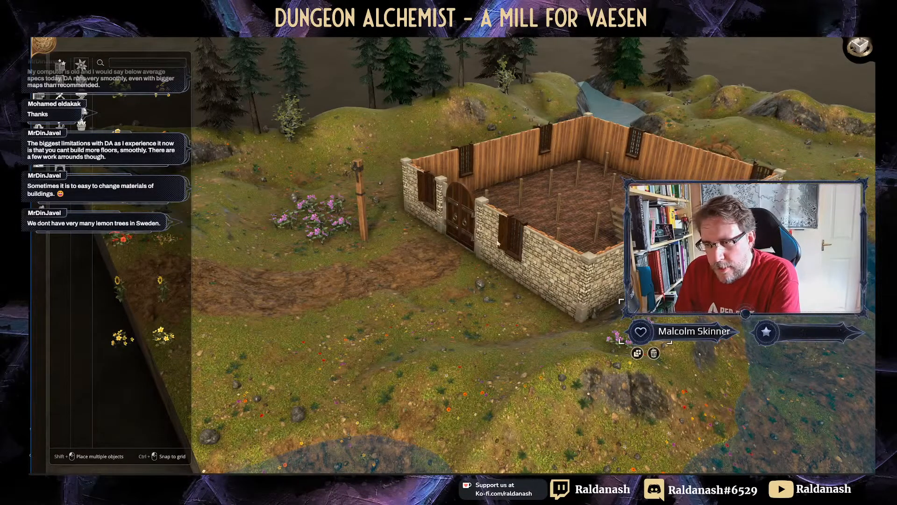
left_click(637, 353)
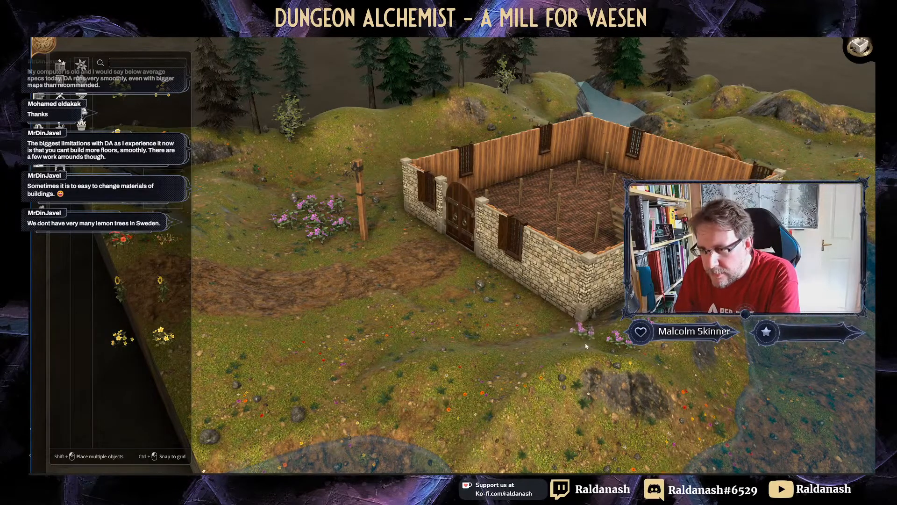
left_click_drag(610, 310, 616, 300)
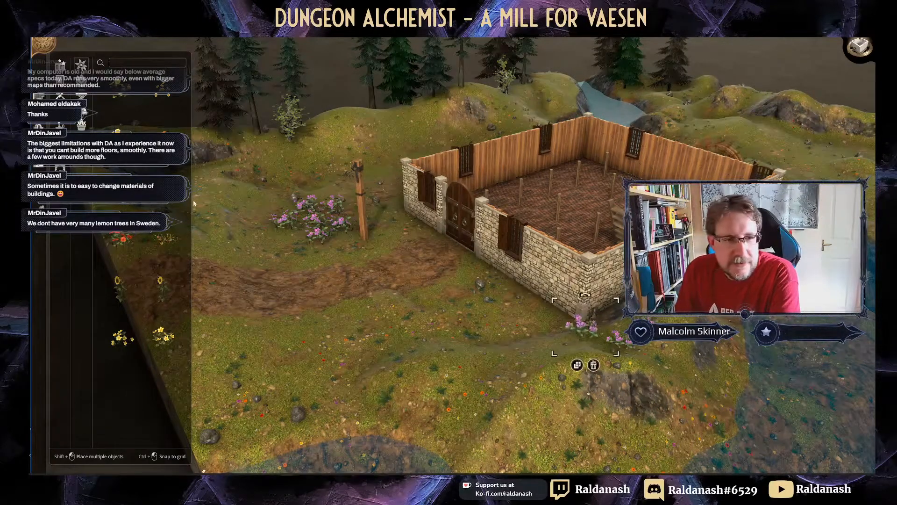
left_click(577, 364)
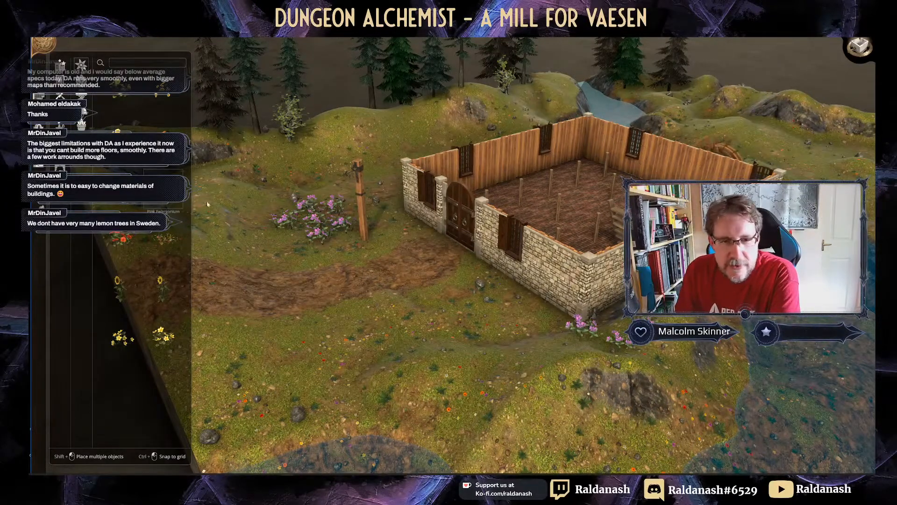
left_click(668, 359)
left_click_drag(695, 328, 692, 333)
left_click(163, 191)
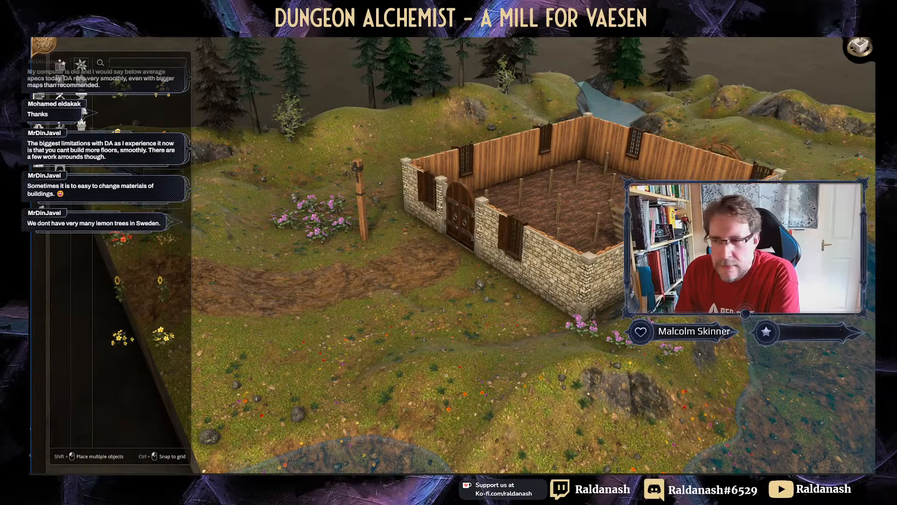
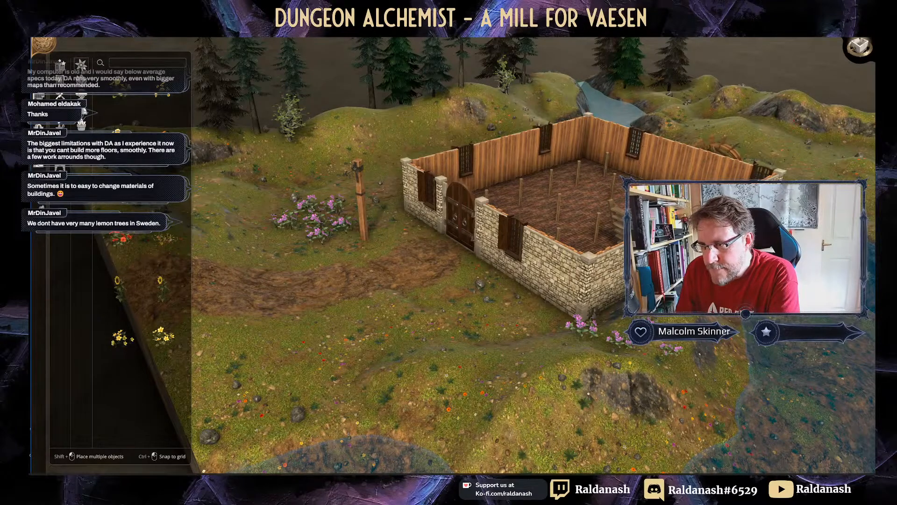
Step: Place two slender conifers on the rocky hills beyond the mill's far corner
right_click_drag(388, 293, 340, 309)
middle_click_drag(340, 309, 368, 253)
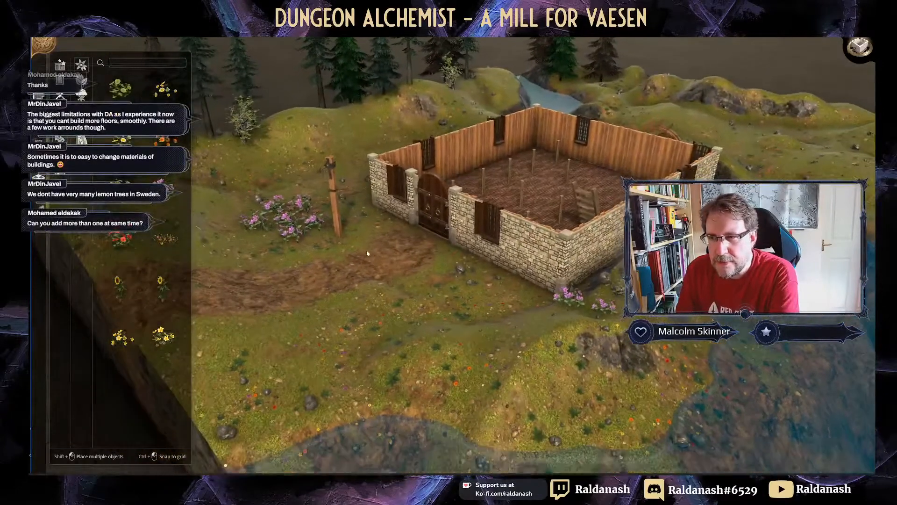
left_click(82, 81)
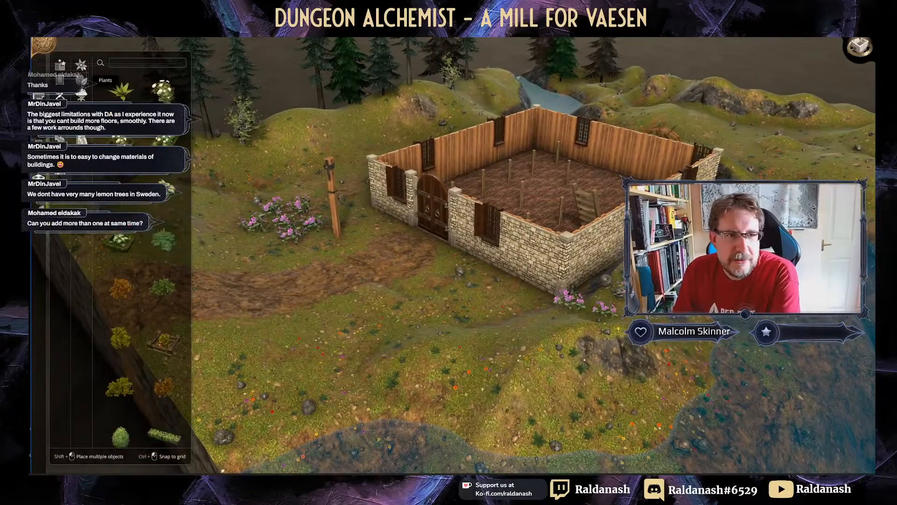
left_click(82, 96)
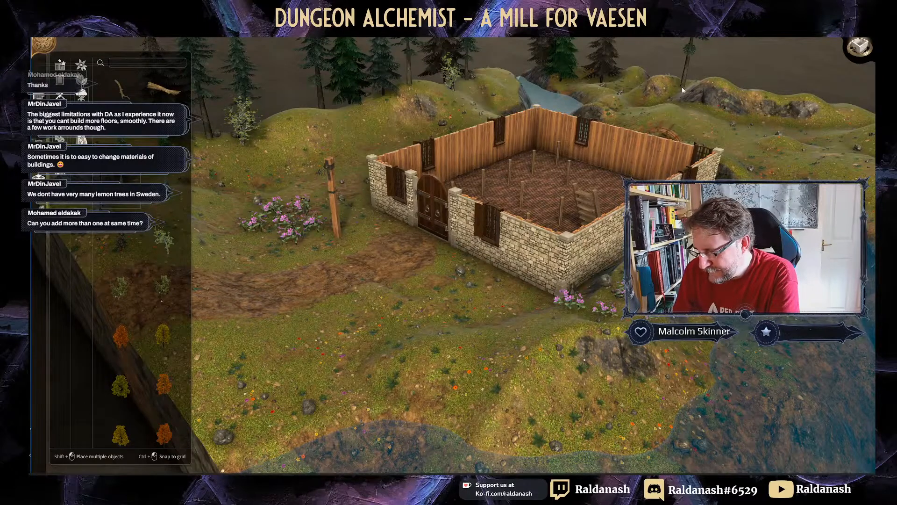
left_click(682, 88, "shift")
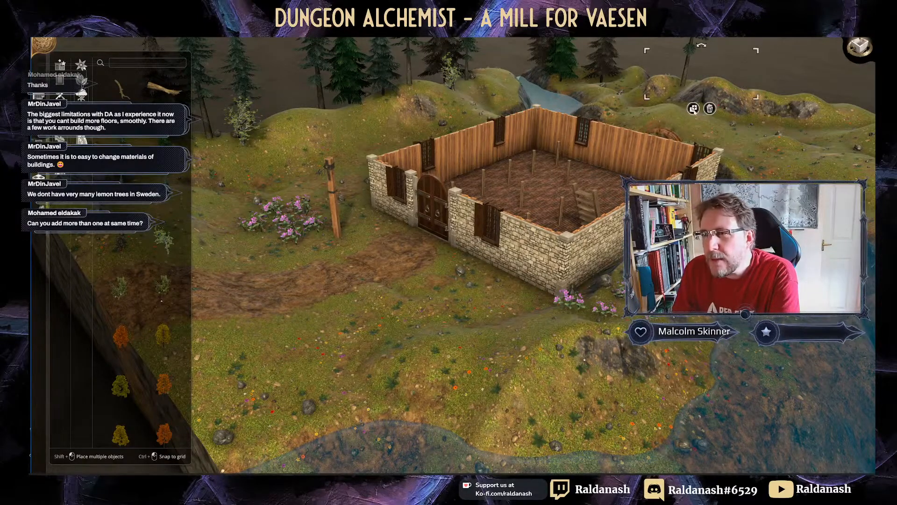
left_click(741, 95)
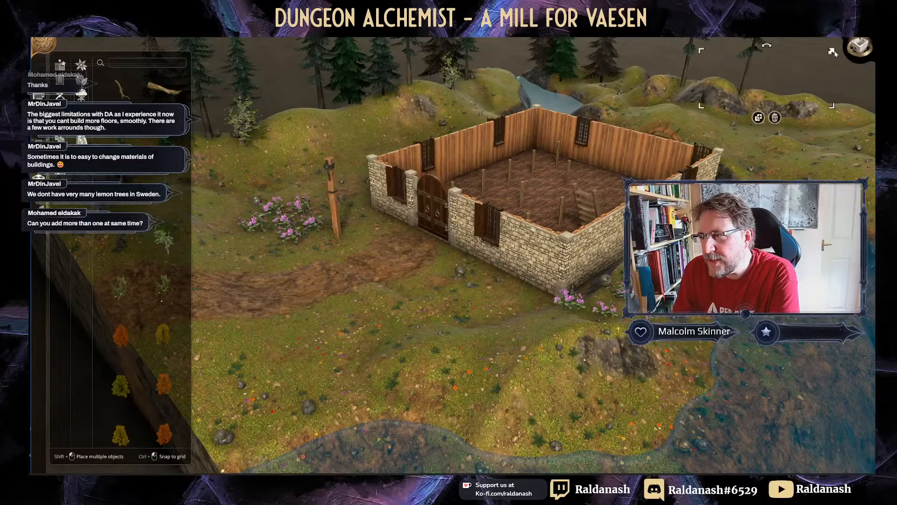
Step: Resize the outer slender conifer on the far hills, shrinking it first and enlarging it slightly
left_click_drag(835, 51, 810, 72)
left_click(810, 71)
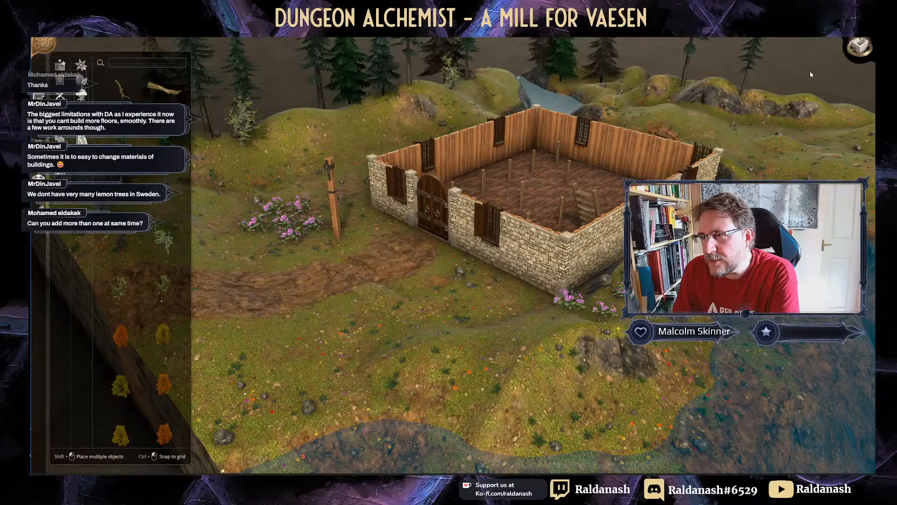
left_click(753, 71)
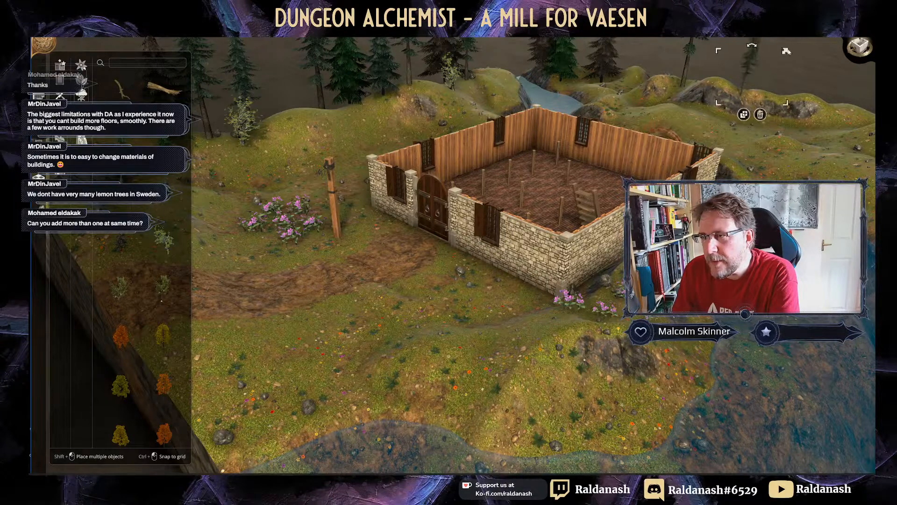
left_click_drag(786, 51, 800, 51)
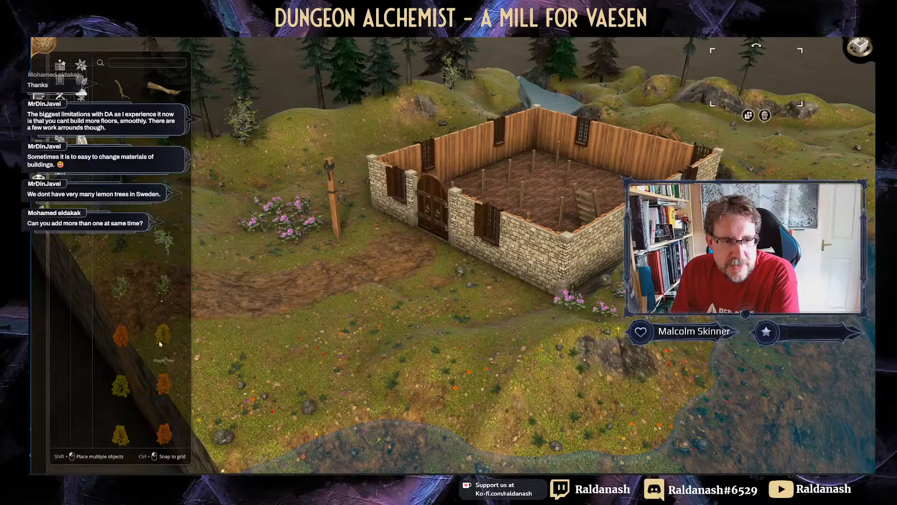
Step: Place a fuller conifer next to the outer slender tree on the far hills and add copies of it along the ridge
left_click(163, 191)
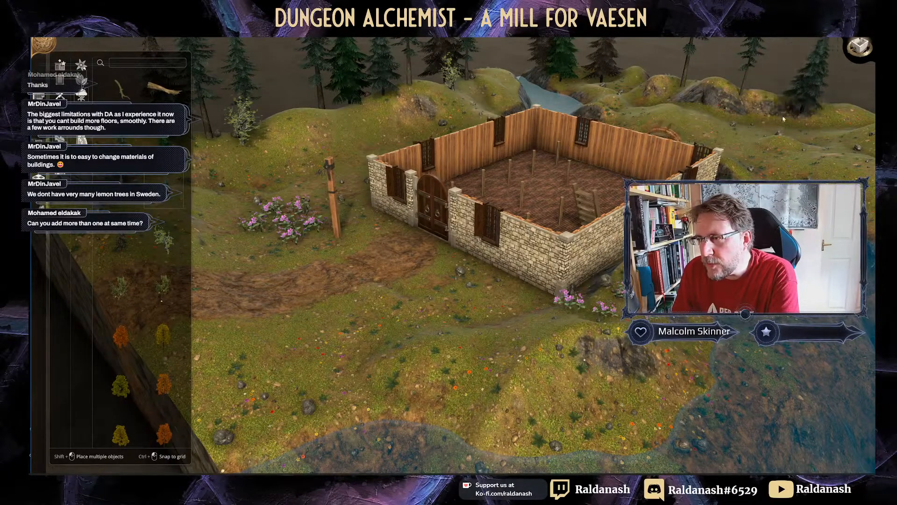
left_click(769, 112)
left_click(838, 144)
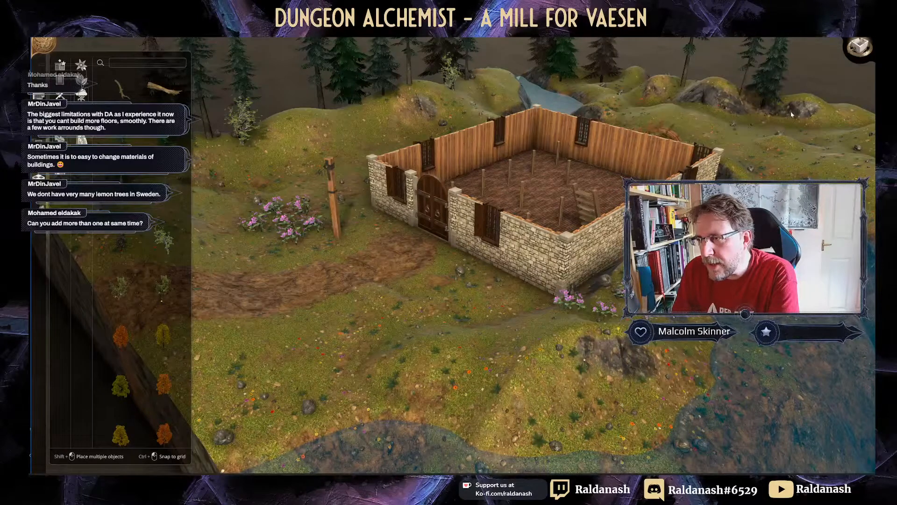
left_click(781, 74)
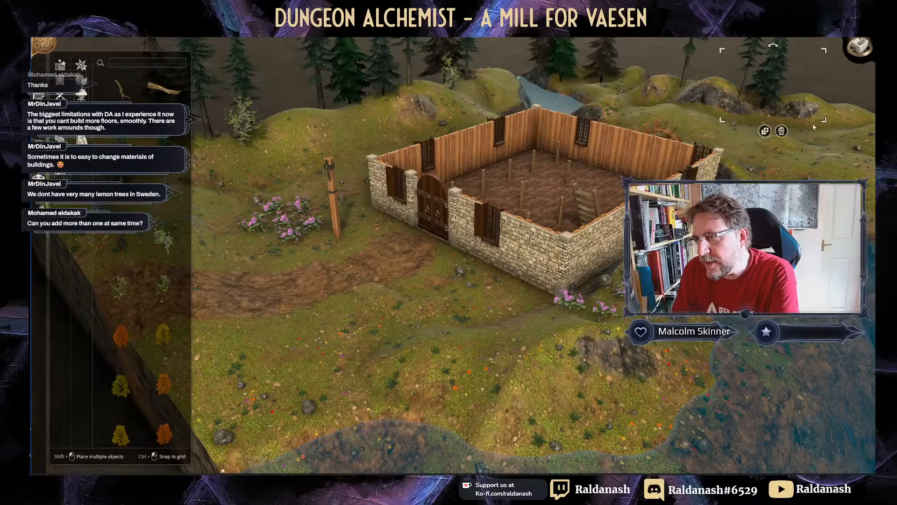
left_click(766, 132)
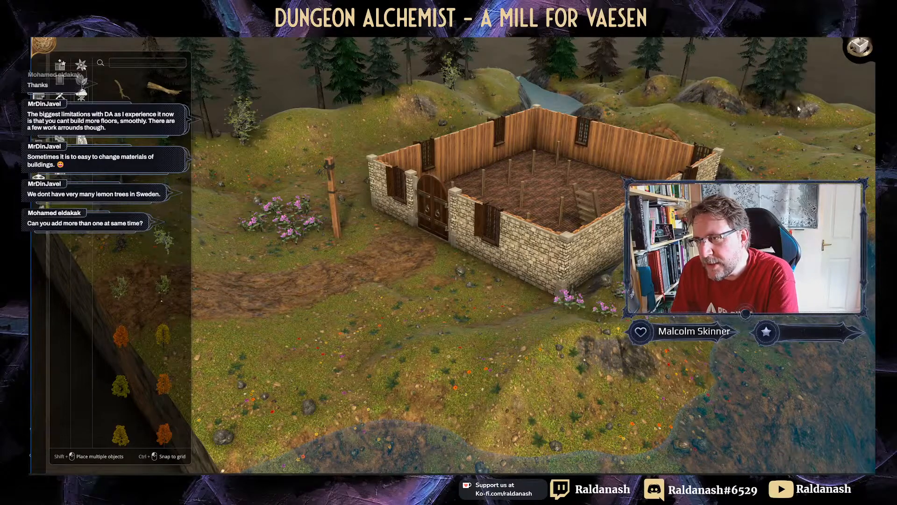
left_click(822, 110)
left_click(801, 132)
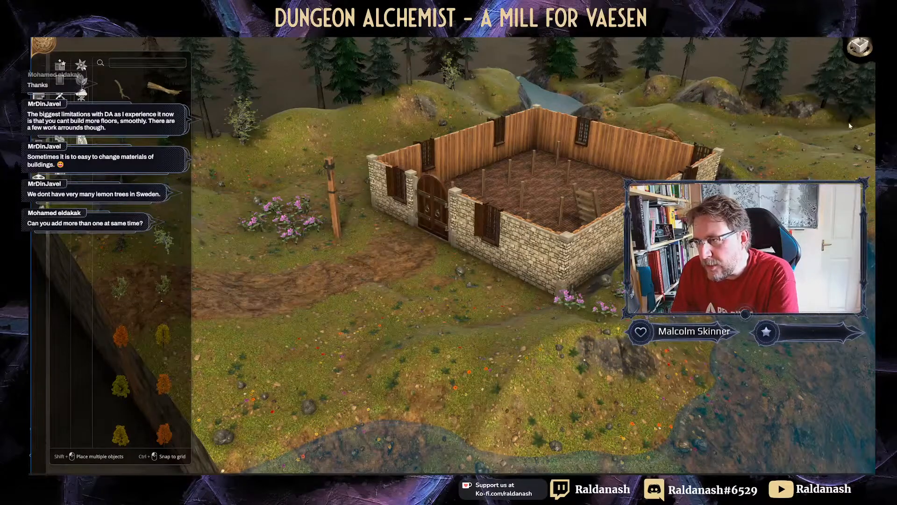
Step: Extend the row with three more full conifers down the far hillside and rotate the last copy
left_click(847, 124)
left_click(822, 145)
key("d")
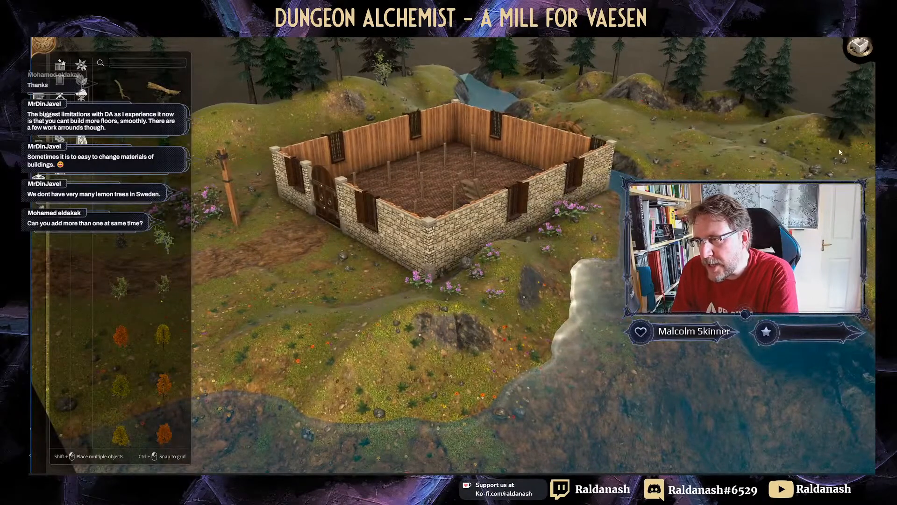
left_click(840, 152)
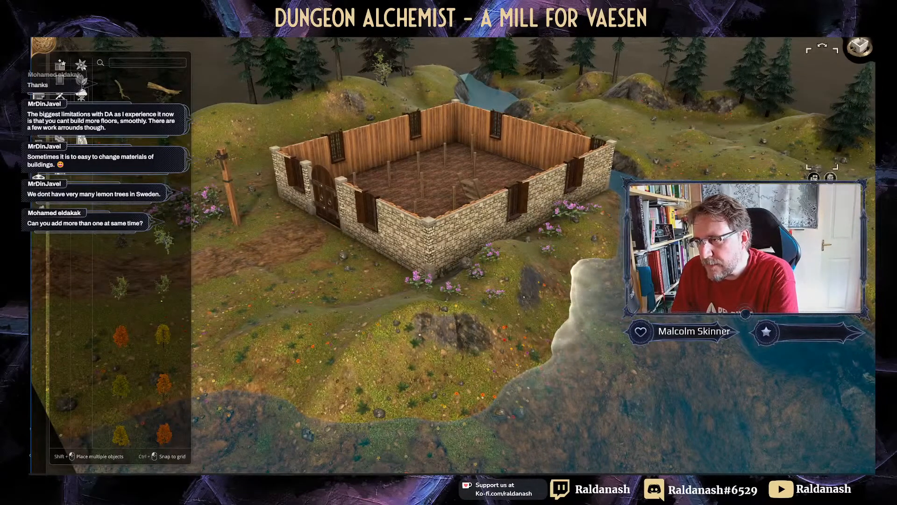
left_click(815, 178)
left_click(797, 116)
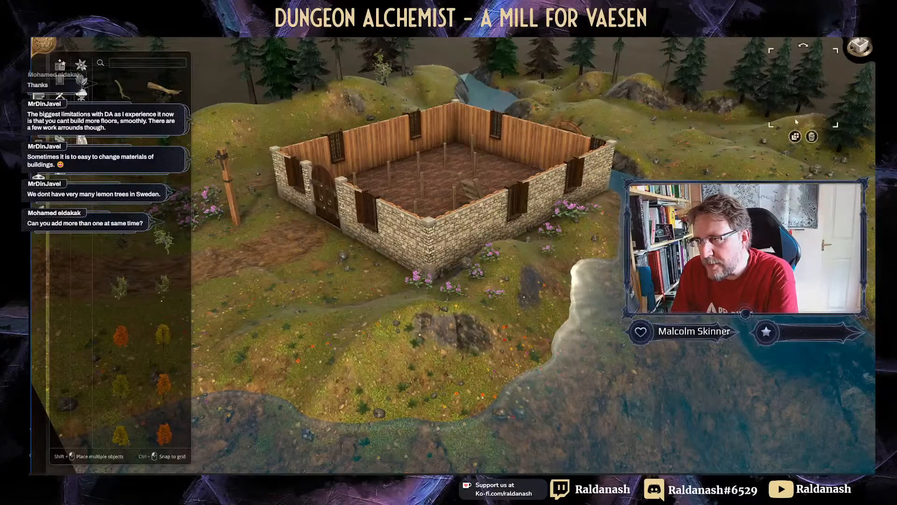
left_click_drag(805, 47, 710, 78)
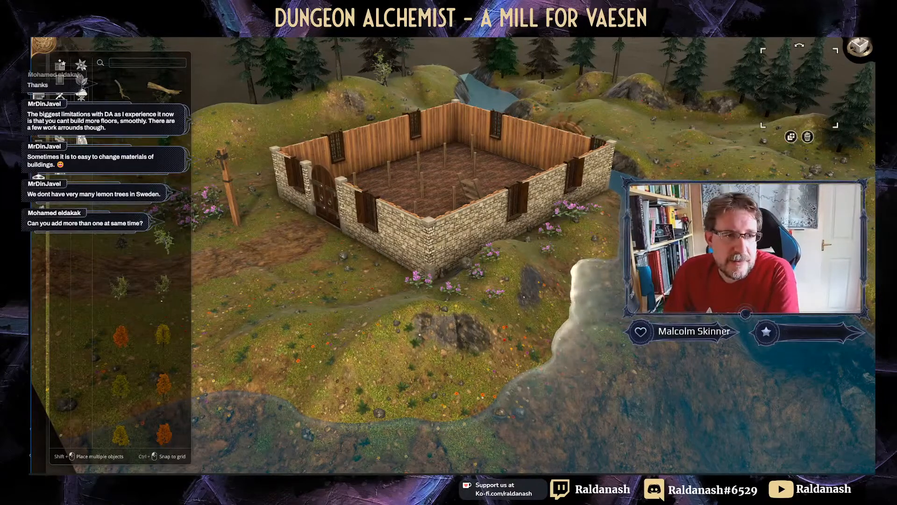
Step: Place a small conifer on the hill just past the river behind the mill and shrink it slightly
scroll(166, 306, "down", 1)
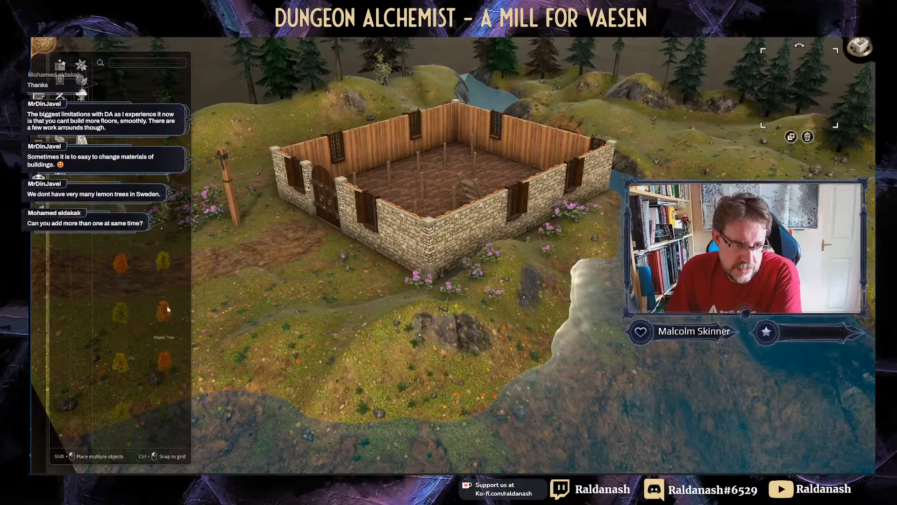
scroll(175, 253, "up", 1)
left_click(172, 239)
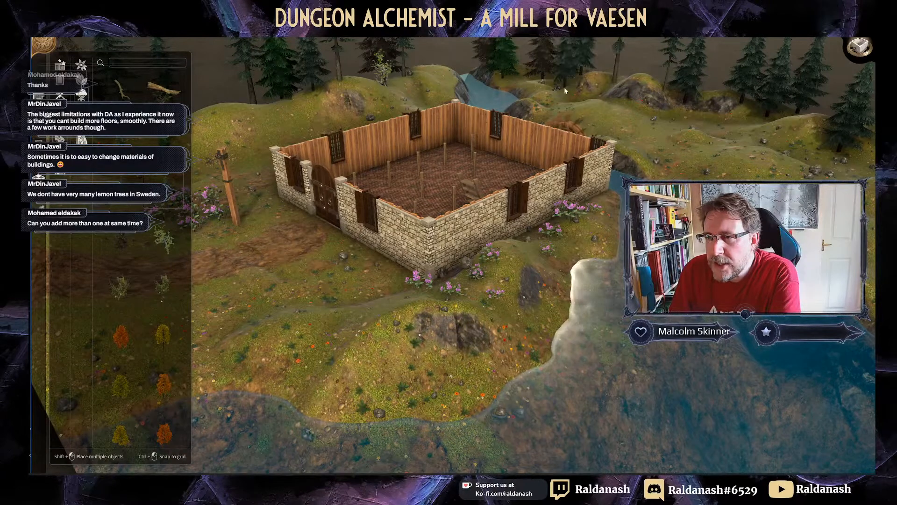
left_click(565, 73)
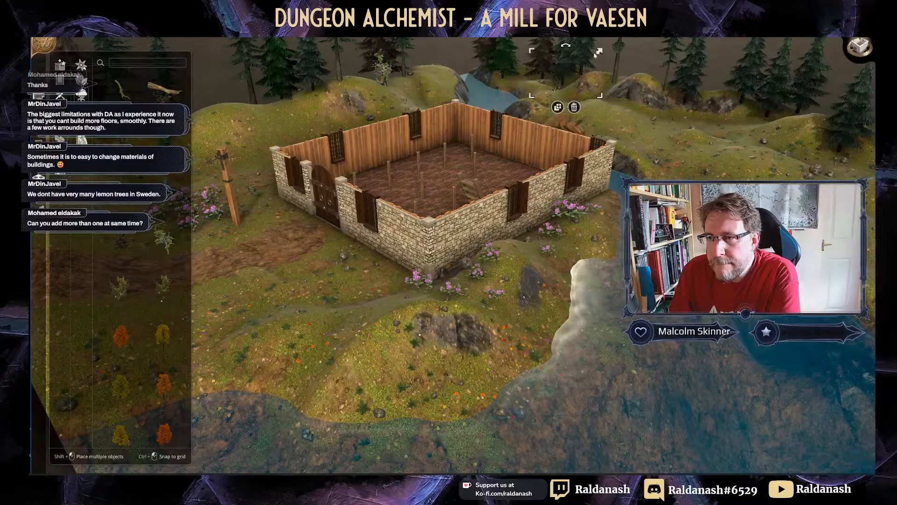
left_click_drag(598, 53, 584, 58)
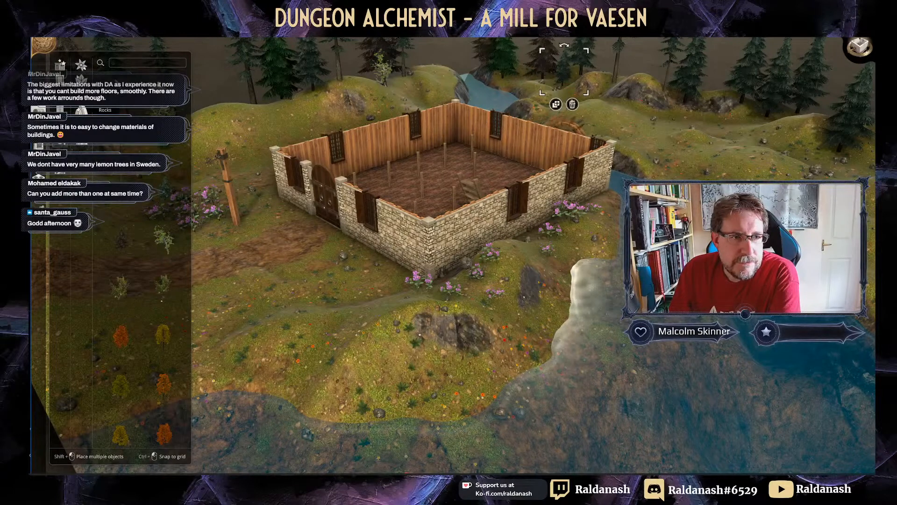
Step: Place a white-flowering leafy plant on the grassy slope below the new row of conifers
scroll(168, 290, "down", 3)
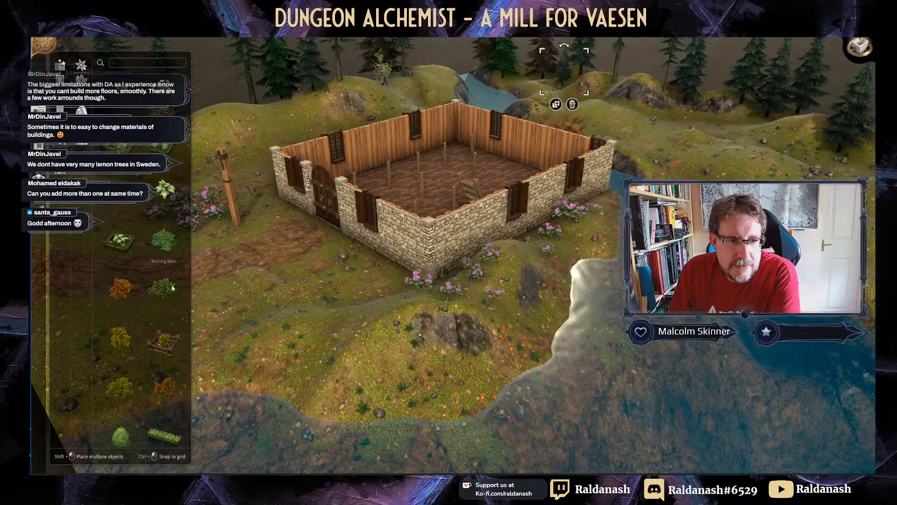
scroll(169, 343, "up", 1)
scroll(169, 344, "down", 1)
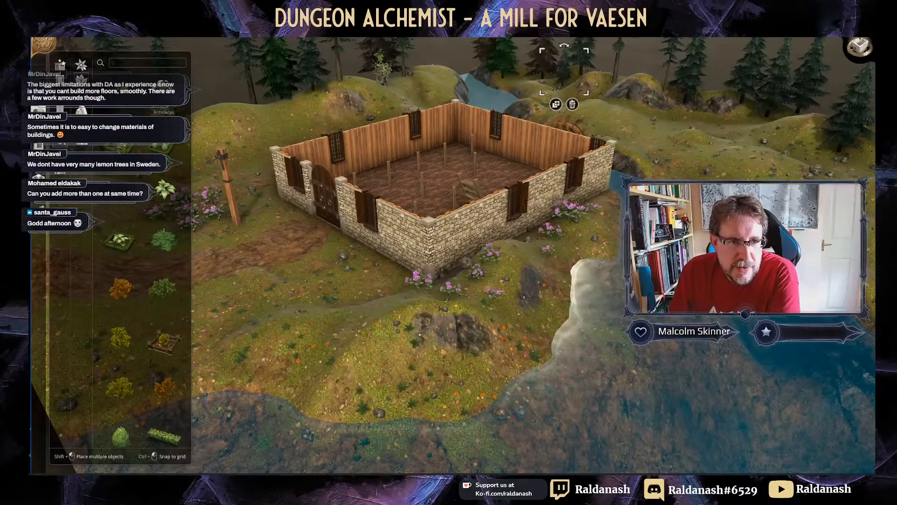
left_click(162, 83)
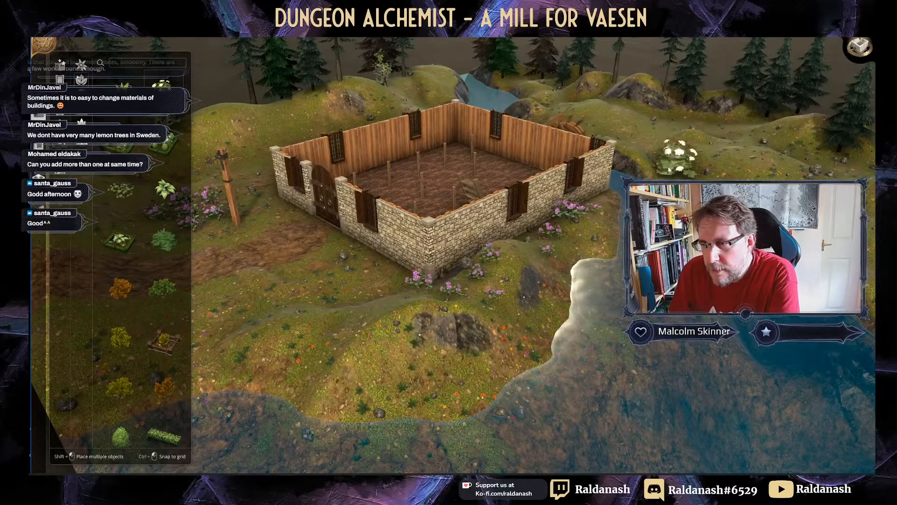
left_click(747, 138)
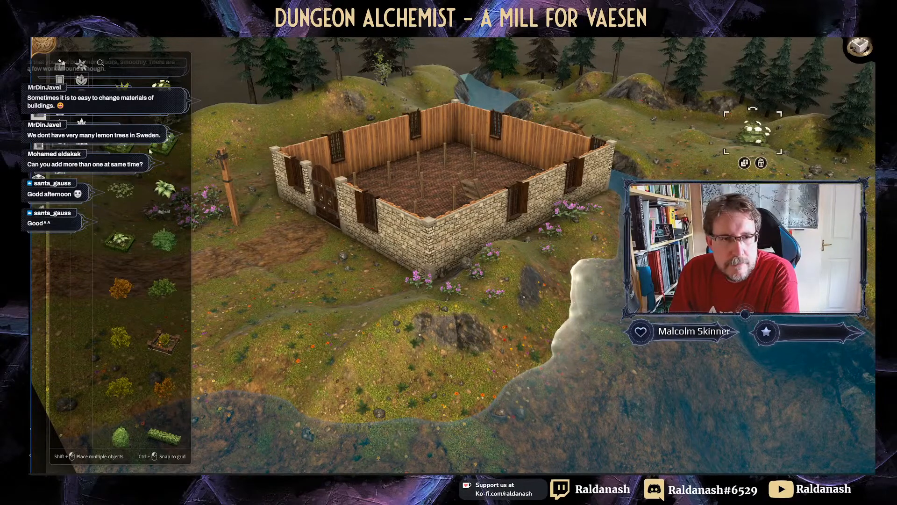
Step: Look through the plant library for further bushes and undergrowth
scroll(155, 340, "down", 3)
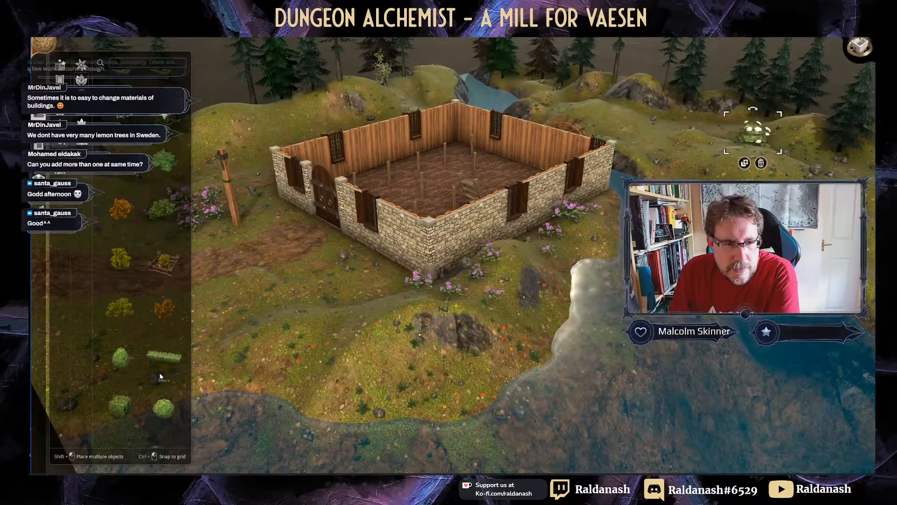
scroll(160, 374, "down", 5)
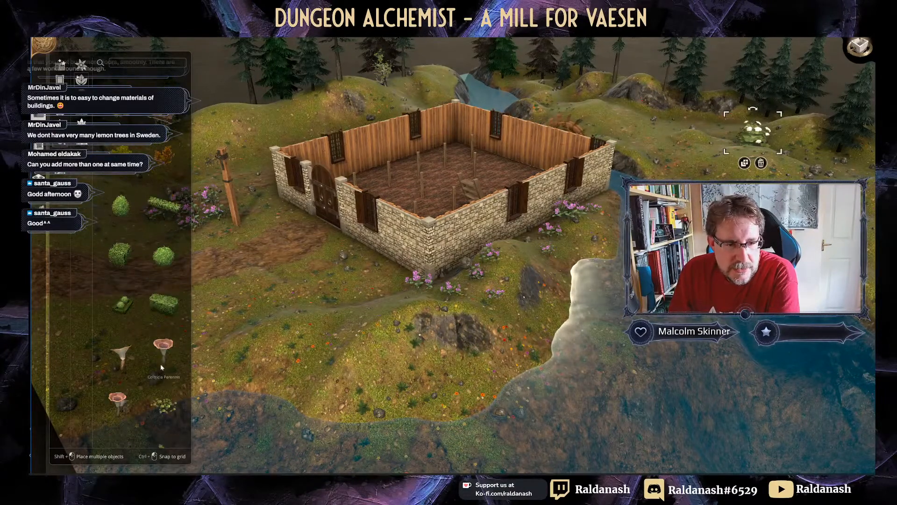
scroll(161, 367, "down", 2)
scroll(160, 299, "up", 2)
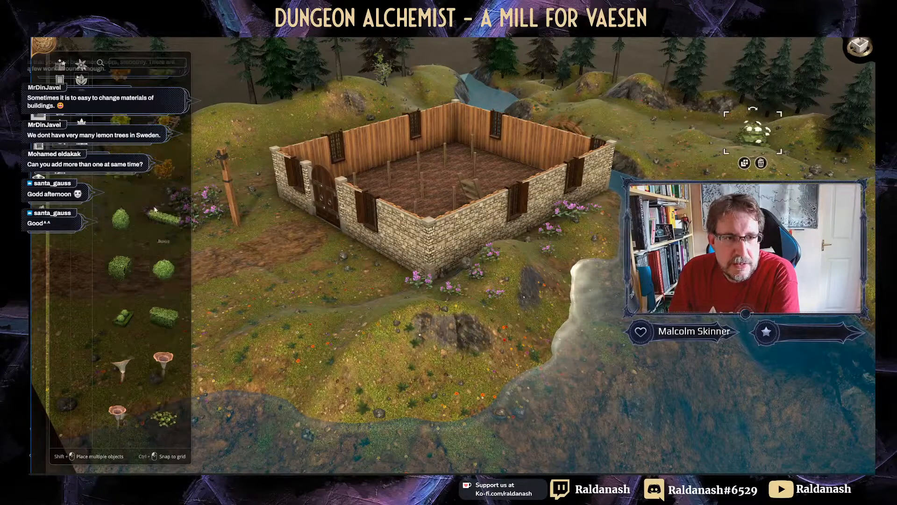
Step: Place a white-flowering bush beside the signpost near the building's entrance and rotate it
scroll(155, 209, "down", 8)
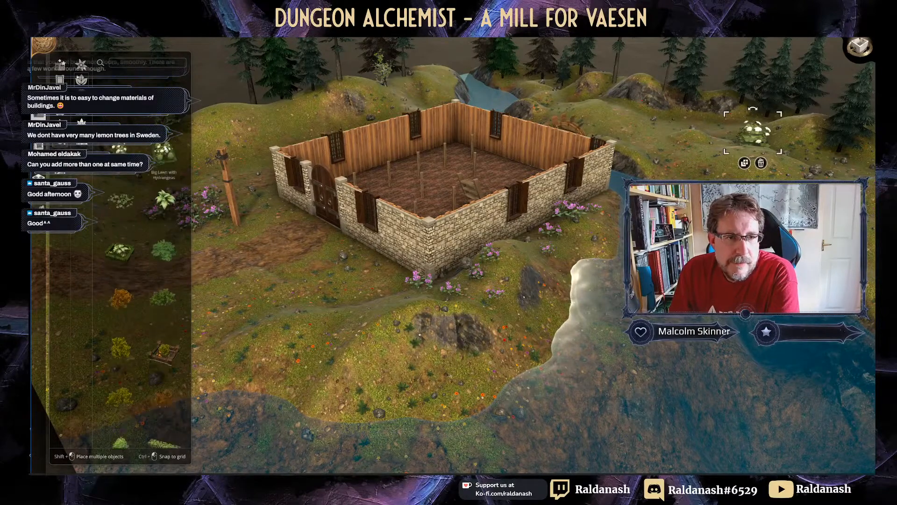
scroll(165, 148, "down", 1)
left_click(163, 90)
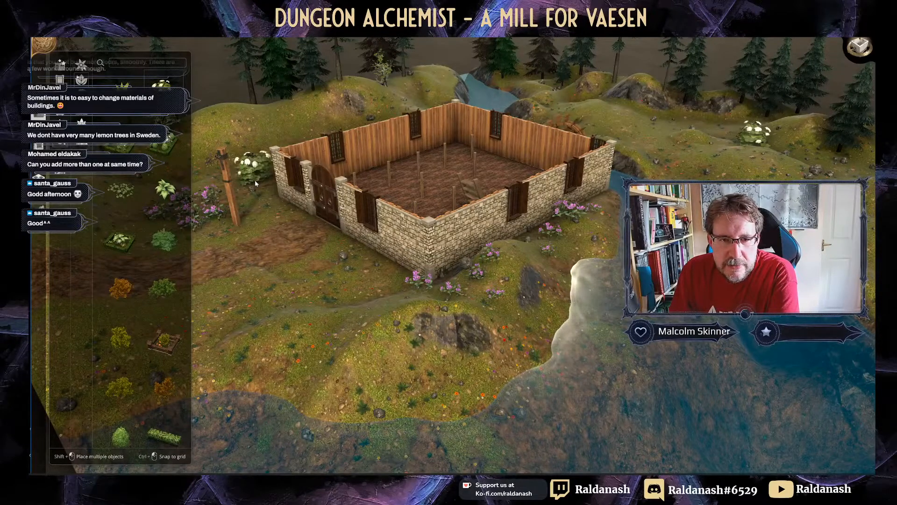
left_click(255, 183)
left_click_drag(290, 141, 303, 167)
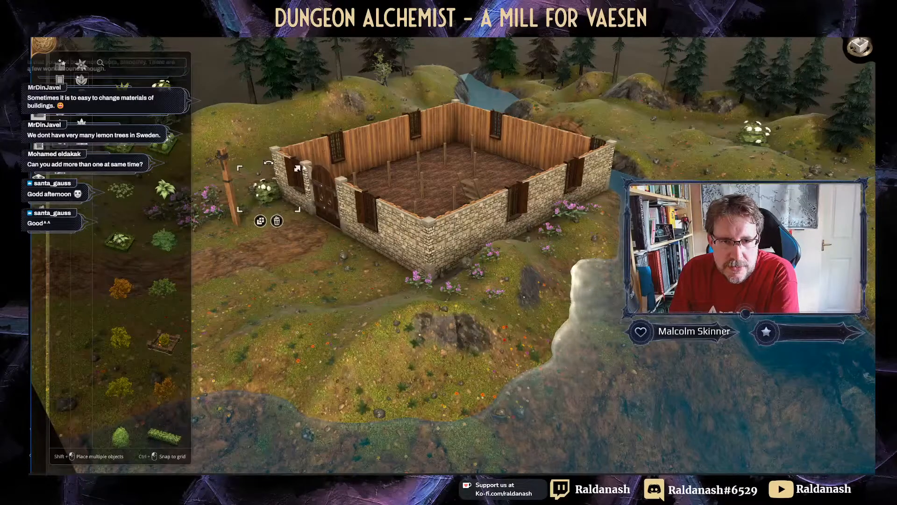
Step: Place a weathered stone statue against the building's front wall, between the shuttered window and the corner
middle_click_drag(251, 272, 379, 289)
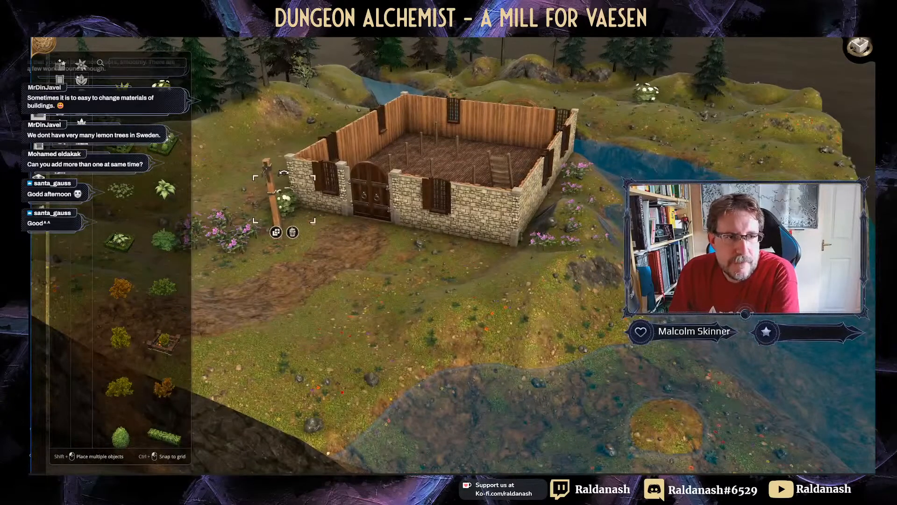
left_click(82, 123)
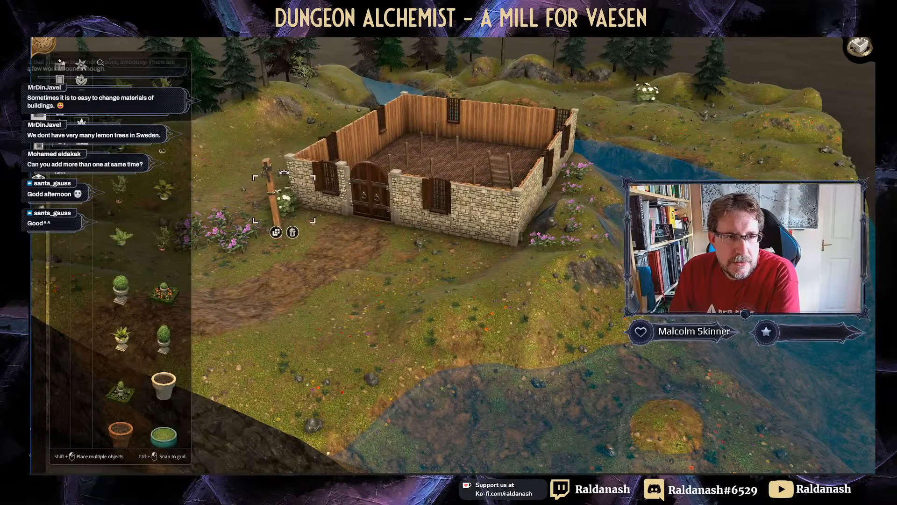
scroll(180, 178, "down", 5)
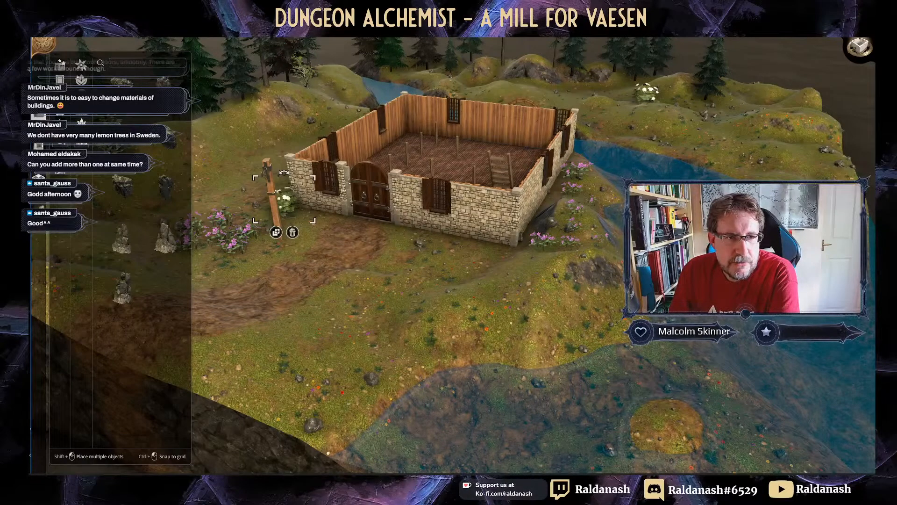
left_click(127, 291)
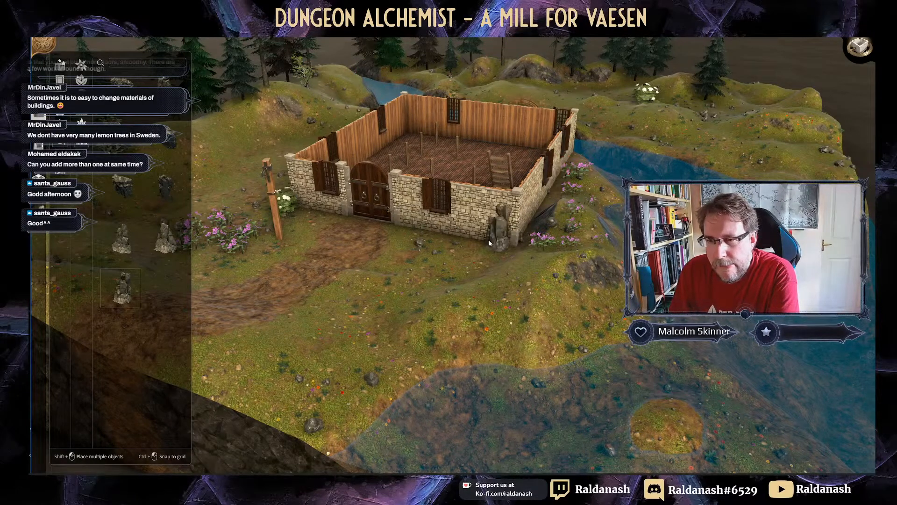
left_click(468, 242)
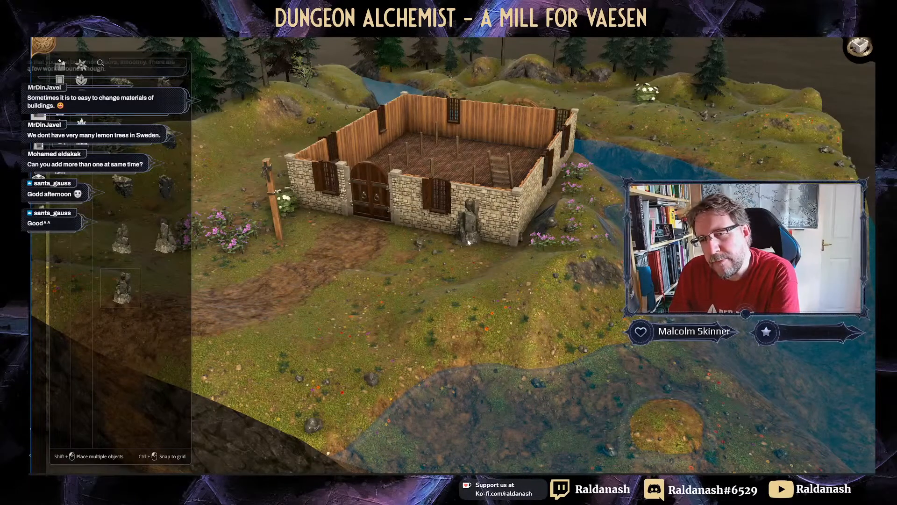
left_click(468, 242)
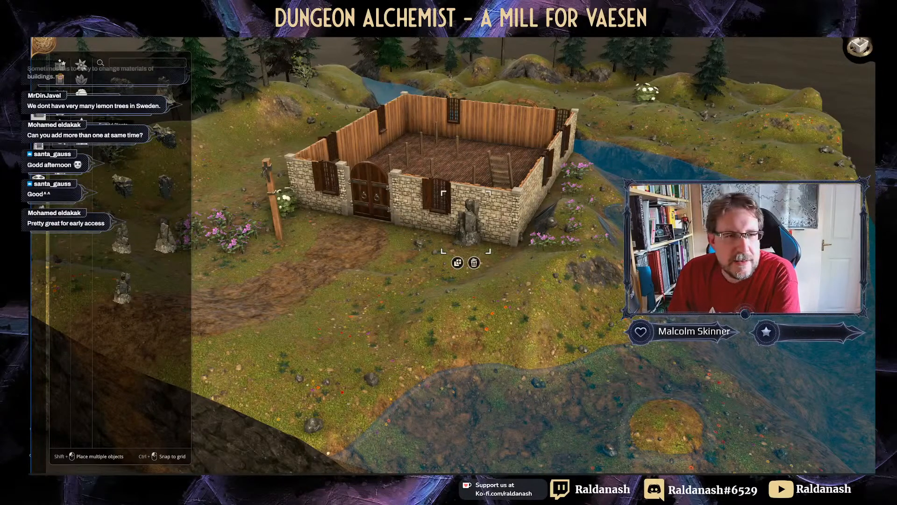
Step: Place a flat rock on the hill across the river, near the white-flowering bush
scroll(177, 220, "up", 5)
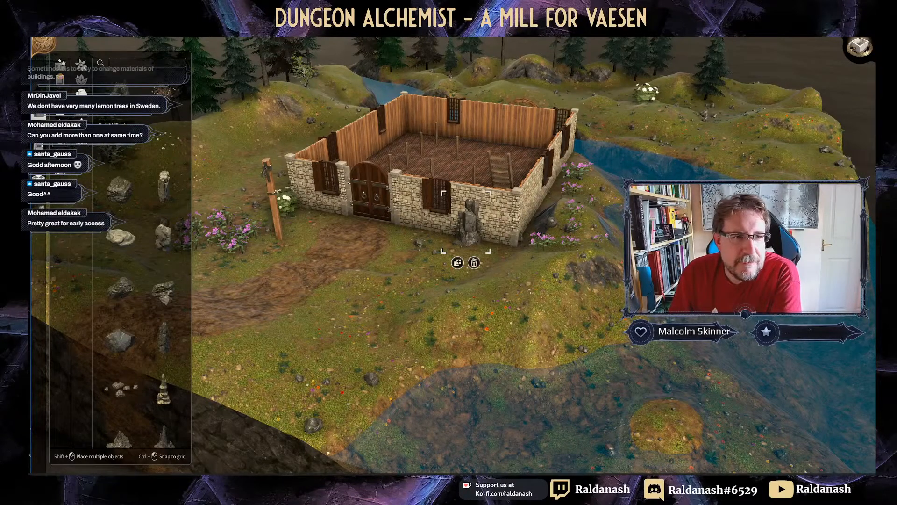
left_click(135, 239)
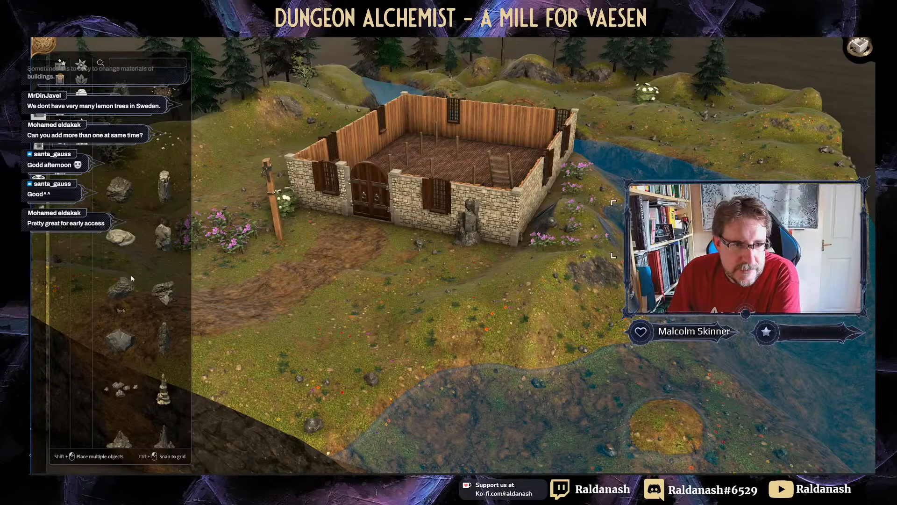
left_click(123, 240)
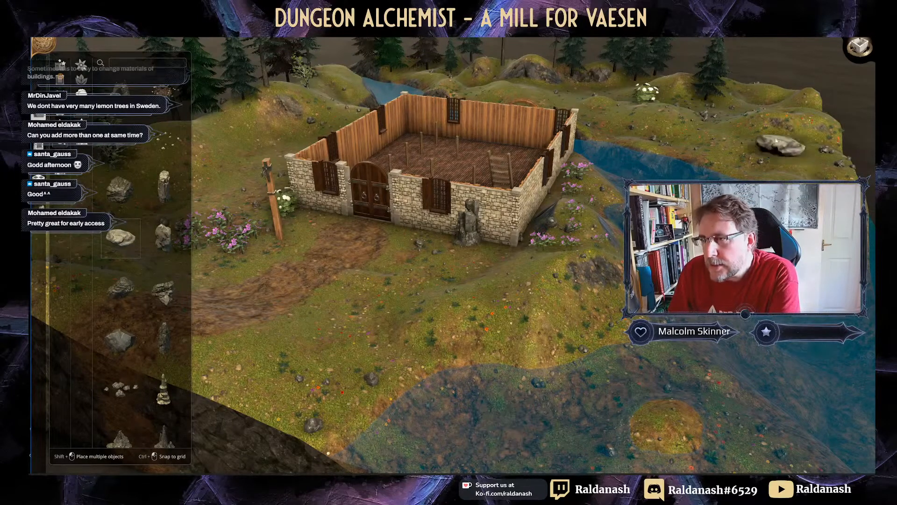
left_click(760, 100)
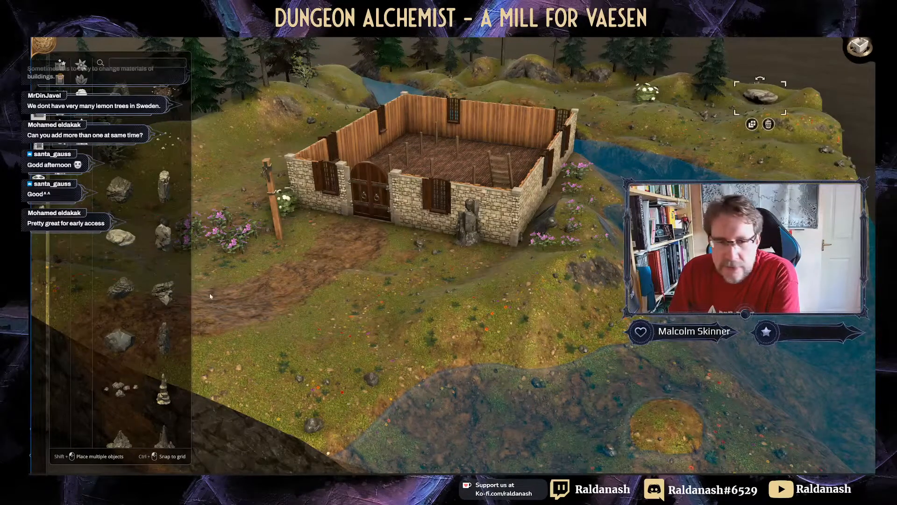
Step: Place three clusters of small rocks along the wooden wall inside the building, rotating the one nearest the door
scroll(163, 356, "down", 3)
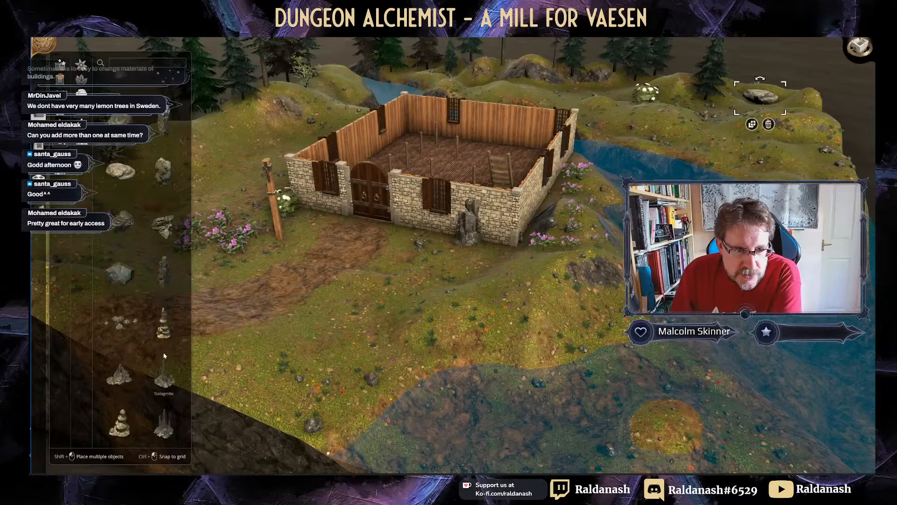
scroll(163, 356, "down", 2)
left_click(121, 287)
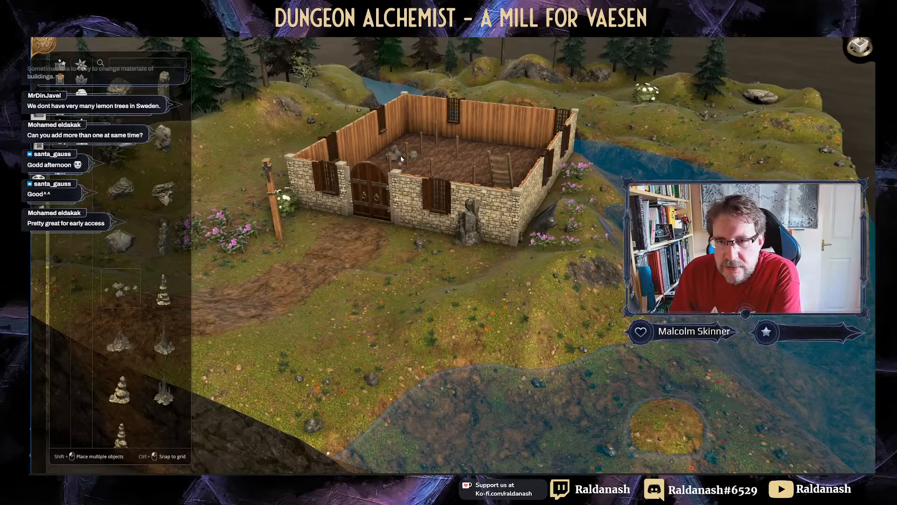
left_click(412, 143)
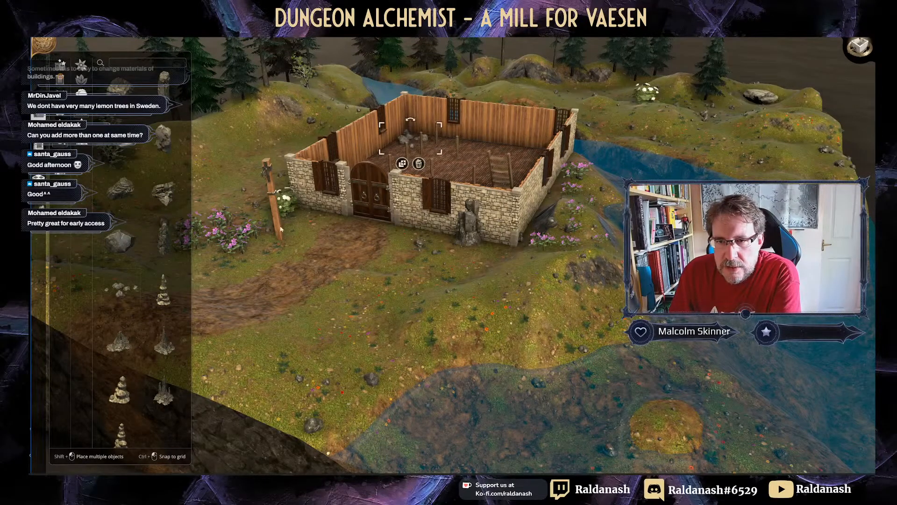
left_click(118, 298)
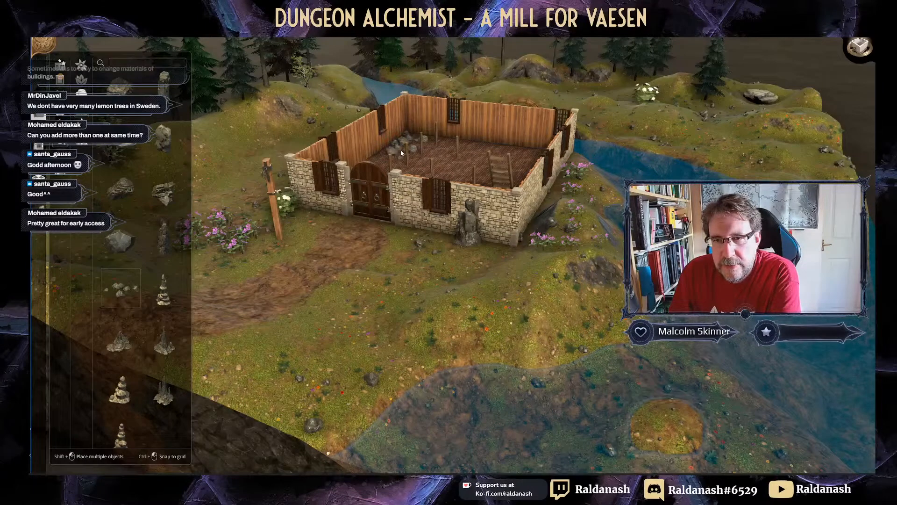
left_click(401, 149)
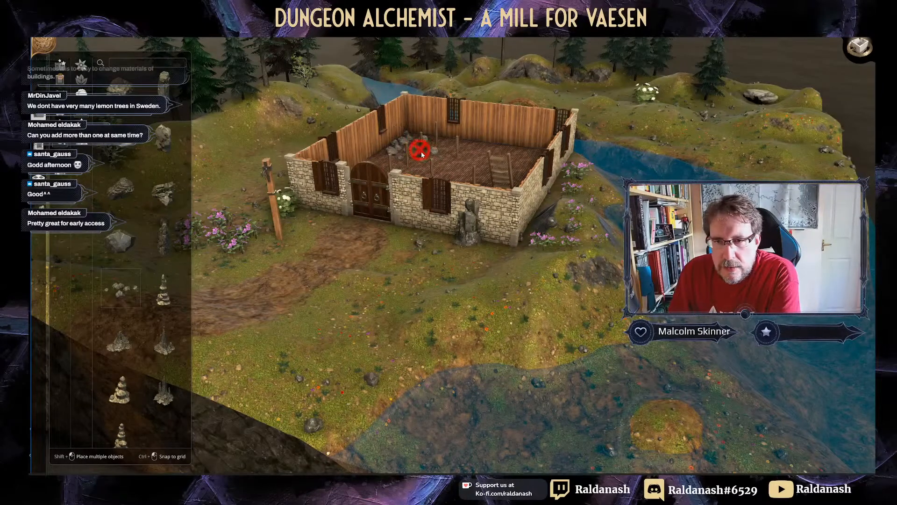
left_click(386, 156)
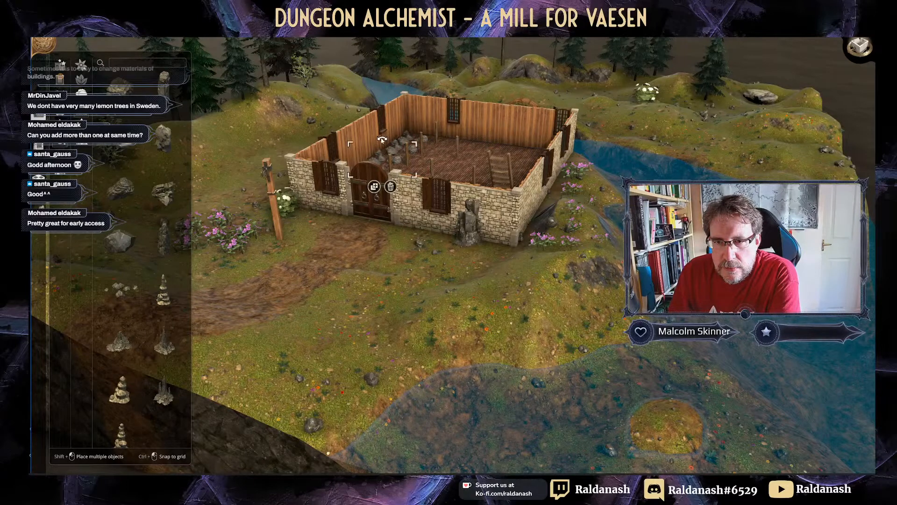
left_click_drag(382, 139, 380, 158)
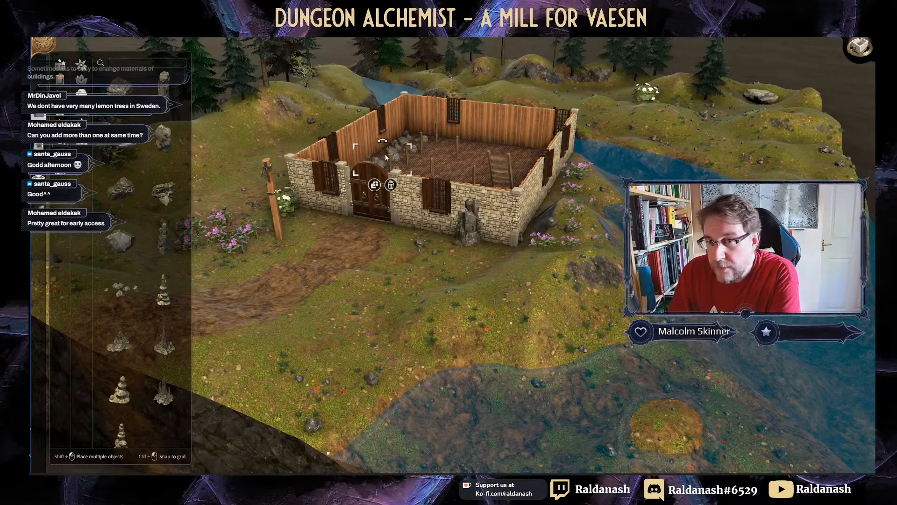
Step: Add and rotate another small rock cluster among the floor posts, and place a single rock beyond the back wall
left_click(120, 292)
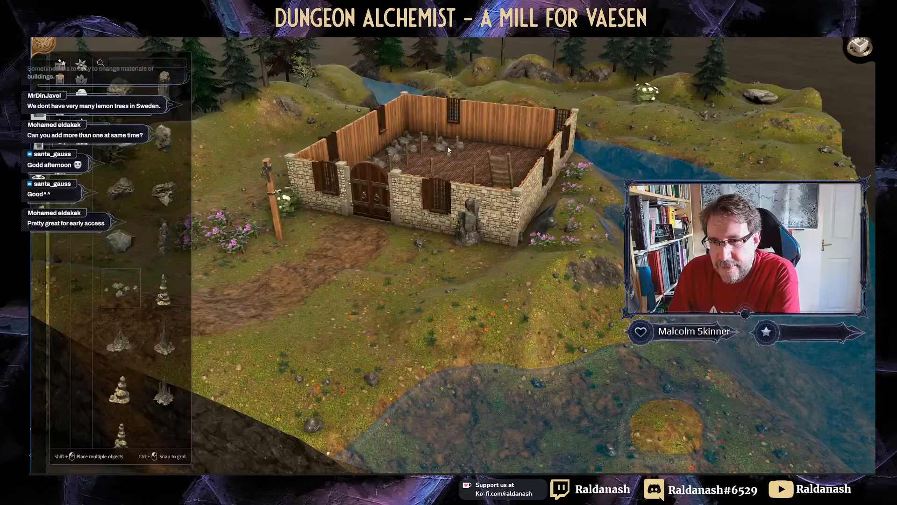
left_click(446, 148)
left_click_drag(446, 127, 471, 135)
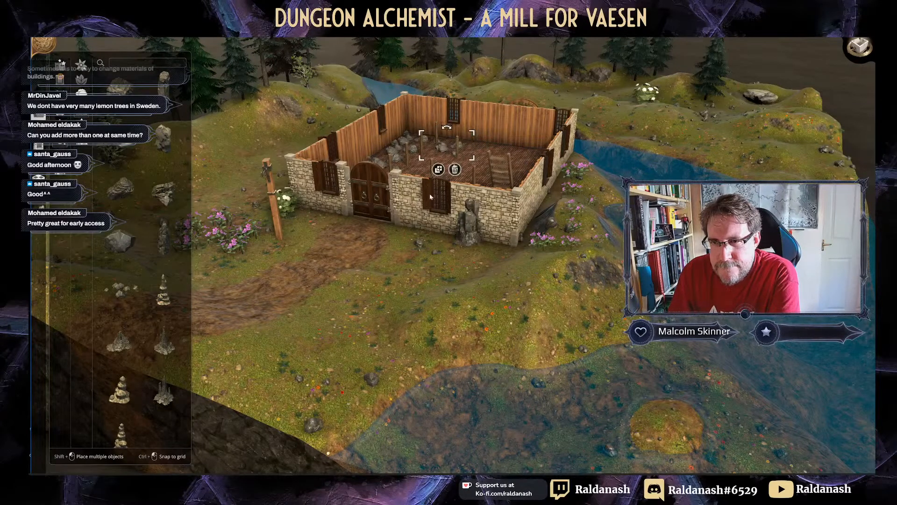
left_click(121, 239)
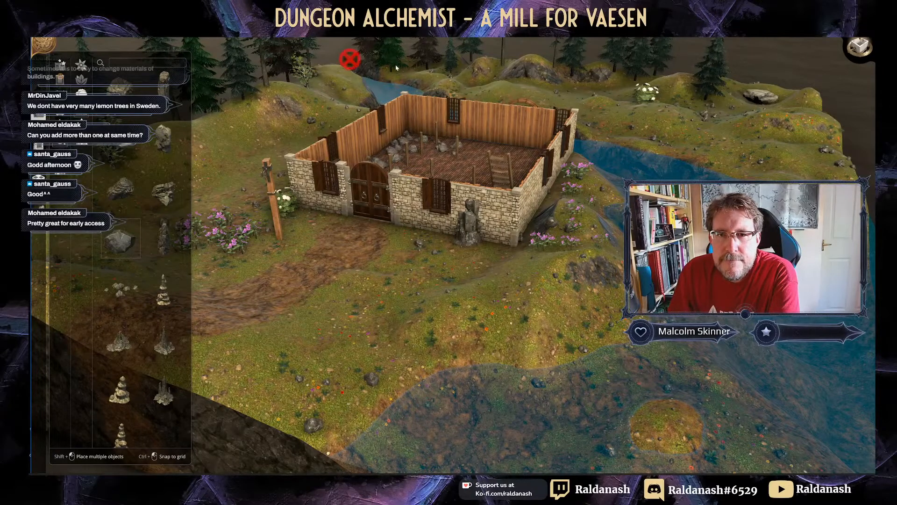
left_click(462, 75)
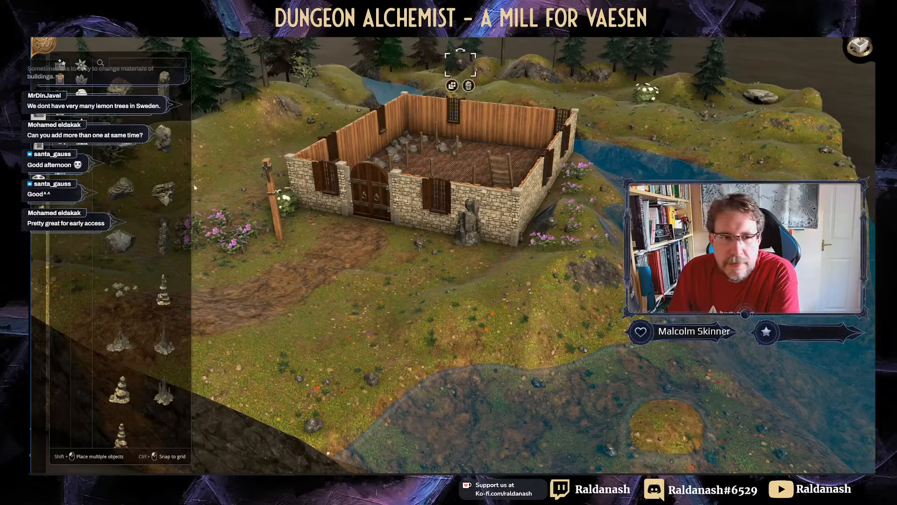
Step: Place three mole mounds on the grass in front of the building, near the dirt path
scroll(149, 224, "up", 3)
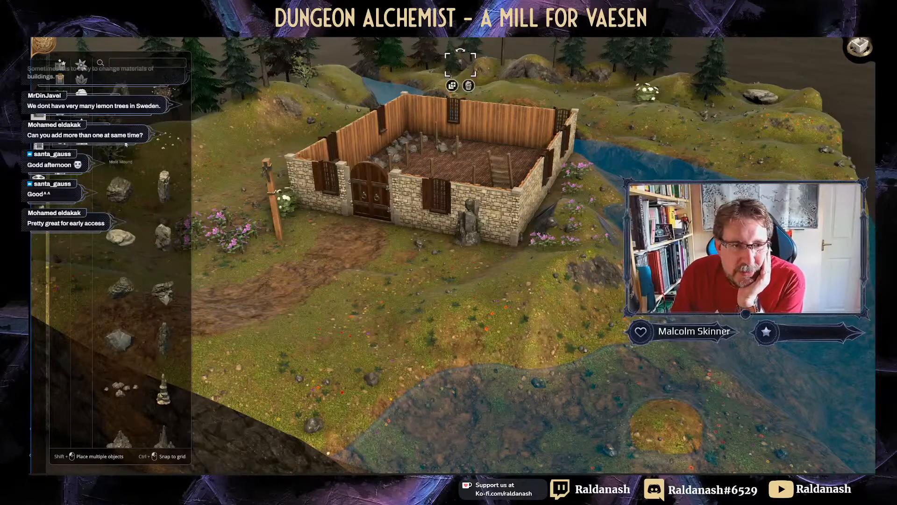
left_click(328, 341)
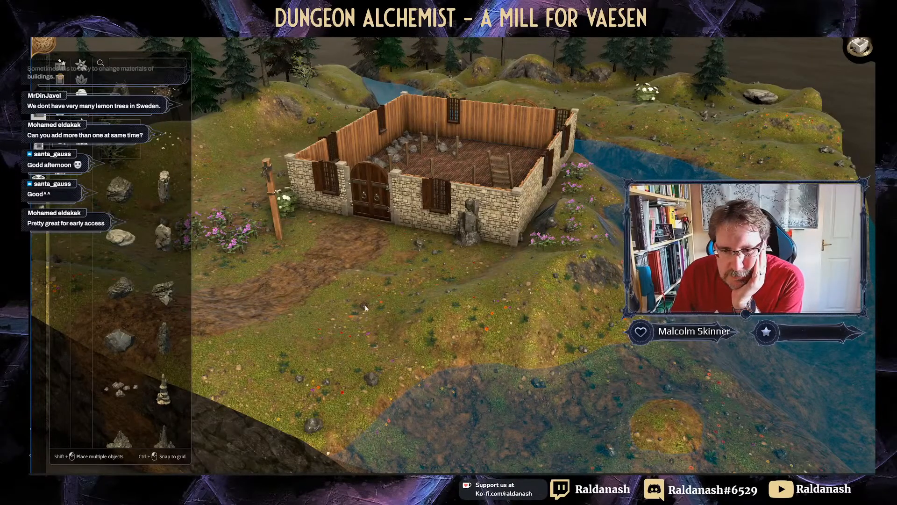
left_click(366, 308)
left_click(134, 154)
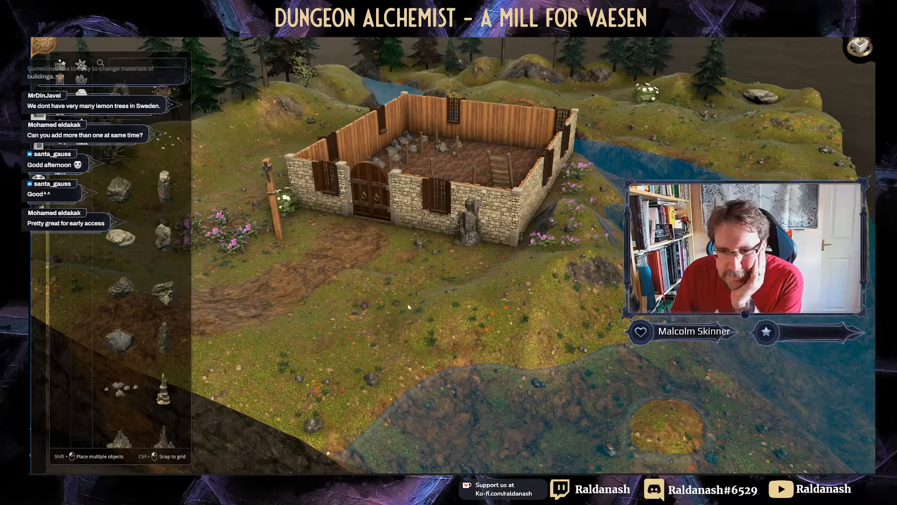
left_click(423, 292)
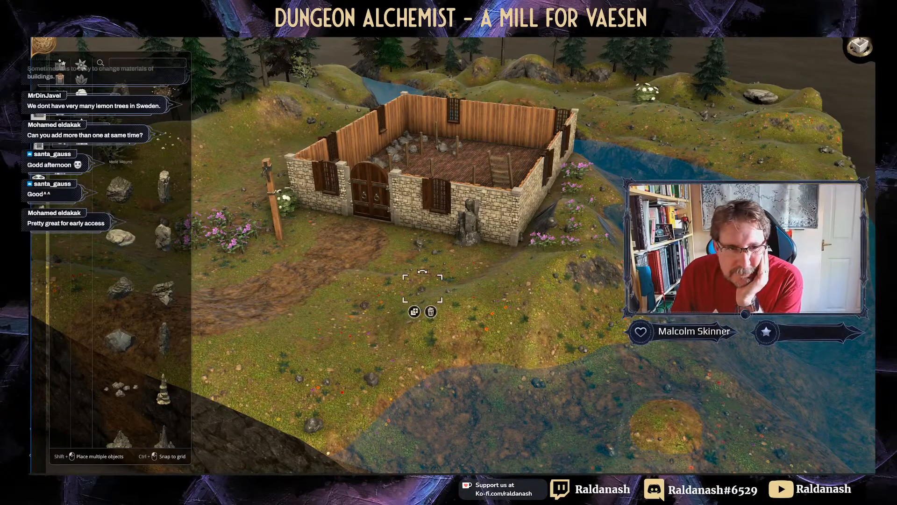
left_click(124, 144)
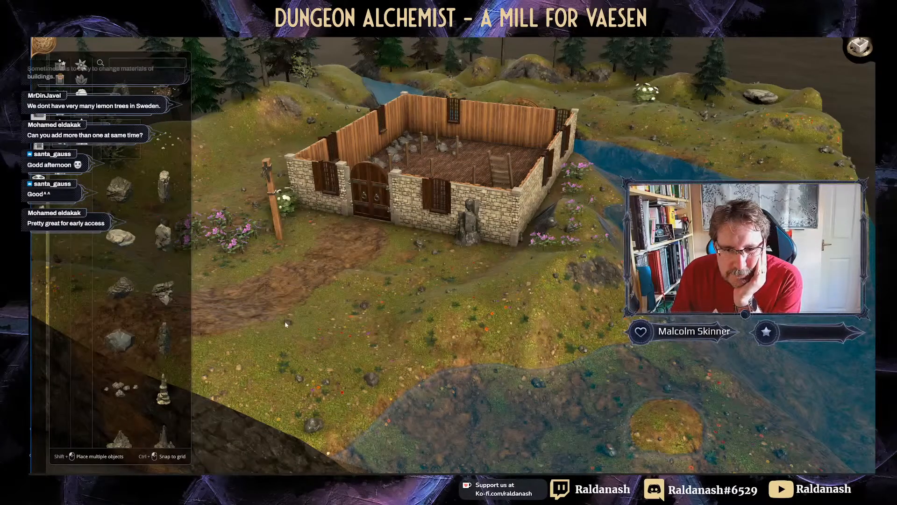
left_click(279, 338)
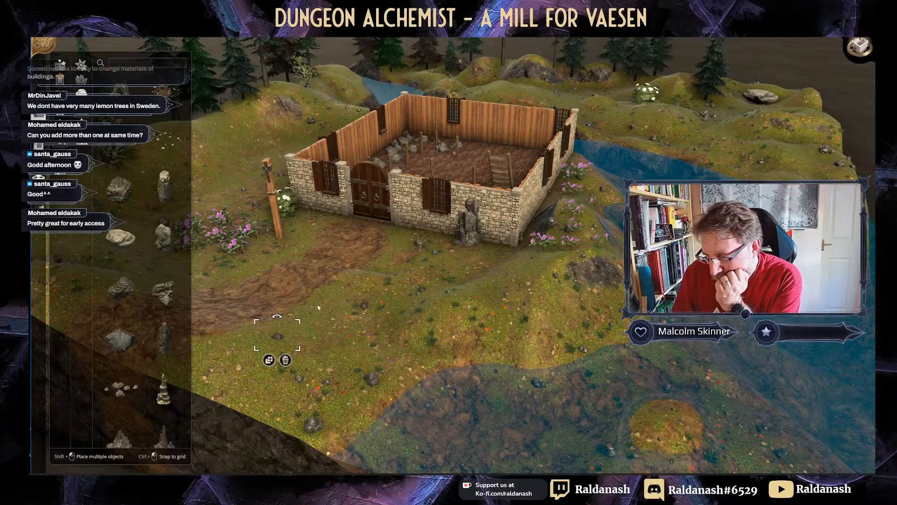
Step: Place a cluster of small rocks outside by the front wall, next to the entrance door
middle_click_drag(340, 290, 589, 266)
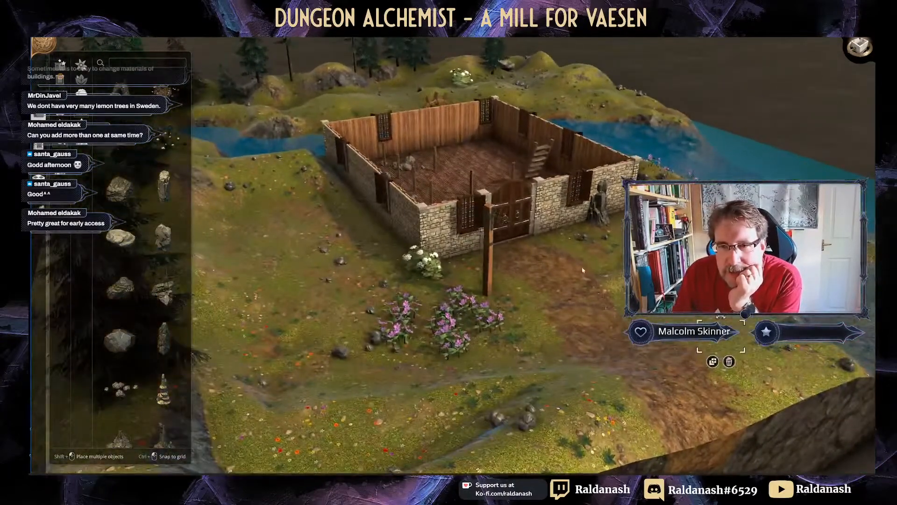
middle_click_drag(358, 253, 364, 262)
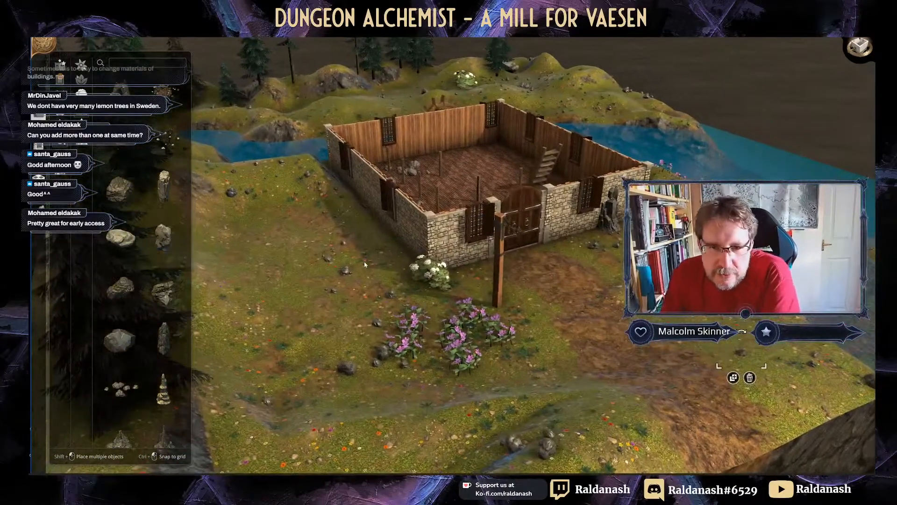
middle_click_drag(255, 206, 284, 208)
scroll(128, 344, "down", 6)
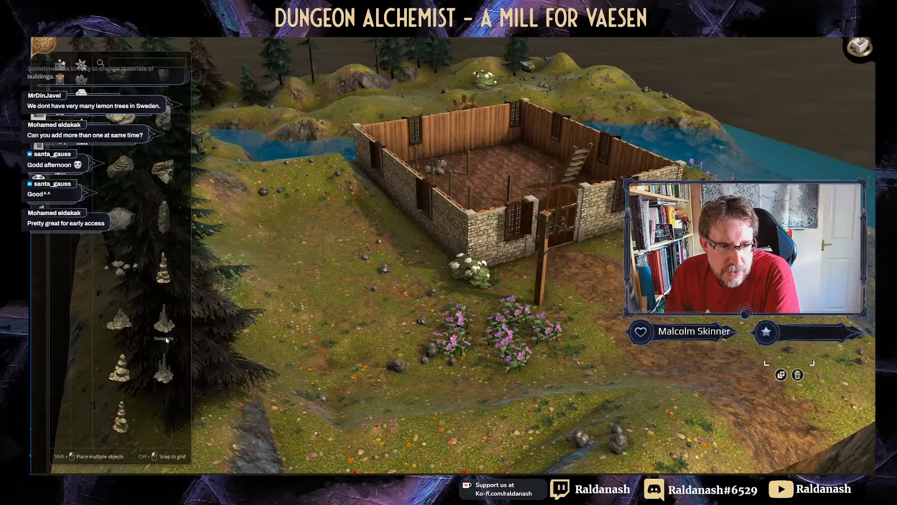
left_click(131, 272)
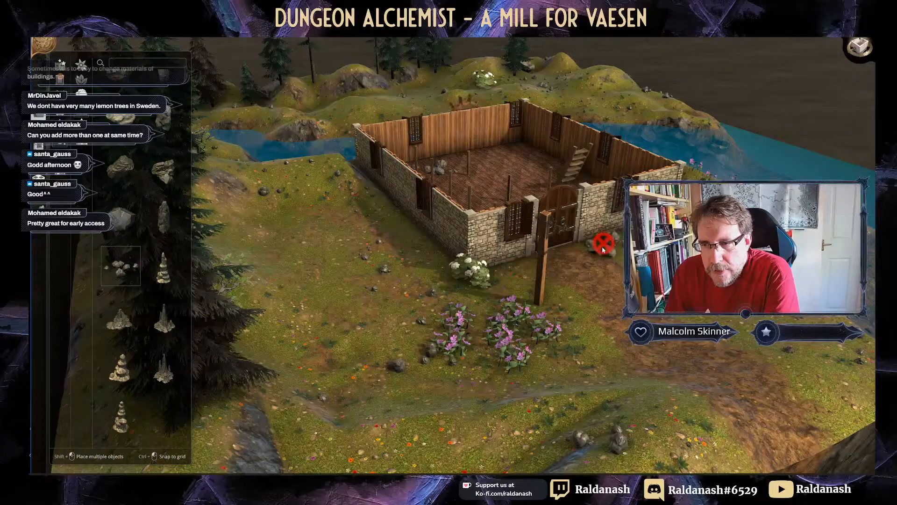
left_click(603, 252)
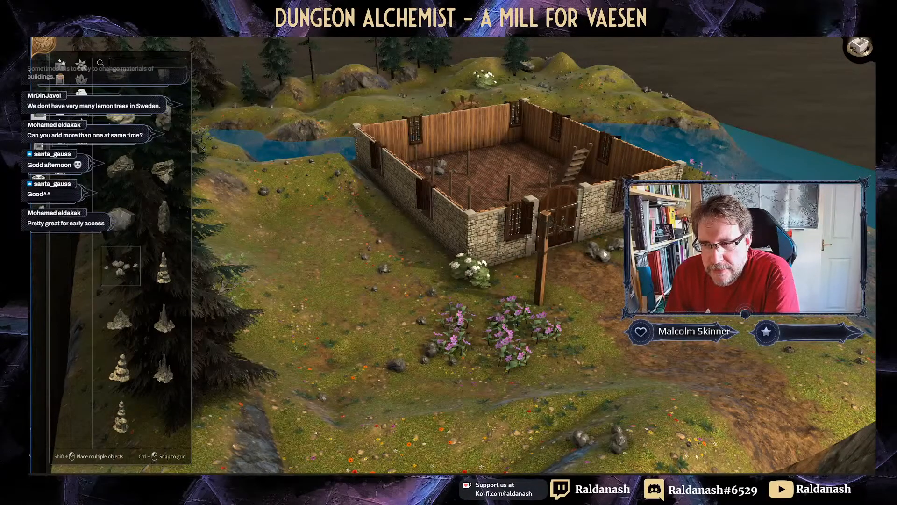
Step: Place and rotate another cluster of small rocks on the ground in front of the entrance door
left_click_drag(604, 252, 610, 252)
left_click(610, 254)
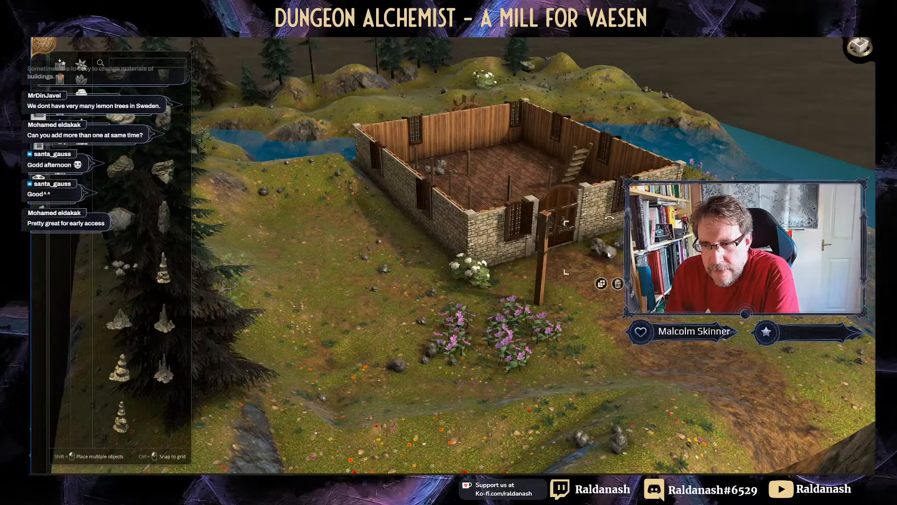
middle_click_drag(572, 261, 521, 218)
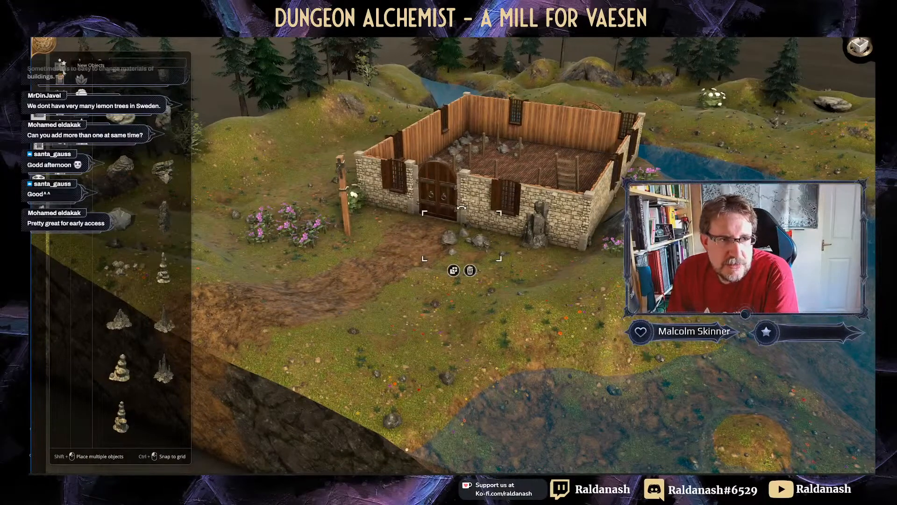
Step: Browse the object library's new objects, festivities, tableware, candle and furniture categories for props that suit the mill
left_click(61, 66)
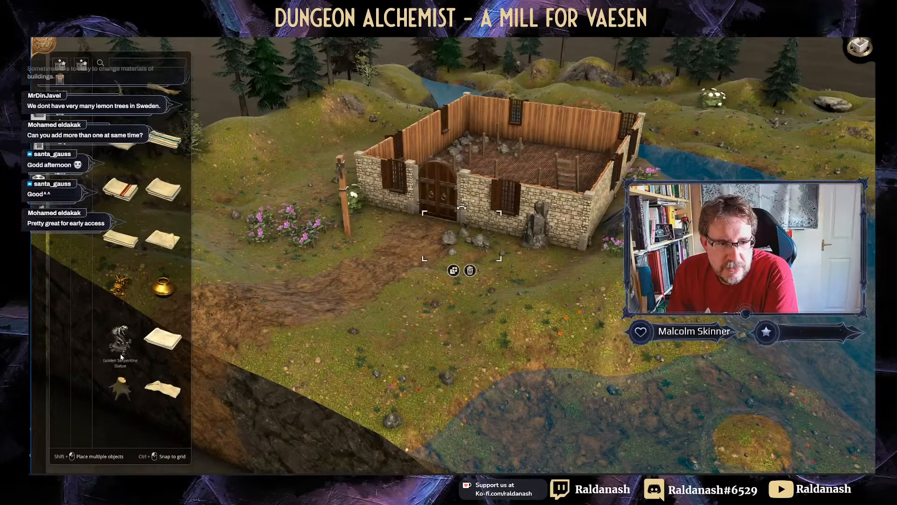
left_click(59, 87)
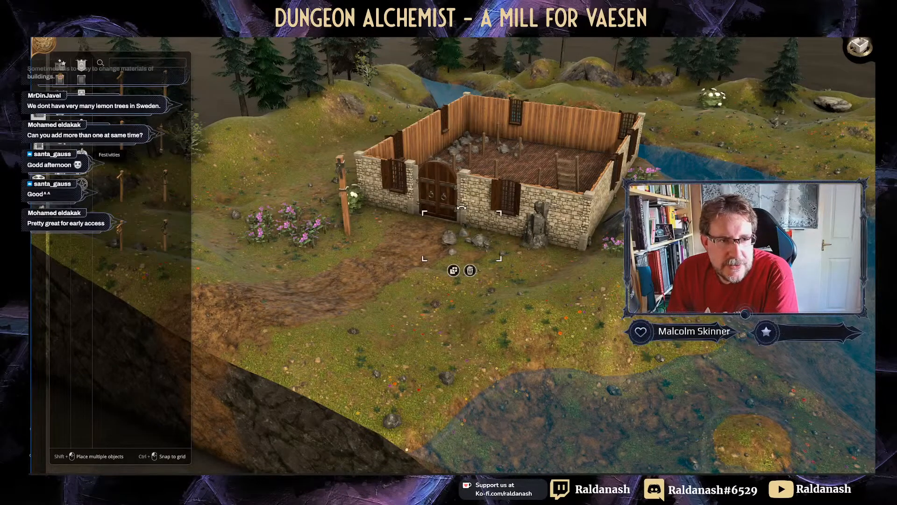
left_click(82, 155)
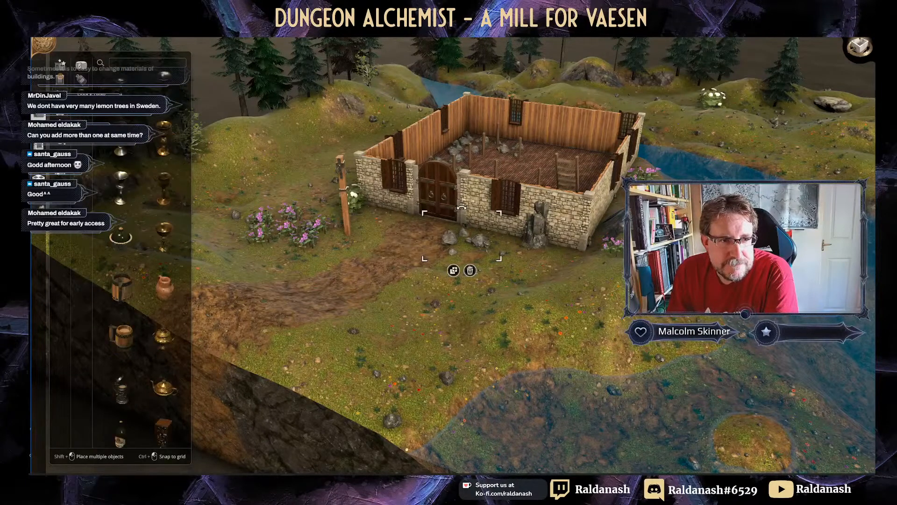
scroll(155, 204, "down", 5)
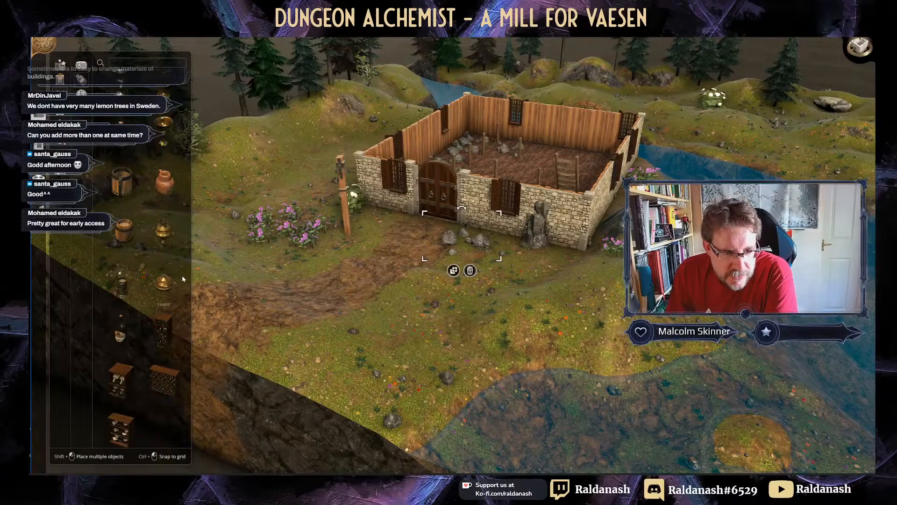
scroll(178, 293, "up", 3)
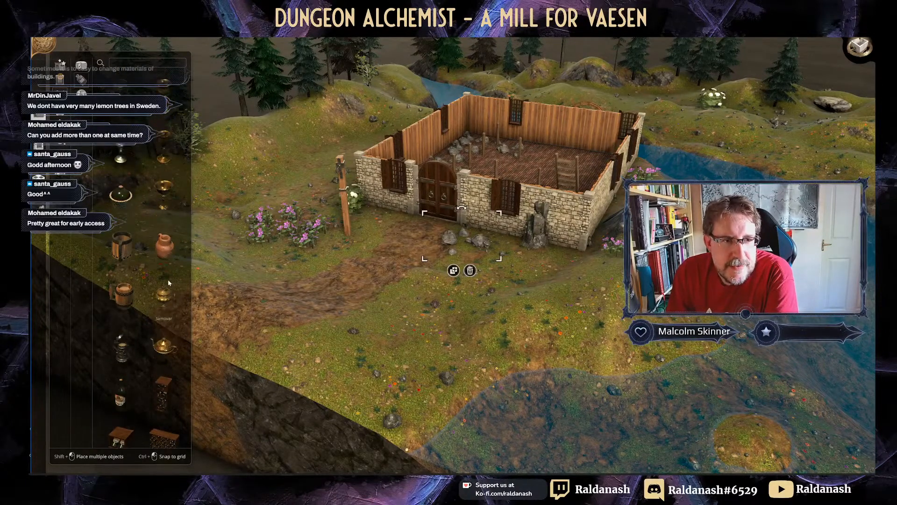
left_click(59, 108)
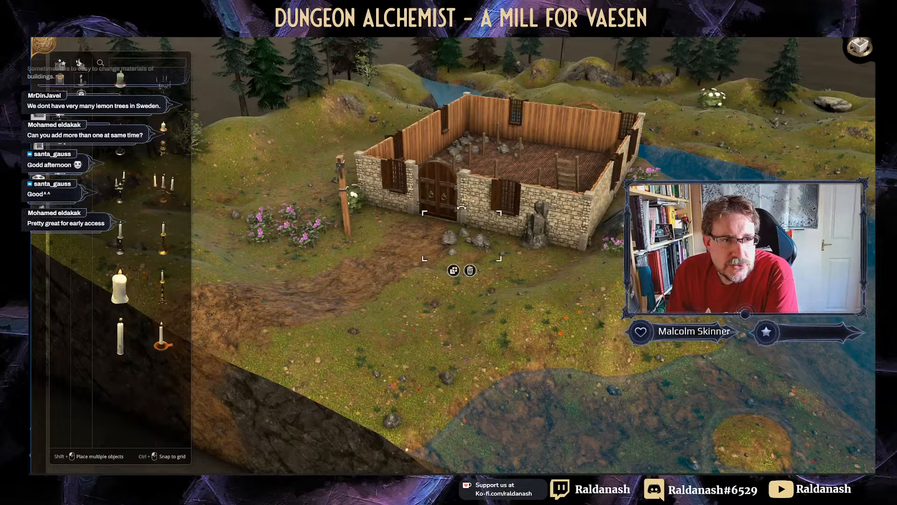
left_click(60, 123)
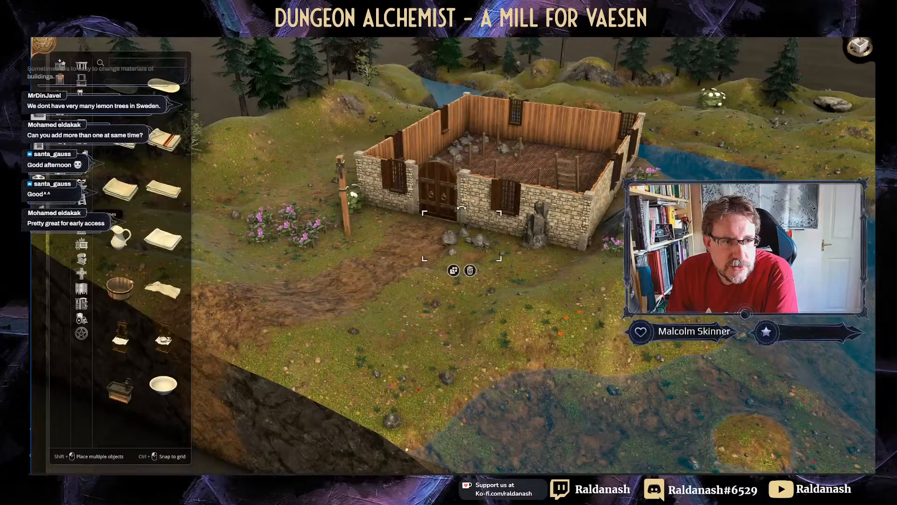
left_click(83, 320)
left_click(82, 304)
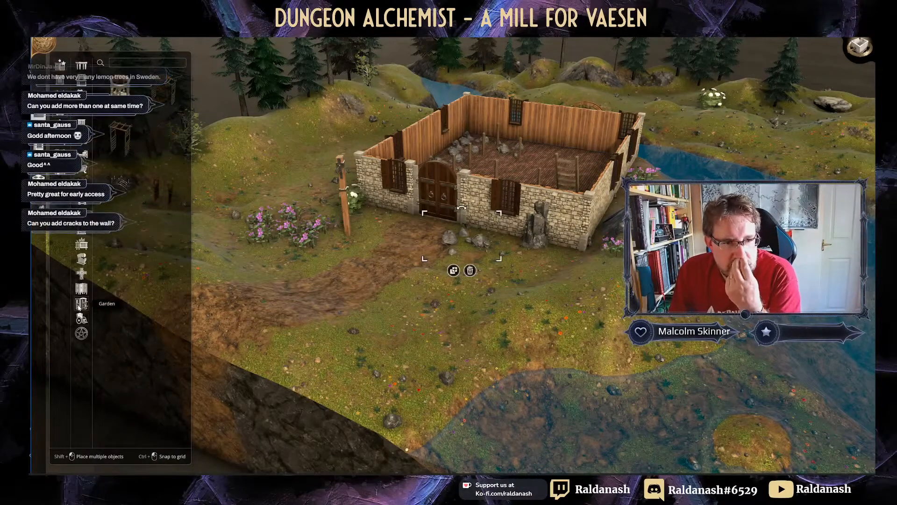
left_click(82, 288)
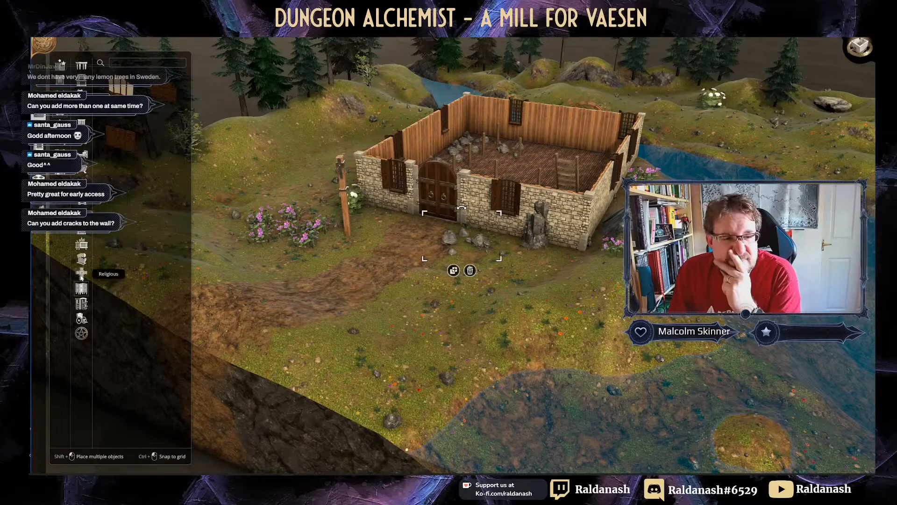
left_click(81, 274)
left_click(81, 260)
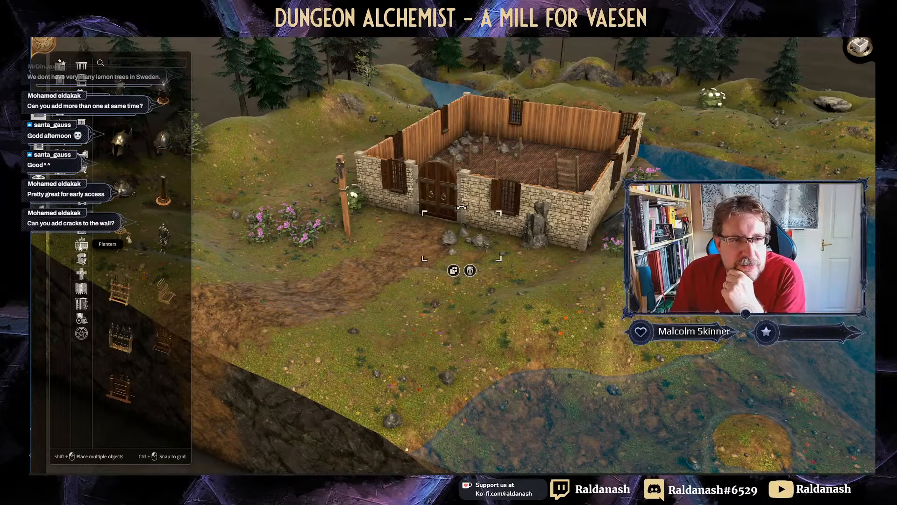
left_click(80, 243)
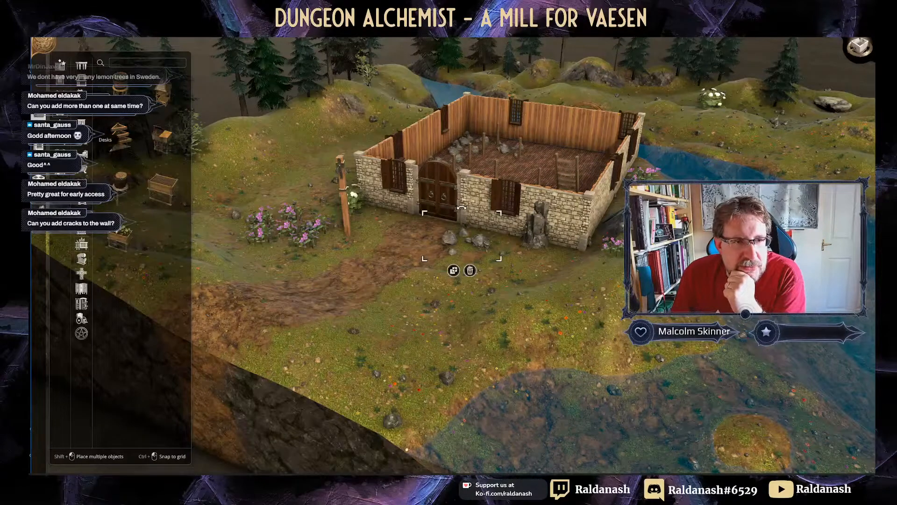
Step: Place a wooden table on the floor inside the building near the back wall and enlarge it slightly
left_click(81, 66)
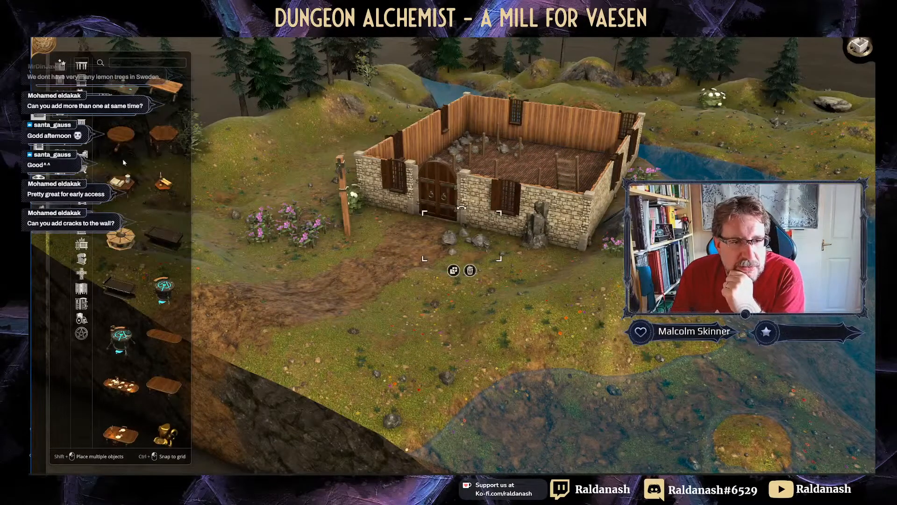
scroll(170, 322, "down", 2)
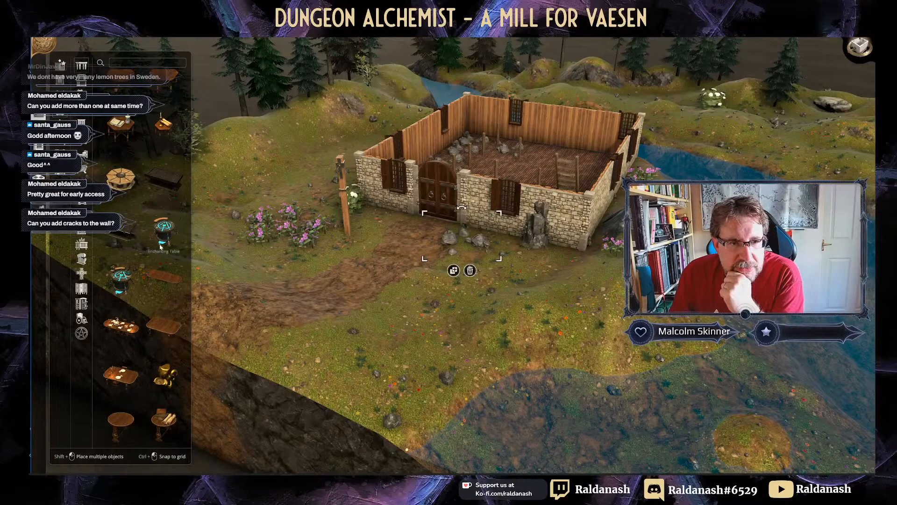
scroll(161, 246, "up", 2)
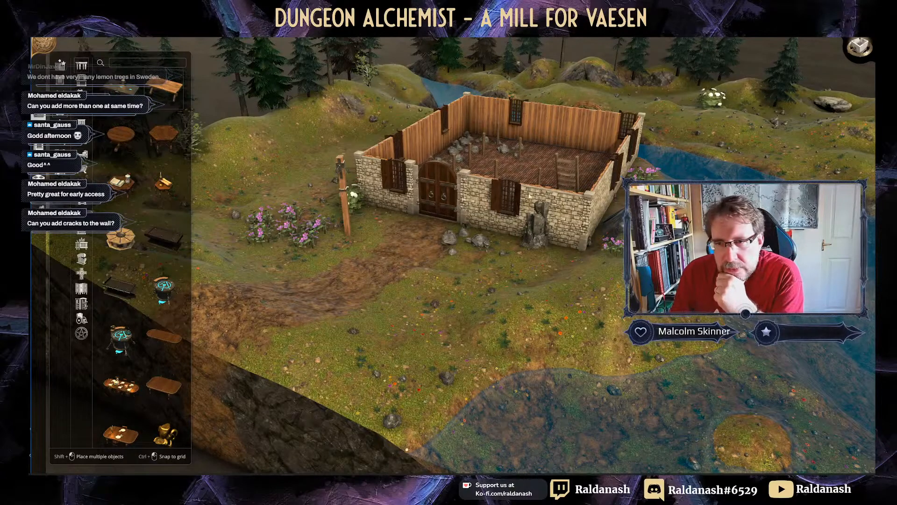
left_click(537, 150)
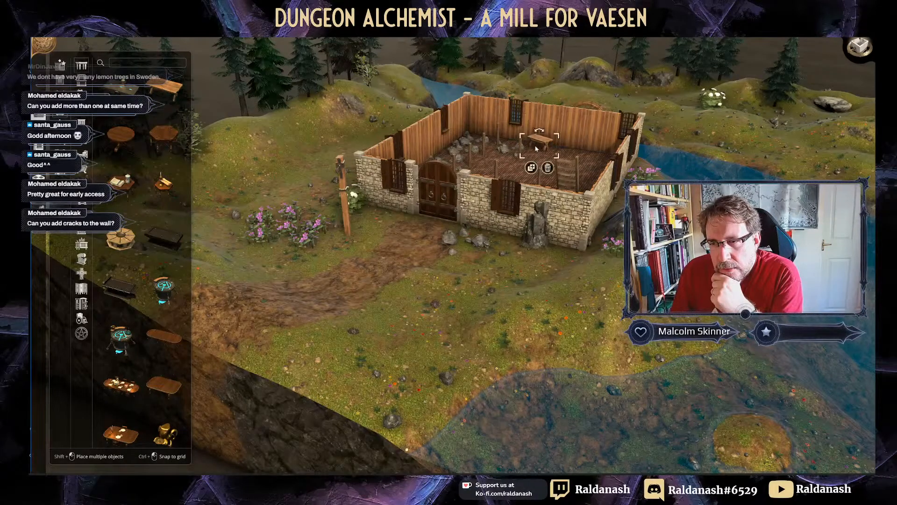
left_click_drag(523, 136, 518, 133)
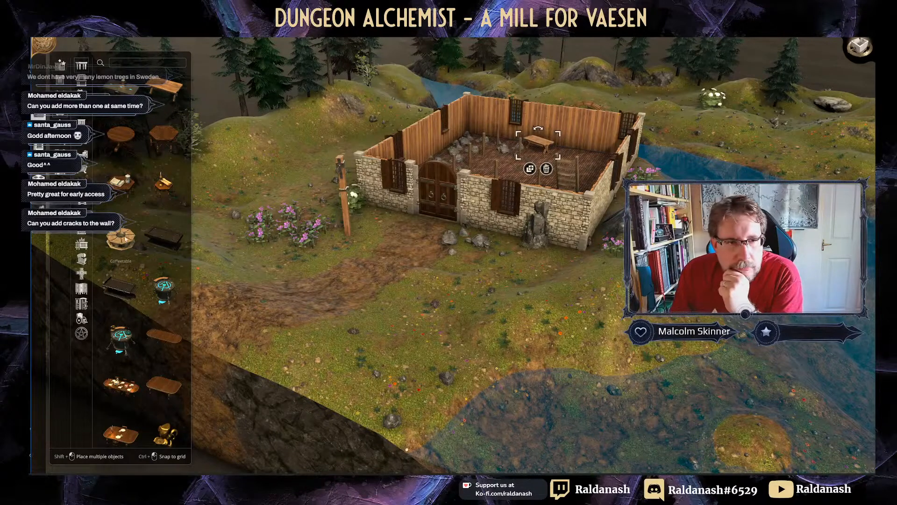
Step: Place a cartwheel against the stone front wall, below the shuttered window beside the entrance door
scroll(140, 258, "down", 3)
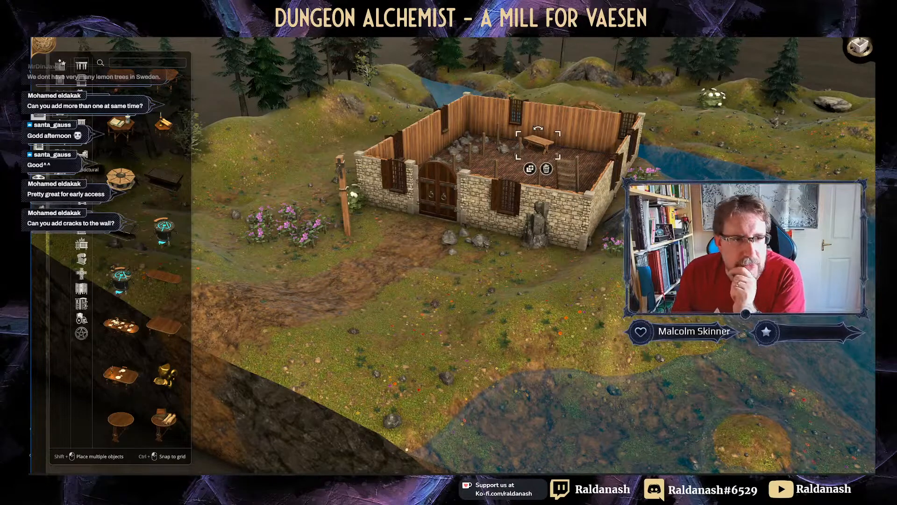
left_click(60, 110)
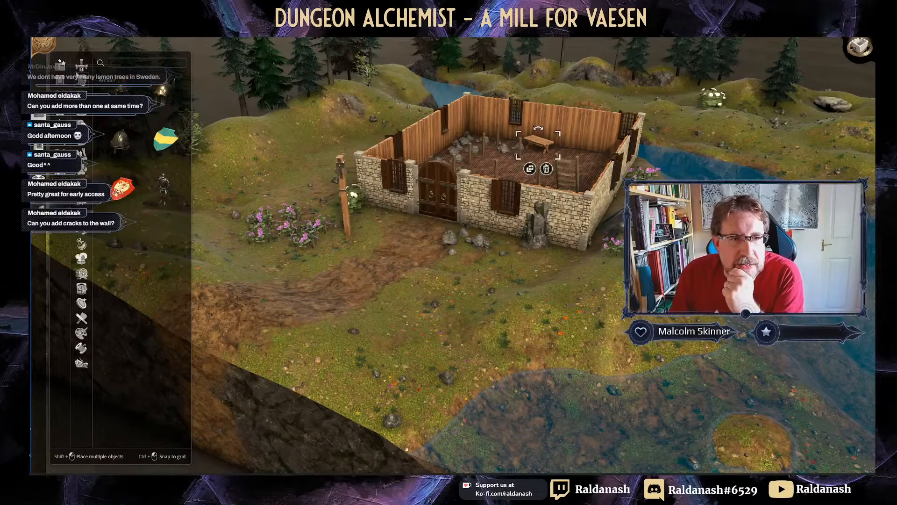
left_click(84, 139)
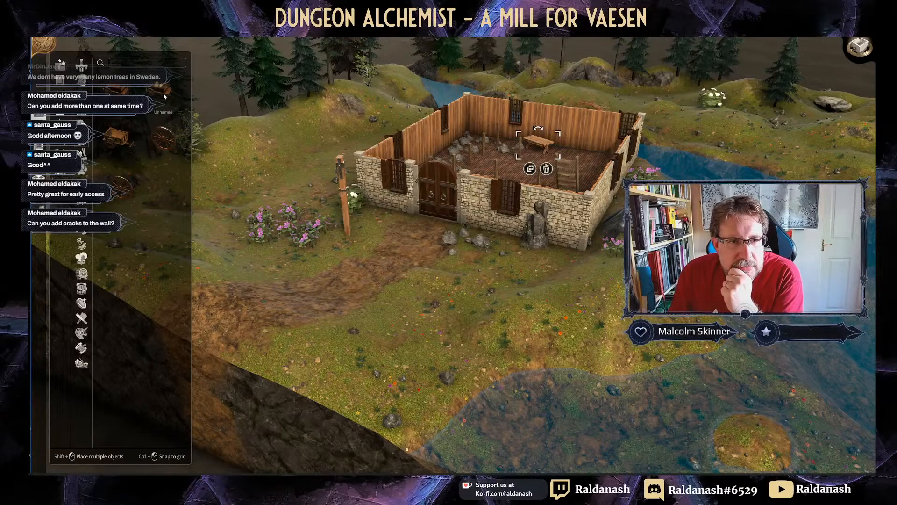
left_click(173, 162)
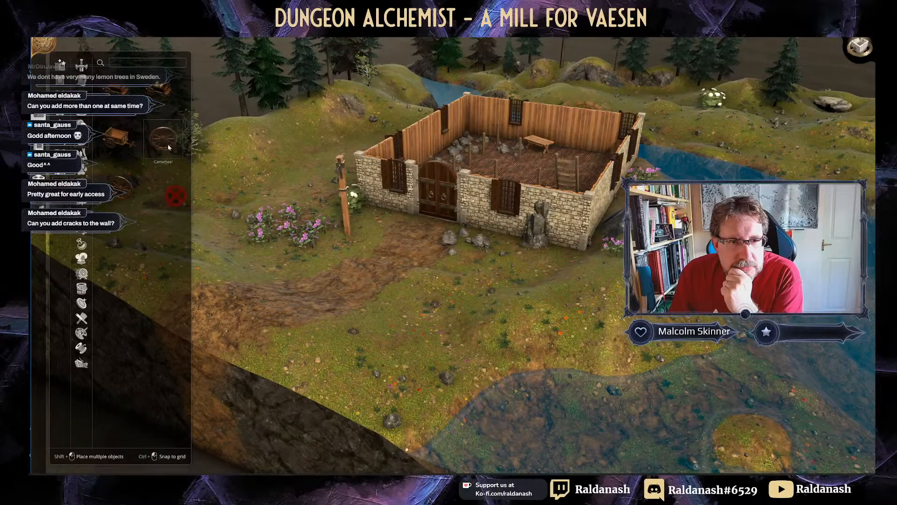
left_click(392, 211)
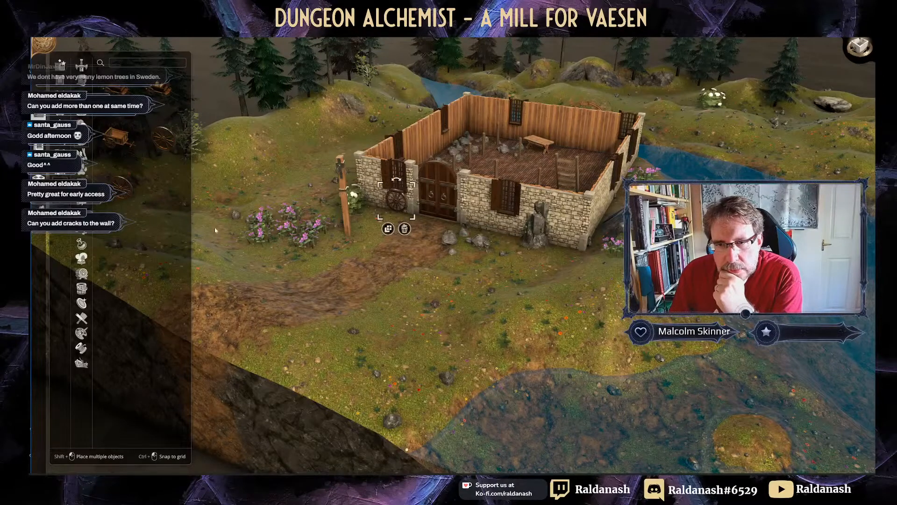
Step: Place a hay feeder on the grass outside the building's side wall and scale it down
left_click(82, 156)
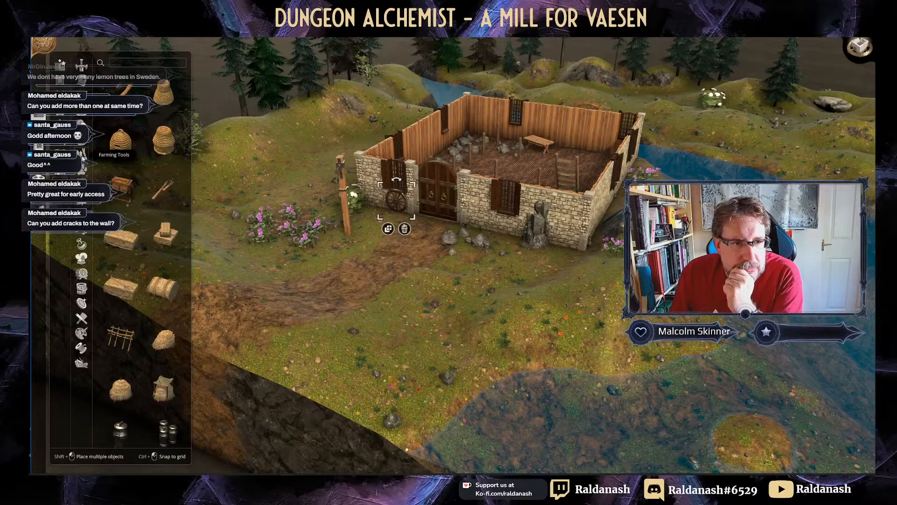
scroll(157, 282, "down", 2)
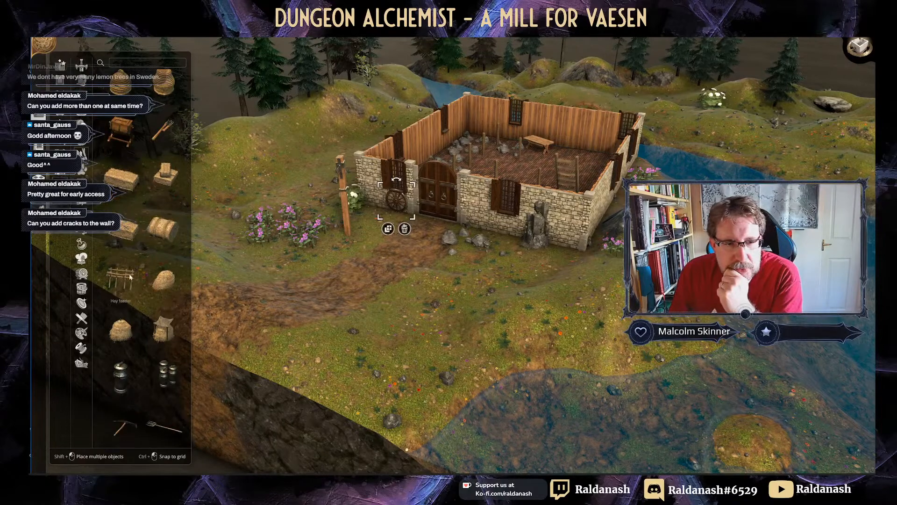
left_click(131, 276)
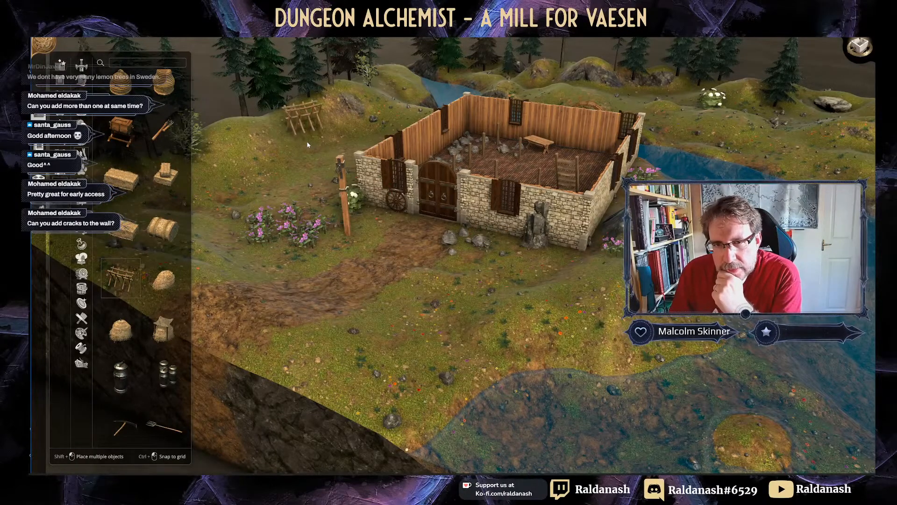
left_click(365, 145)
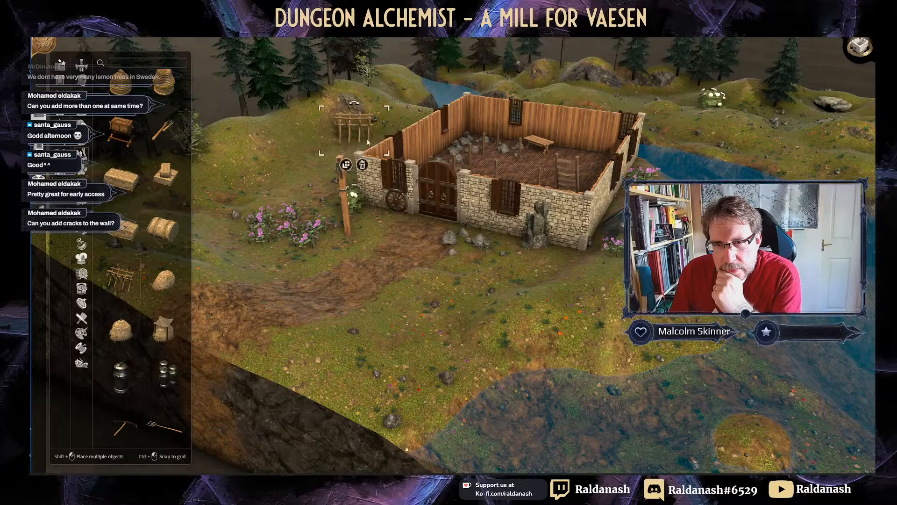
left_click_drag(388, 108, 377, 123)
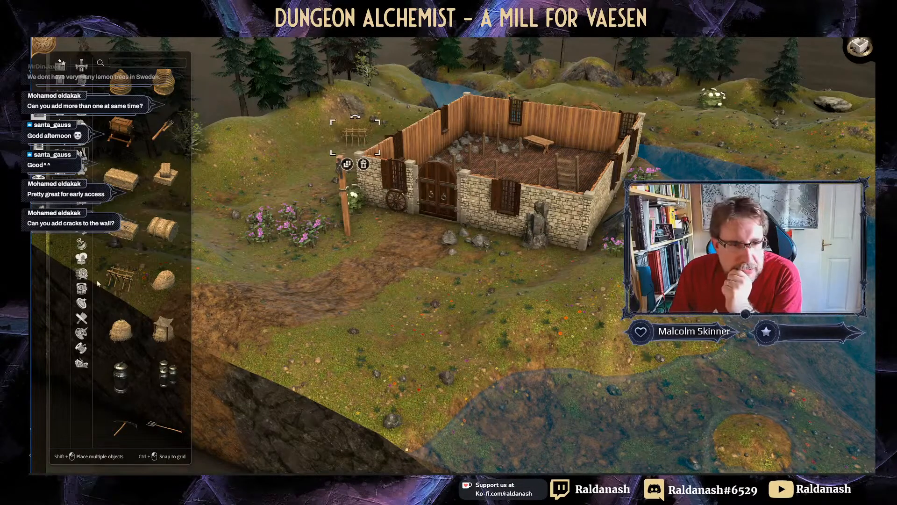
Step: Place a pitchfork outside the front wall, between the cartwheel and the wooden post
left_click(161, 292)
scroll(163, 328, "down", 3)
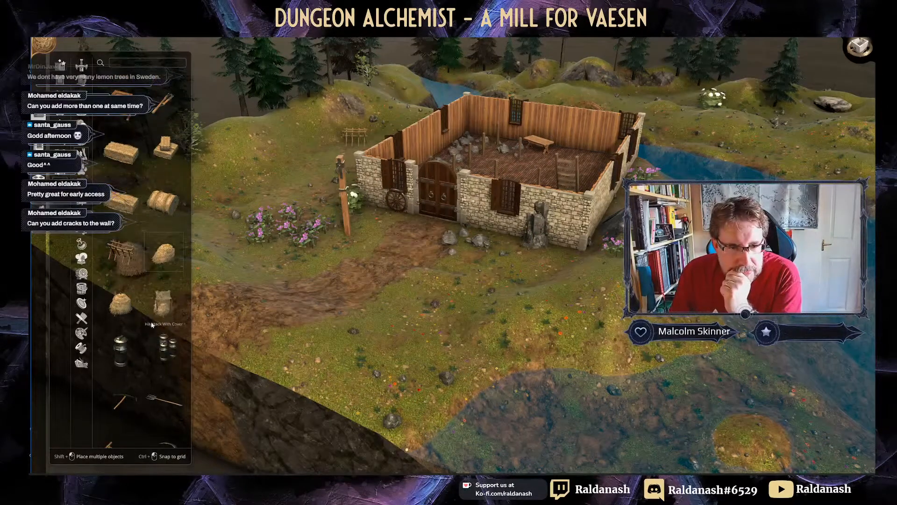
left_click(164, 362)
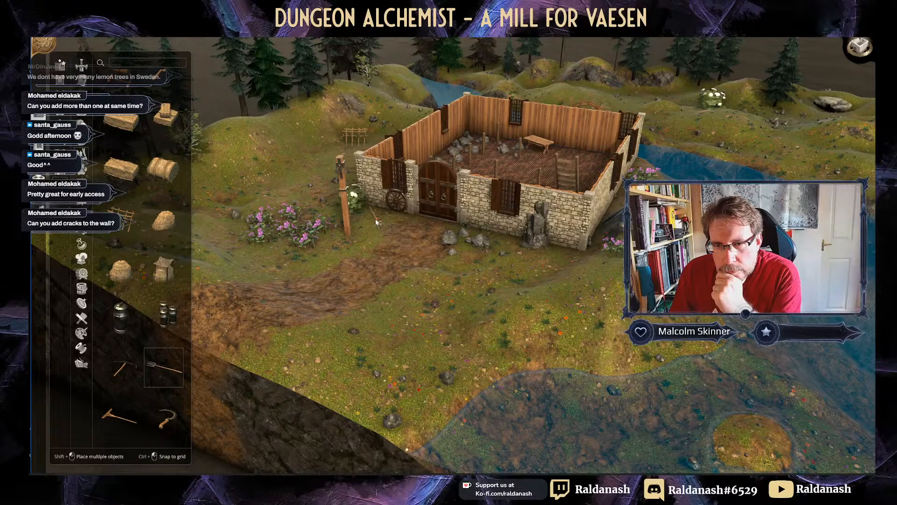
left_click(376, 222)
Step: Browse the farming, paper, musical instrument, Alchemist's Tools and Cooking Equipment props for items that suit the mill
scroll(138, 349, "down", 5)
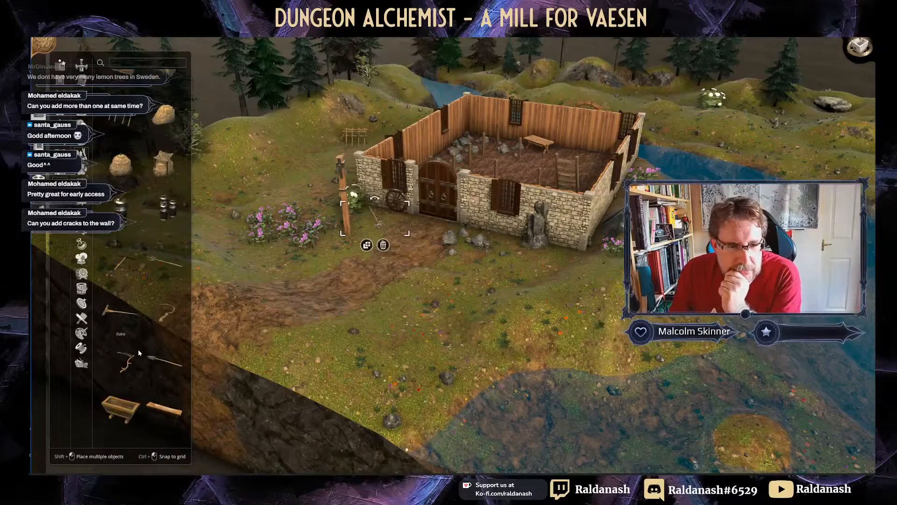
scroll(139, 352, "down", 2)
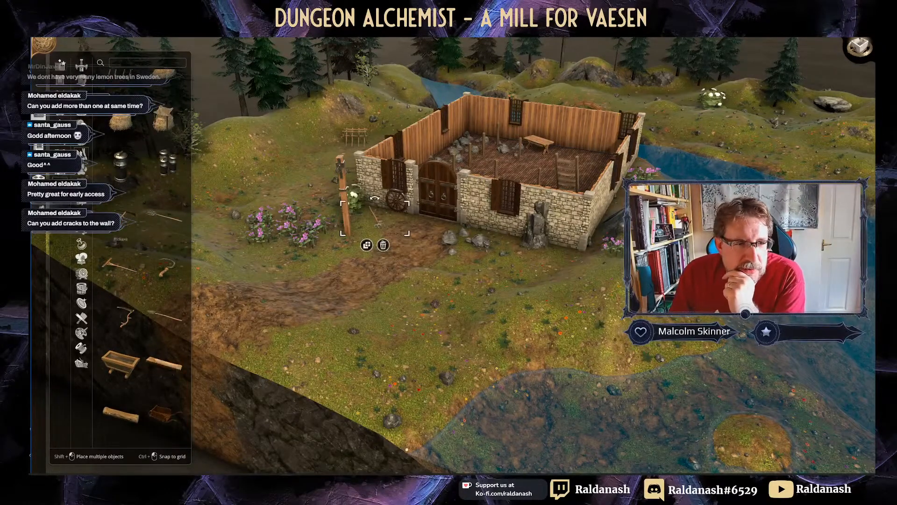
left_click(81, 200)
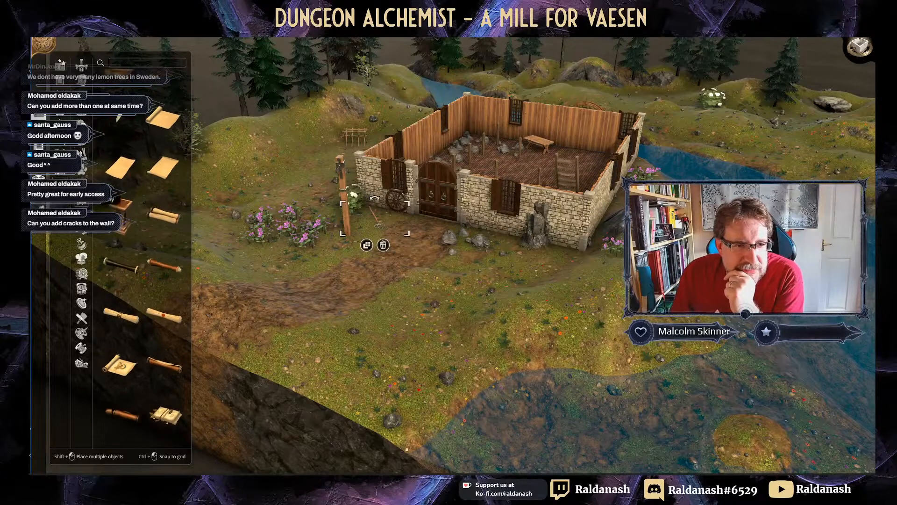
left_click(82, 201)
left_click(81, 215)
left_click(82, 232)
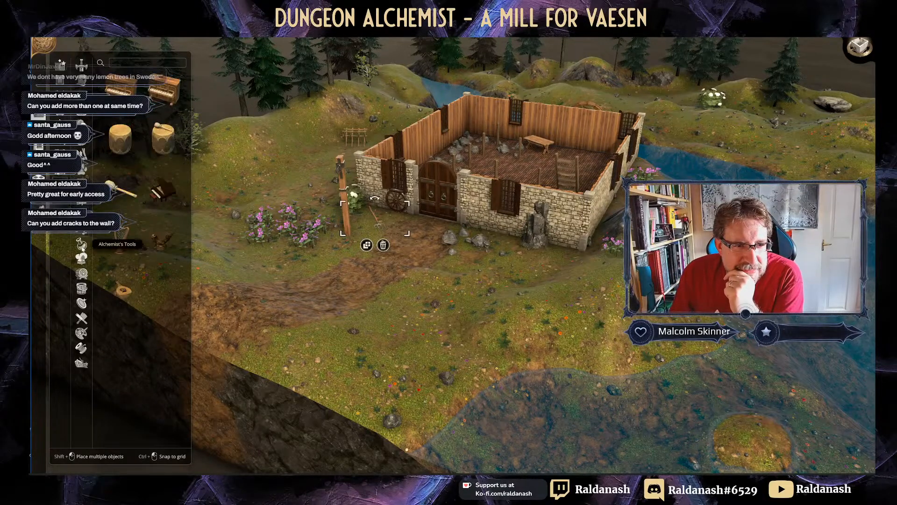
left_click(82, 244)
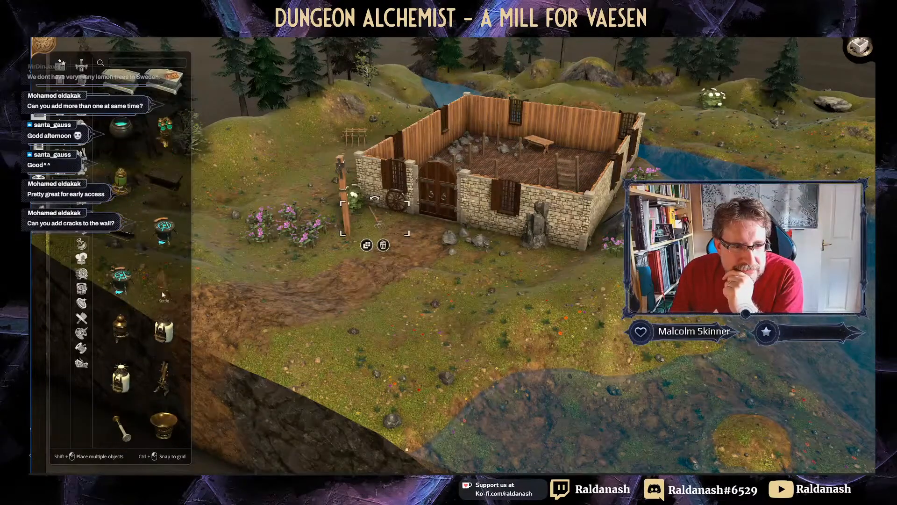
scroll(163, 294, "down", 5)
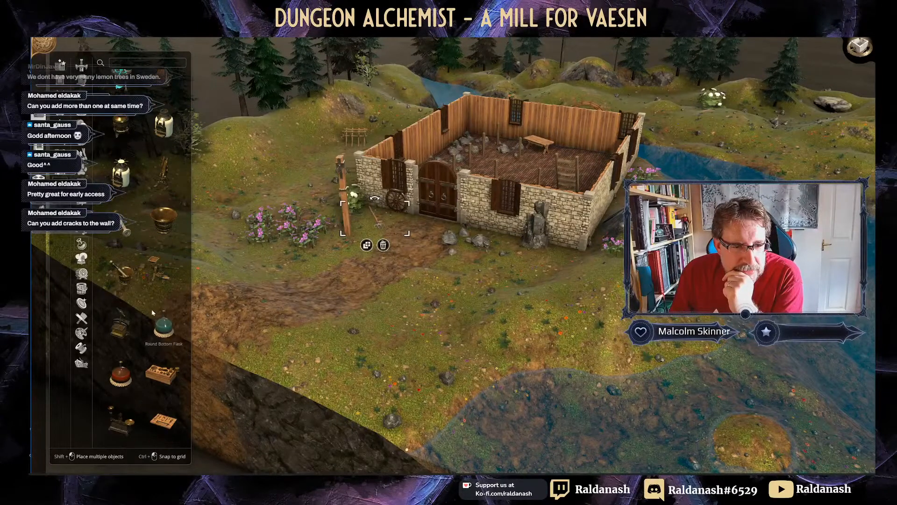
scroll(152, 309, "down", 2)
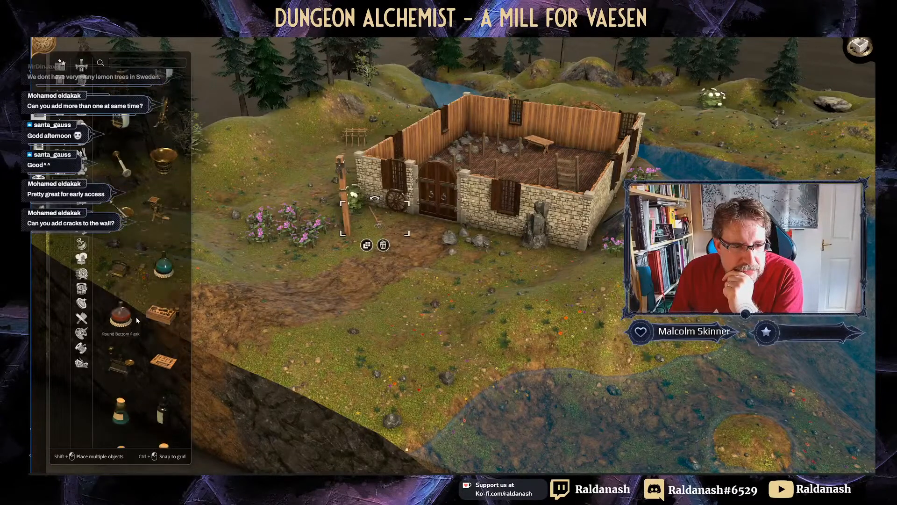
left_click(82, 259)
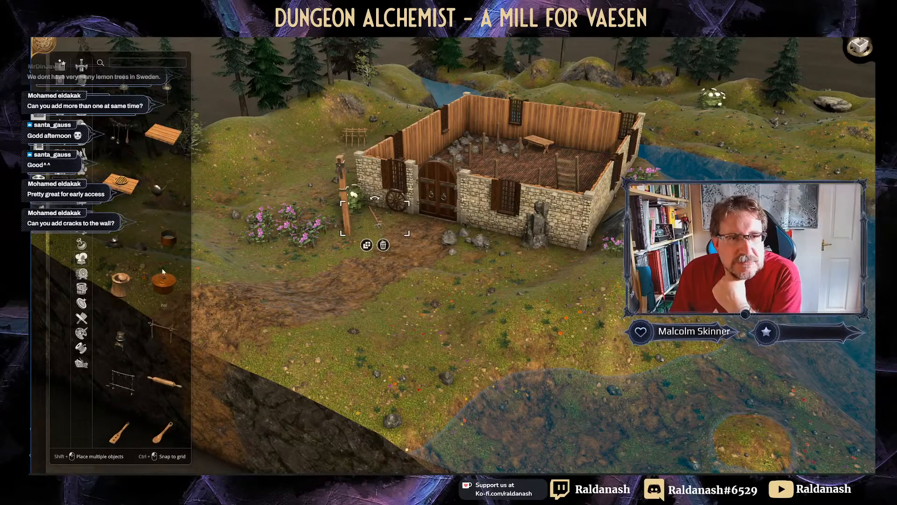
scroll(161, 267, "up", 5)
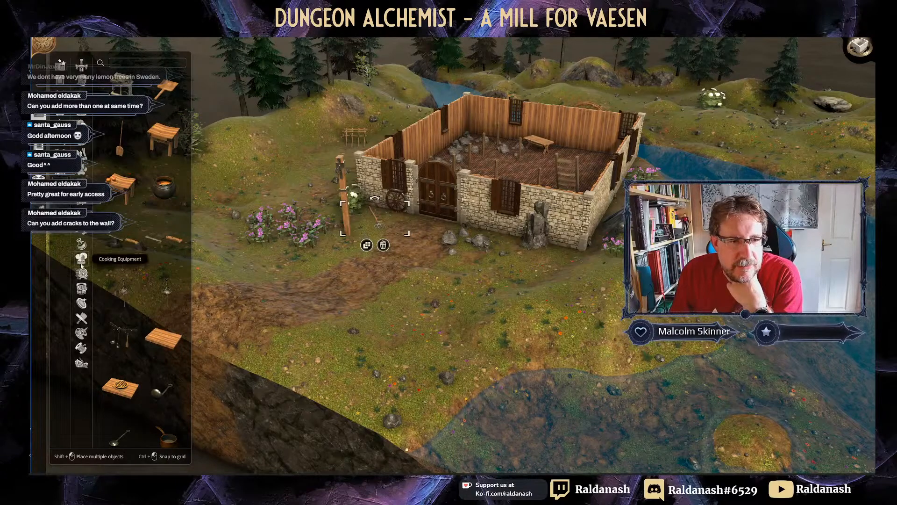
Step: Place a long, low wooden bench on the grass outside the building's side wall, near the hay feeder
left_click(82, 274)
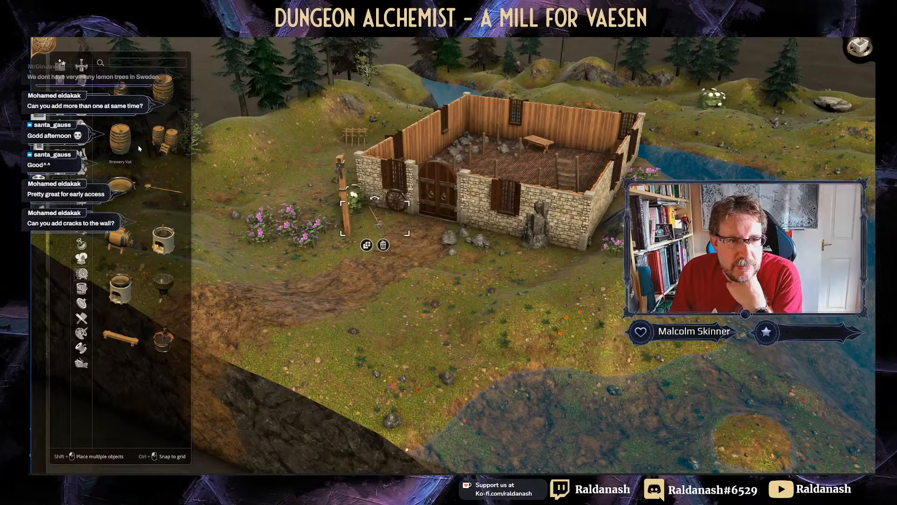
left_click(131, 344)
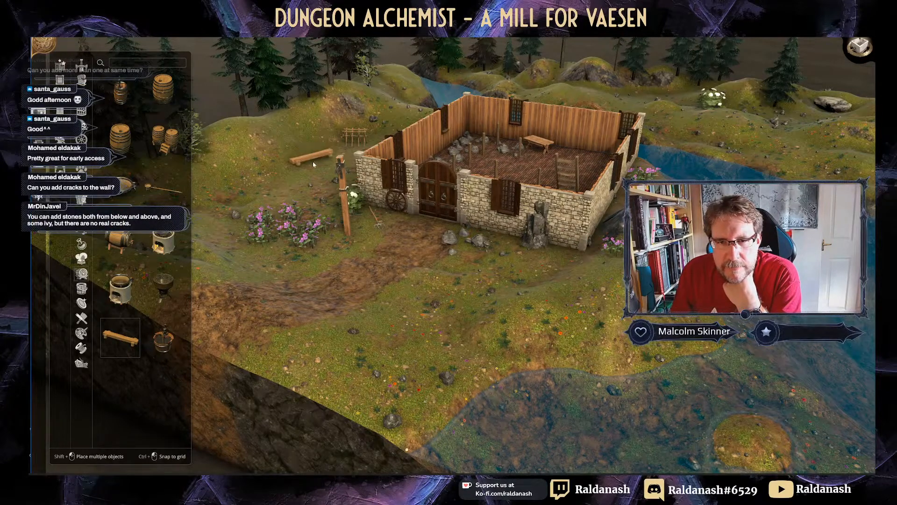
left_click(313, 164)
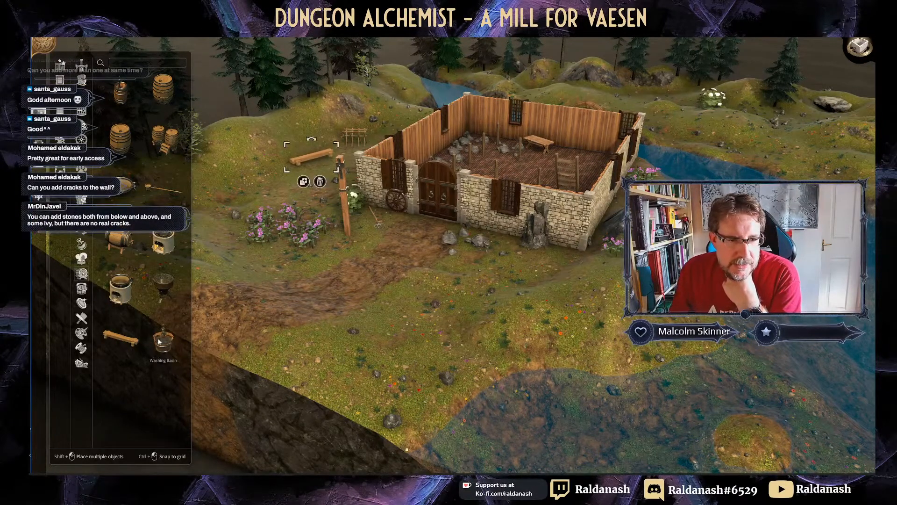
Step: Place a small wooden tub from the Housekeeping Tools at the end of the table inside the building
left_click(81, 288)
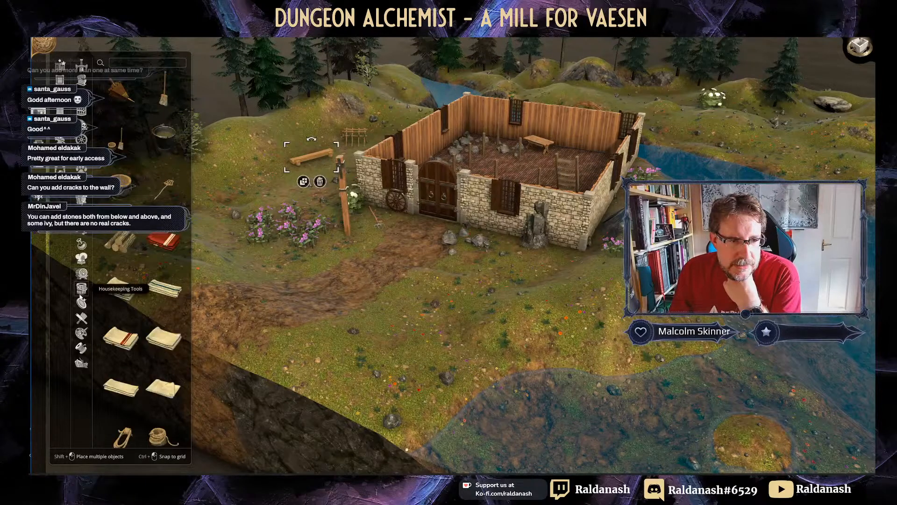
left_click(125, 195)
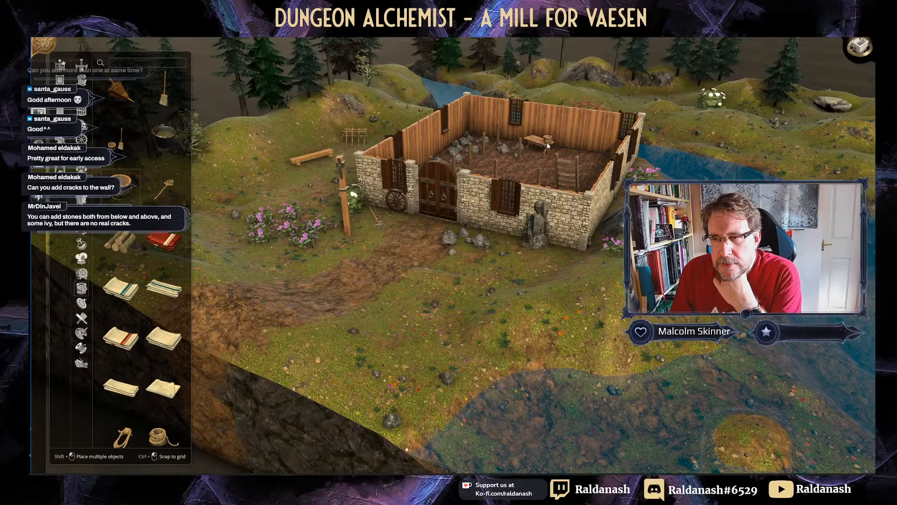
left_click(548, 146)
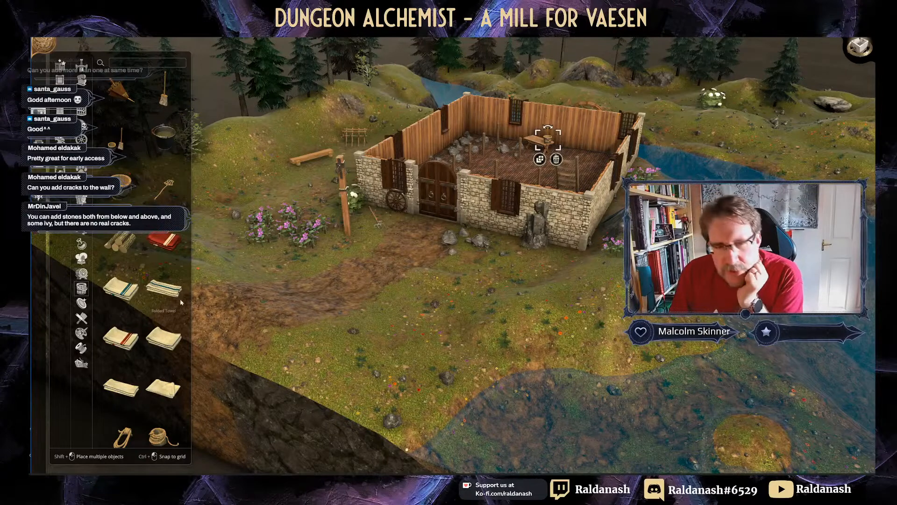
Step: Mount an empty tool rack from the Carpenter's Tools on the inside of the back wall, beside the shuttered window
left_click(81, 303)
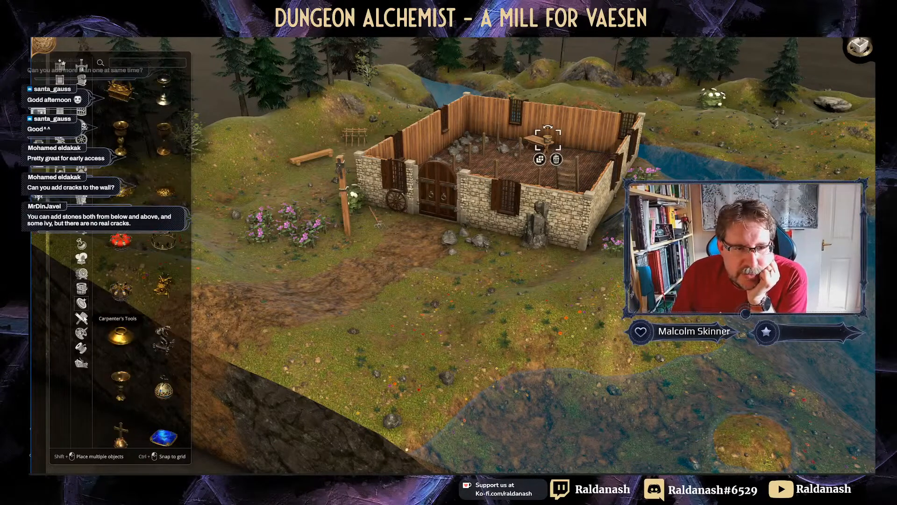
left_click(83, 319)
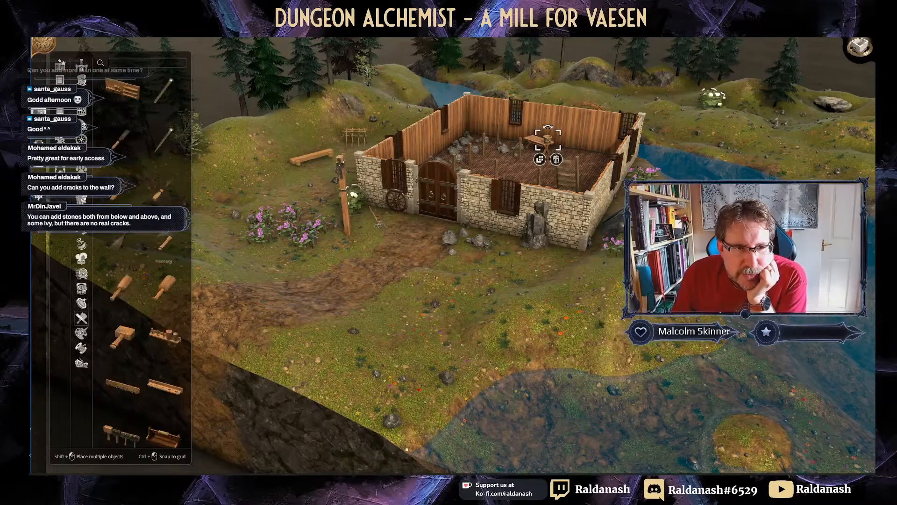
scroll(135, 394, "down", 1)
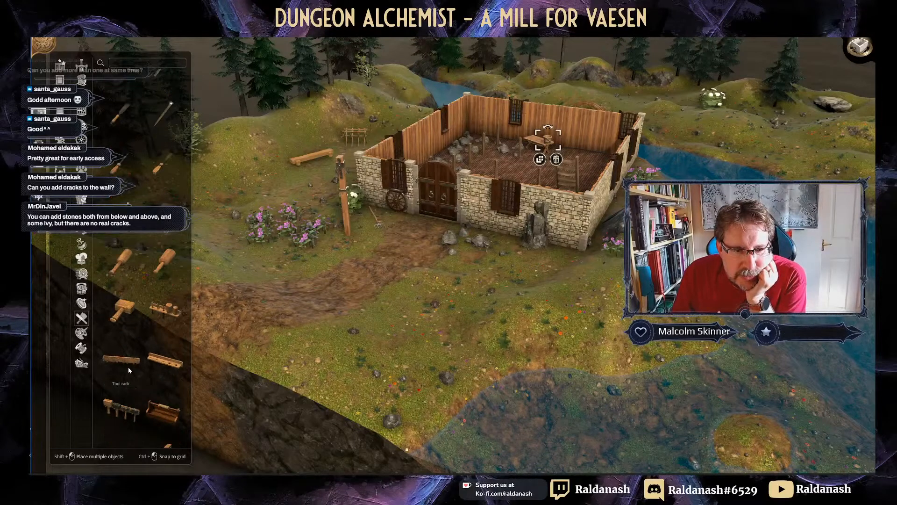
left_click(129, 371)
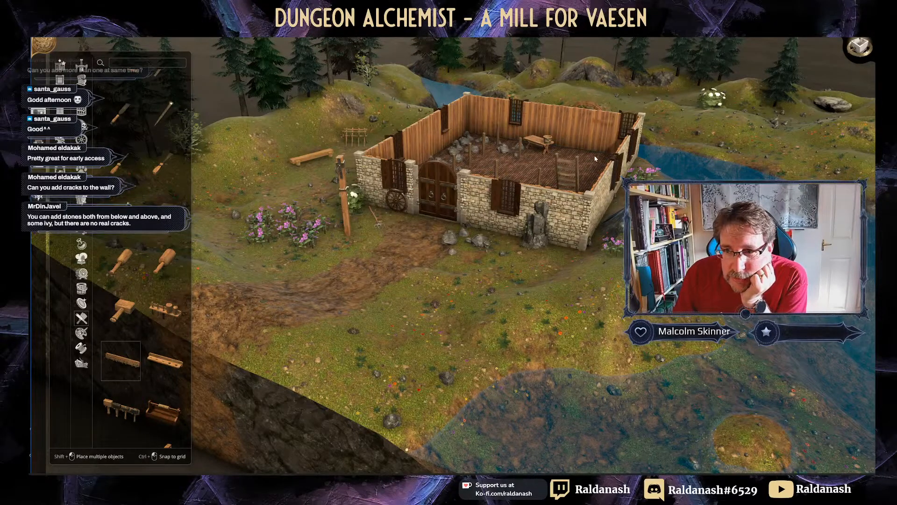
left_click(488, 111)
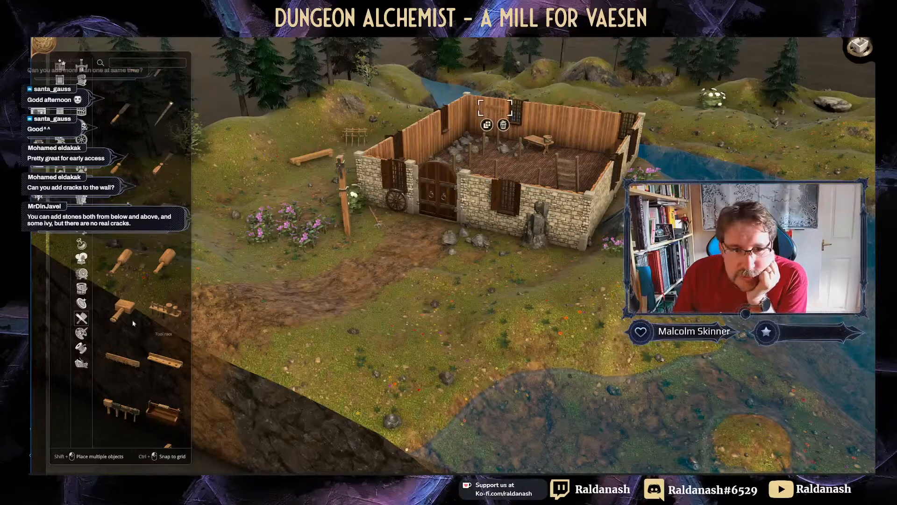
Step: Mount a tool rack with hanging tools on the inside of the wooden side wall, next to its window
scroll(150, 387, "down", 1)
left_click(127, 387)
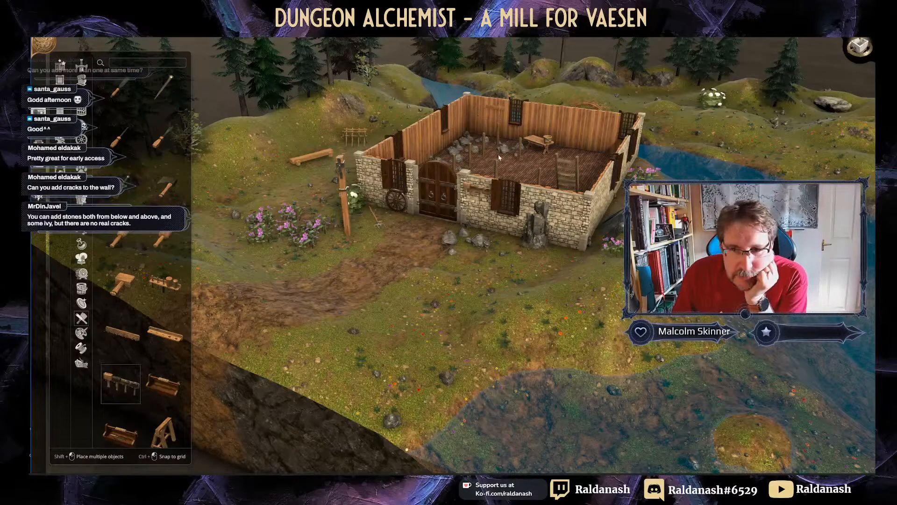
left_click(433, 153)
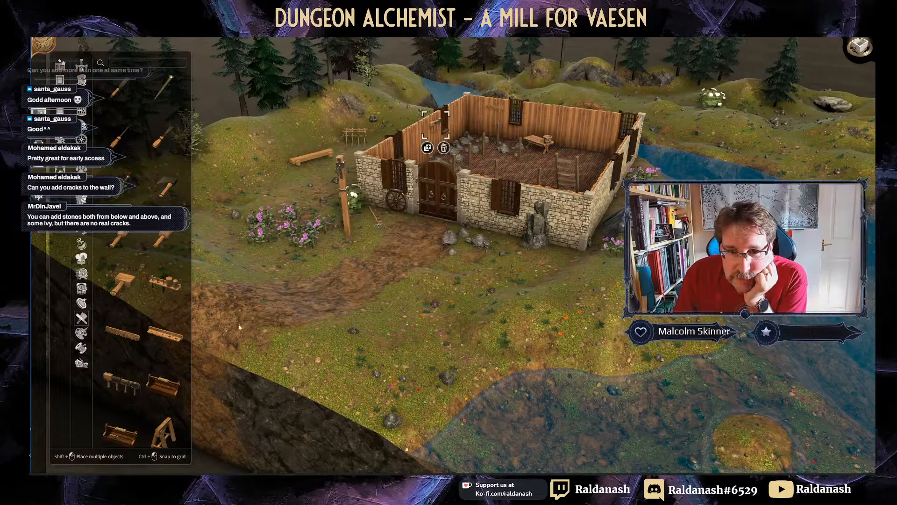
Step: Place a grindstone on the floor beside the table inside the building, enlarge it slightly and shift it towards the back wall
scroll(163, 380, "down", 3)
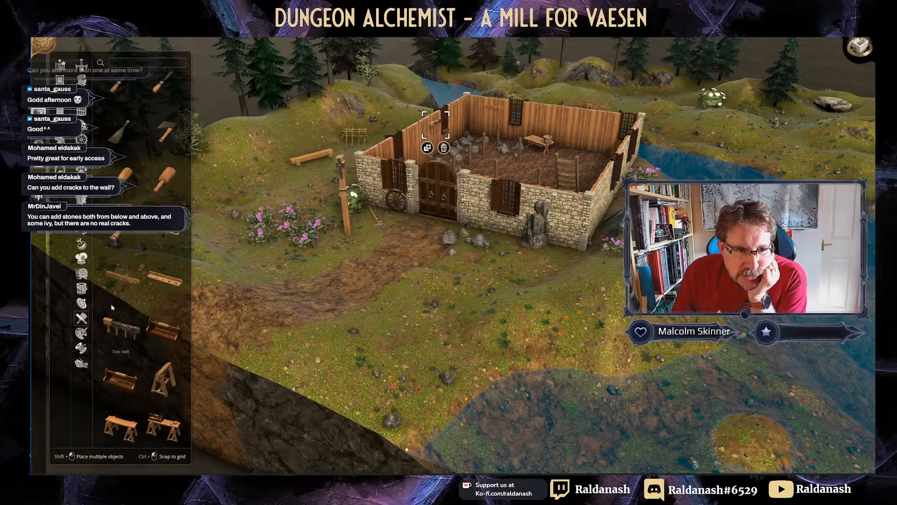
left_click(81, 348)
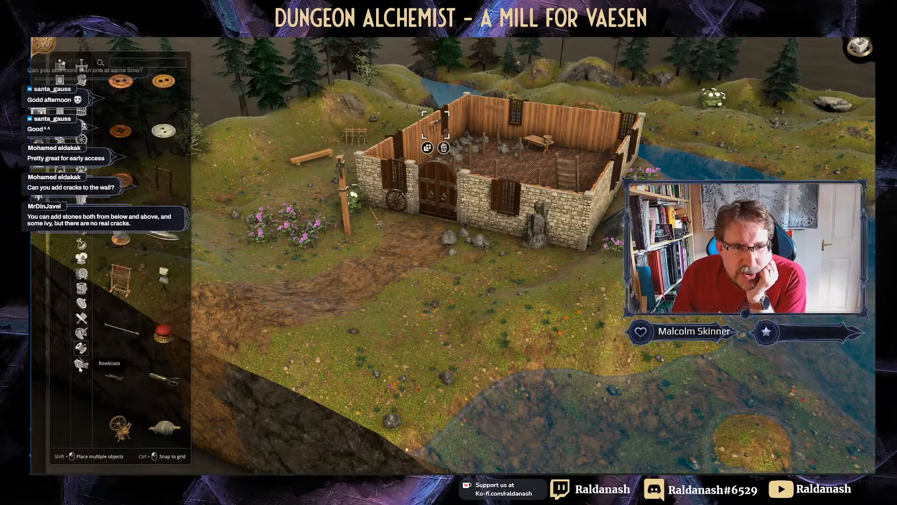
scroll(121, 336, "down", 1)
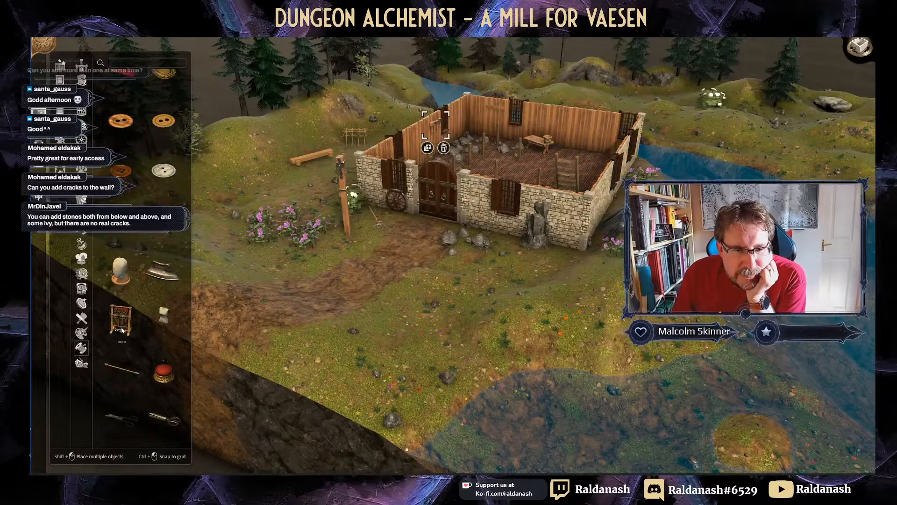
scroll(122, 336, "down", 3)
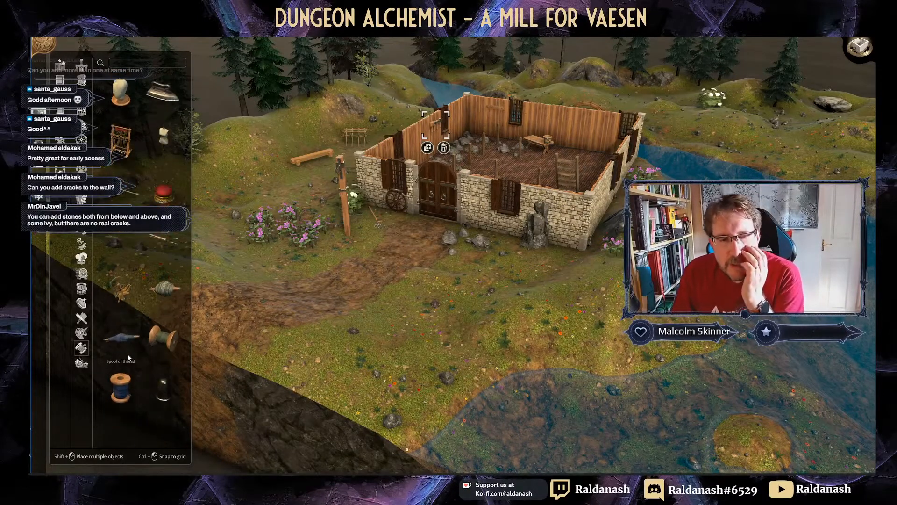
left_click(81, 95)
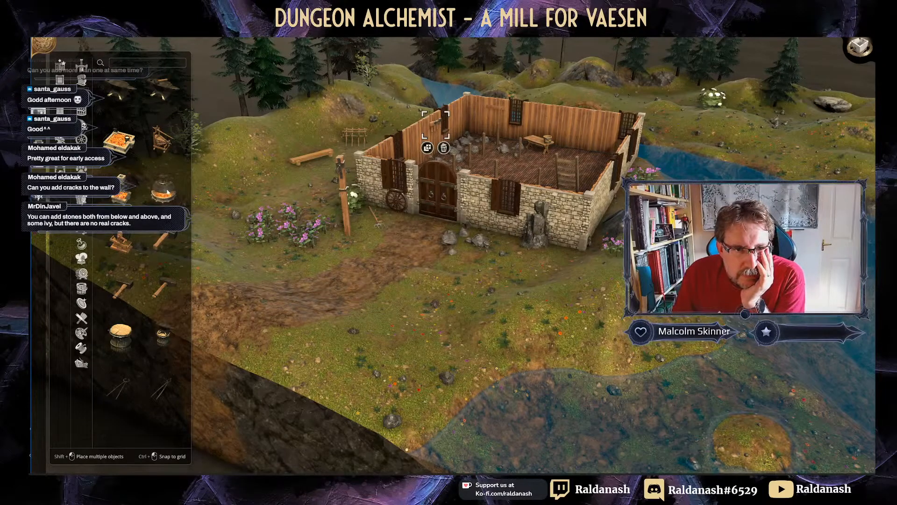
left_click(121, 243)
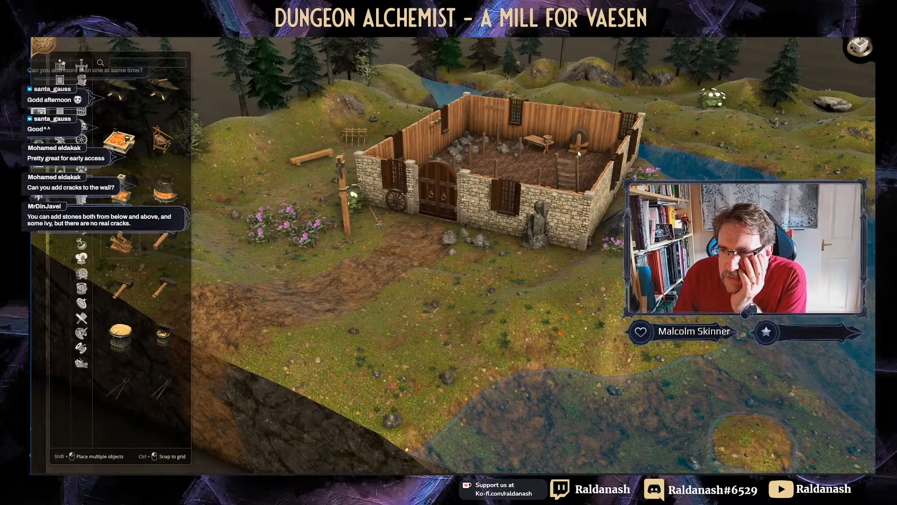
left_click(580, 151)
left_click_drag(597, 124, 608, 119)
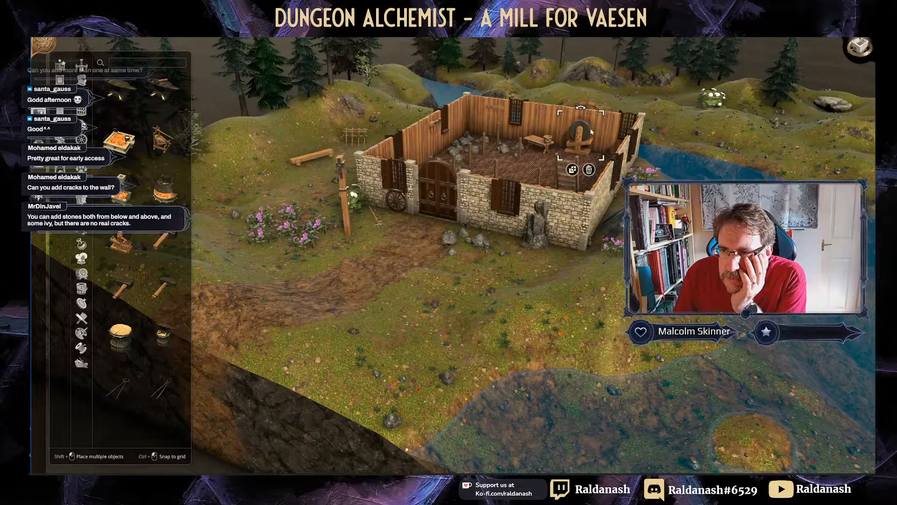
left_click_drag(580, 145, 580, 143)
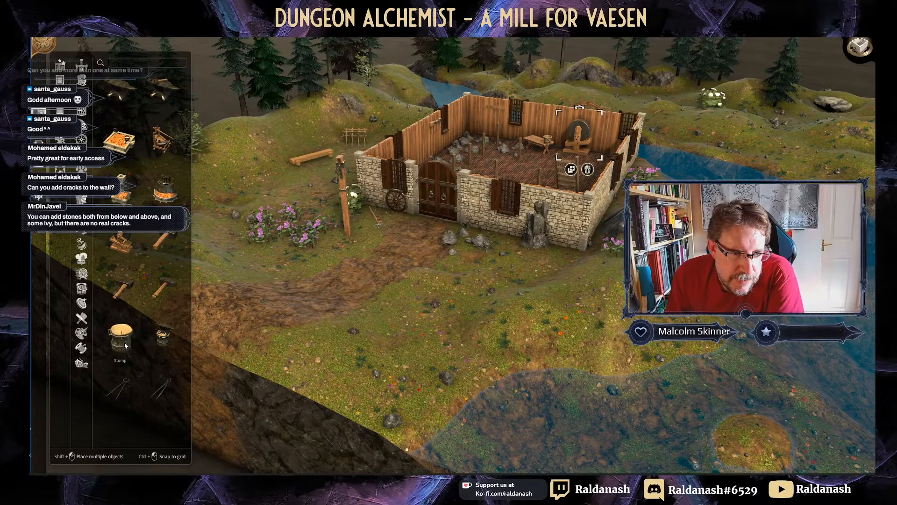
left_click(81, 333)
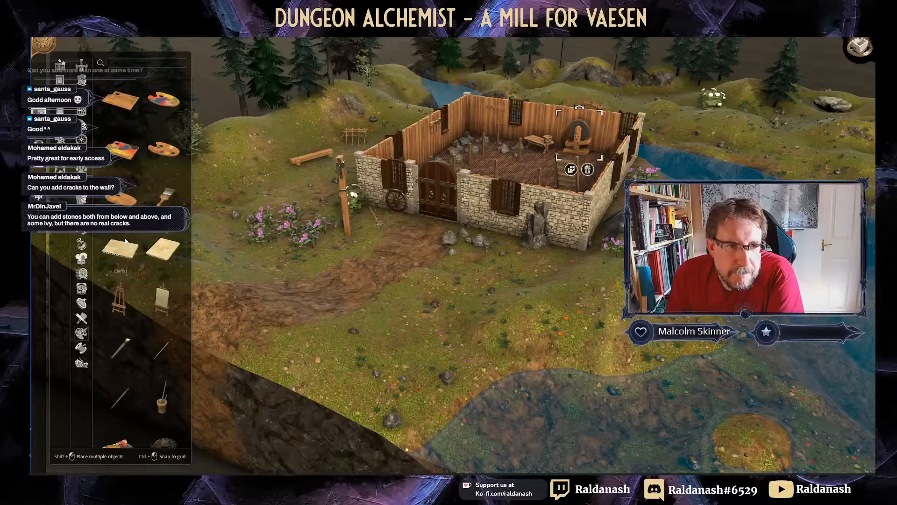
scroll(125, 241, "down", 3)
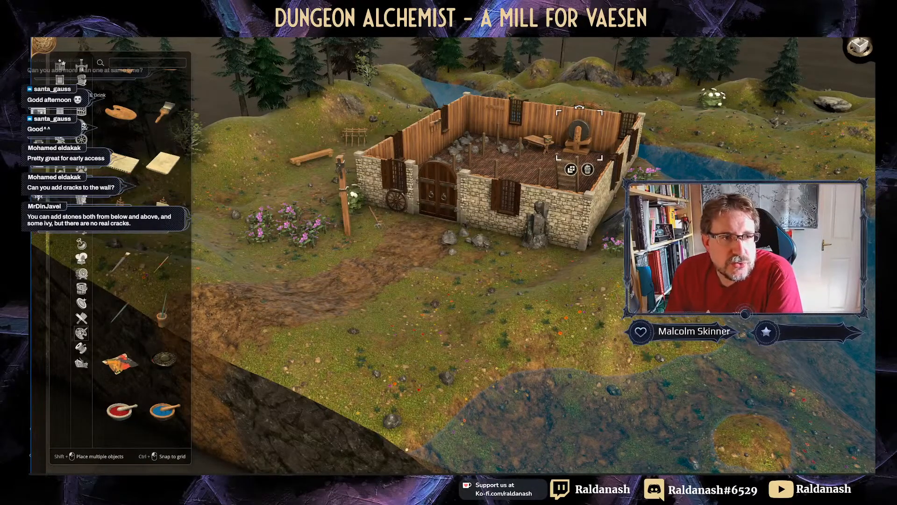
left_click(60, 169)
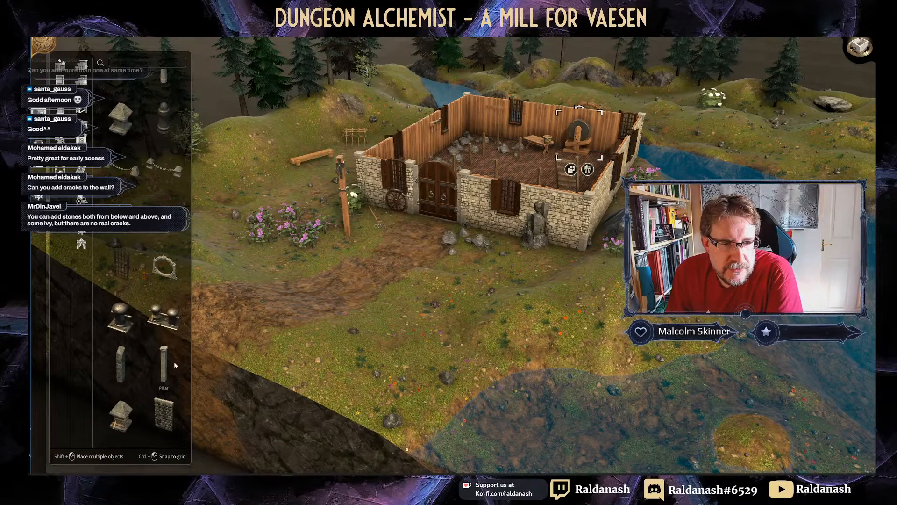
scroll(95, 263, "up", 1)
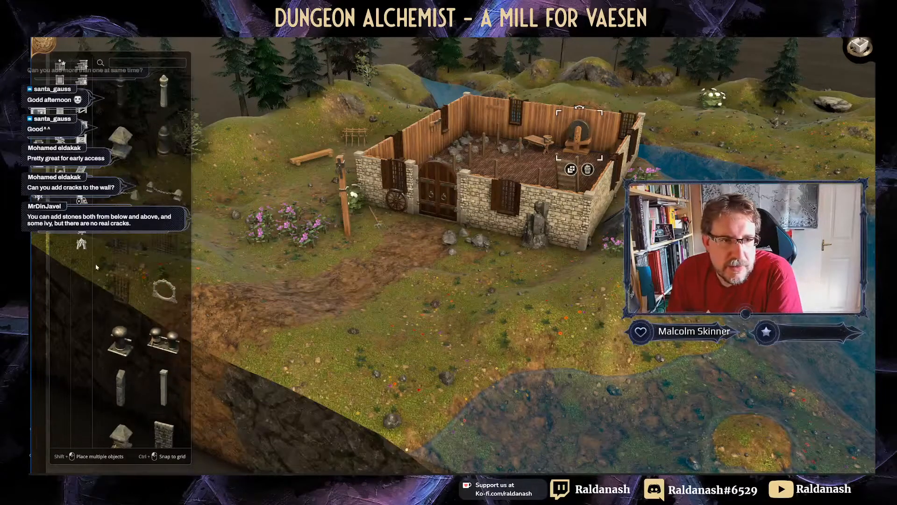
Step: Lay two wooden planks end to end on the riverbank along the mill's stone wall, starting beside the water wheel
left_click(81, 140)
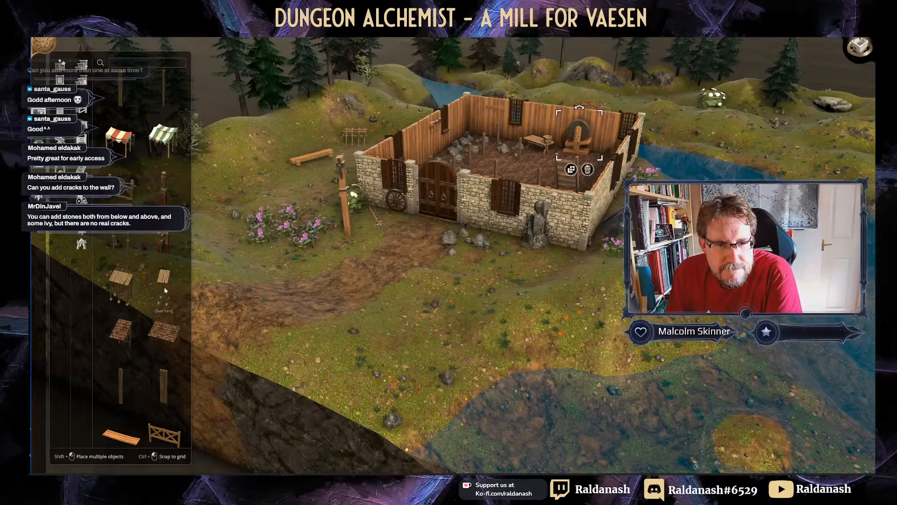
left_click(167, 340)
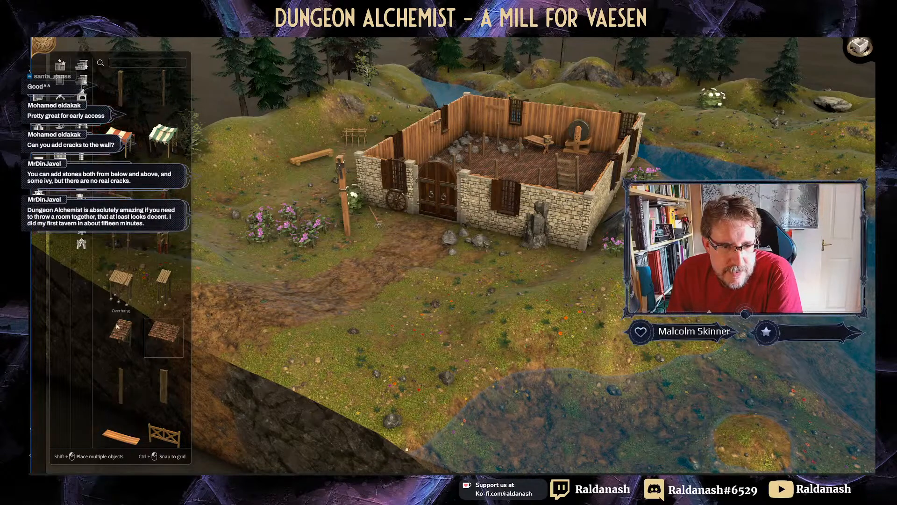
left_click(120, 438)
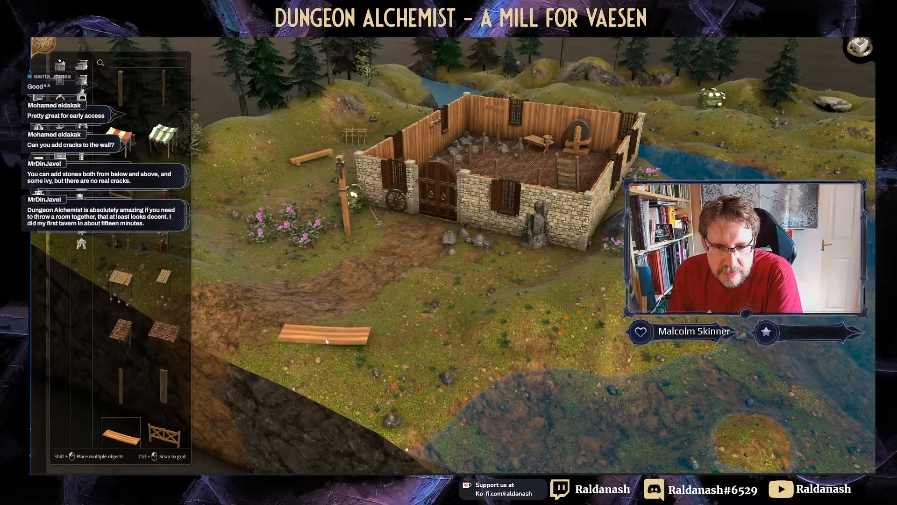
scroll(139, 366, "down", 1)
scroll(150, 373, "down", 1)
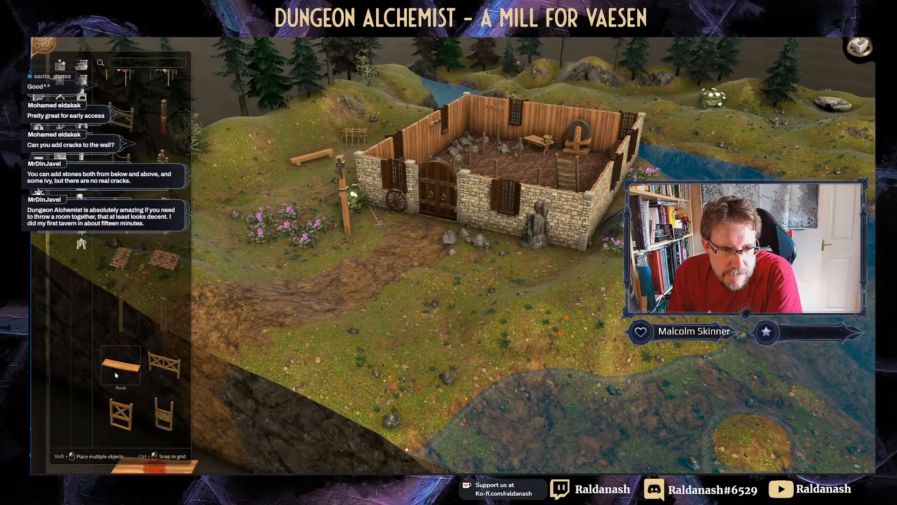
middle_click_drag(560, 327, 436, 395)
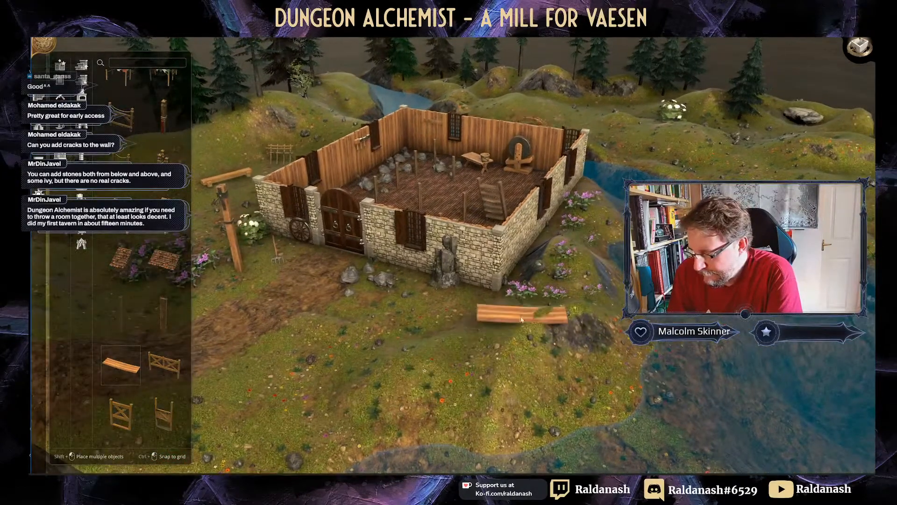
middle_click_drag(528, 318, 346, 291)
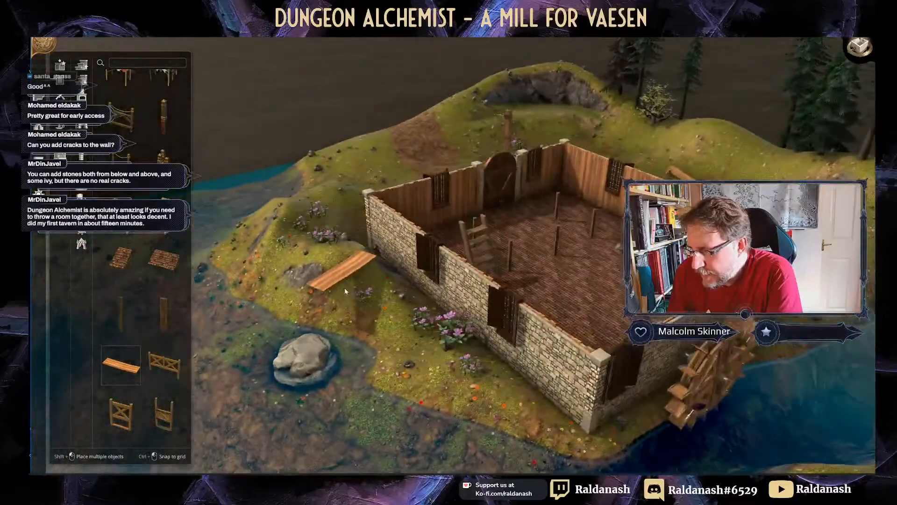
middle_click_drag(401, 336, 301, 285)
middle_click_drag(685, 305, 504, 323)
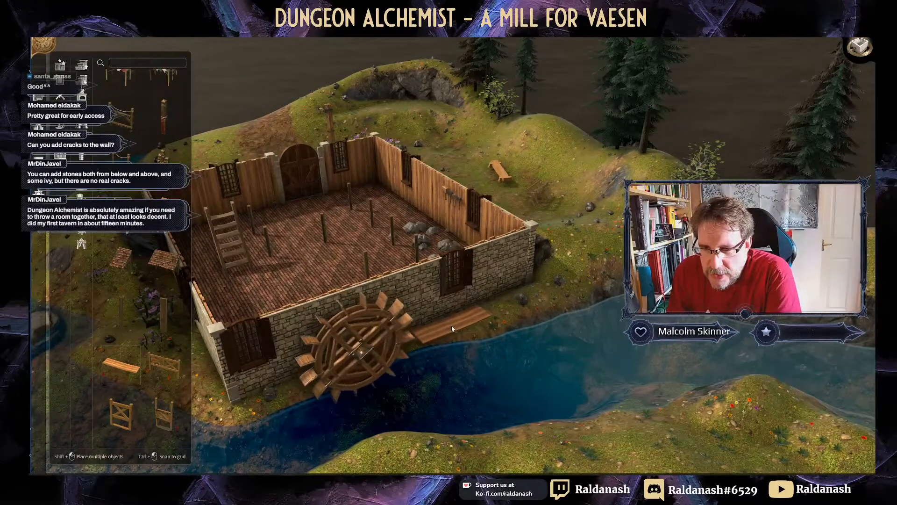
left_click(452, 328)
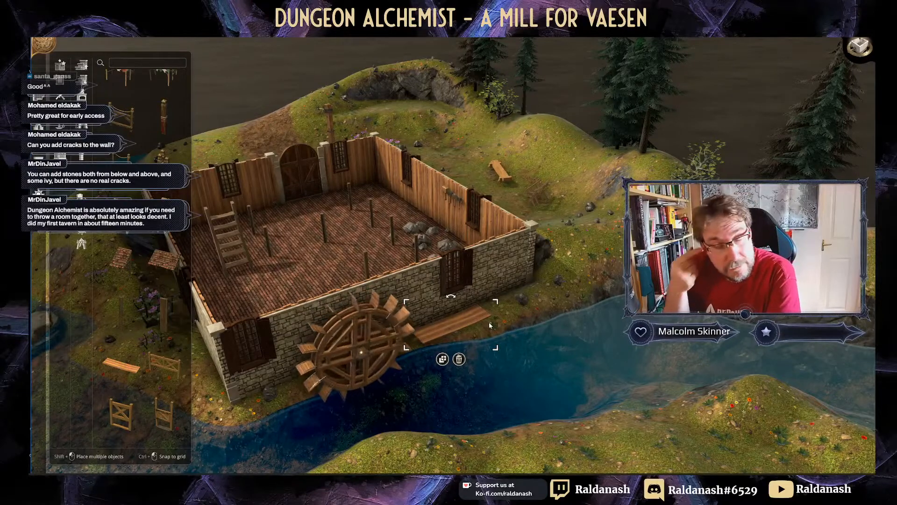
left_click(121, 365)
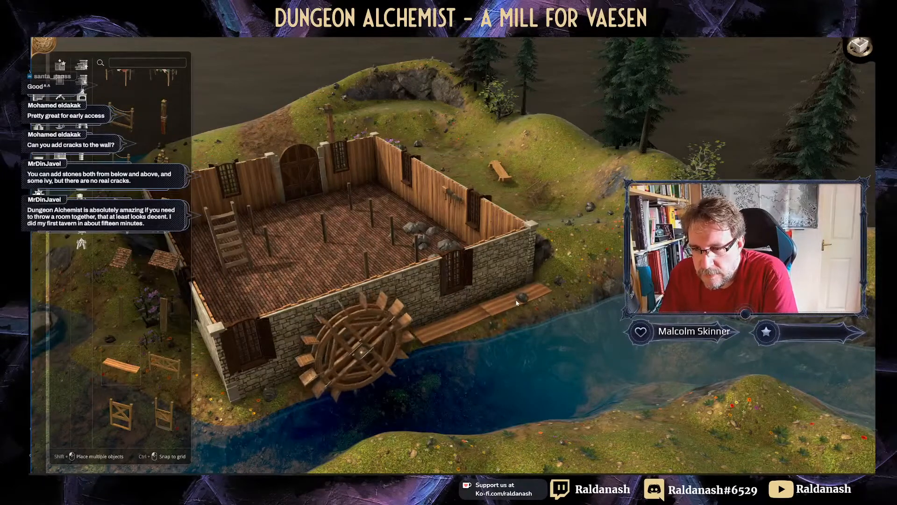
left_click(516, 303)
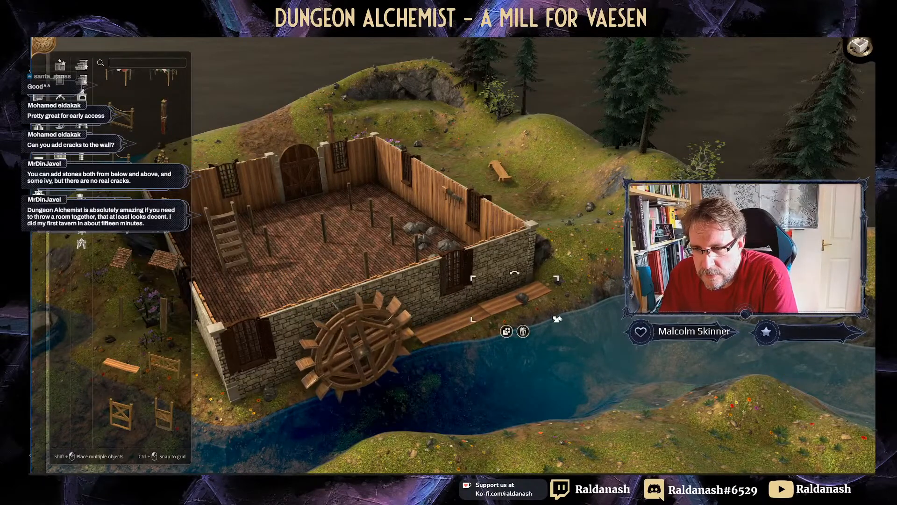
middle_click_drag(551, 318, 484, 281)
right_click_drag(484, 280, 530, 228)
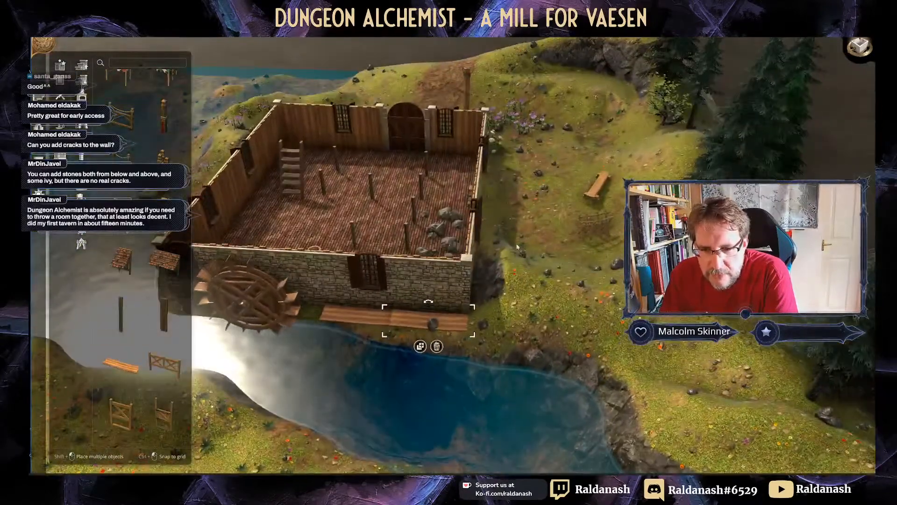
left_click(168, 365)
scroll(548, 371, "up", 3)
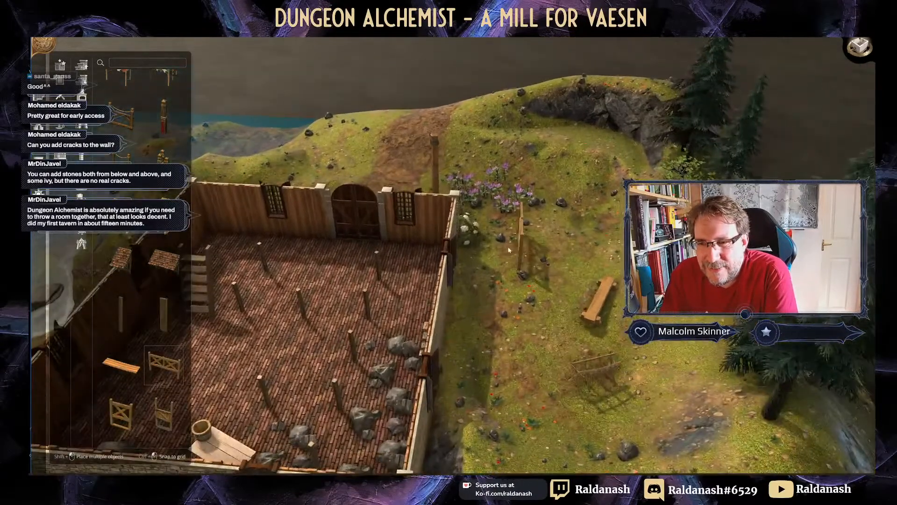
right_click_drag(548, 371, 327, 247)
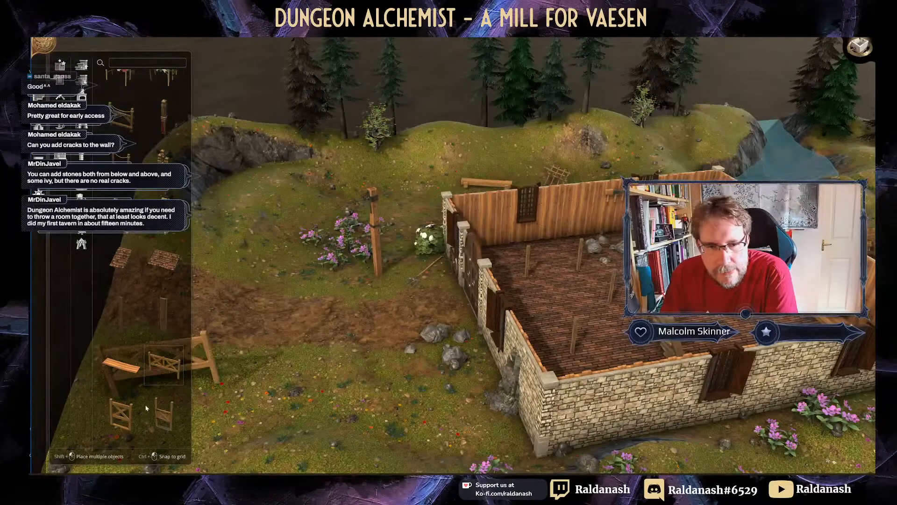
scroll(150, 324, "up", 3)
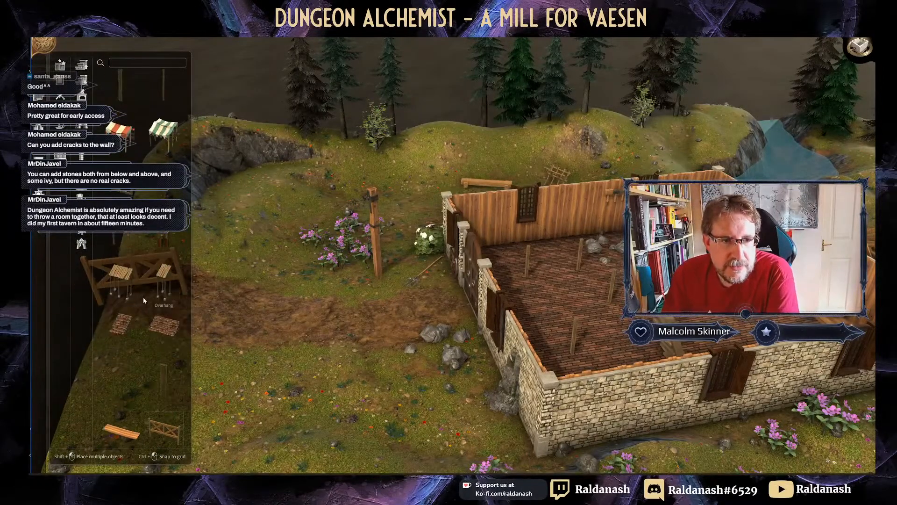
left_click(122, 93)
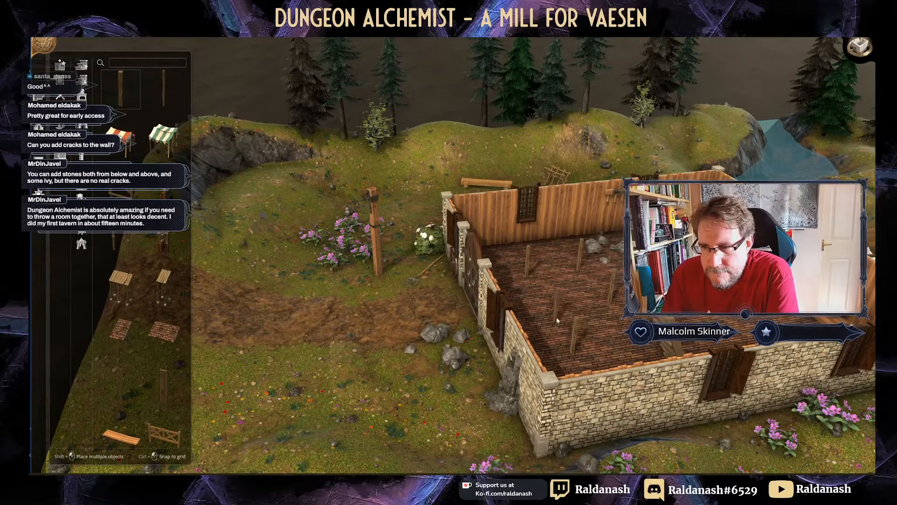
middle_click_drag(559, 316, 617, 258)
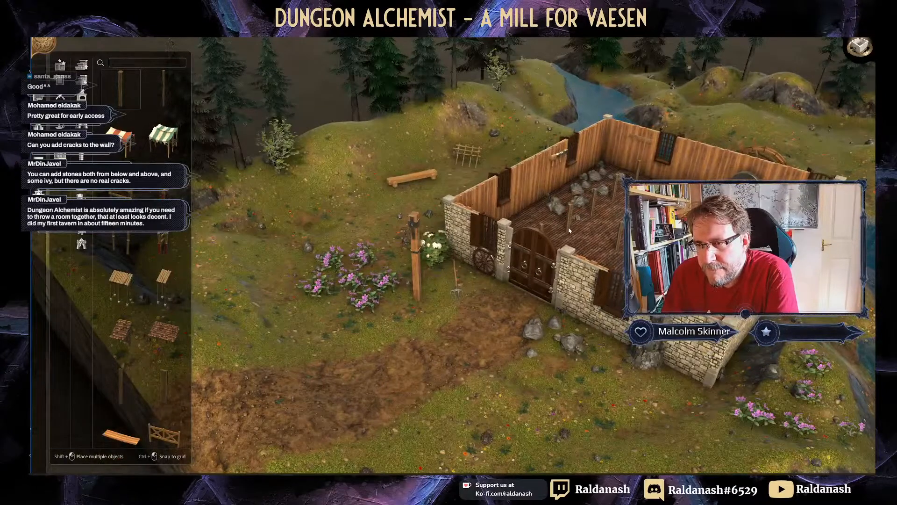
Step: Enlarge the wooden post just inside the mill's entrance, near the side wall
left_click(542, 229)
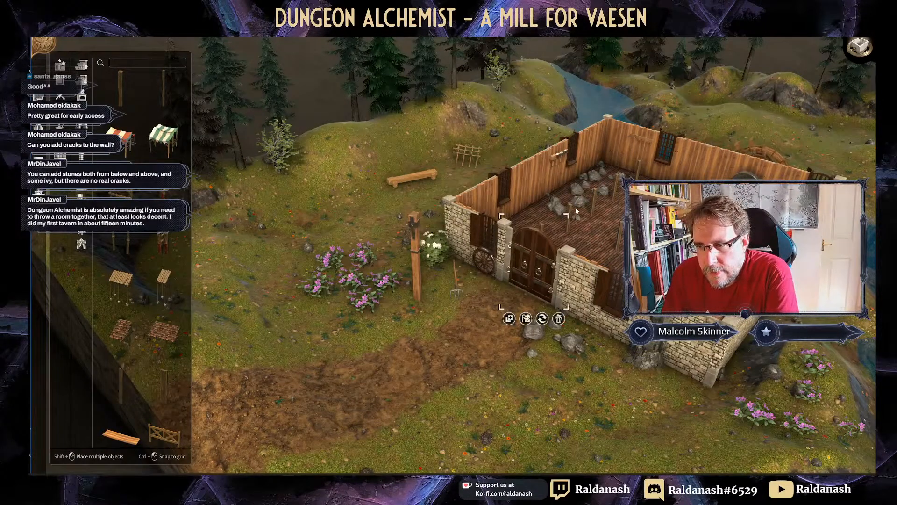
middle_click_drag(581, 237, 507, 254)
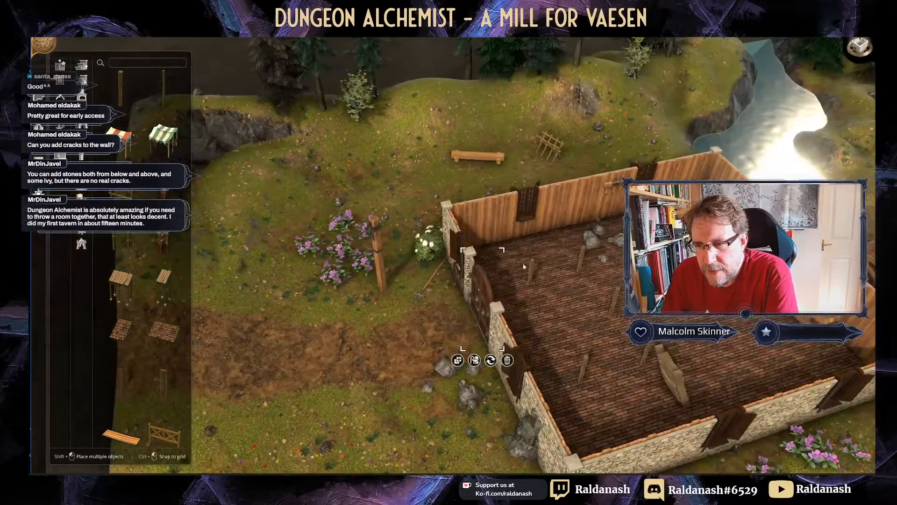
left_click(532, 266)
left_click_drag(540, 257, 574, 233)
middle_click_drag(573, 272, 623, 212)
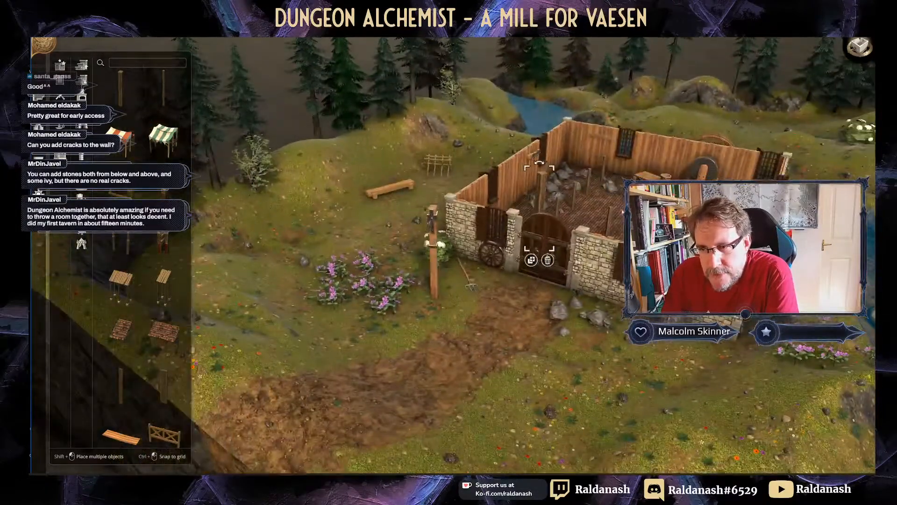
Step: Enlarge the remaining posts in the row running from the entrance towards the back wall to a similar height
left_click(559, 202)
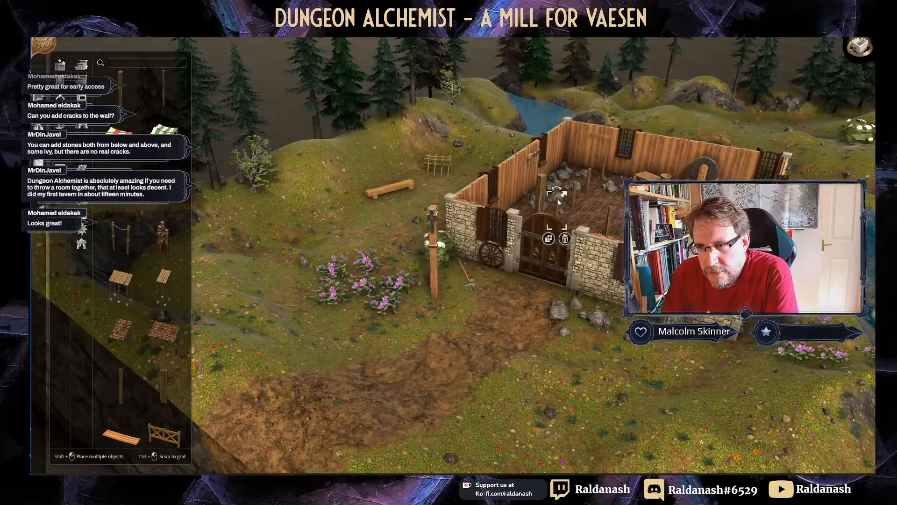
left_click_drag(565, 196, 595, 160)
left_click(577, 187)
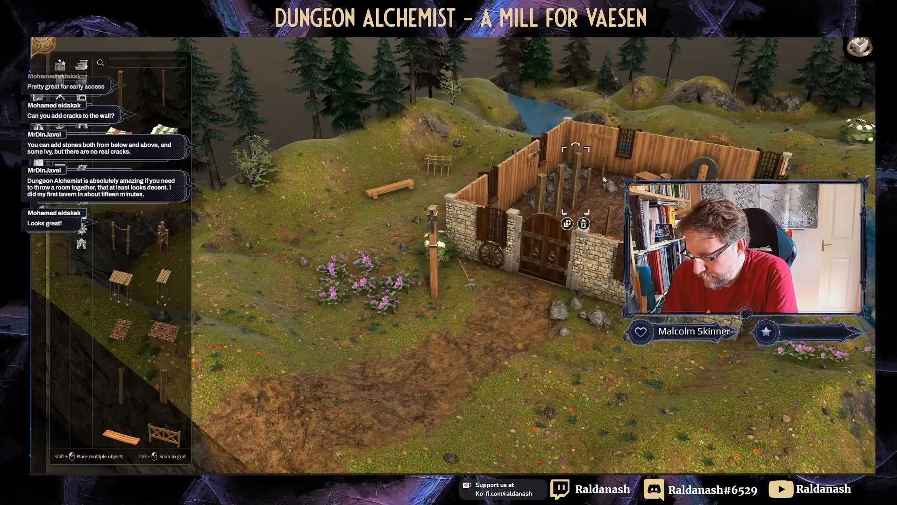
left_click(591, 175)
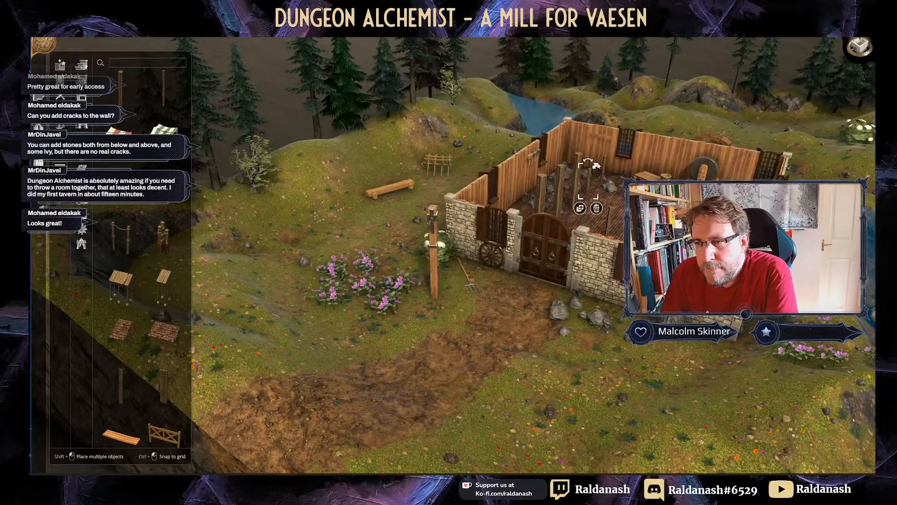
left_click_drag(597, 166, 623, 142)
left_click(607, 157)
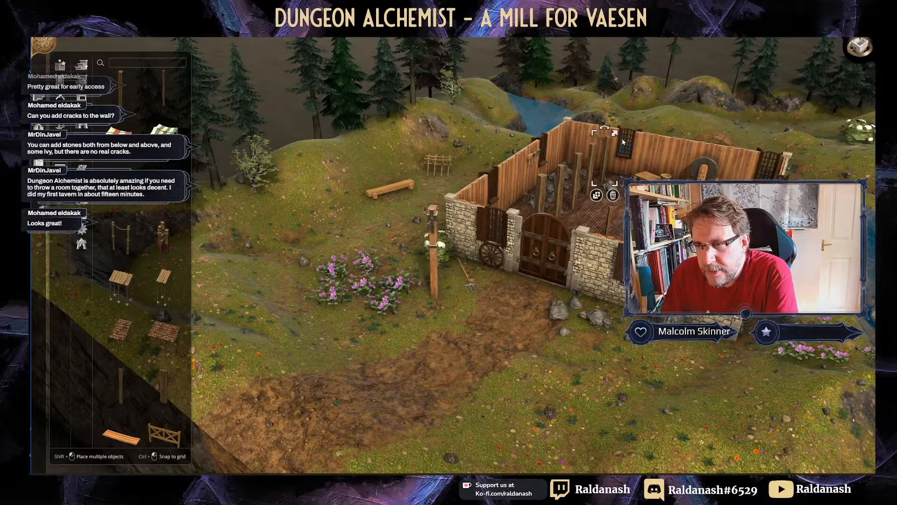
Step: Enlarge wooden posts in the second row inside the mill to match the first row
left_click(611, 219)
left_click_drag(620, 209, 653, 160)
left_click(634, 187)
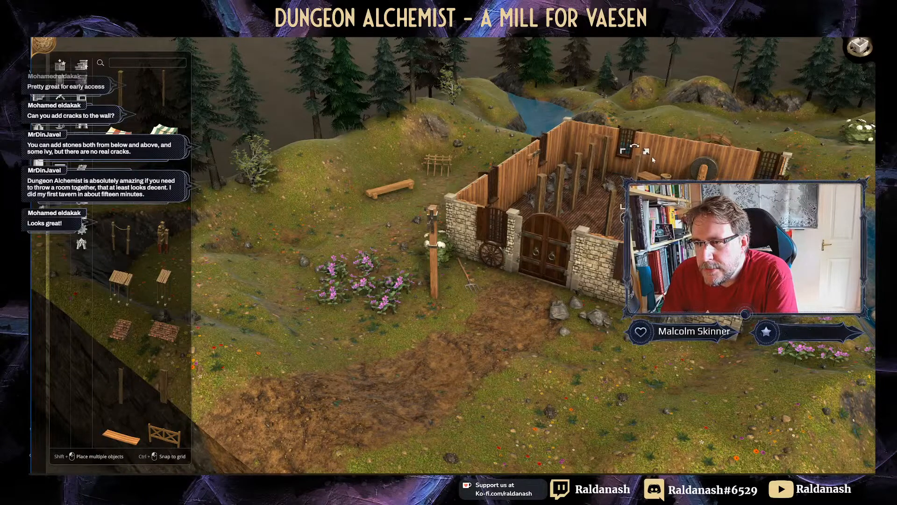
left_click(655, 189)
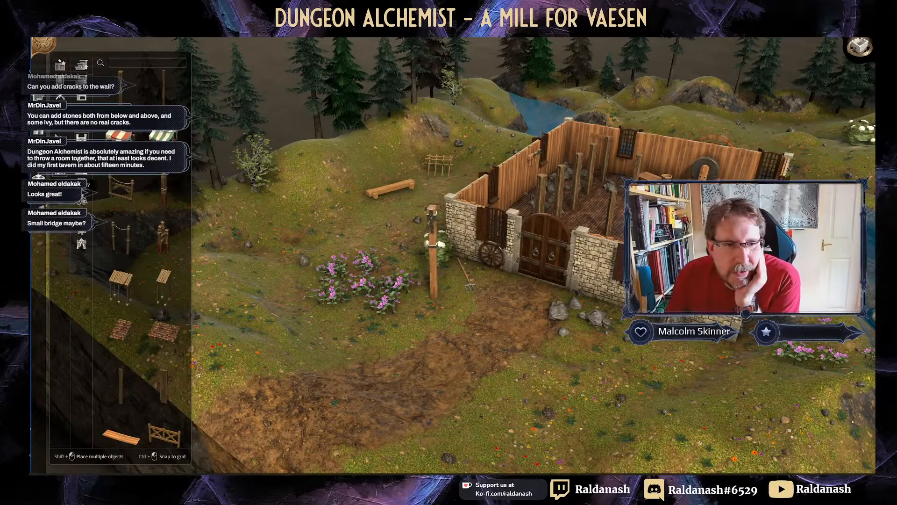
Step: Search the object library for "sac", and browse the storage props for barrels, pots and crates suited to the mill
left_click(126, 66)
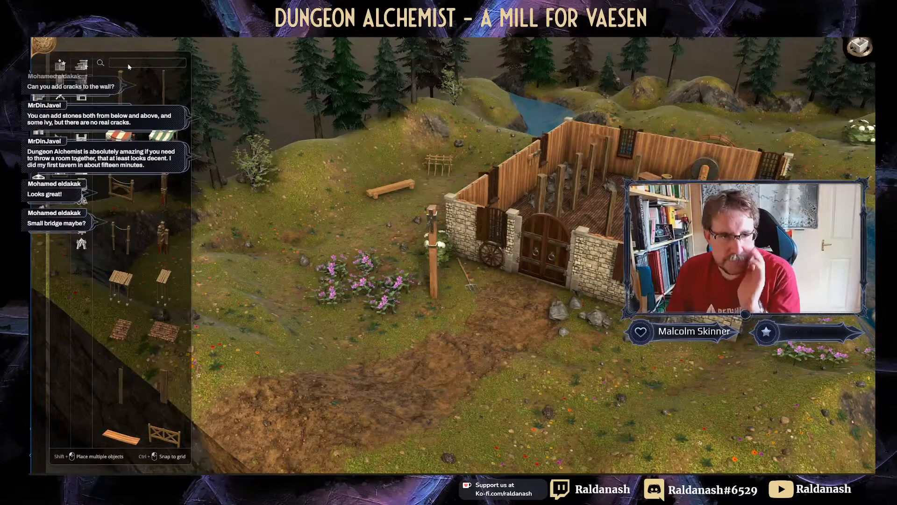
type("sad")
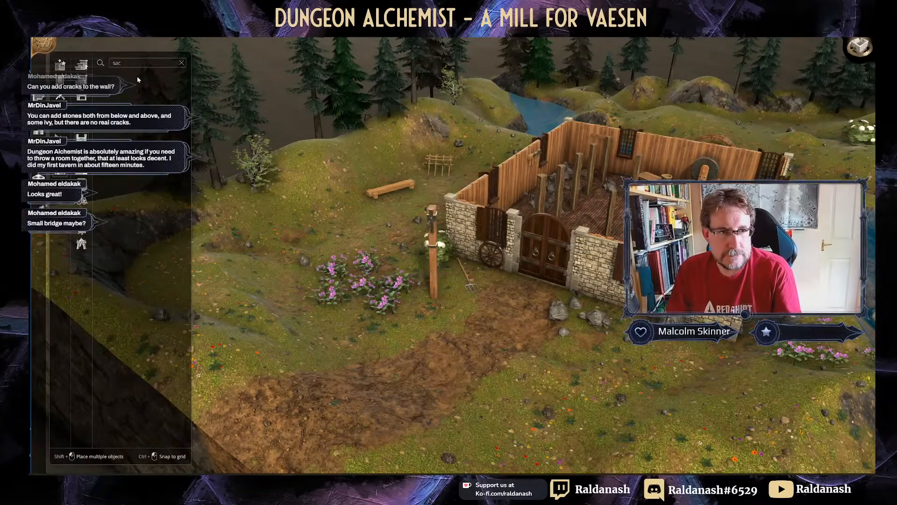
key("BackSpace")
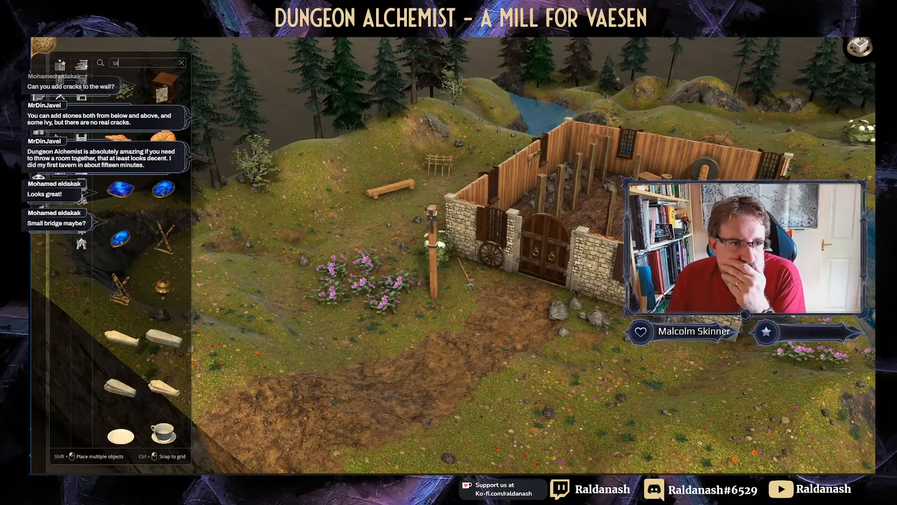
key("BackSpace")
key("BackSpace")
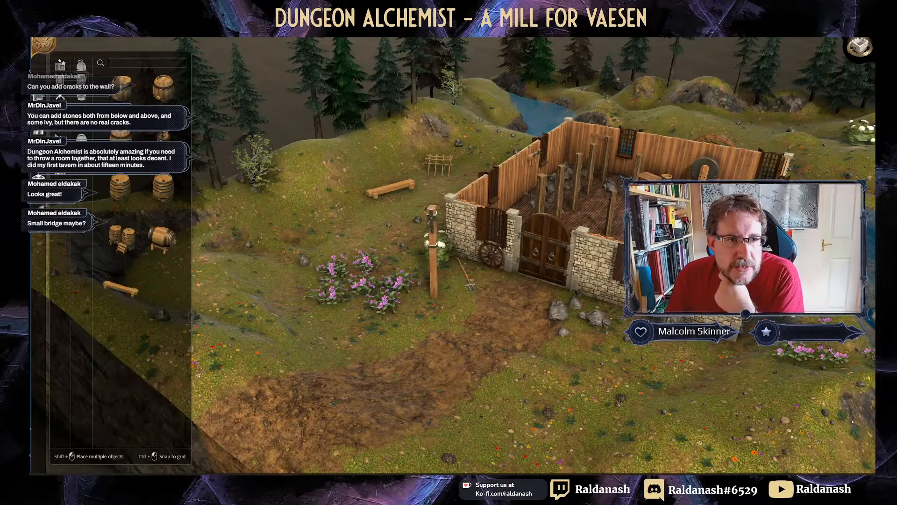
left_click(82, 137)
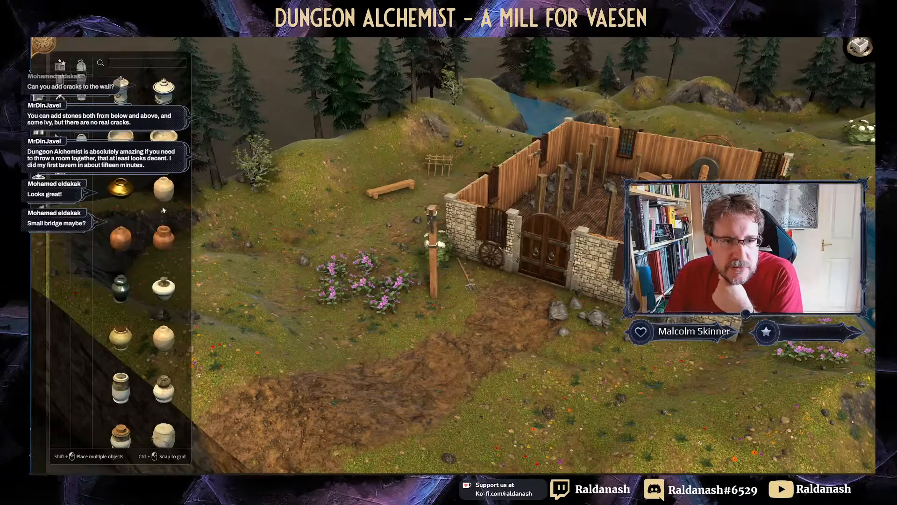
scroll(164, 210, "down", 3)
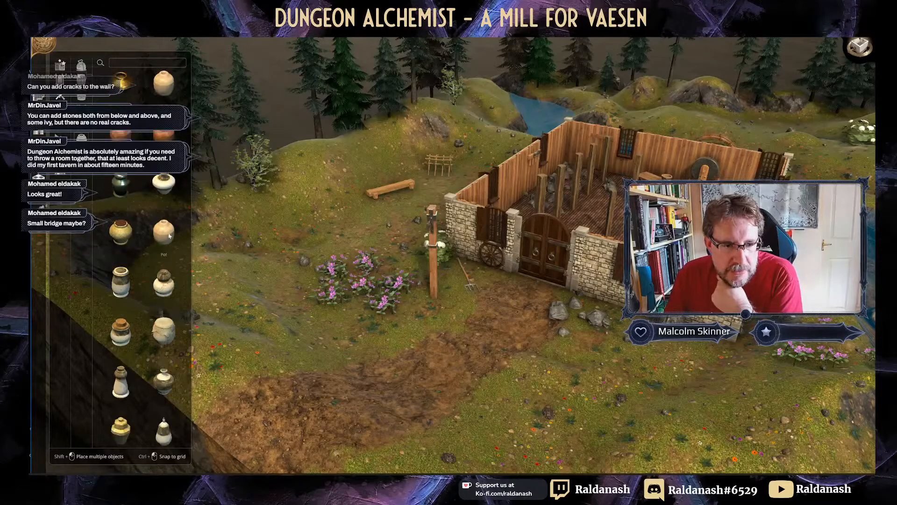
scroll(170, 236, "down", 5)
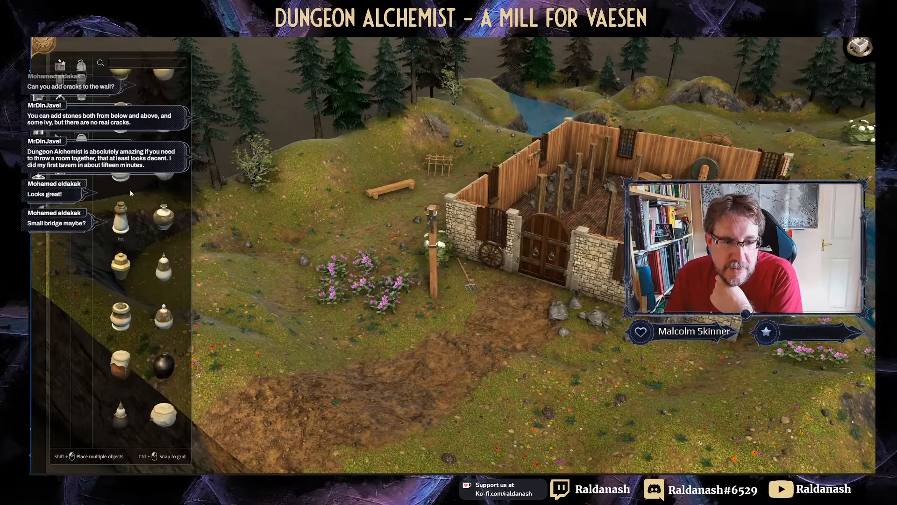
left_click(82, 155)
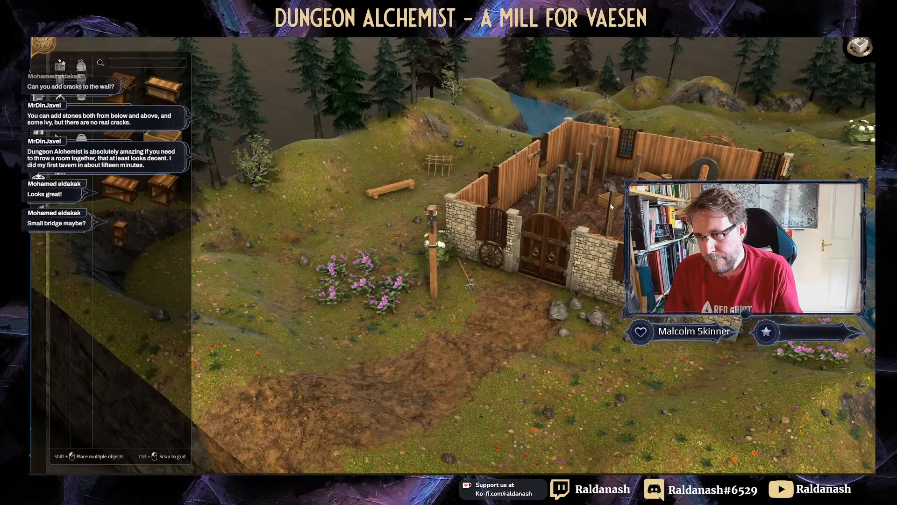
Step: Place a terracotta pot on the wooden table inside the mill, near the millstone
left_click(609, 200)
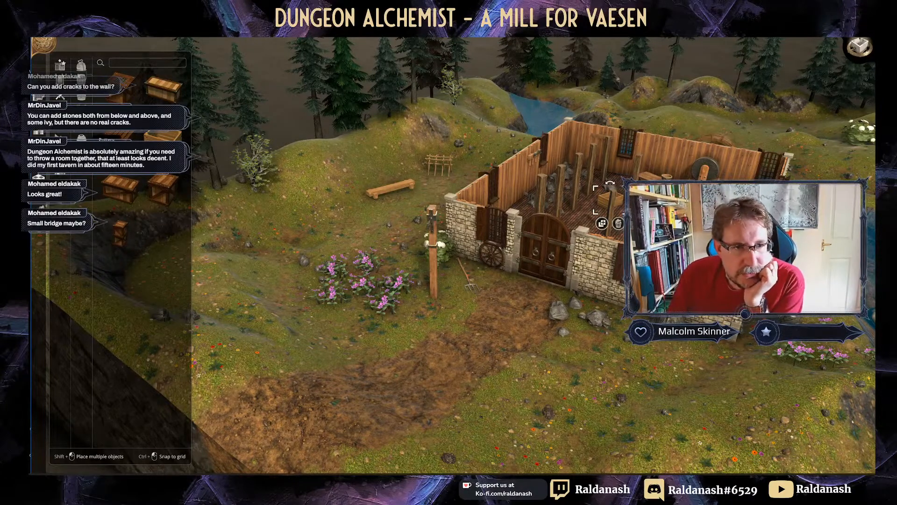
left_click(81, 139)
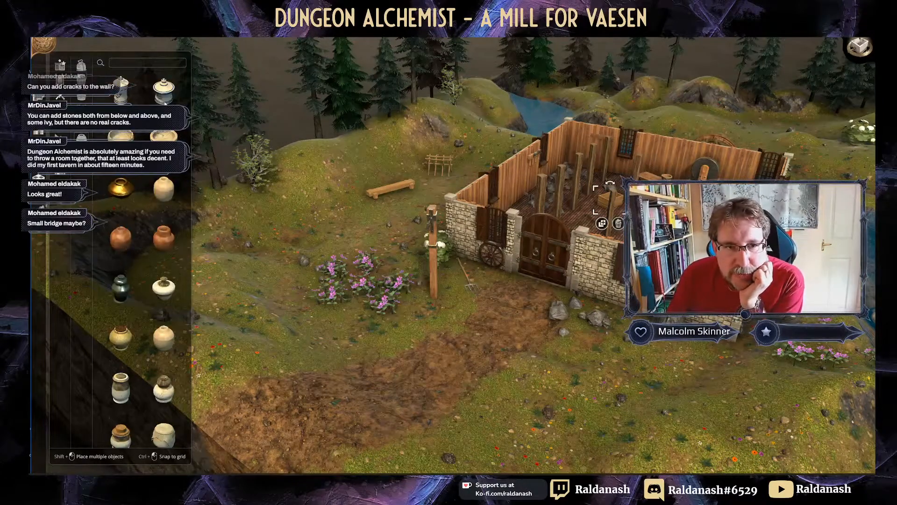
left_click(164, 246)
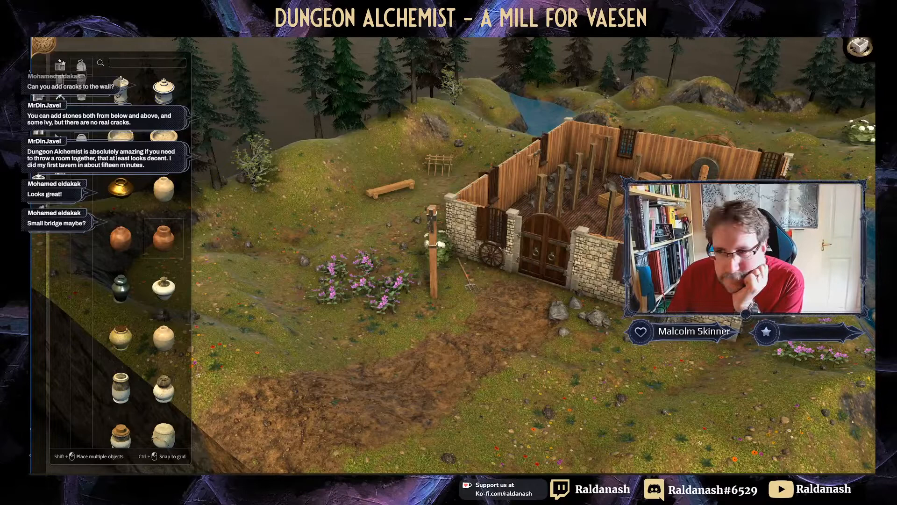
left_click(647, 176)
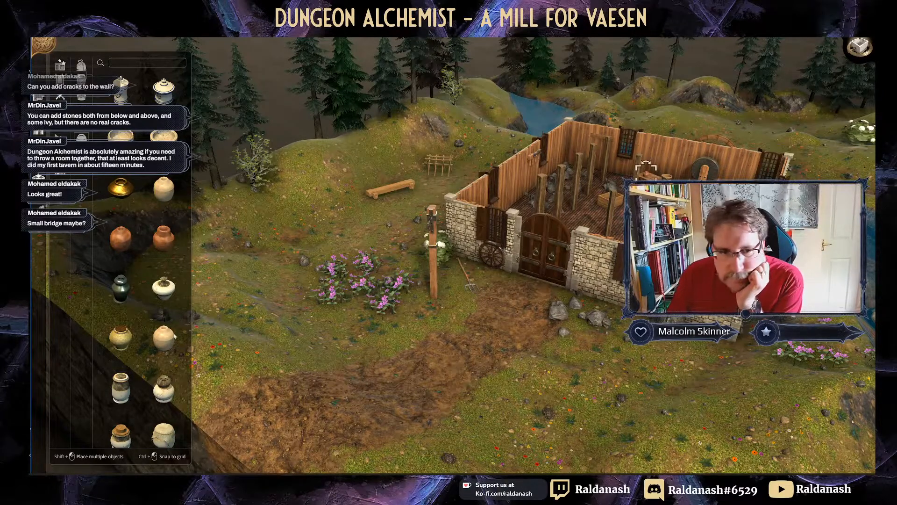
left_click(81, 117)
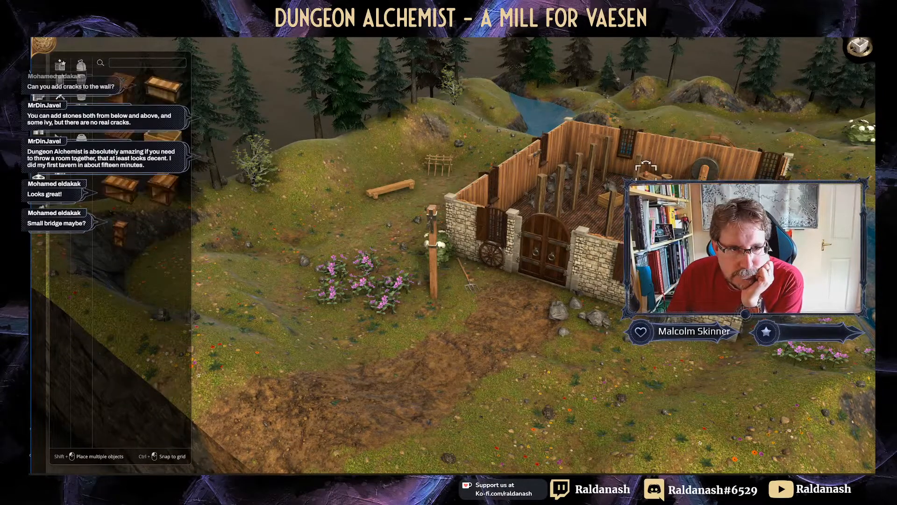
left_click(81, 80)
left_click(82, 98)
left_click(163, 92)
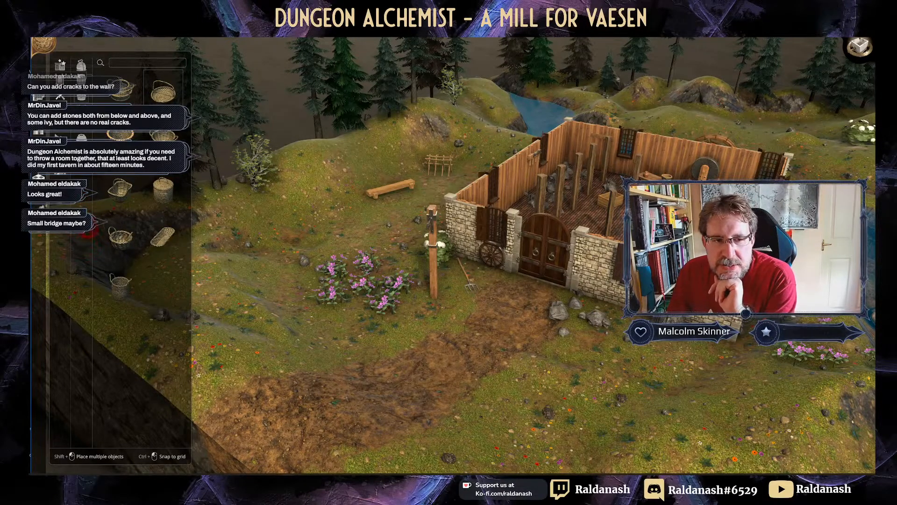
Step: Find a wooden bridge by searching for "brid" and place it across the river beside the mill's water wheel corner
type("rid")
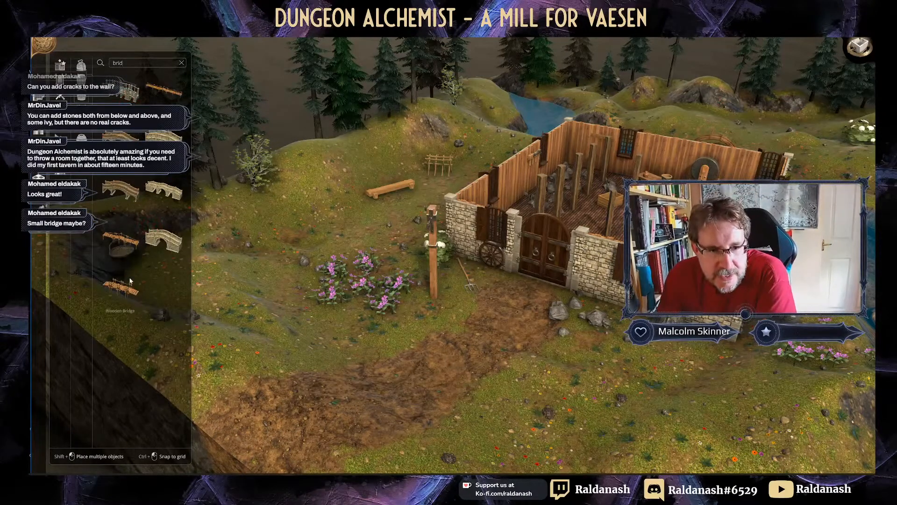
left_click(131, 291)
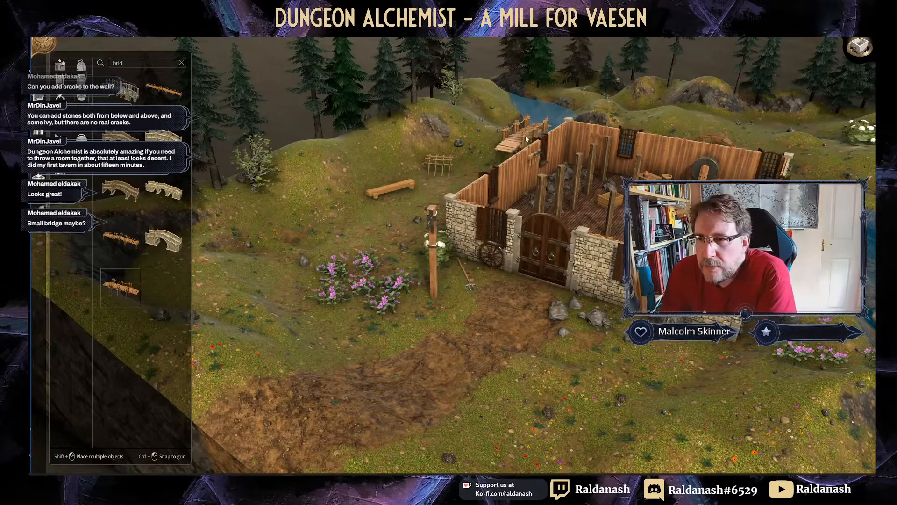
key("d")
key("d")
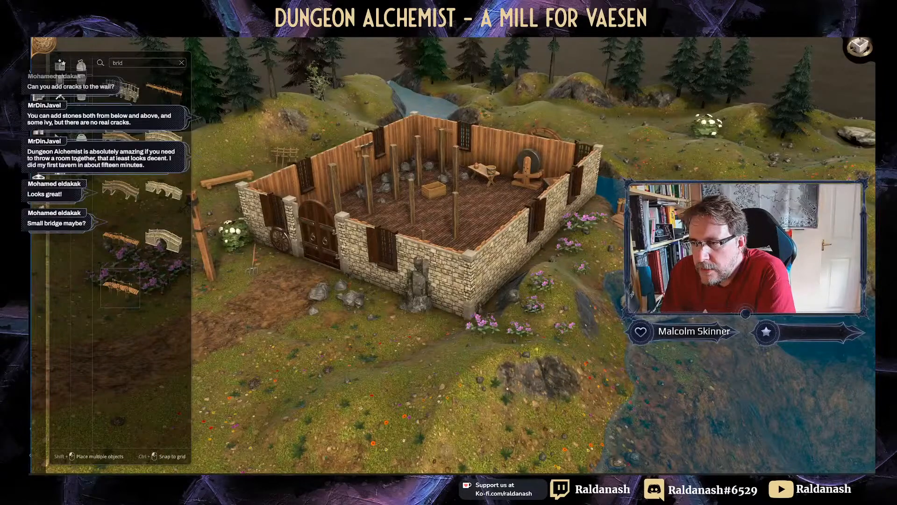
left_click(646, 216)
key("e")
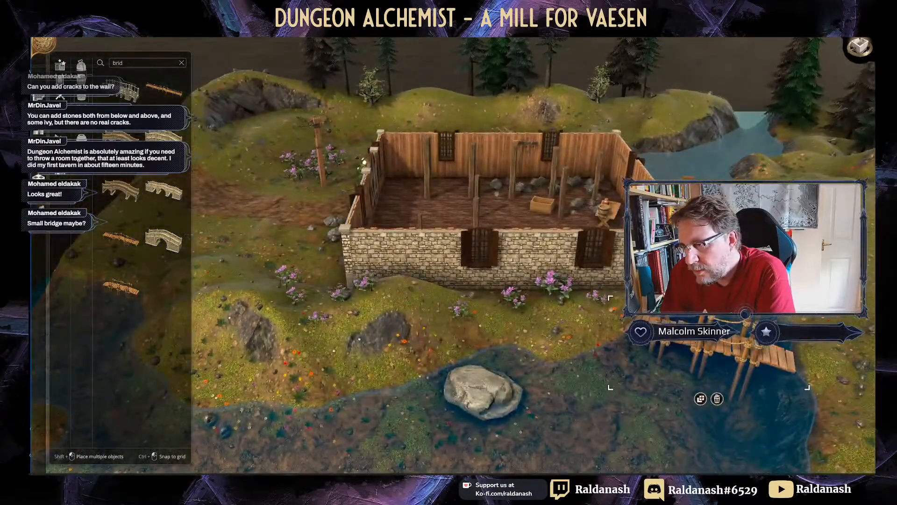
Step: Shift the wooden bridge slightly so it spans the river between both banks, and enlarge it a little
key("q")
left_click_drag(713, 334, 721, 335)
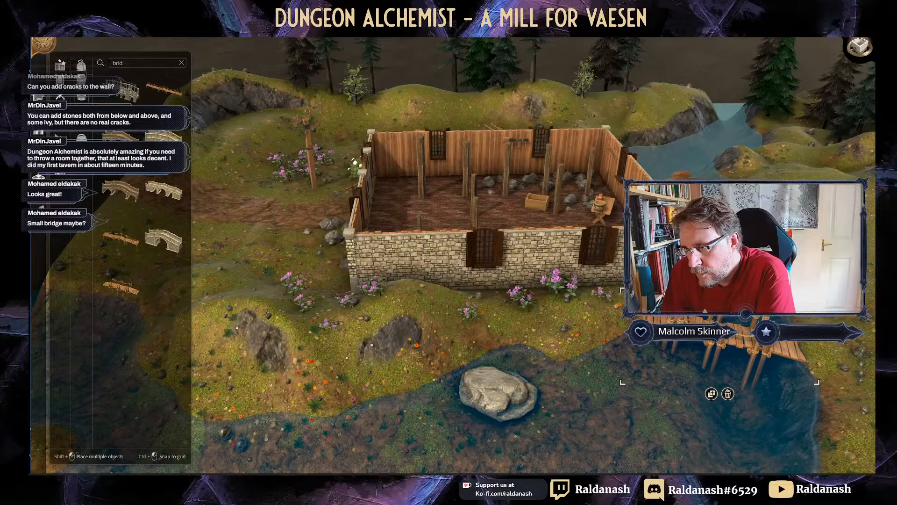
key("plus")
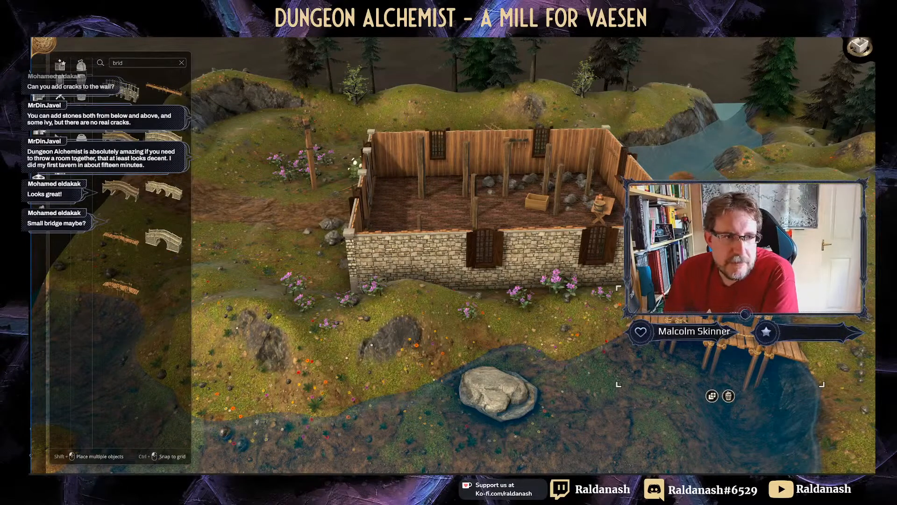
Step: Reshape the riverbank mound below the mill's stone side wall into a level walkway, using a smaller terrain brush
left_click(38, 210)
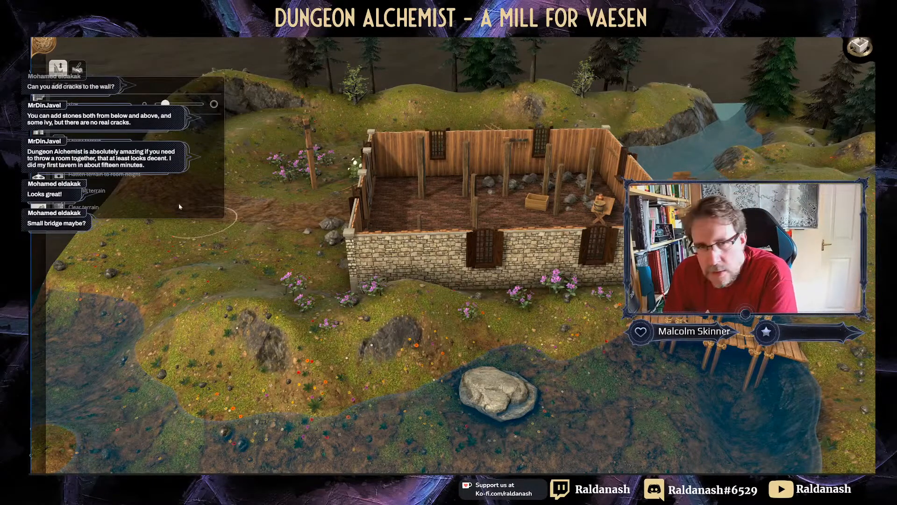
left_click_drag(166, 104, 157, 103)
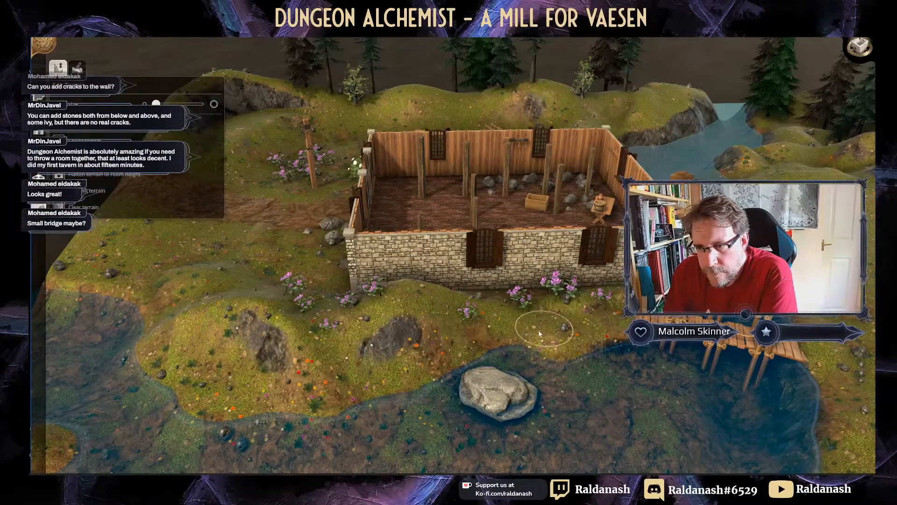
mouse_move(494, 328)
left_mouse_down()
mouse_move(403, 347)
mouse_move(306, 339)
mouse_move(293, 328)
mouse_move(426, 345)
left_mouse_up()
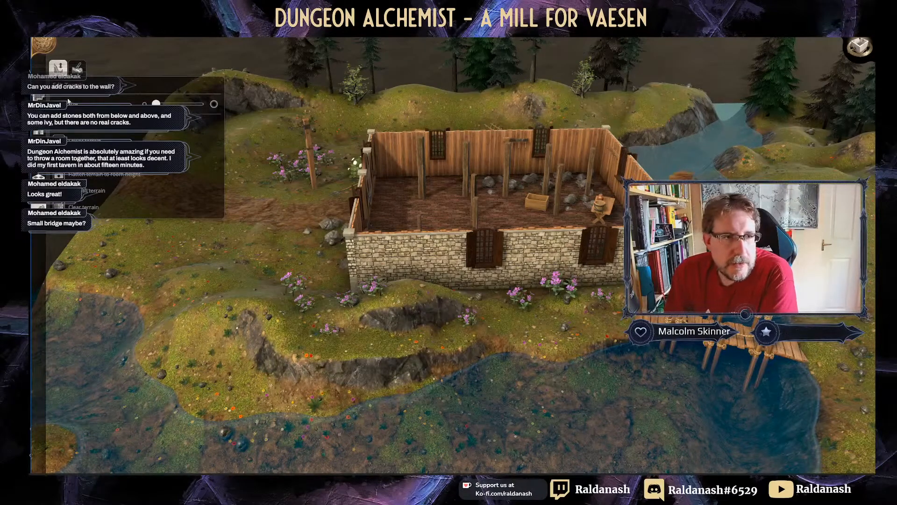
Step: Paint a narrow dirt path from the mill's entrance around the side wall and along the riverbank to the bridge, using a smaller brush
left_click(76, 67)
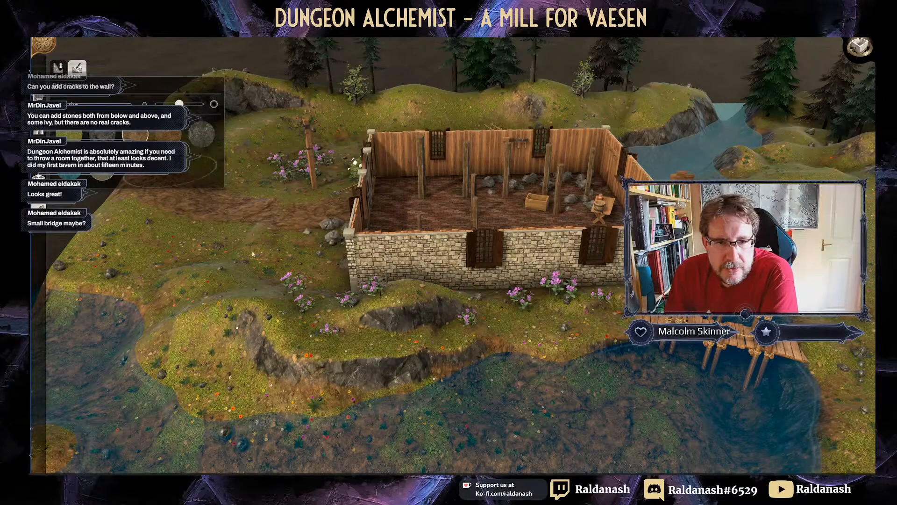
left_click(168, 136)
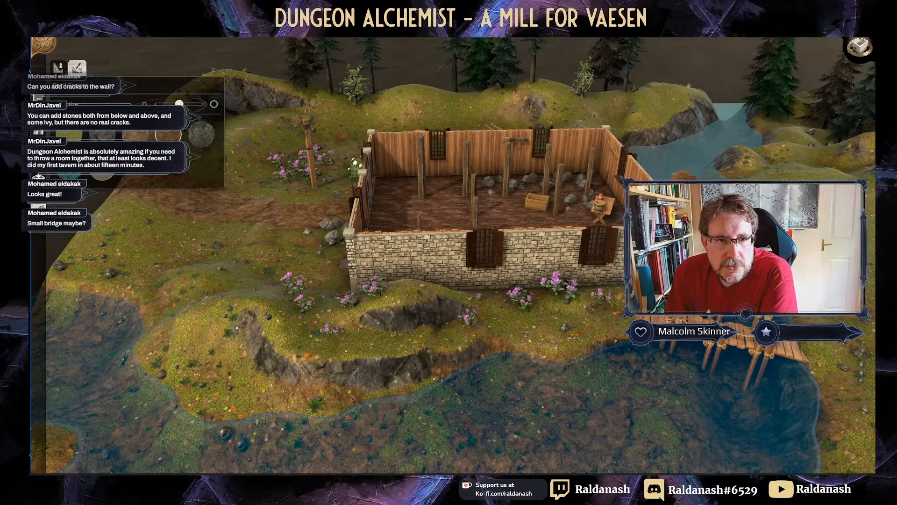
left_click_drag(179, 103, 161, 104)
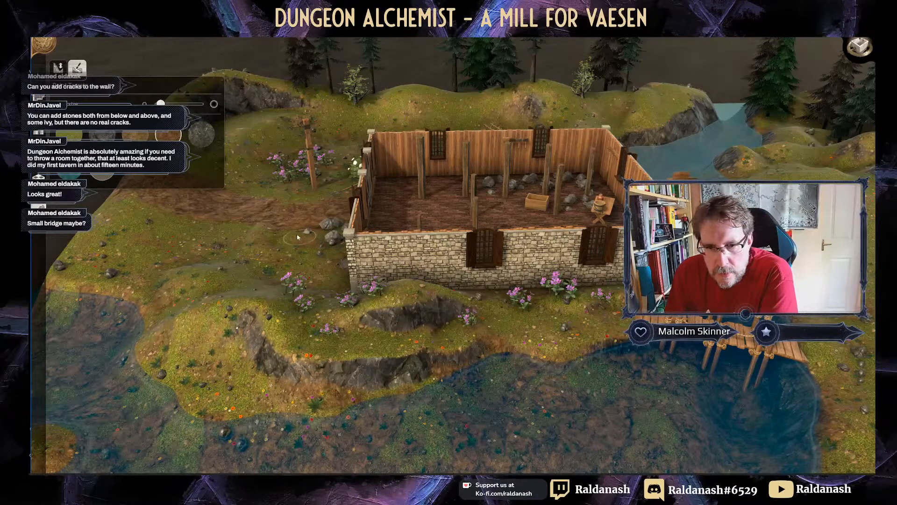
mouse_move(299, 233)
left_mouse_down()
mouse_move(332, 313)
mouse_move(360, 336)
mouse_move(402, 343)
mouse_move(620, 317)
left_mouse_up()
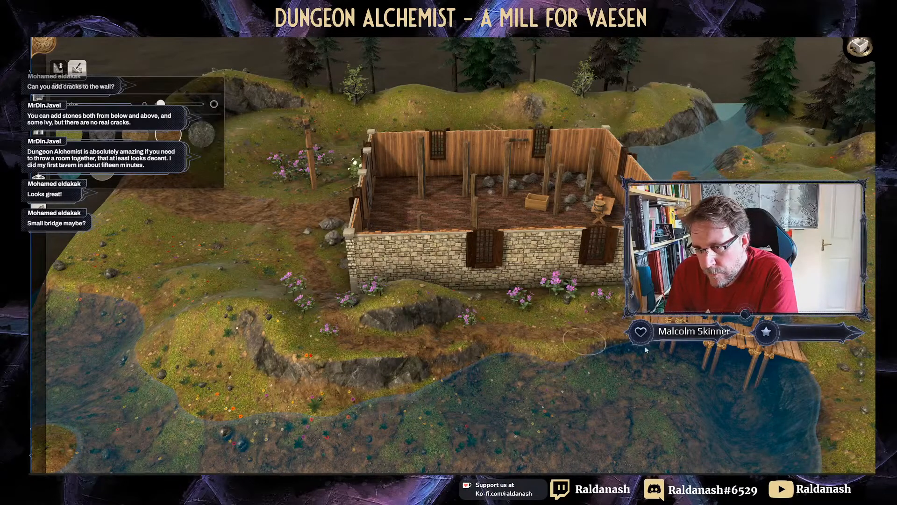
Step: Continue the dirt path on the far bank, from the bridge's end past the fir tree towards the map edge
middle_click_drag(687, 354, 616, 338)
right_click_drag(505, 439, 513, 257)
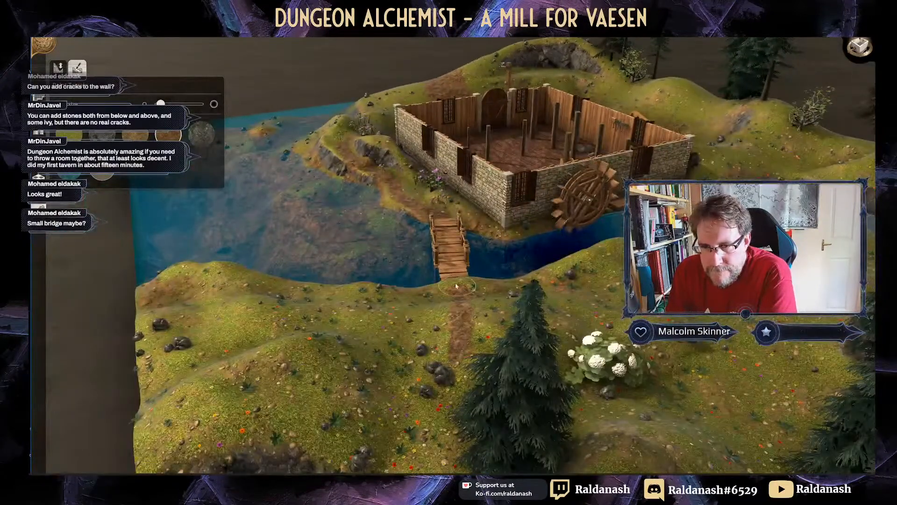
left_click_drag(461, 352, 381, 449)
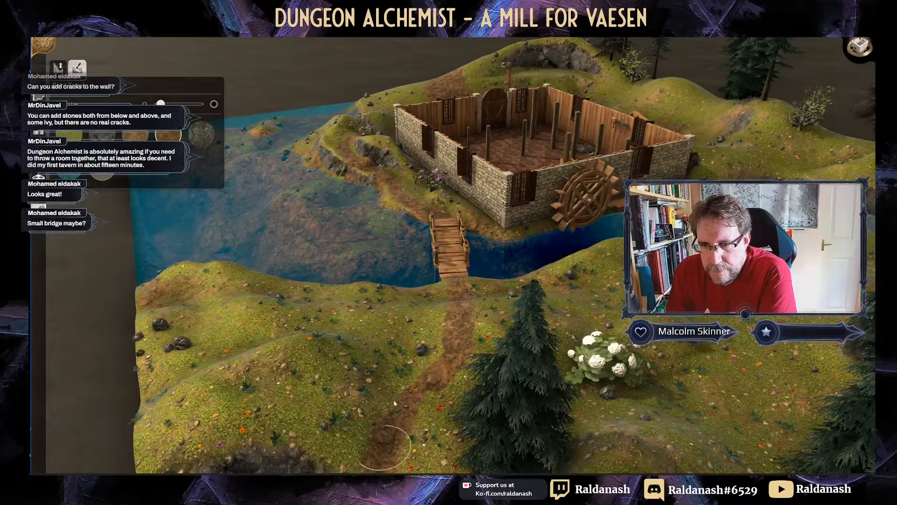
Step: Set the time of day to sunset for warm, low lighting, and view the mill and river under it
mouse_move(309, 260)
middle_mouse_down()
mouse_move(474, 270)
mouse_move(504, 302)
middle_mouse_up()
left_click(39, 194)
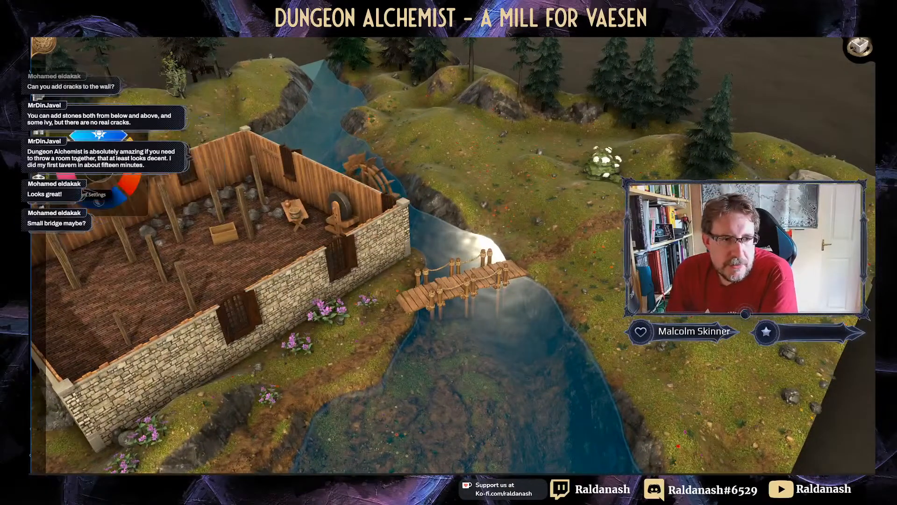
left_click(130, 184)
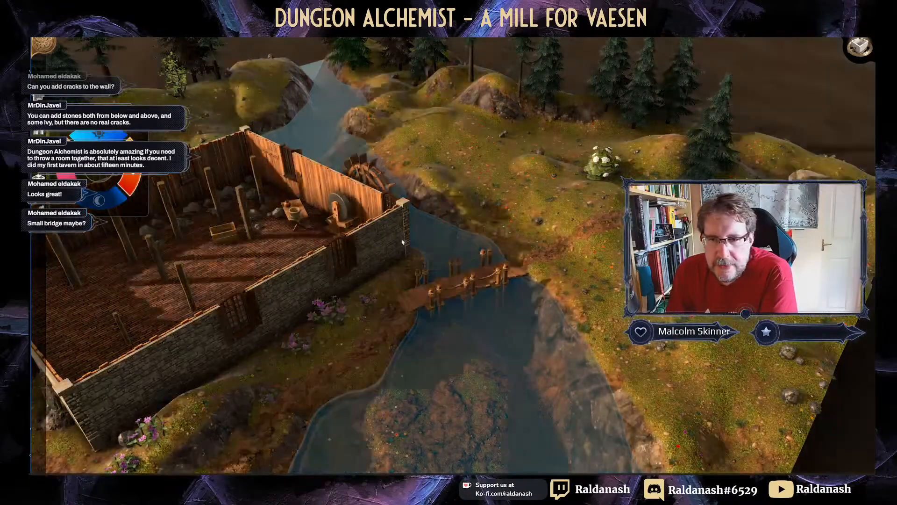
middle_click_drag(411, 189, 474, 126)
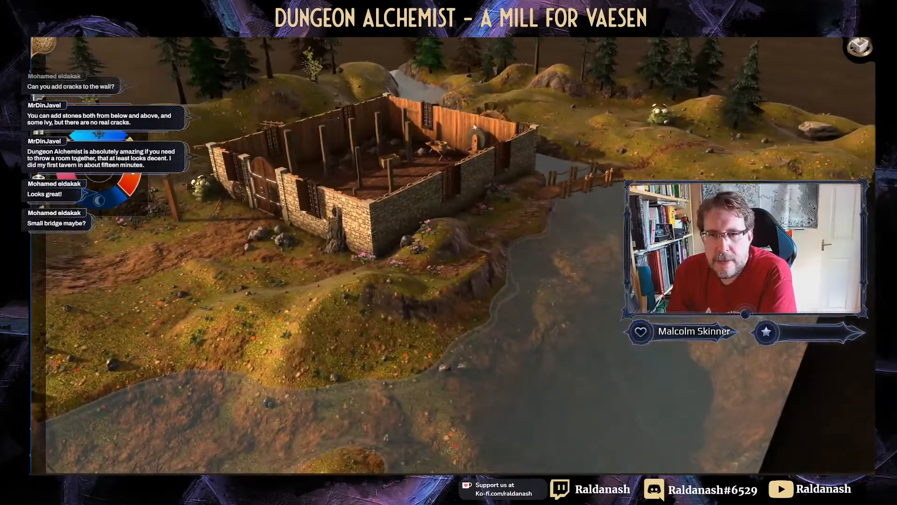
scroll(549, 215, "down", 3)
middle_click_drag(549, 215, 579, 211)
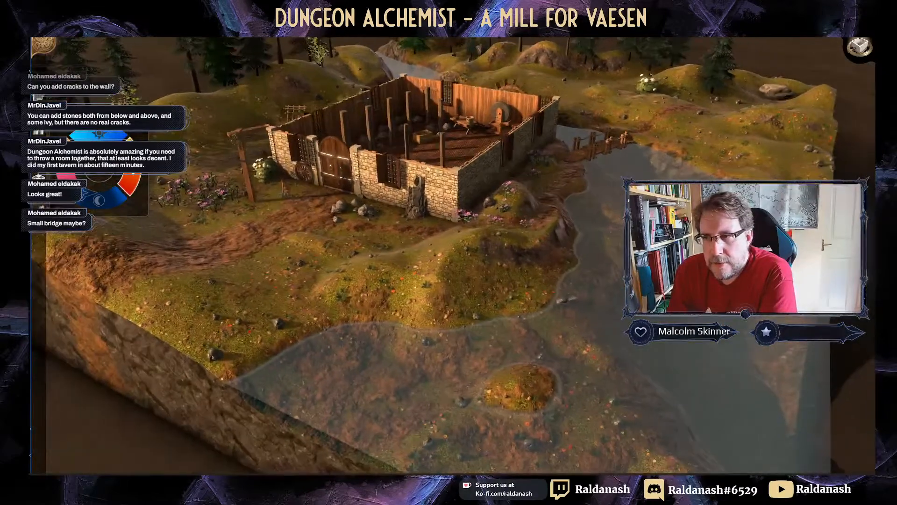
scroll(580, 211, "up", 3)
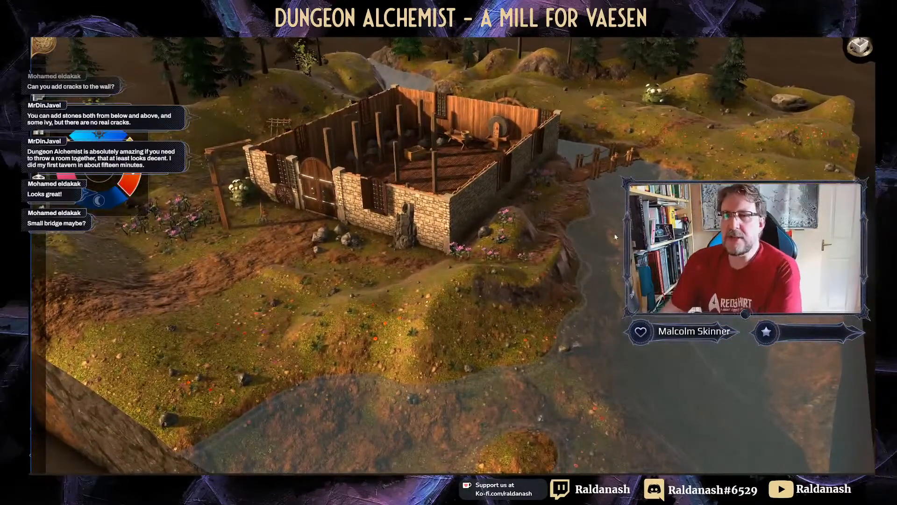
Step: Place a yellow maple tree on the far bank beside the fir tree and scale it down
left_click(39, 209)
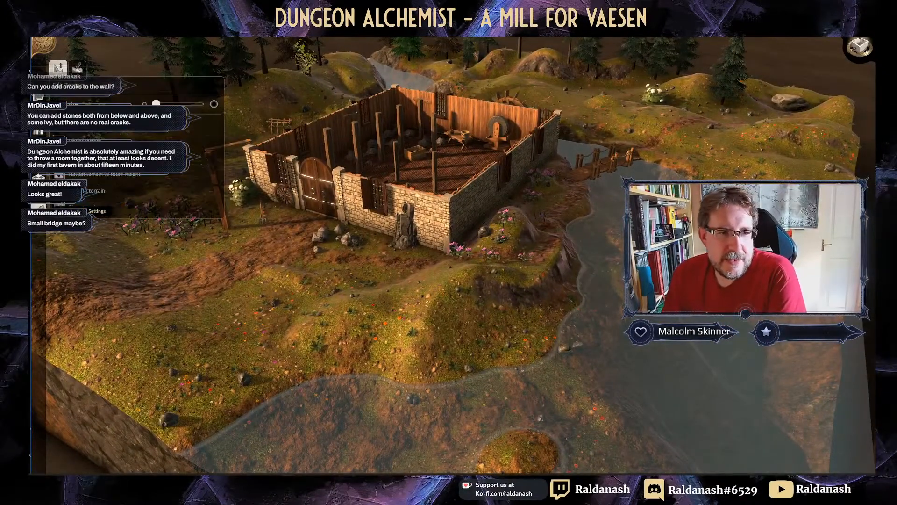
left_click(39, 192)
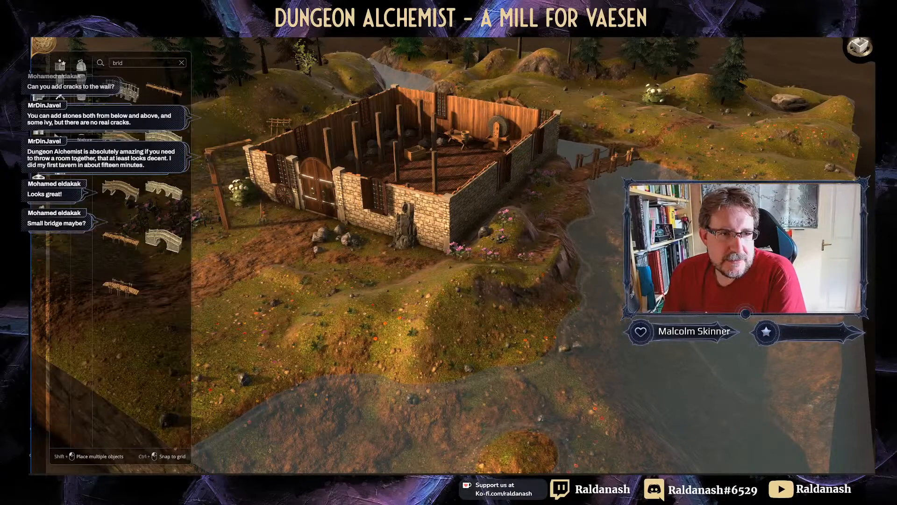
left_click(81, 138)
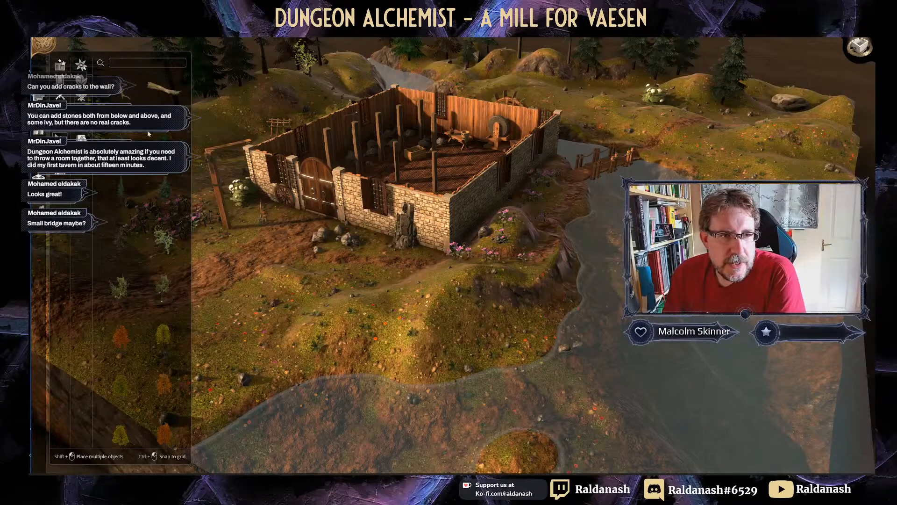
scroll(141, 252, "down", 5)
scroll(149, 306, "down", 1)
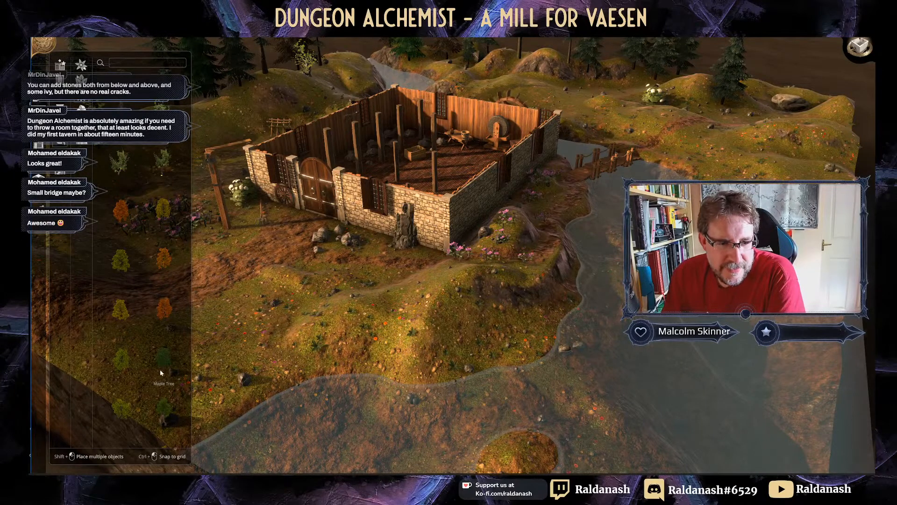
scroll(137, 271, "up", 3)
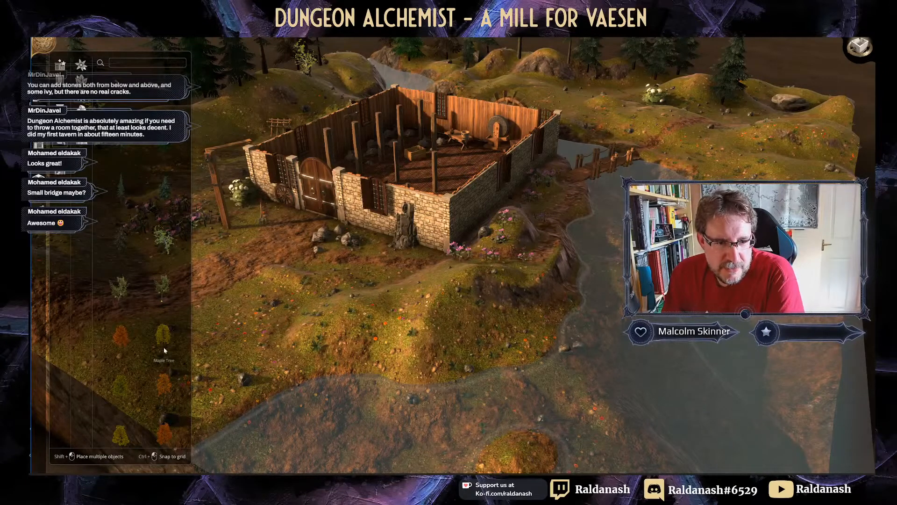
left_click_drag(163, 346, 750, 114)
left_click_drag(784, 52, 738, 107)
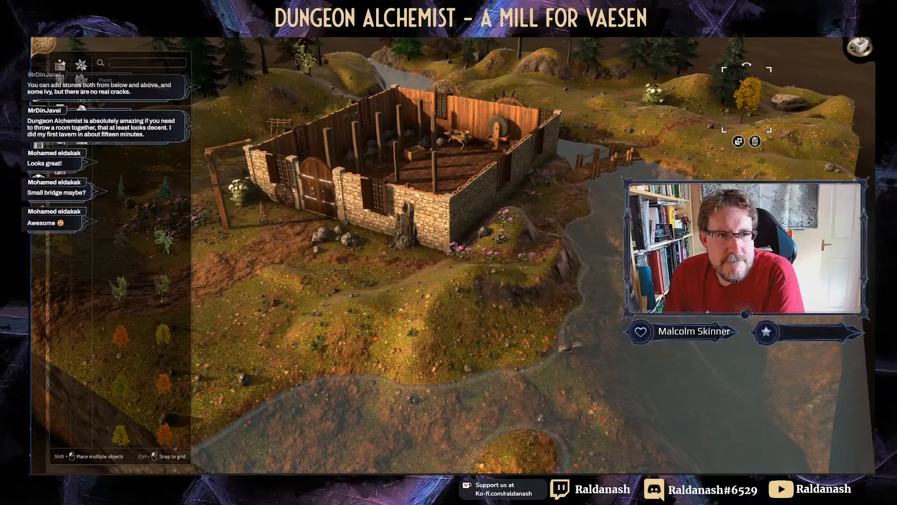
Step: Add a green leafy bush on the rocky rise behind the mill, across the river
left_click(82, 80)
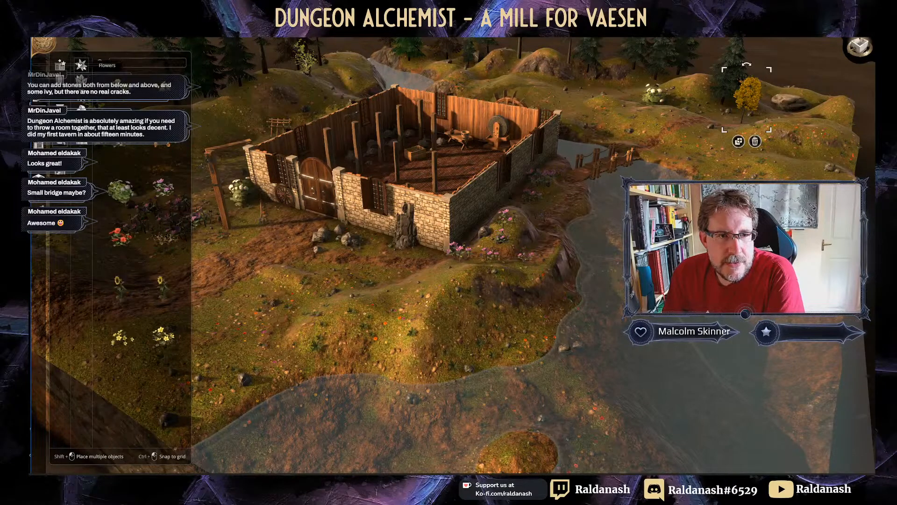
scroll(158, 274, "down", 1)
left_click(159, 275)
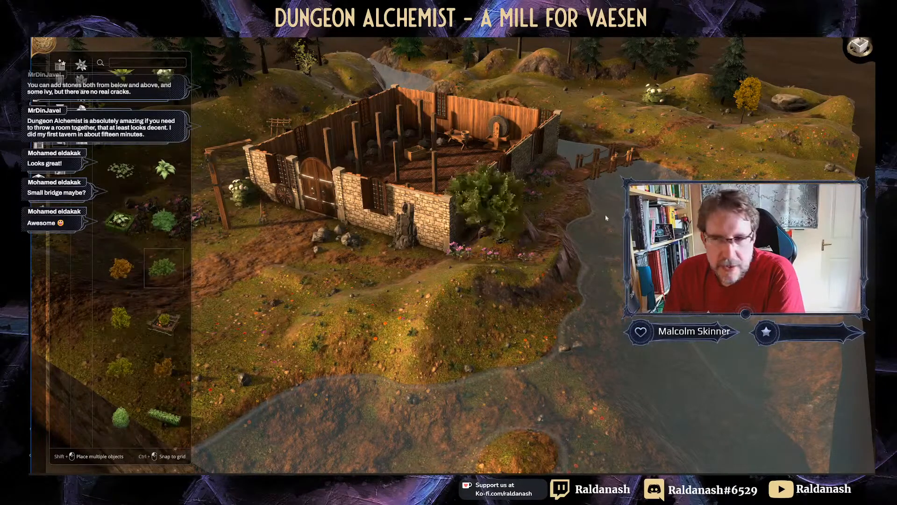
left_click(528, 73)
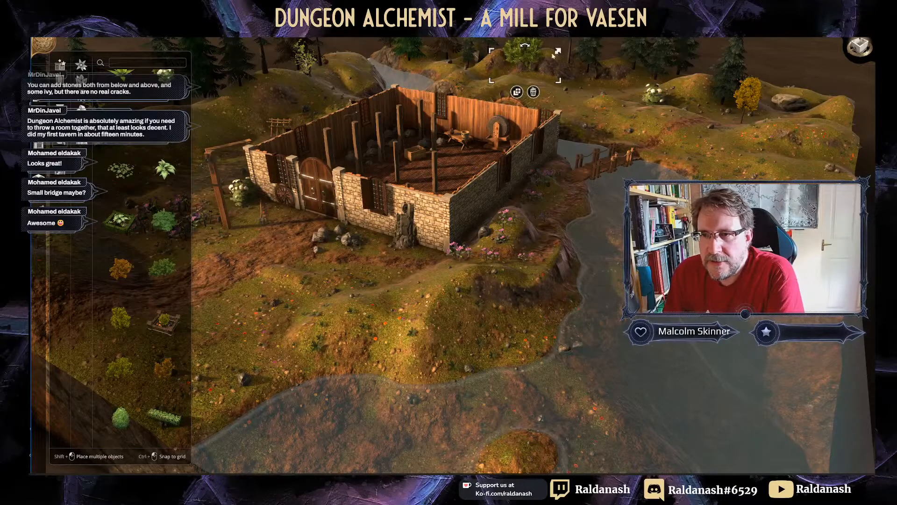
Step: Add a large yellow bush and an orange autumn bush around the small maple on the far bank
left_click(121, 366)
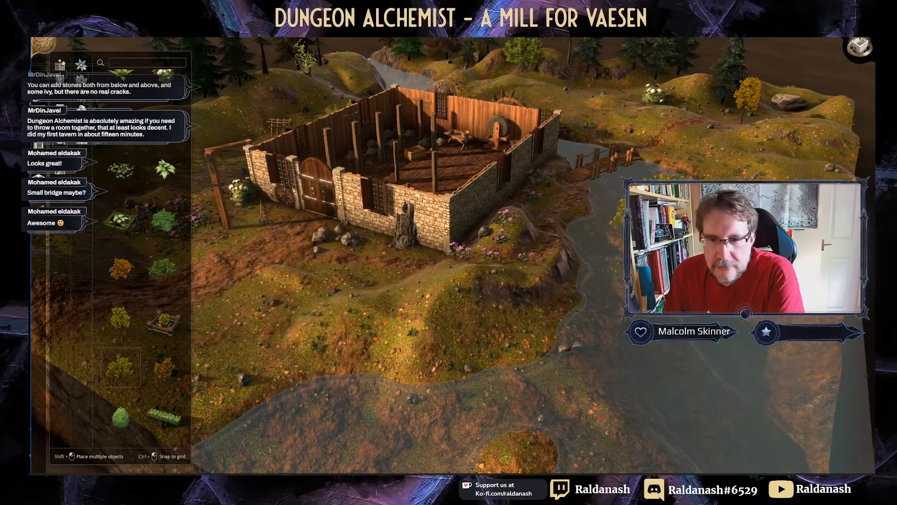
left_click(803, 108)
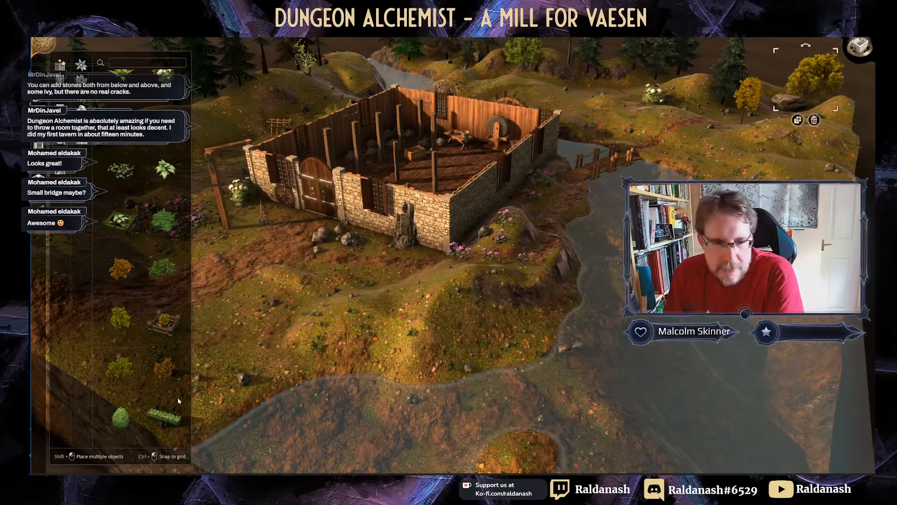
left_click(163, 367)
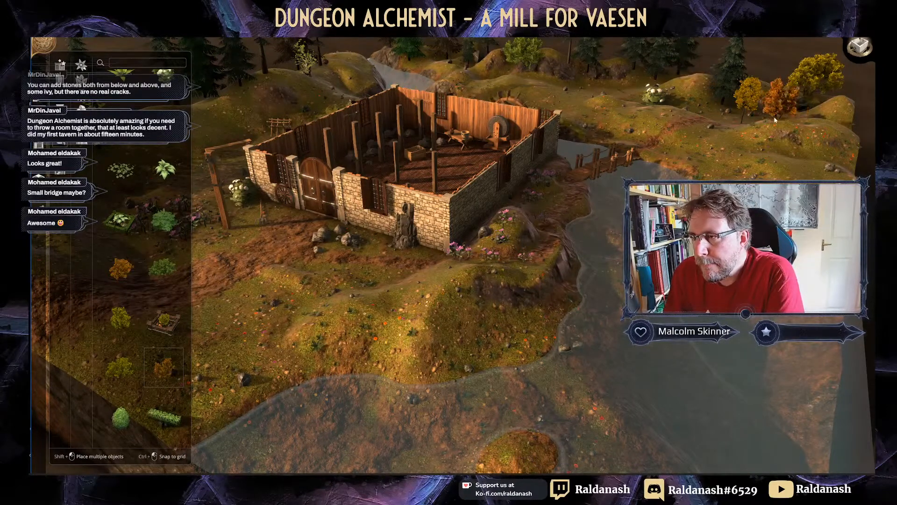
left_click(769, 111)
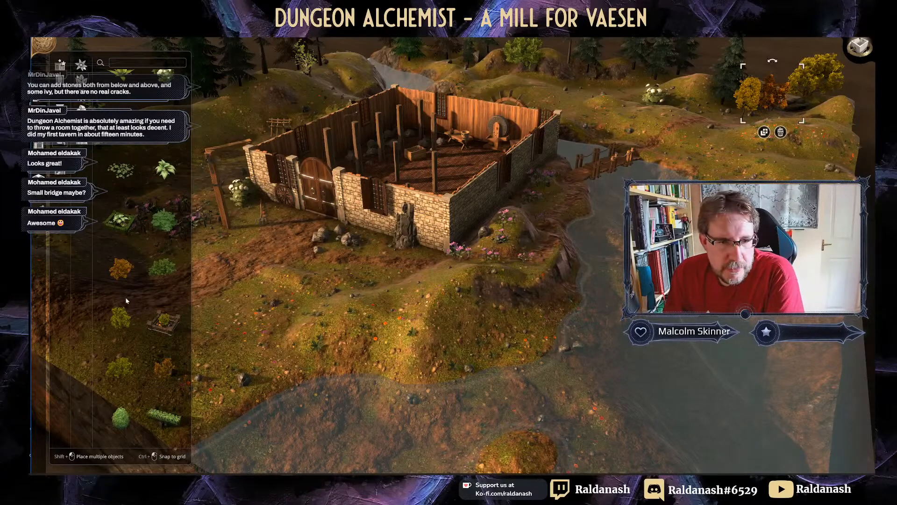
Step: Place a small yellow bush by the river behind the mill and an orange bush on the near riverbank mound
left_click(120, 318)
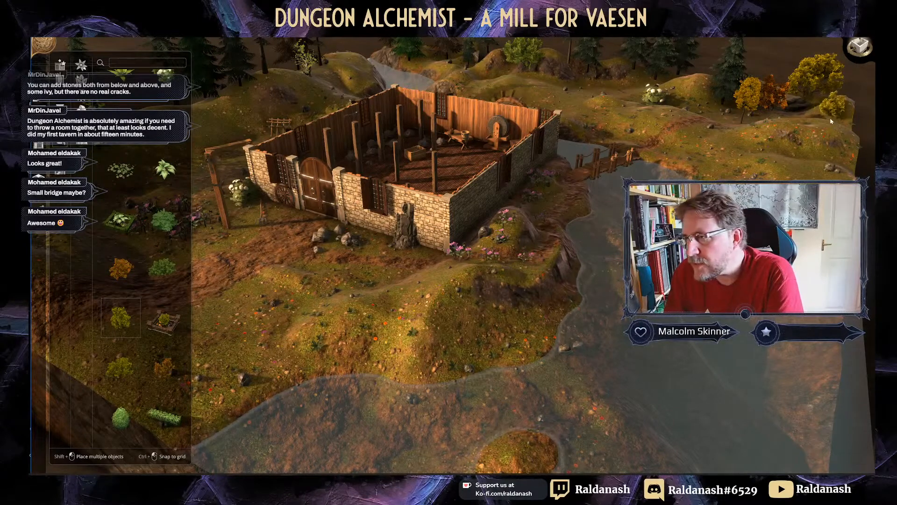
left_click(431, 64)
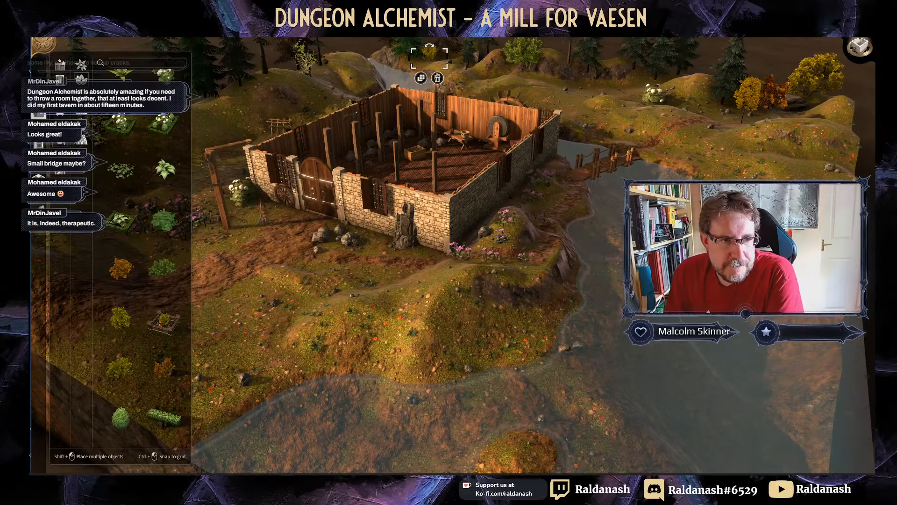
left_click(158, 371)
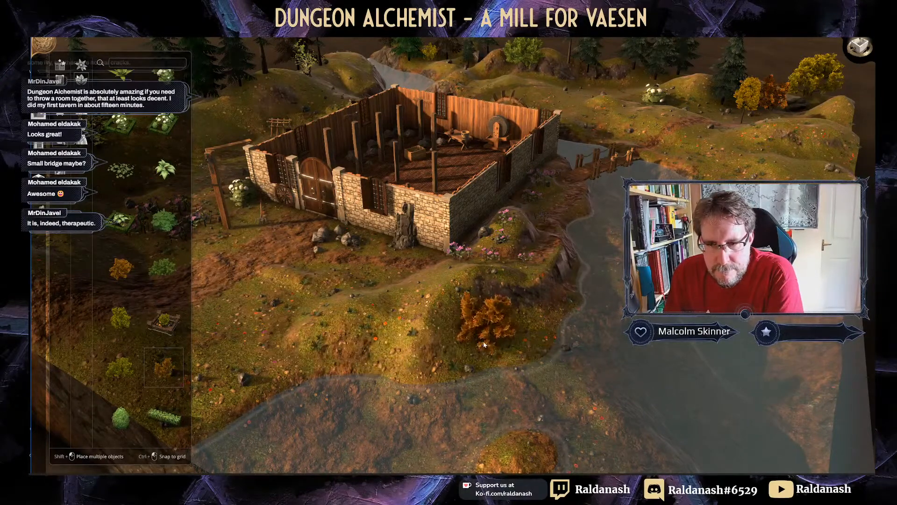
left_click(519, 350)
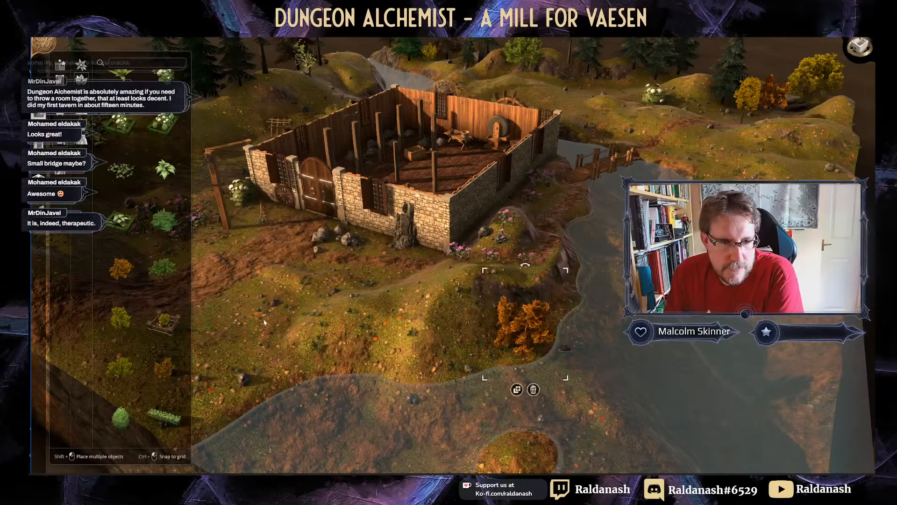
Step: Place a tall yellow-green bush on the hill beyond the mill's wooden signpost and scale it down slightly
middle_click_drag(264, 323, 289, 366)
left_click(120, 320)
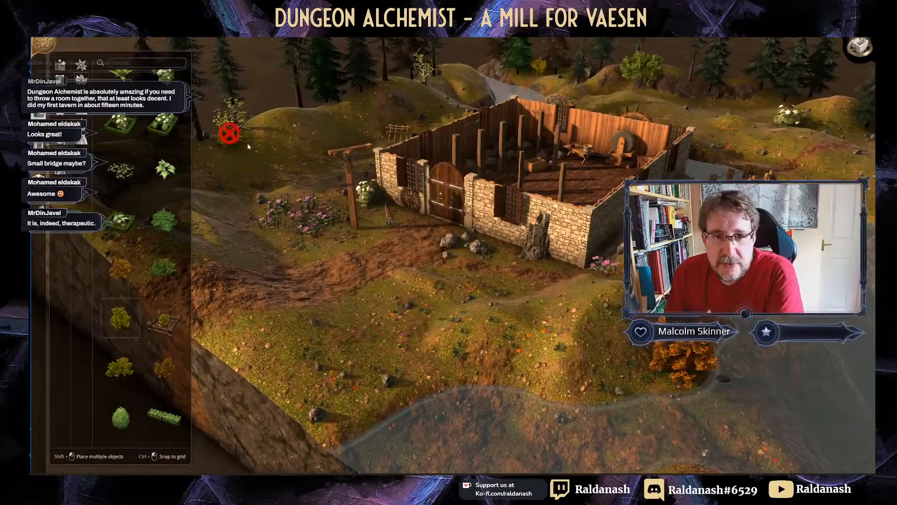
left_click(122, 368)
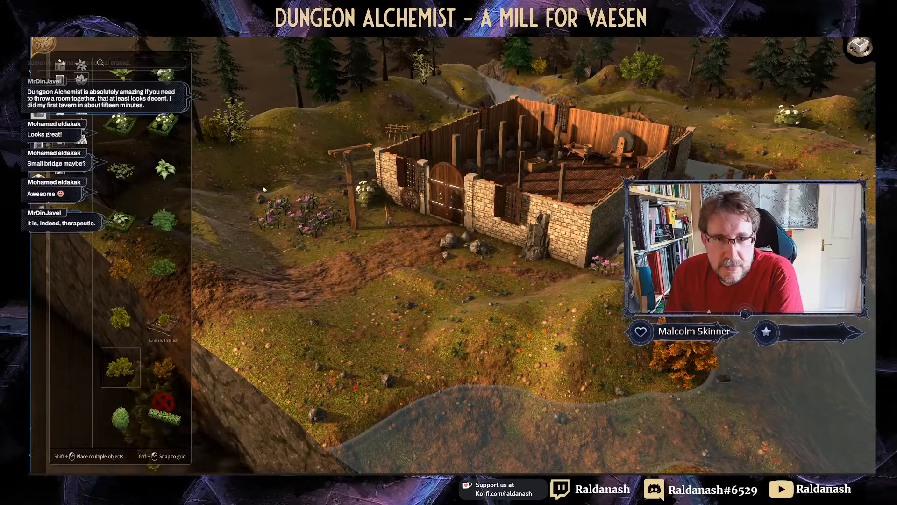
left_click(285, 114)
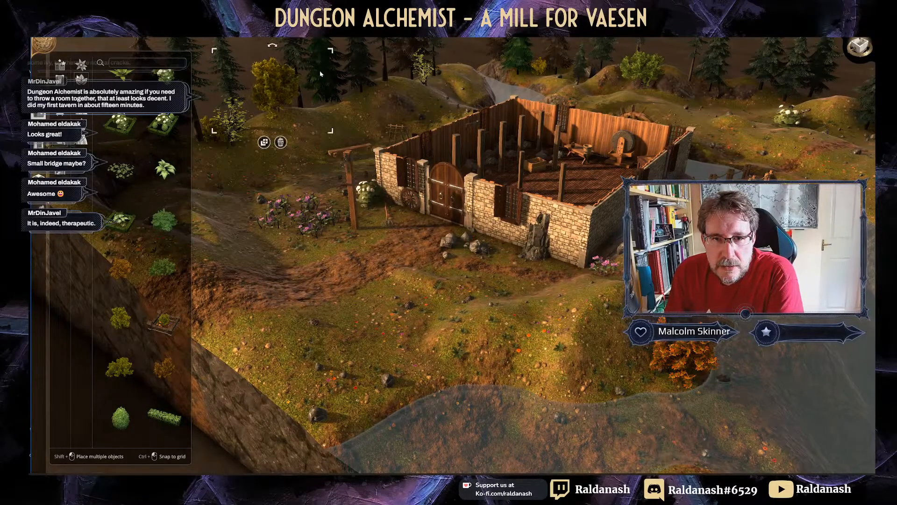
left_click_drag(330, 51, 322, 61)
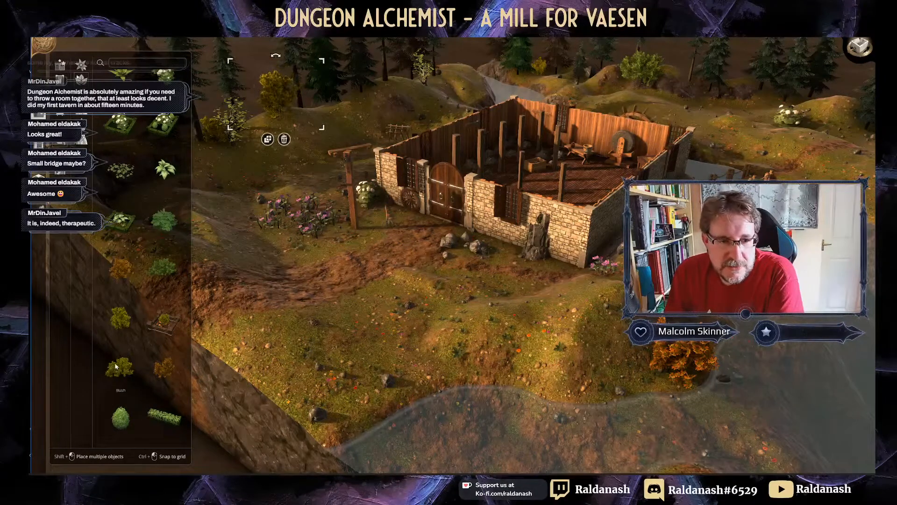
Step: Add a green shrub on the hill behind the mill and an enlarged yellow bush across the stream
left_click(158, 224)
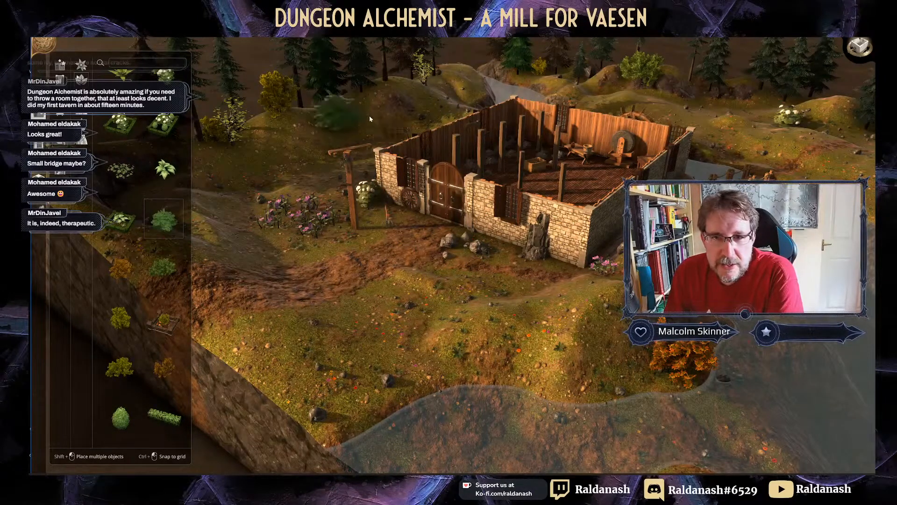
left_click(458, 68)
left_click(121, 318)
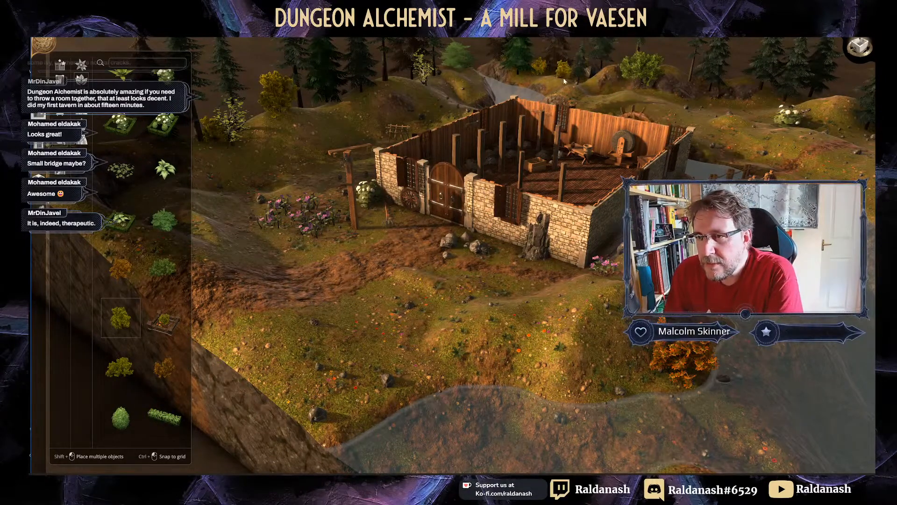
left_click(563, 78)
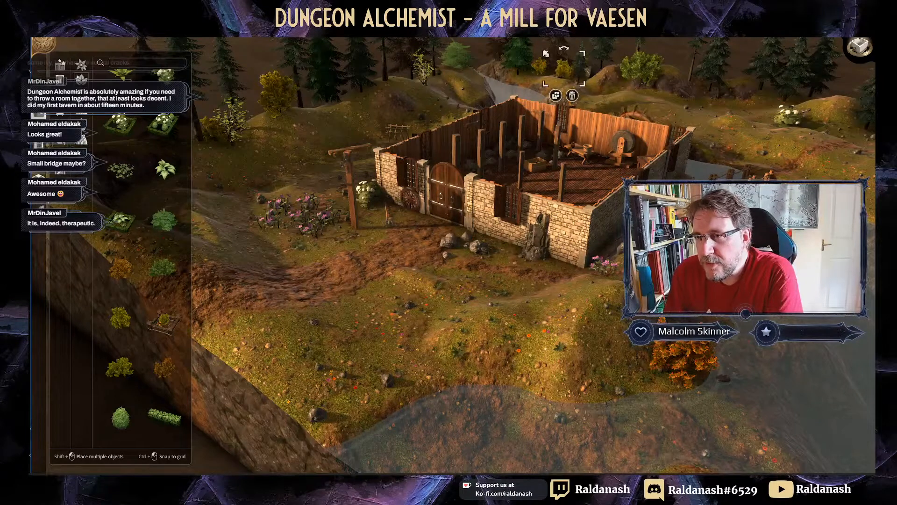
left_click_drag(546, 54, 535, 45)
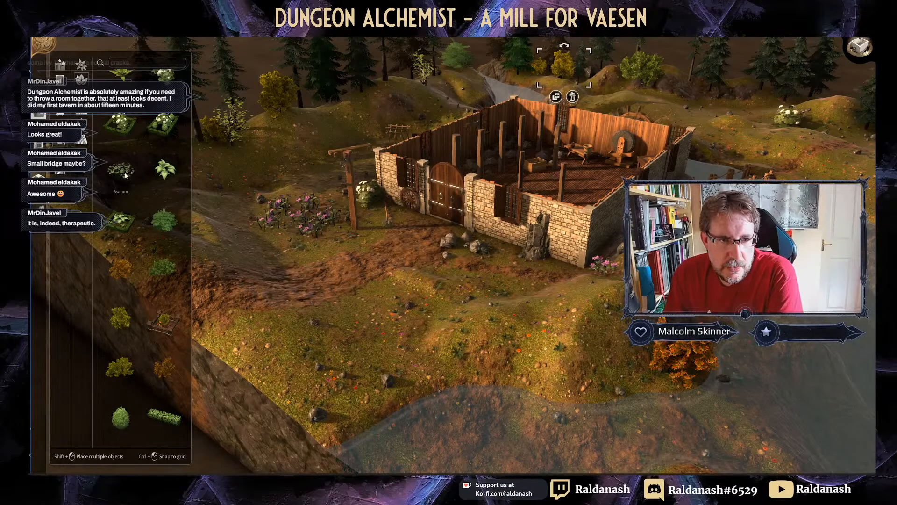
Step: Place a fern on the grassy slope behind the mill, between the green bush and the white flowers
scroll(174, 159, "down", 3)
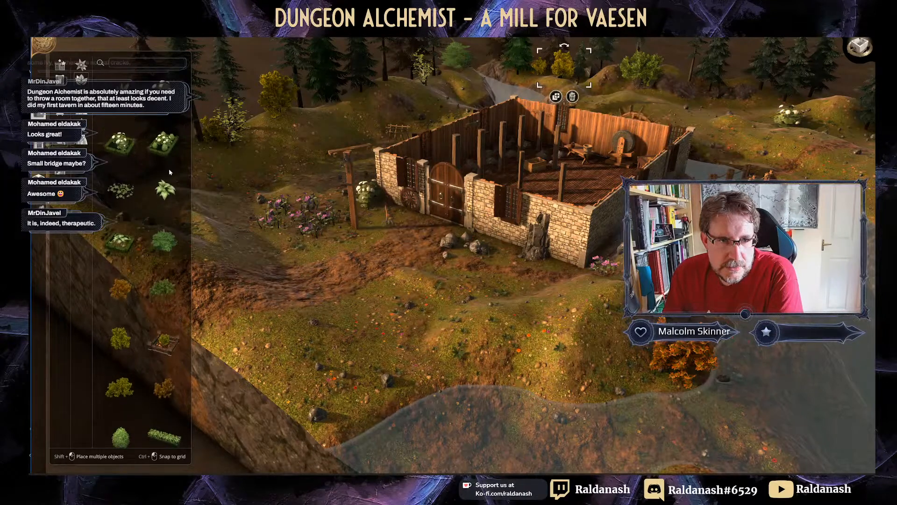
scroll(180, 261, "down", 1)
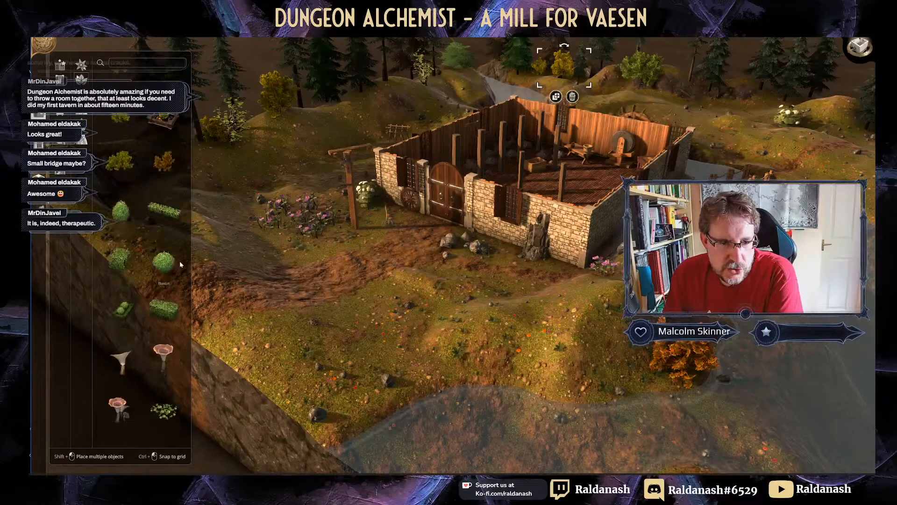
scroll(131, 240, "down", 1)
scroll(132, 384, "down", 1)
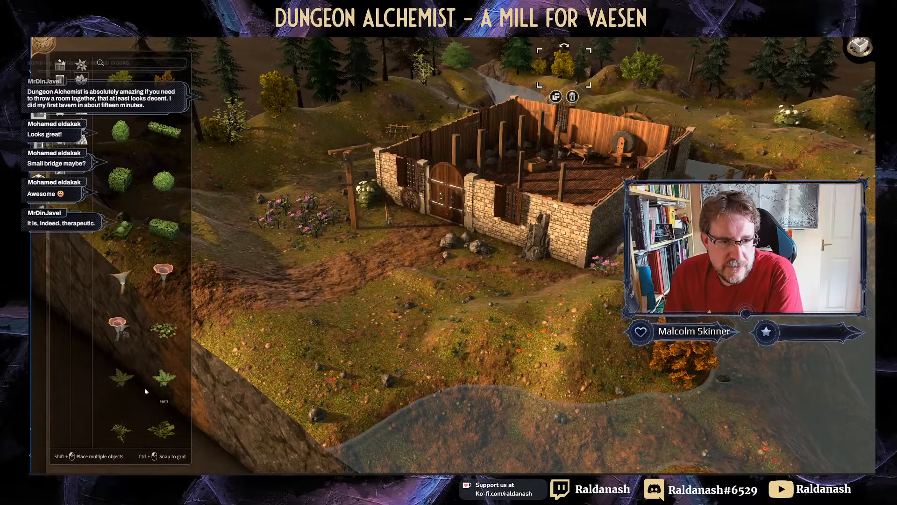
left_click(127, 384)
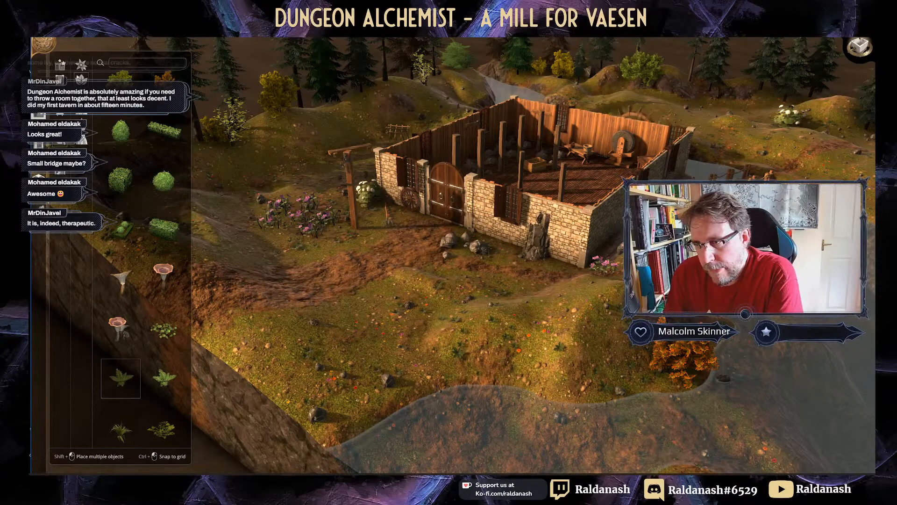
left_click(750, 101)
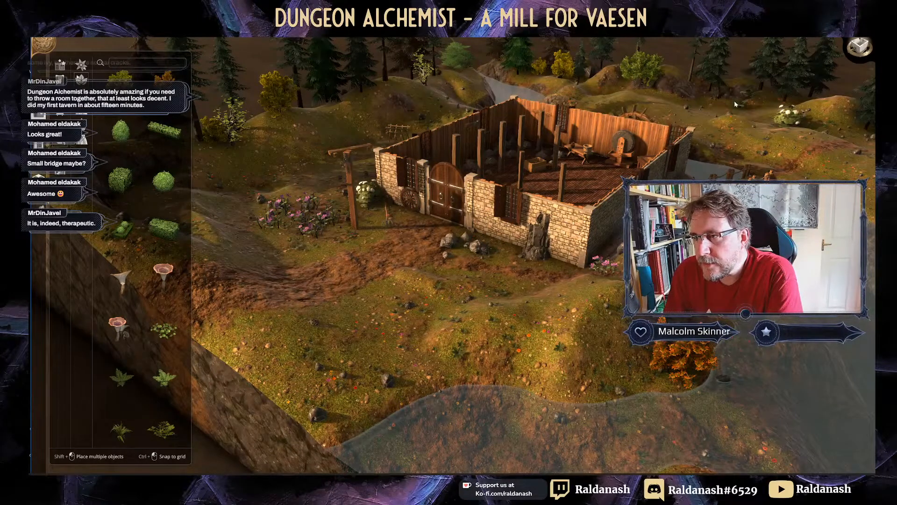
left_click(751, 82)
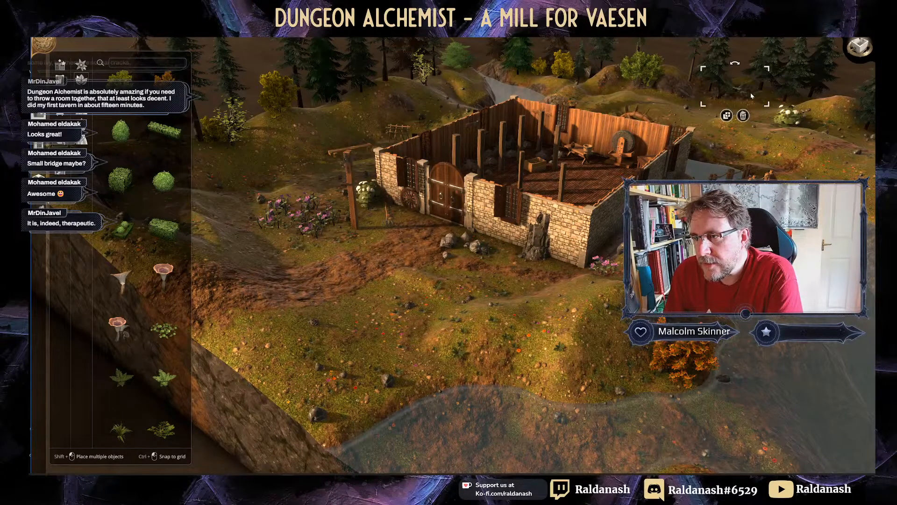
Step: Duplicate the fern several times and rotate a copy to form a cluster on the slope behind the mill
left_click(727, 116)
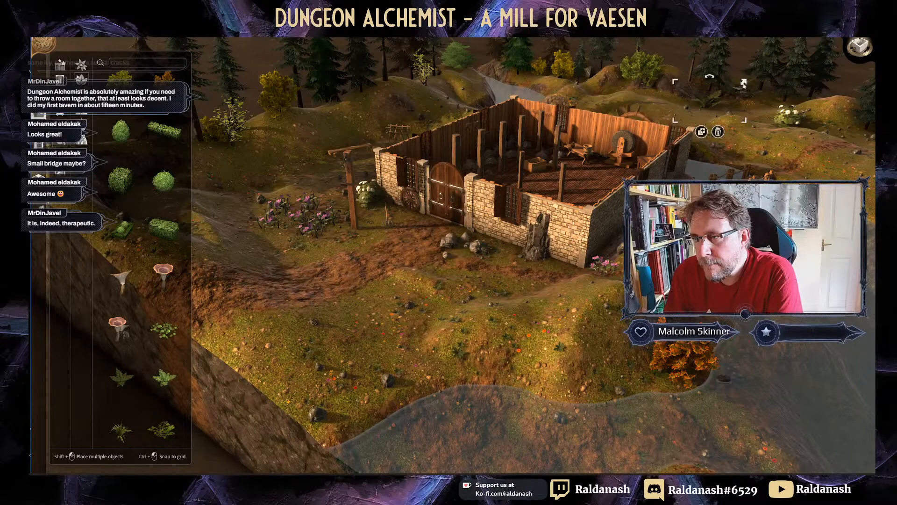
left_click(702, 132)
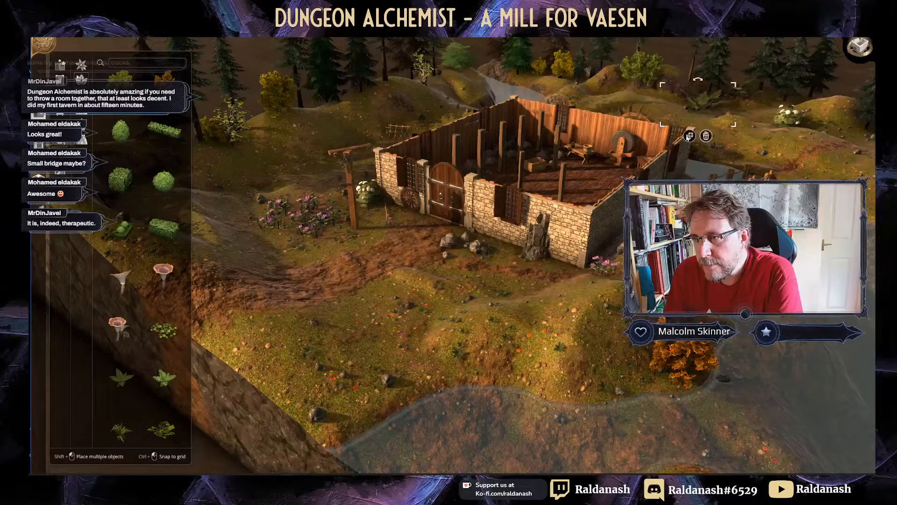
left_click(687, 136)
left_click_drag(673, 75, 683, 96)
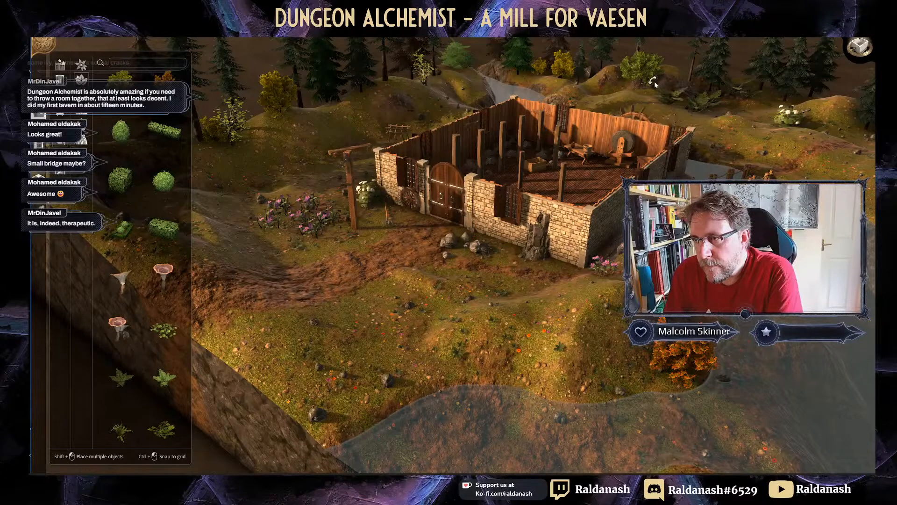
left_click(664, 125)
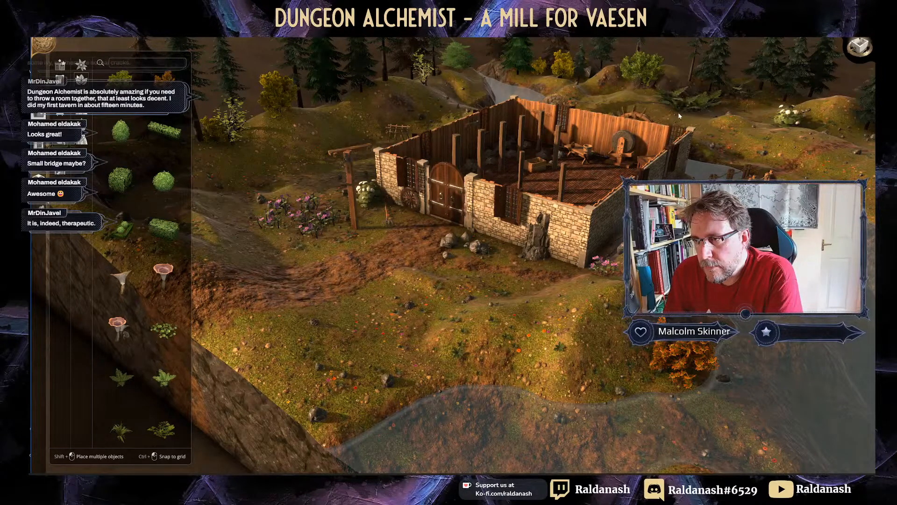
Step: Extend the fern cluster behind the mill with further duplicates, filling the slope between the green bush and the white flowers
left_click(678, 111)
left_click(673, 136)
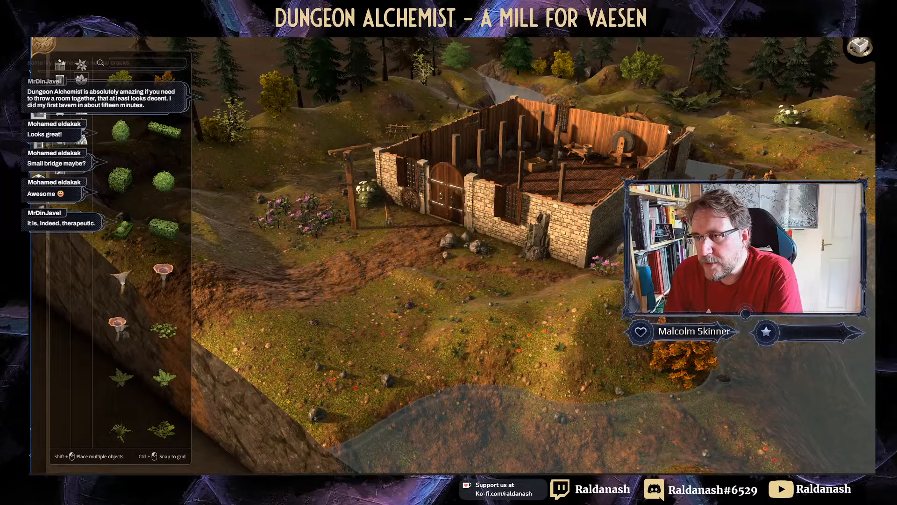
left_click(739, 118)
left_click(732, 140)
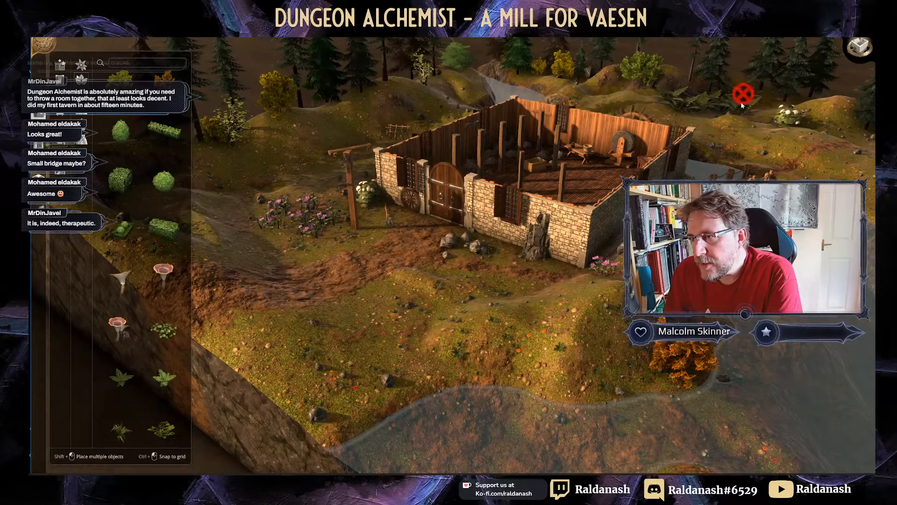
left_click(753, 119)
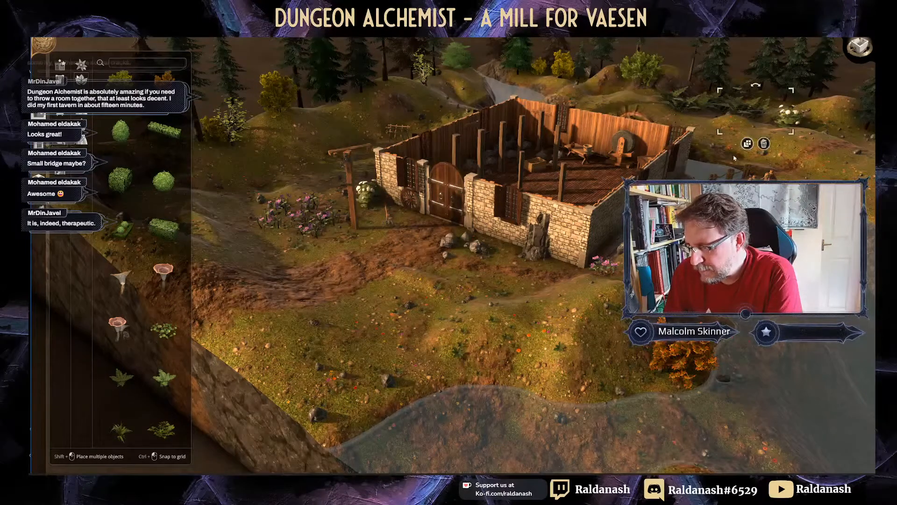
left_click(747, 143)
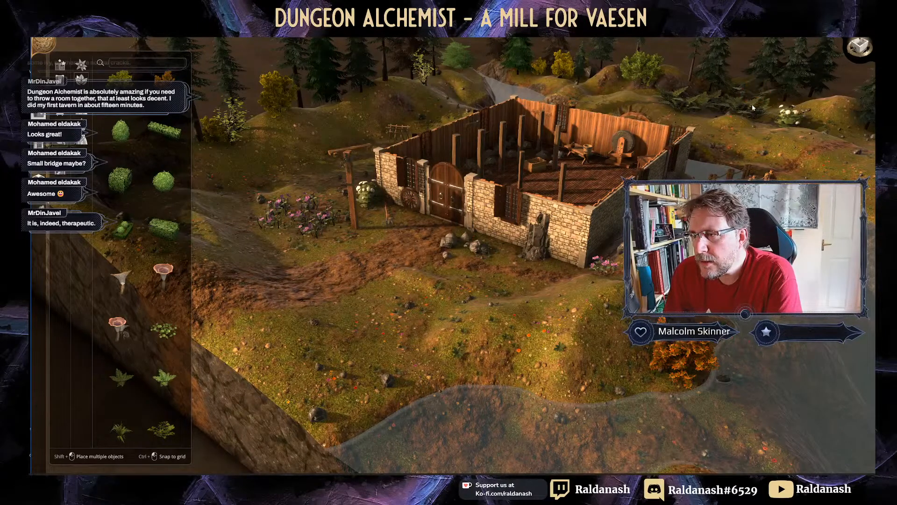
left_click(753, 108)
left_click(746, 125)
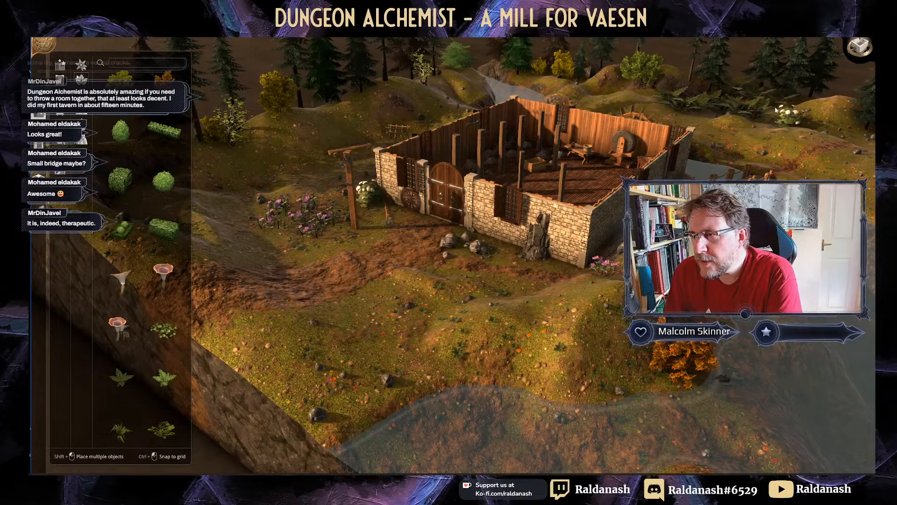
Step: Add more duplicated ferns around and behind the white flower bush on the slope
left_click(777, 111)
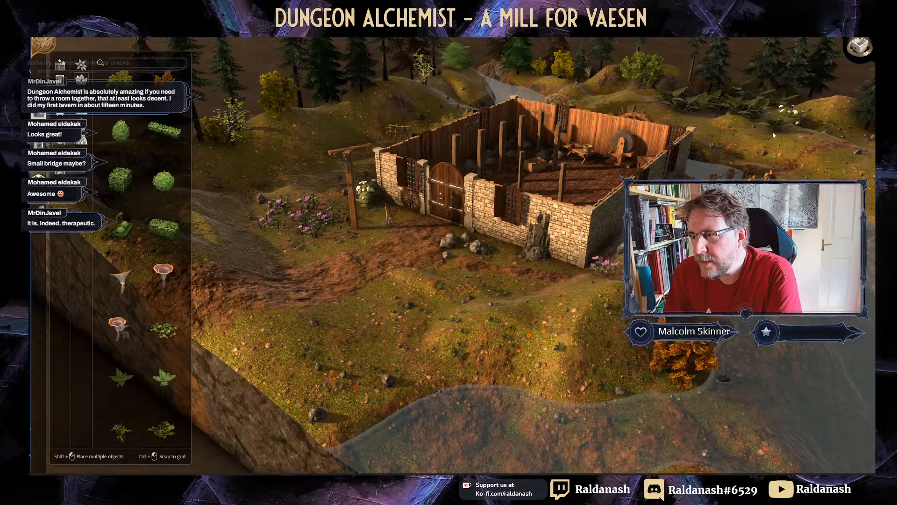
left_click(772, 132)
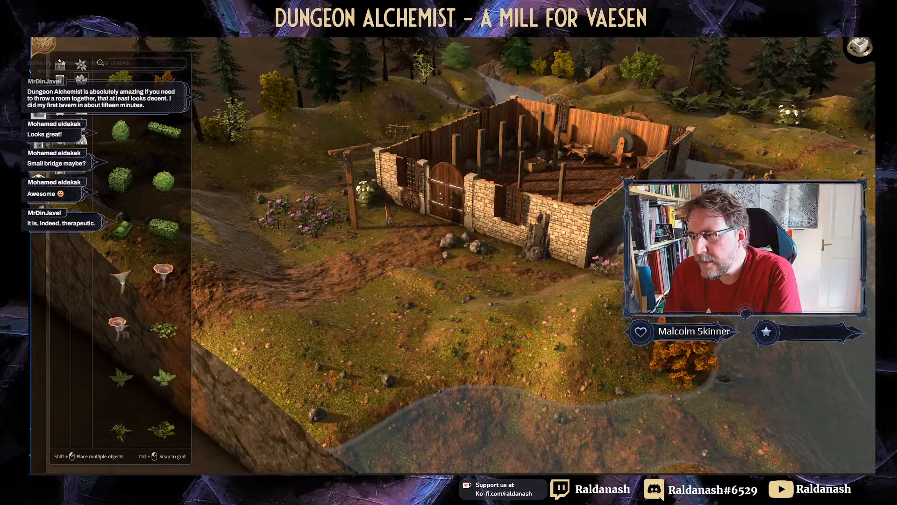
left_click(797, 113)
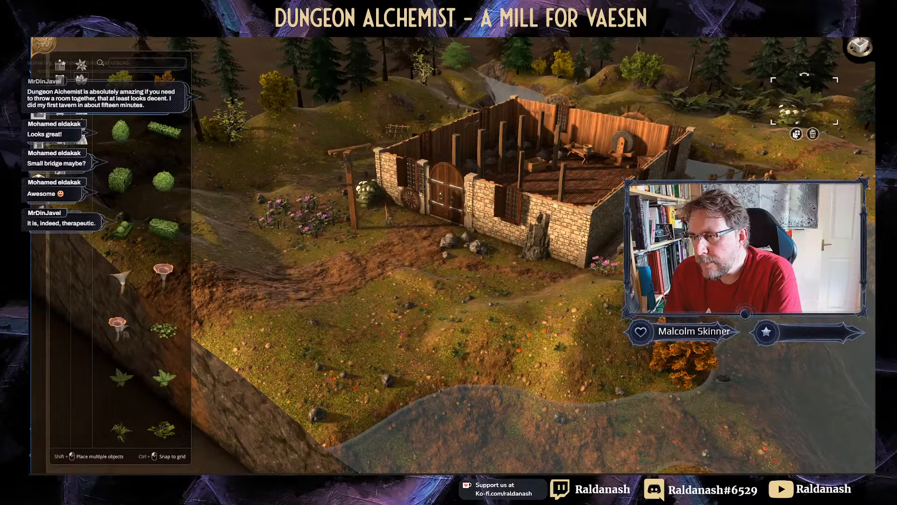
left_click(796, 135)
left_click(817, 108)
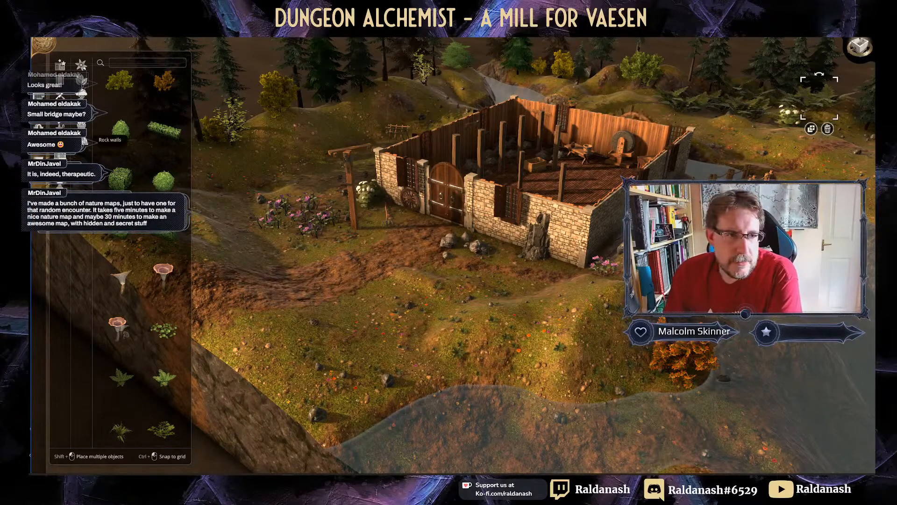
Step: Place a conifer at the forest edge beyond the mill's signpost, next to the tall yellow bush
left_click(82, 126)
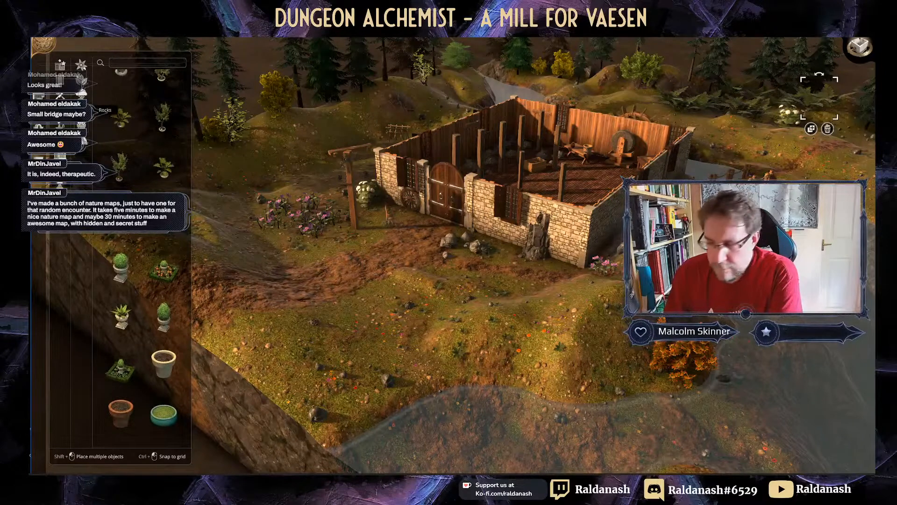
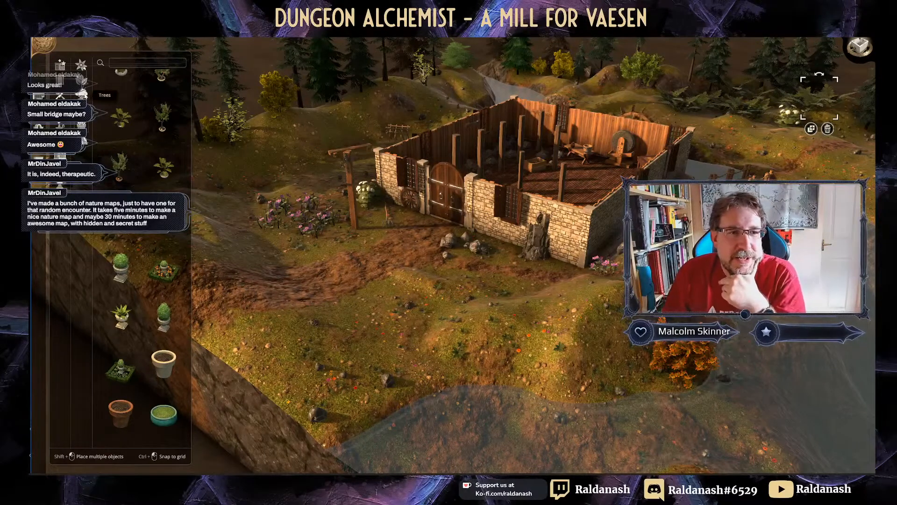
left_click(84, 95)
left_click(184, 169)
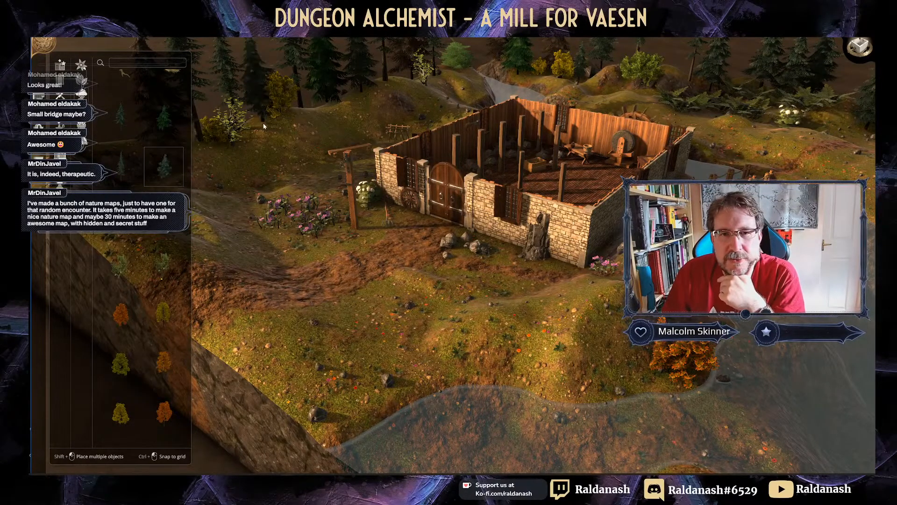
left_click_drag(260, 122, 310, 133)
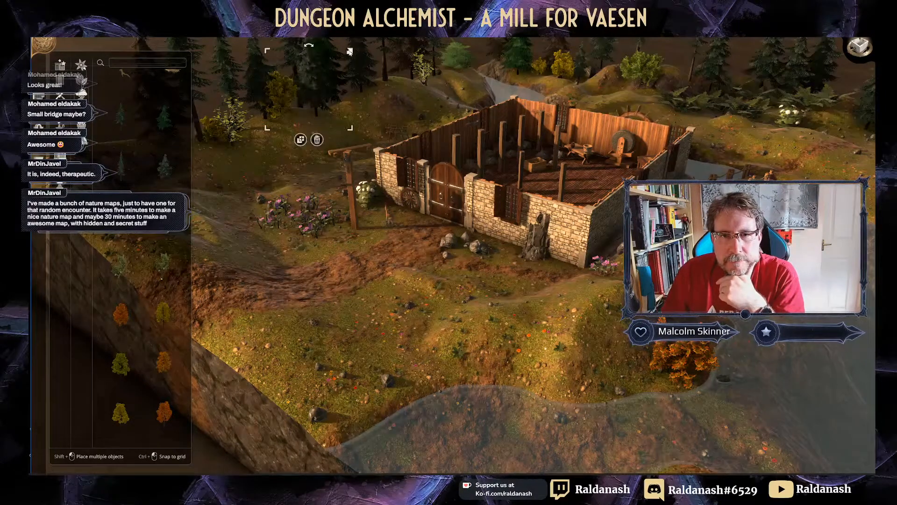
Step: Duplicate the conifer onto the hill beside the green bush behind the mill and onto the slope past the white flowers, resizing the copies
left_click(304, 138)
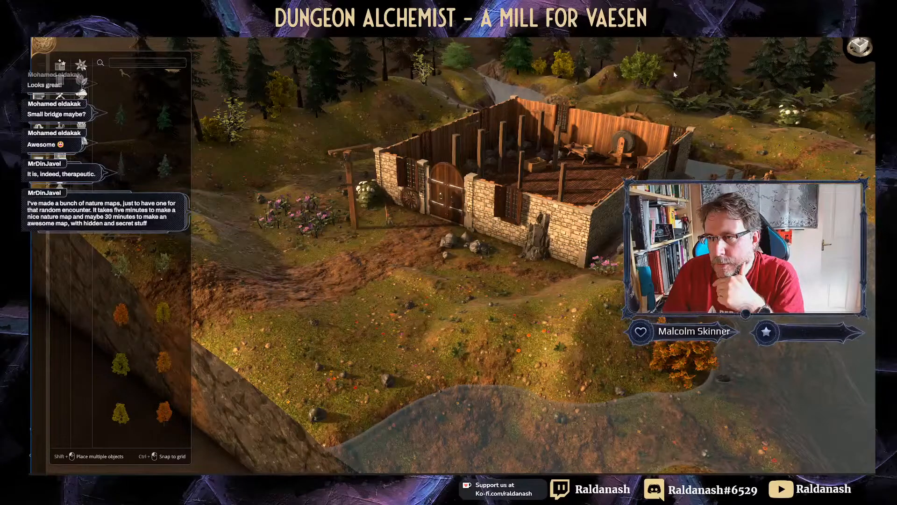
left_click_drag(719, 52, 706, 68)
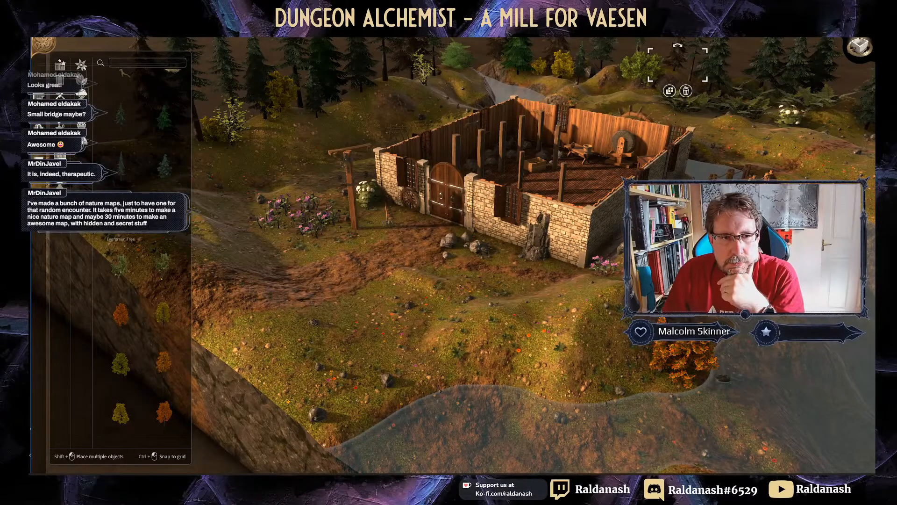
left_click(659, 76)
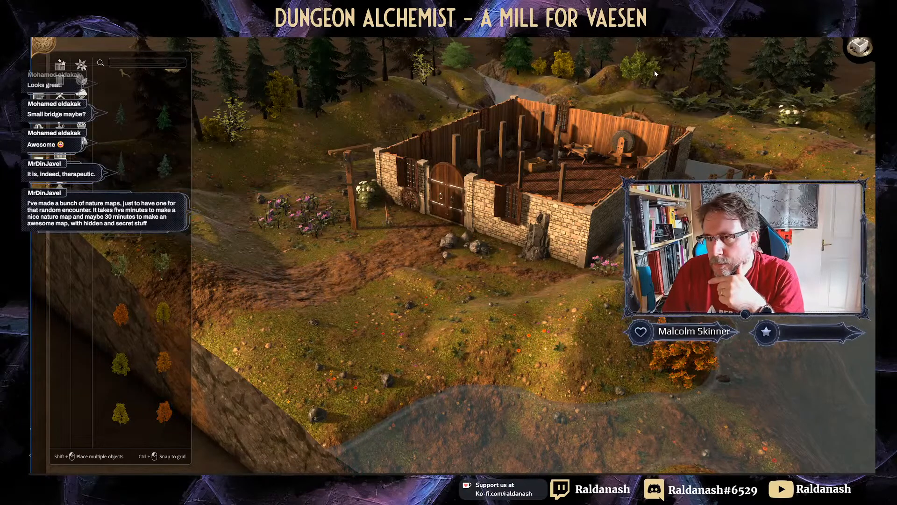
left_click(656, 73)
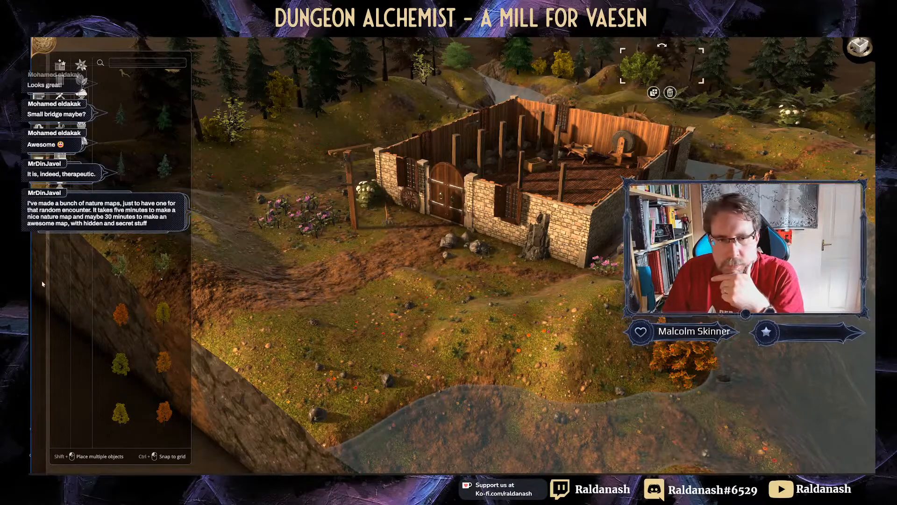
left_click(704, 62)
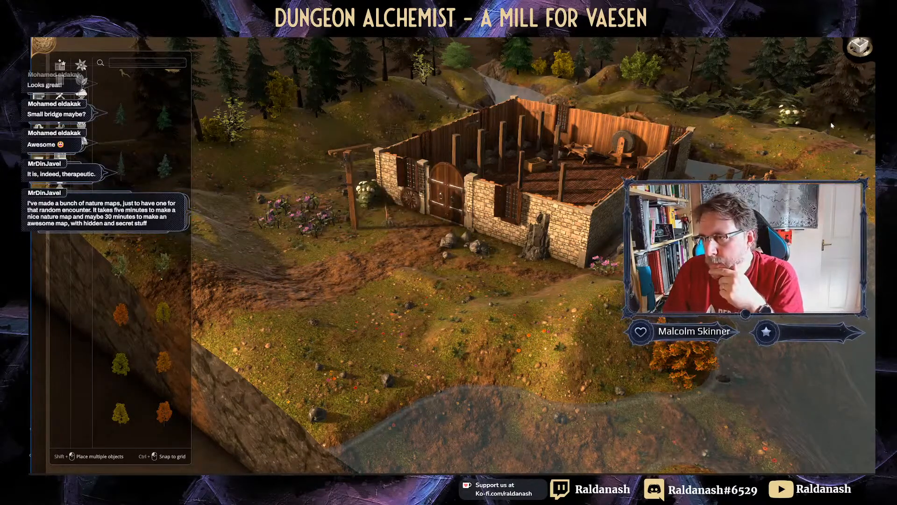
left_click(851, 153)
left_click_drag(802, 57, 811, 62)
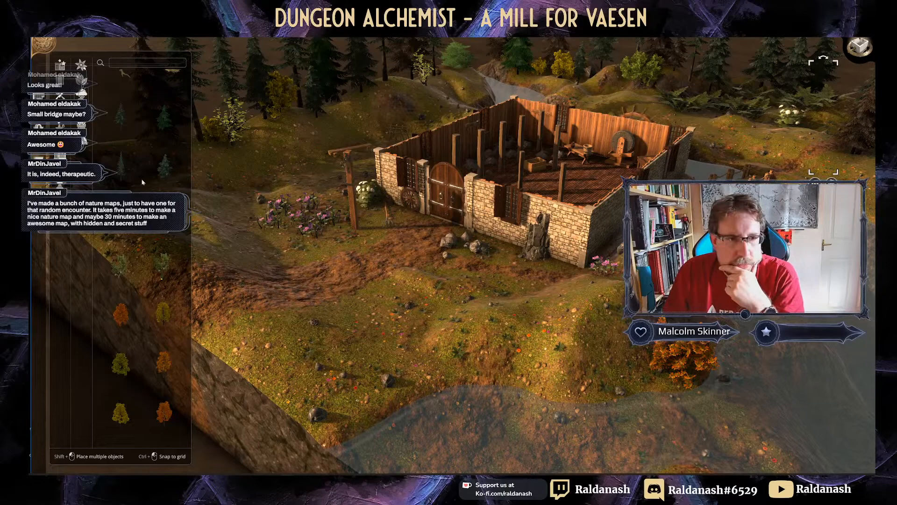
Step: Pick a bare dead branch from the tree props and place it on the bank near the far end of the wooden bridge
middle_click_drag(143, 183, 138, 185)
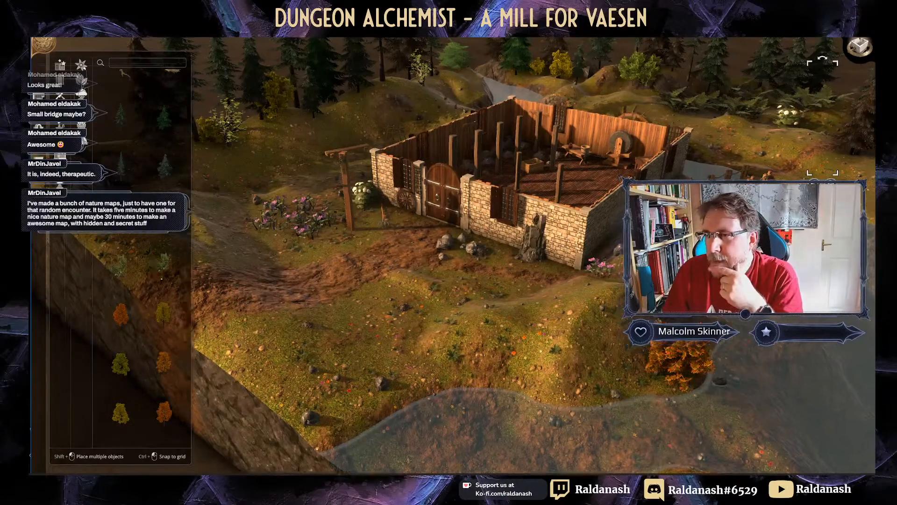
middle_click_drag(453, 256, 320, 310)
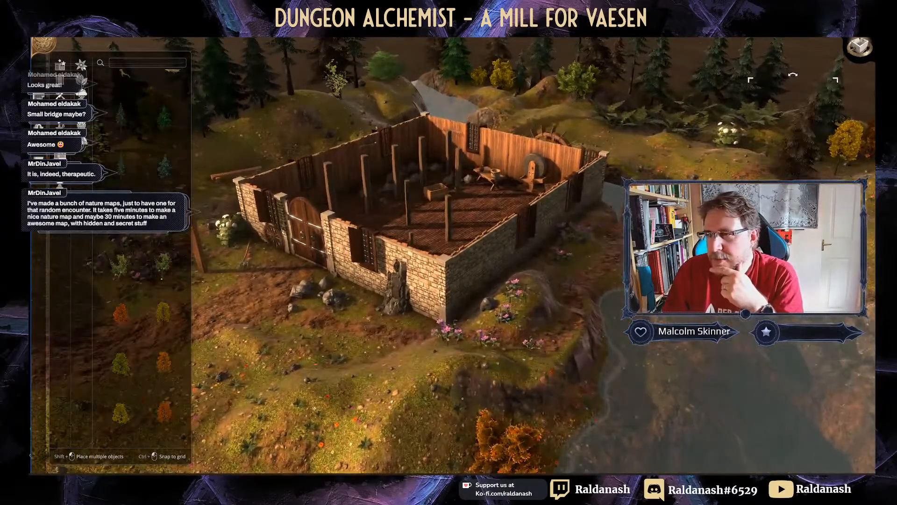
middle_click_drag(794, 262, 537, 318)
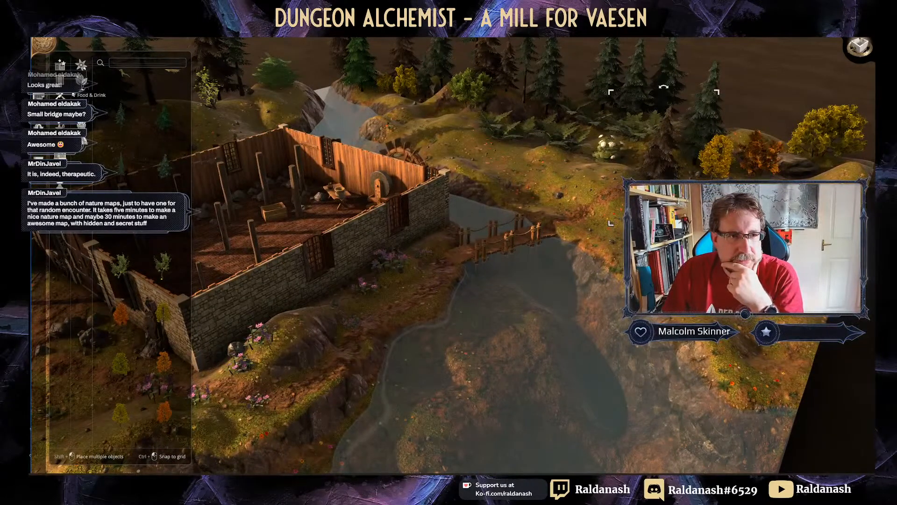
left_click(83, 81)
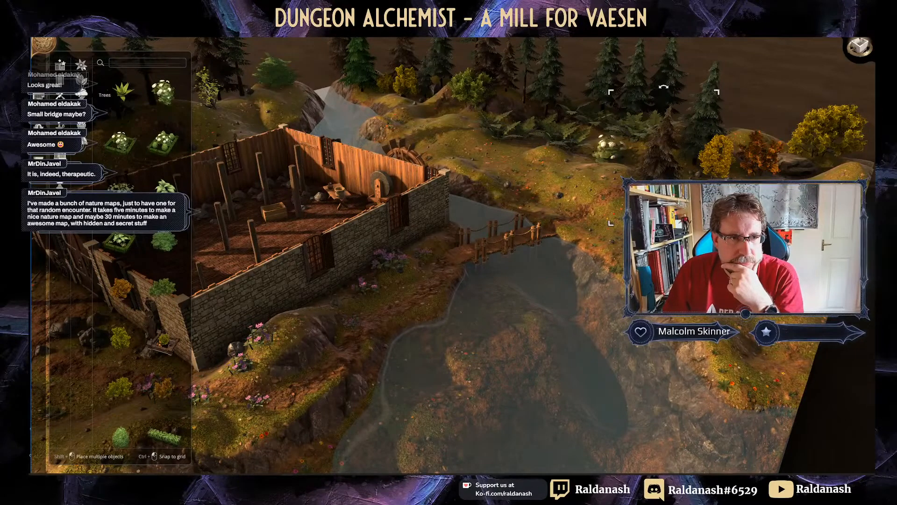
left_click(82, 95)
left_click(120, 89)
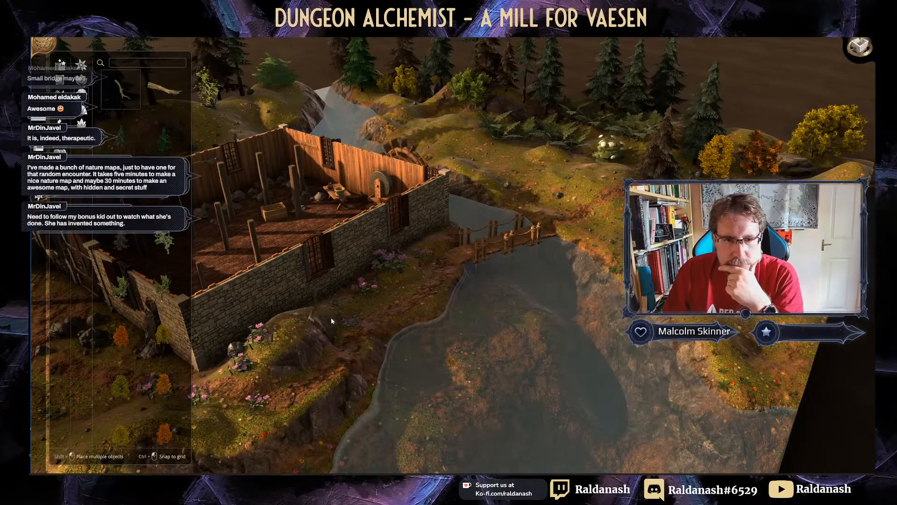
left_click(568, 224)
Step: Duplicate the pink flowers beside the mill's signpost twice to widen the patch towards the dirt path
right_click_drag(574, 227, 734, 184)
right_click_drag(392, 324, 435, 311)
left_click(251, 237)
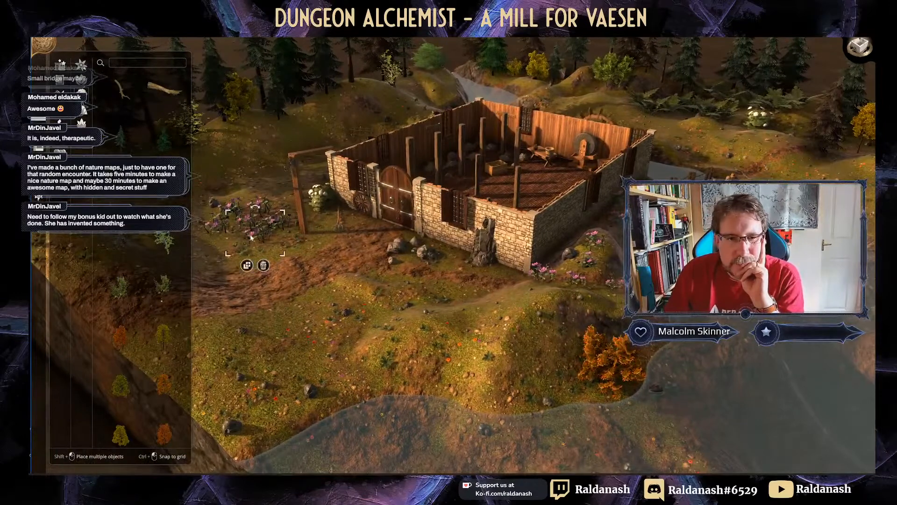
left_click(247, 265)
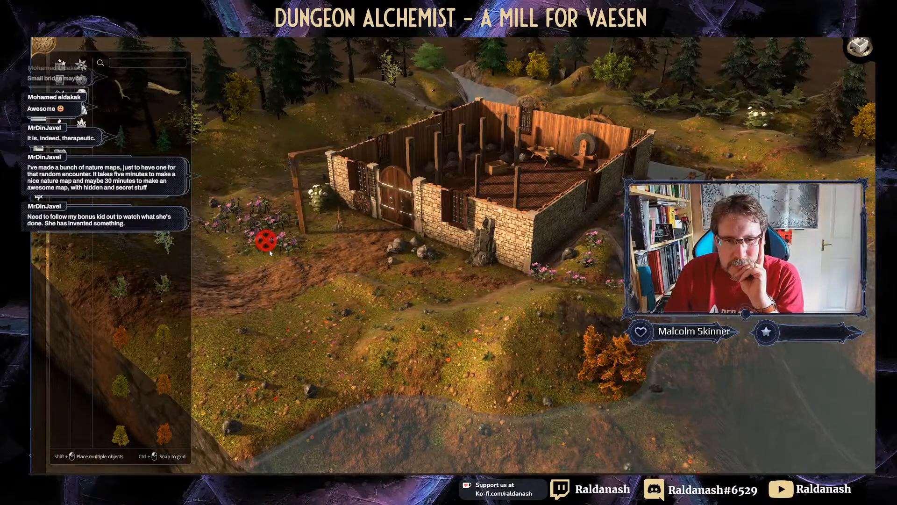
left_click(243, 265)
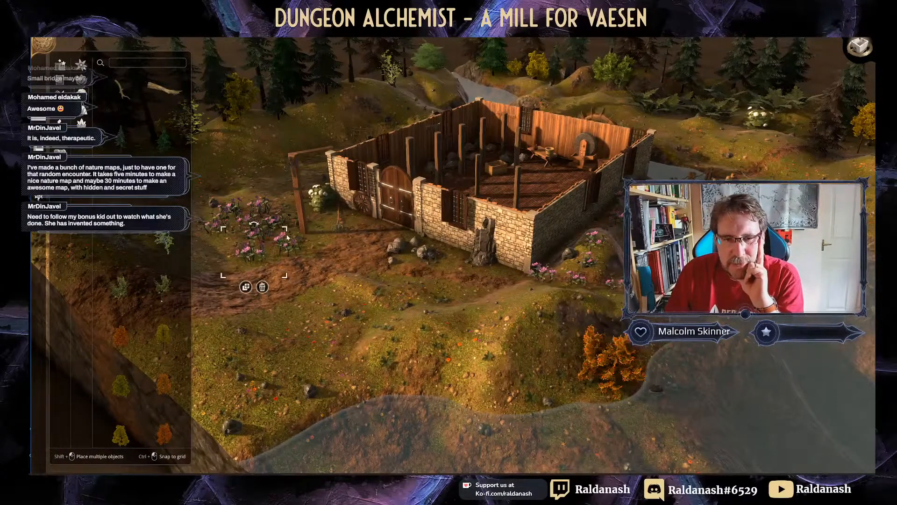
left_click(246, 287)
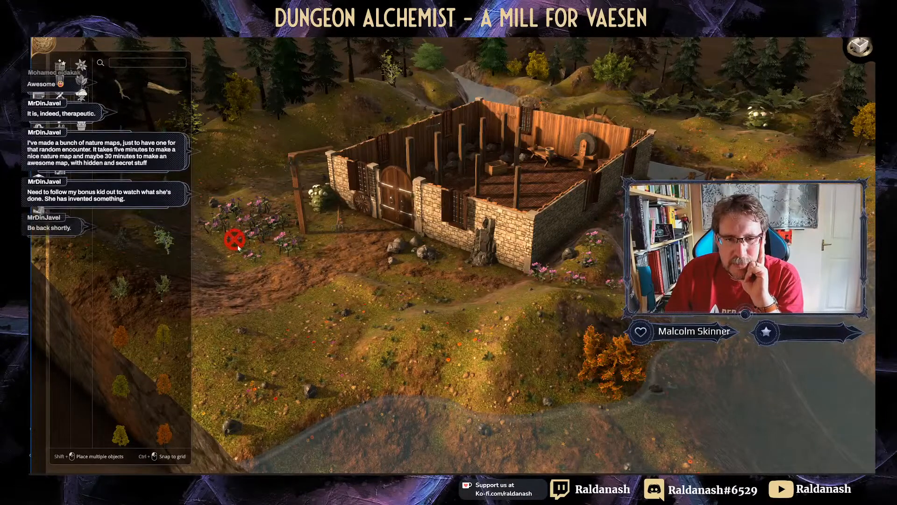
left_click(237, 247)
Step: Place a clump of pink flowers at the foot of the mill's near stone corner, beside the tree stump, and enlarge it
left_click(458, 293)
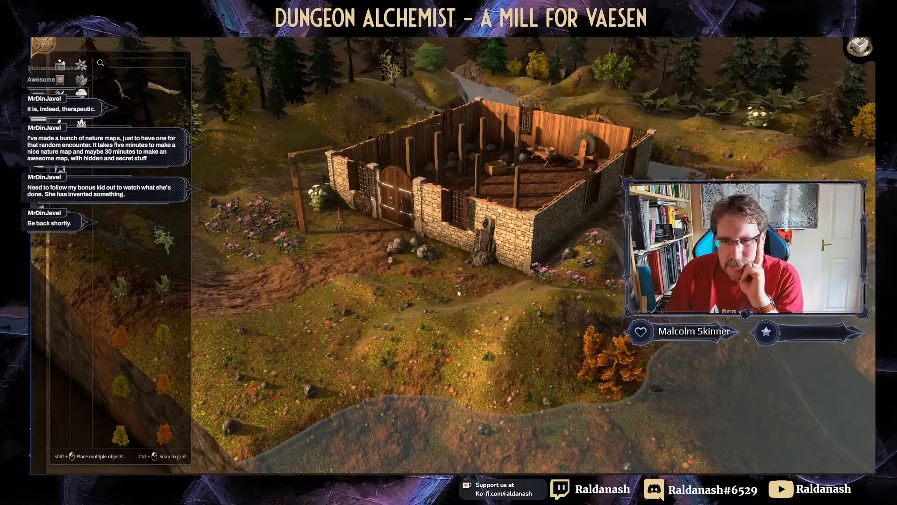
left_click(505, 272)
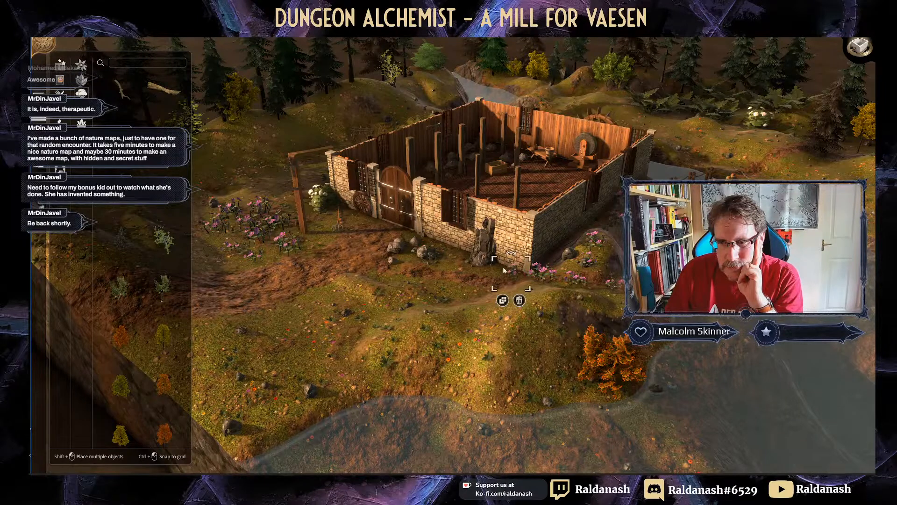
left_click_drag(495, 259, 490, 245)
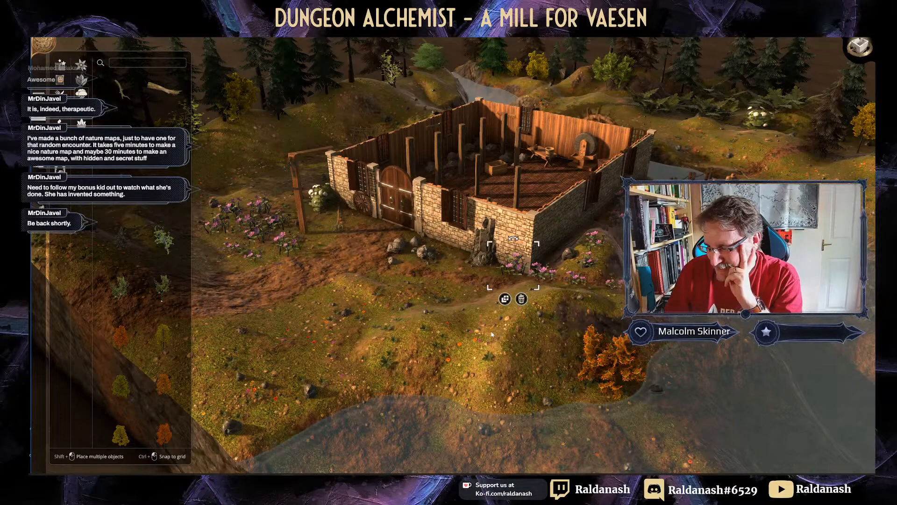
Step: Place an angular grey rock on the grassy slope beyond the mill's signpost, near the conifers
left_click(82, 123)
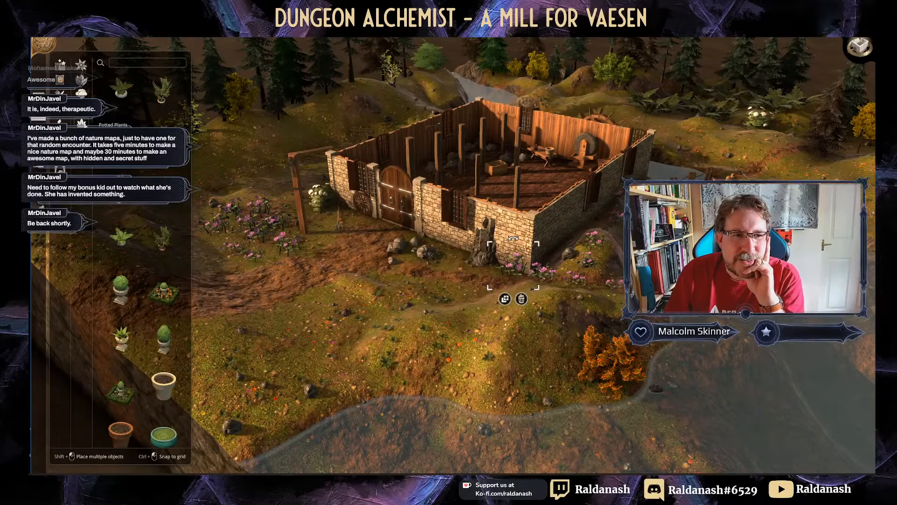
left_click(81, 107)
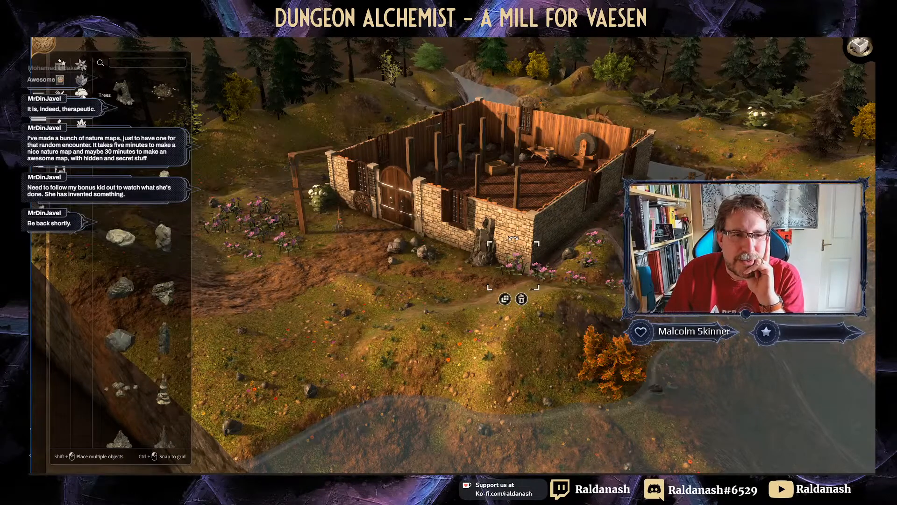
left_click(130, 331)
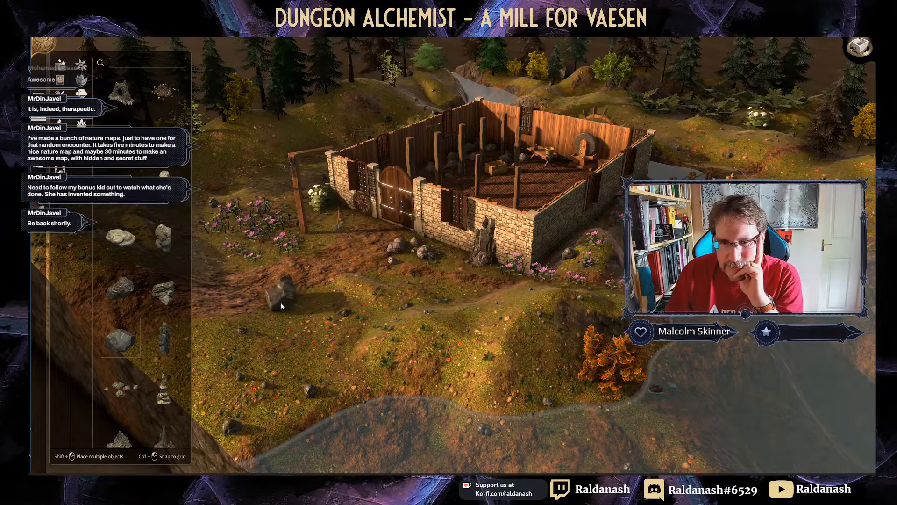
left_click(301, 113)
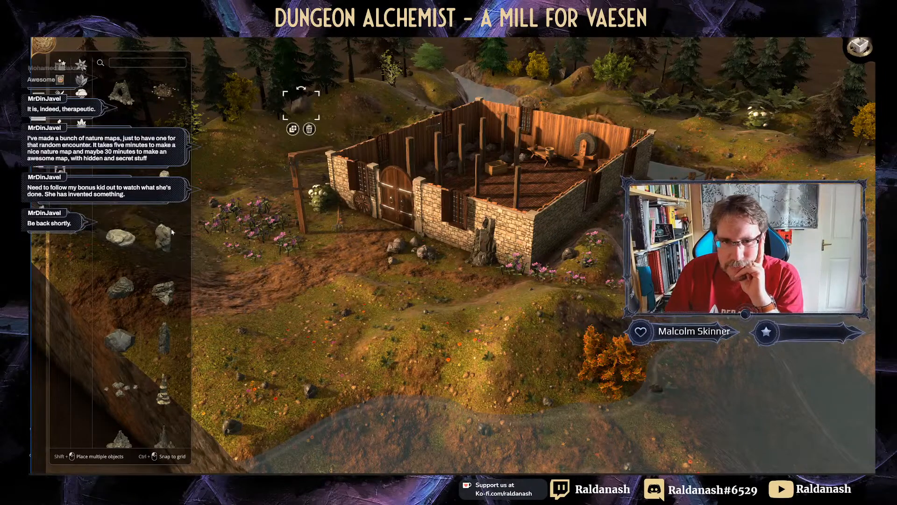
Step: Place a pale rounded rock from the rock props on the terrain to the side of the mill's near corner
left_click(120, 238)
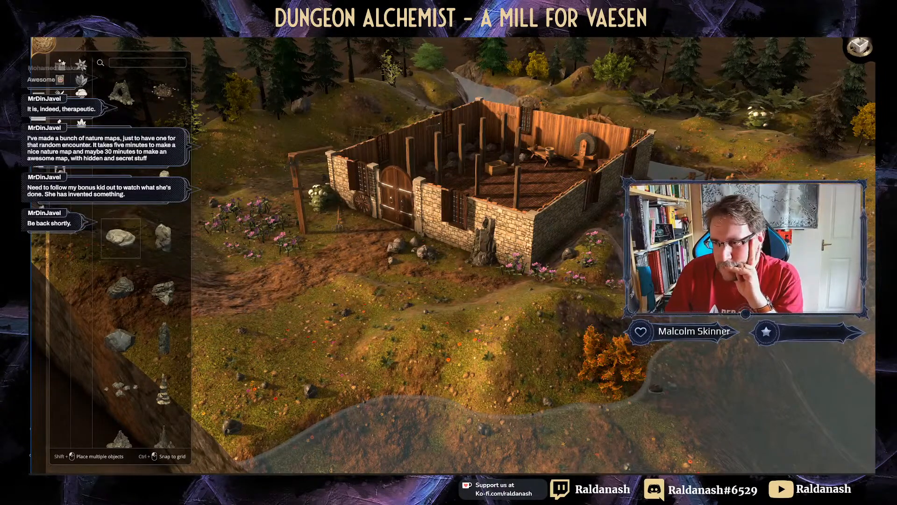
left_click(693, 294)
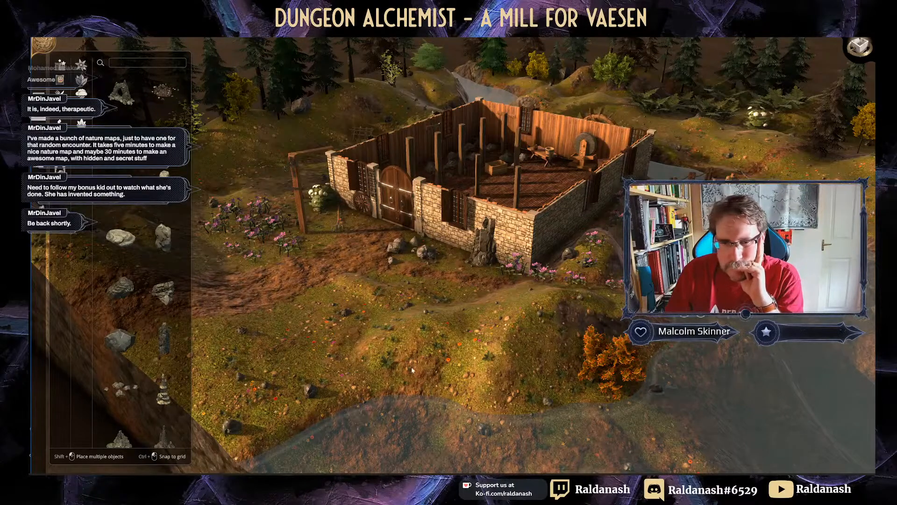
middle_click_drag(421, 370, 434, 326)
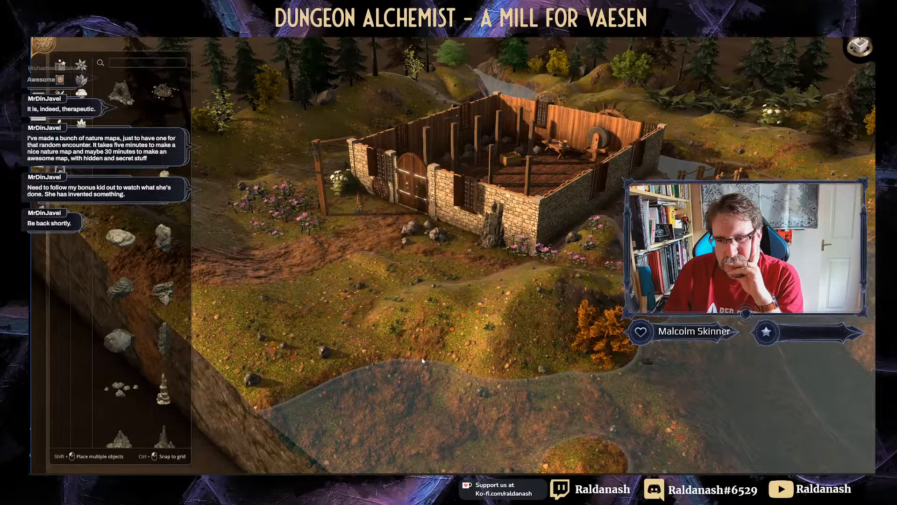
middle_click_drag(403, 353, 423, 361)
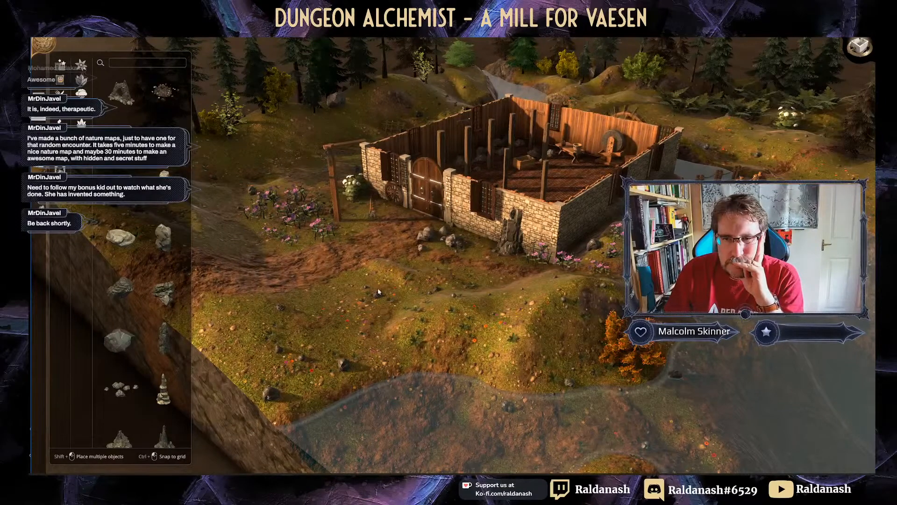
mouse_move(378, 292)
middle_mouse_down()
mouse_move(360, 286)
mouse_move(367, 284)
middle_mouse_up()
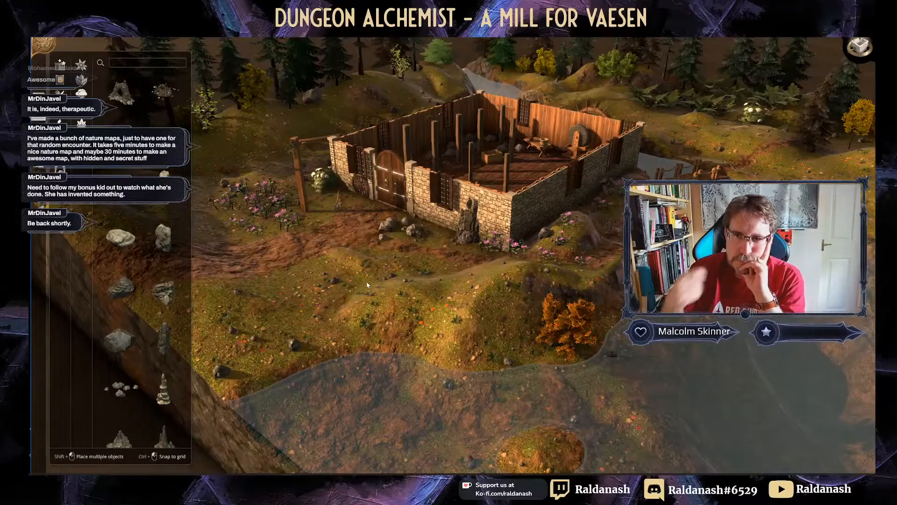
Step: Search the object library for "sac", then clear the search
left_click(410, 140)
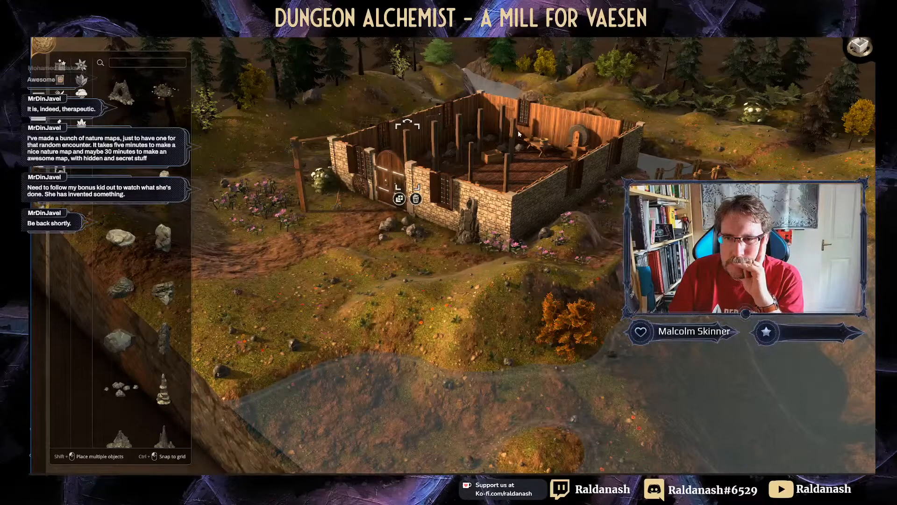
left_click(119, 67)
type("sac")
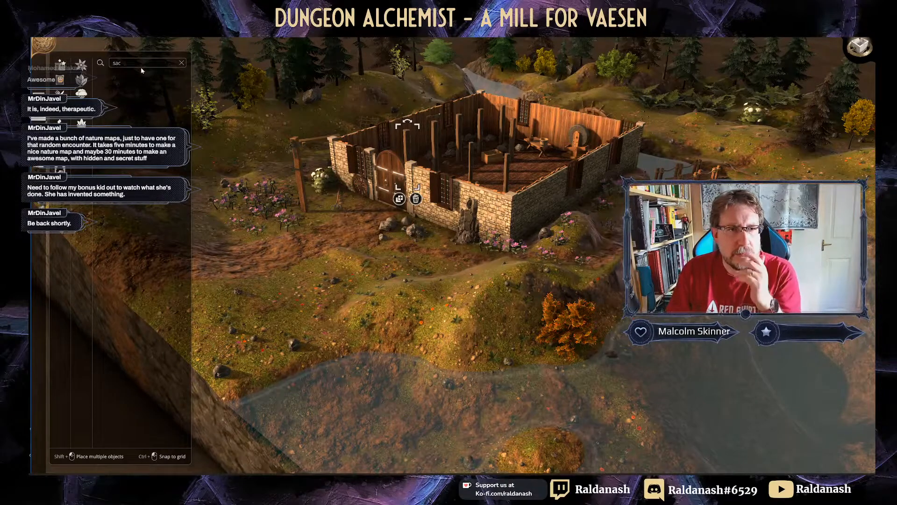
left_click_drag(132, 64, 98, 62)
key("BackSpace")
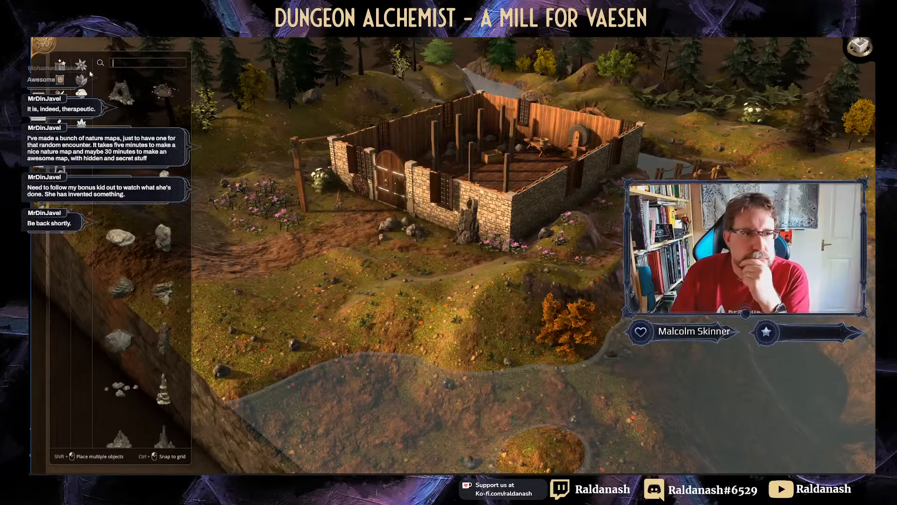
Step: Place two small round wooden stools from the chairs inside the mill, one near the millstone and one near the front door
left_click(60, 66)
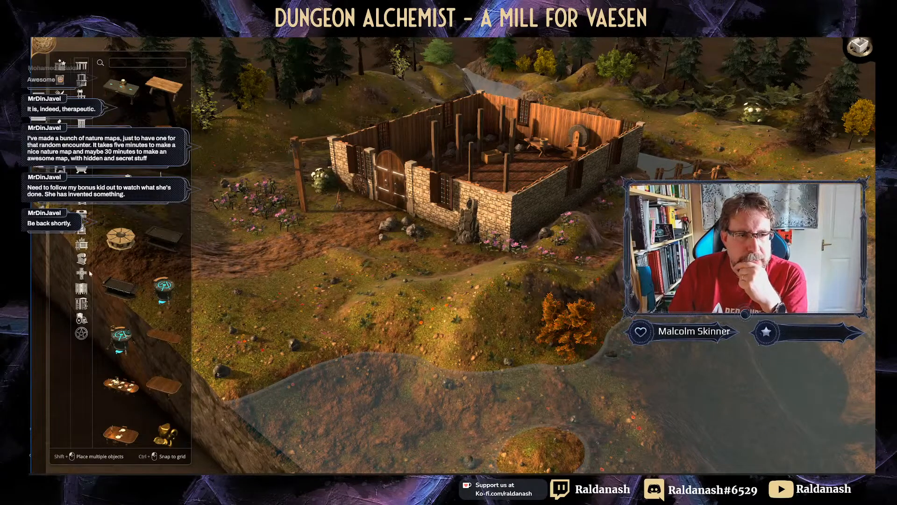
left_click(80, 303)
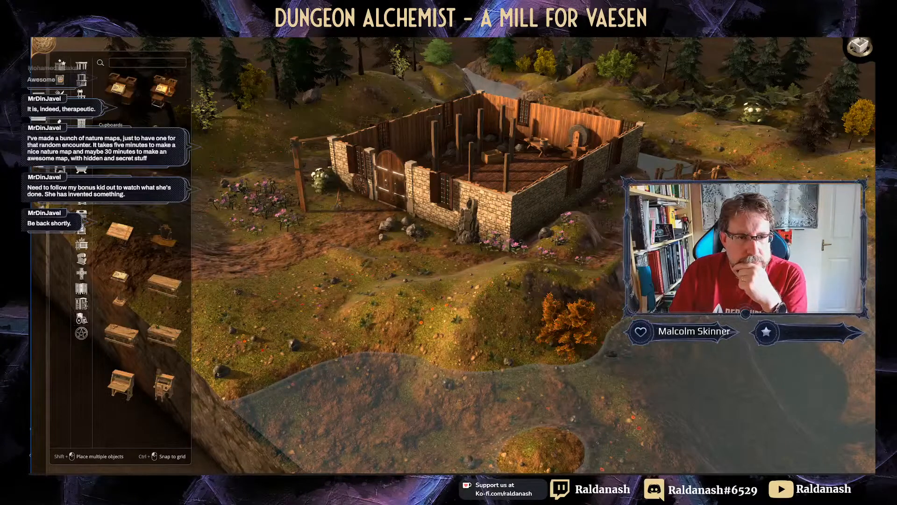
left_click(81, 123)
left_click(81, 109)
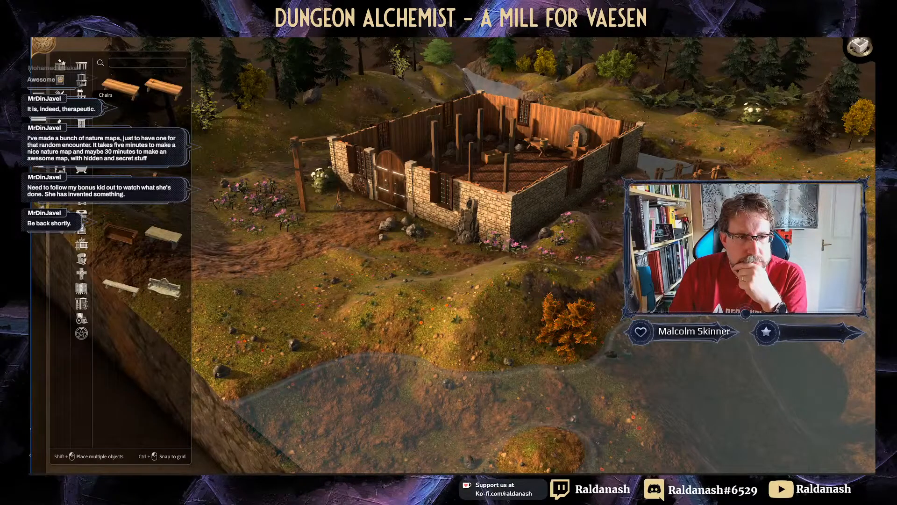
left_click(81, 93)
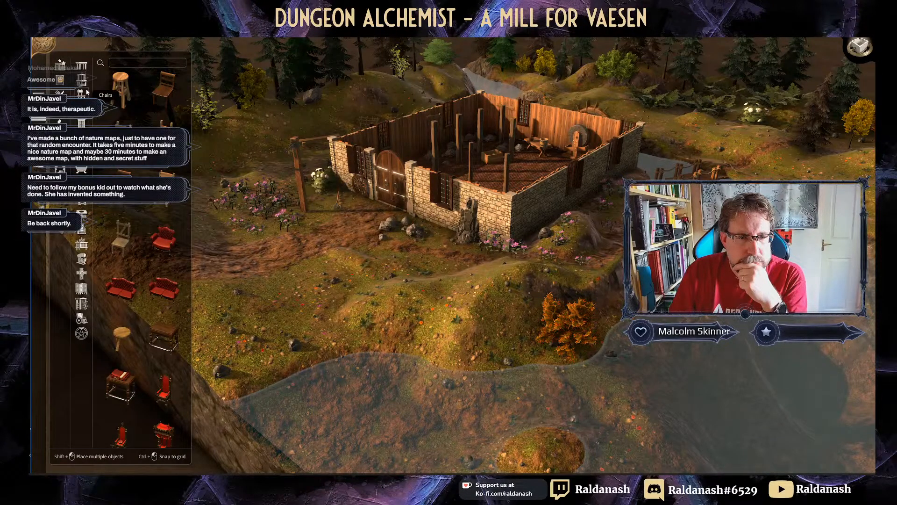
left_click(124, 330)
left_click(526, 172)
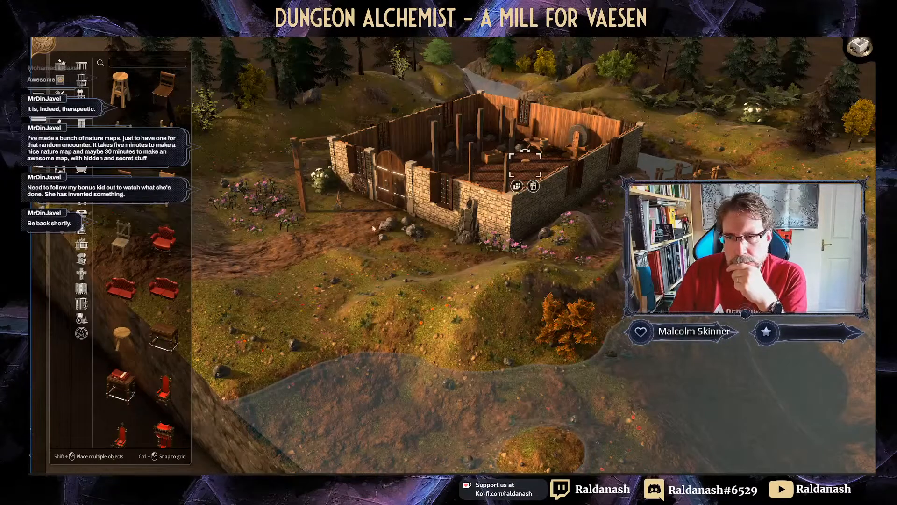
left_click(132, 335)
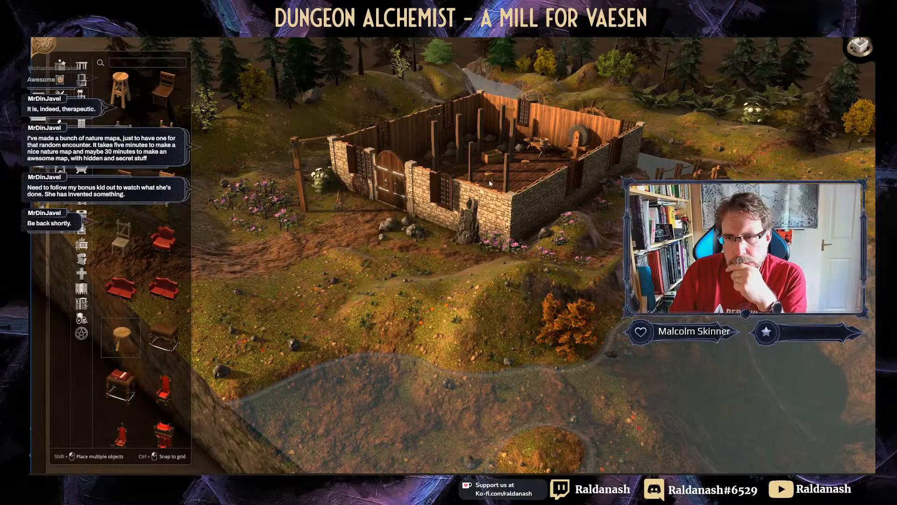
left_click(424, 167)
left_click(82, 109)
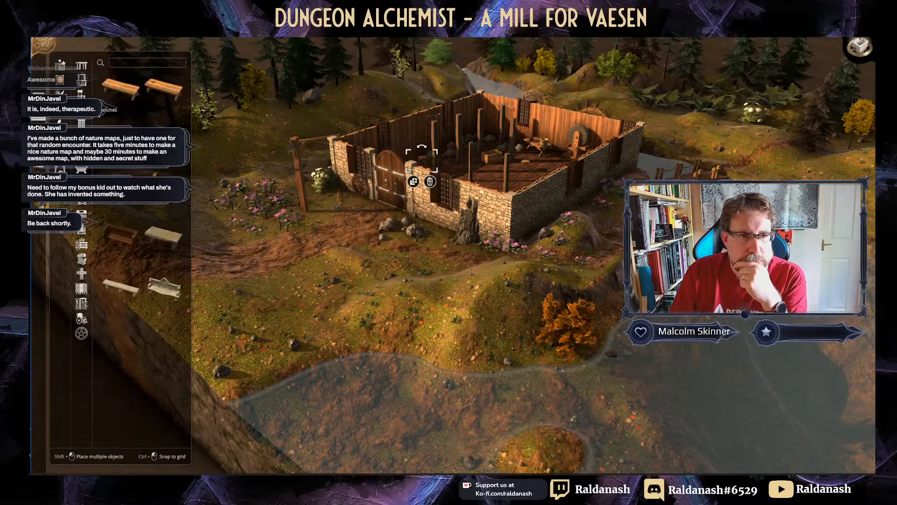
left_click(81, 94)
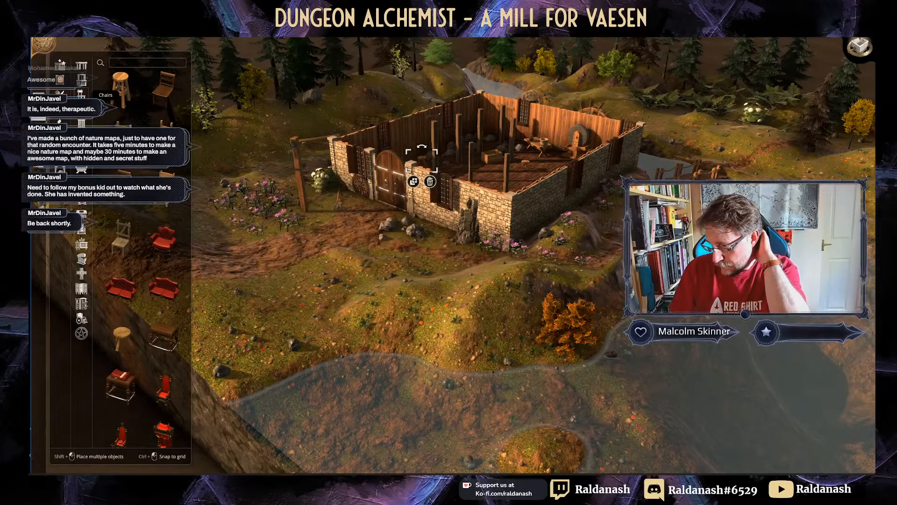
left_click(82, 80)
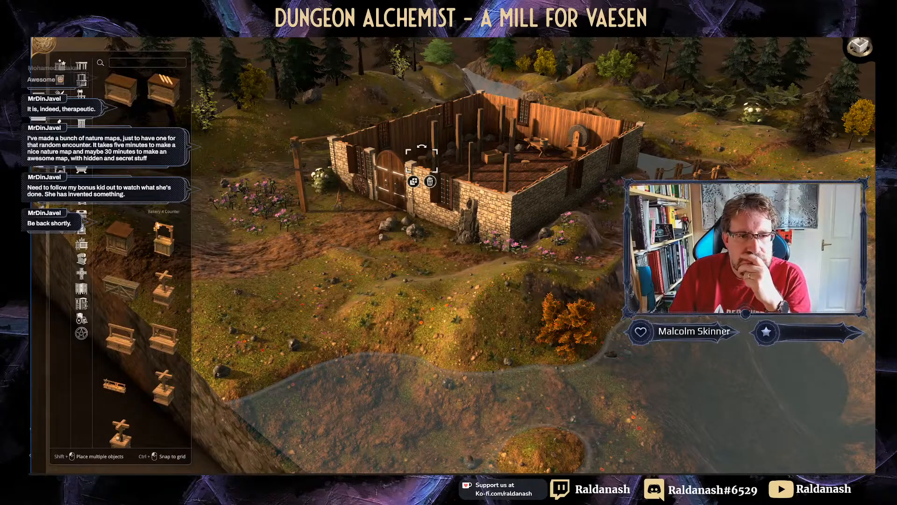
scroll(151, 367, "down", 1)
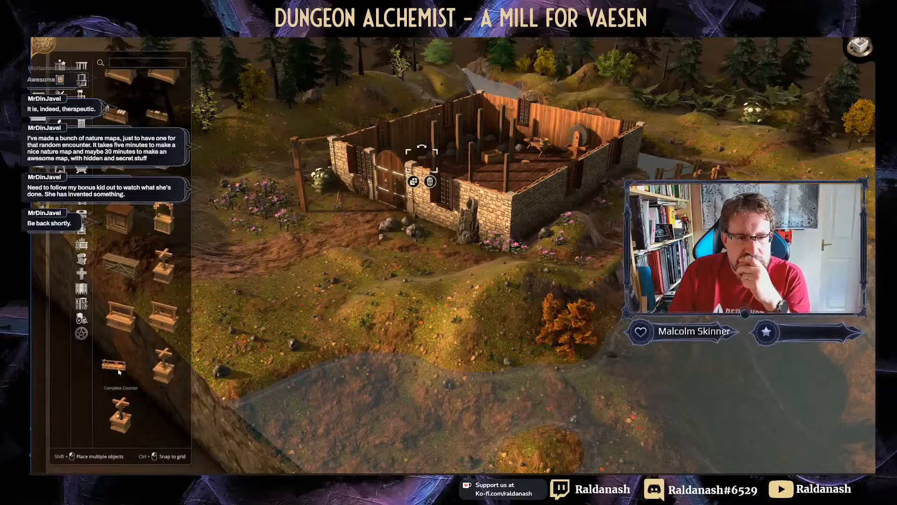
scroll(158, 237, "up", 1)
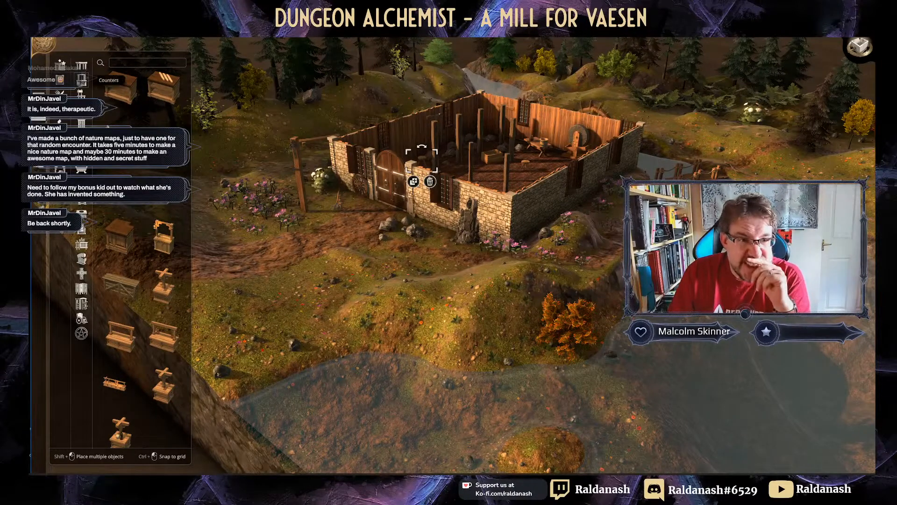
Step: Pick the pale broken log from the new objects and place it on the grassy slope beyond the mill's far corner
left_click(102, 122)
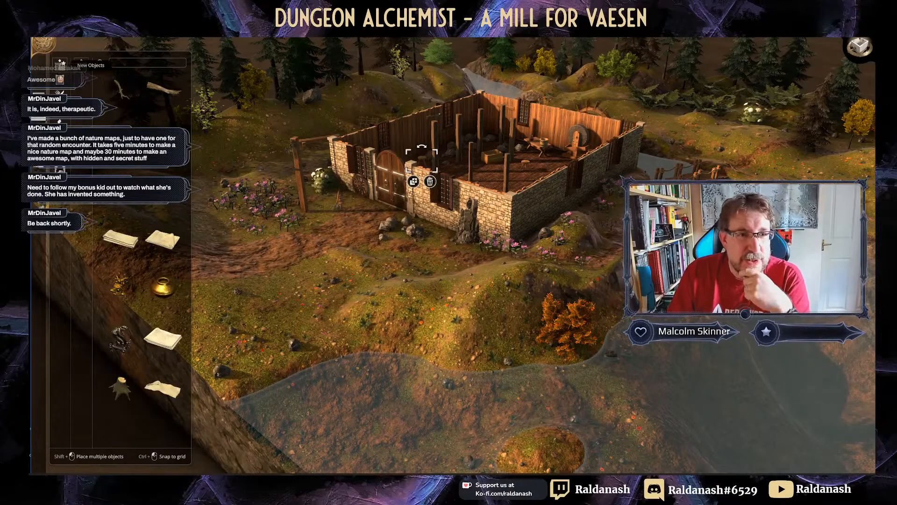
left_click(164, 89)
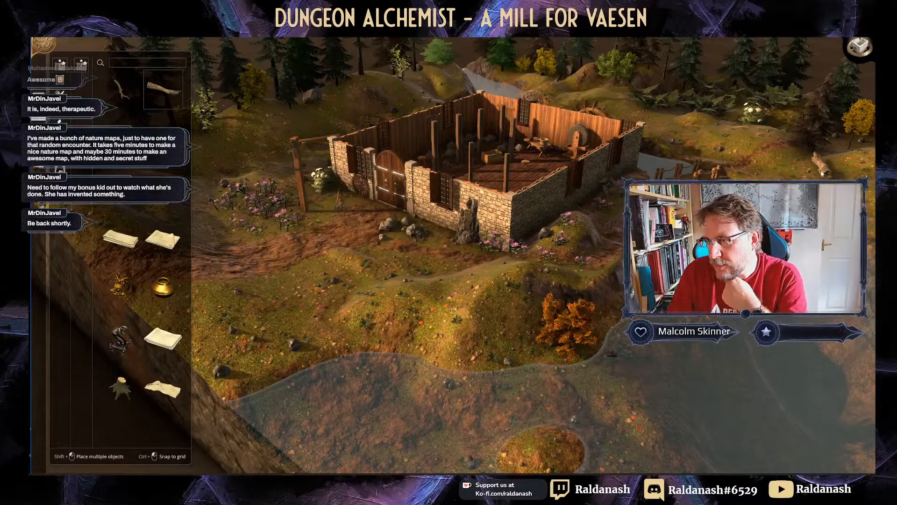
left_click(662, 118)
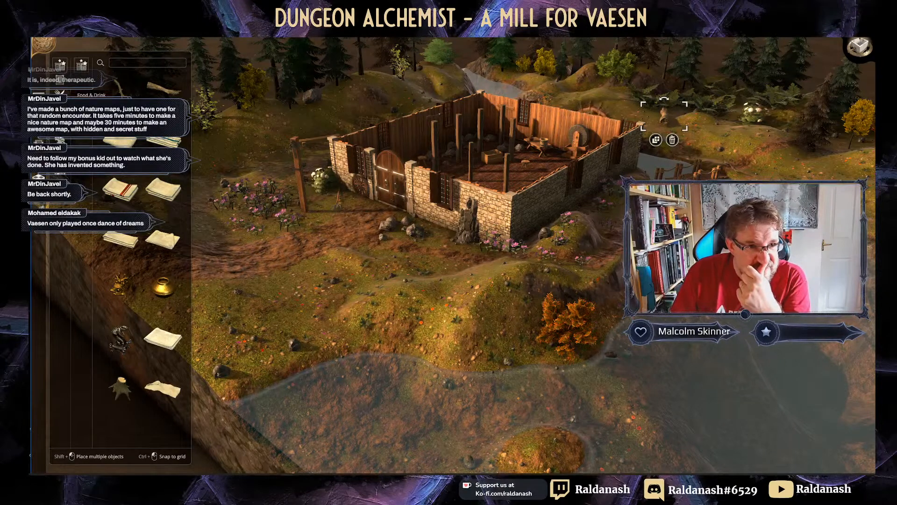
left_click(60, 94)
left_click(60, 80)
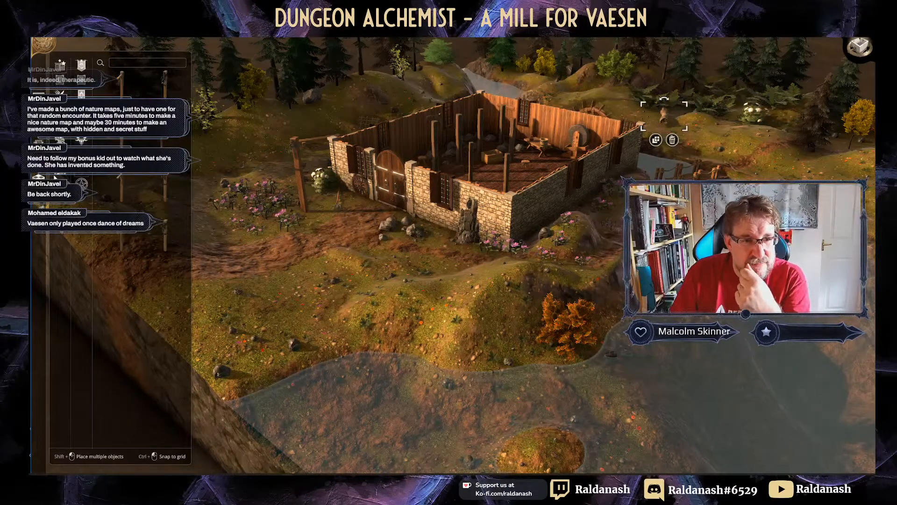
left_click(38, 143)
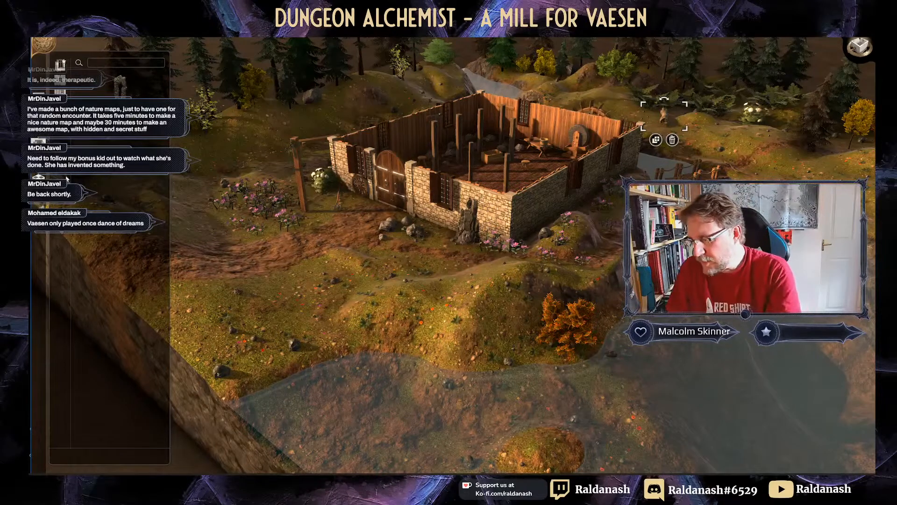
left_click(39, 162)
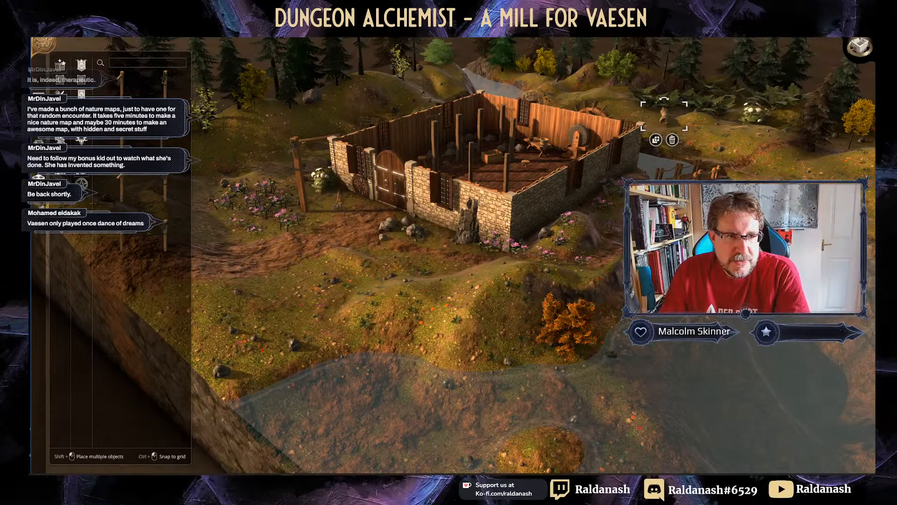
left_click(91, 185)
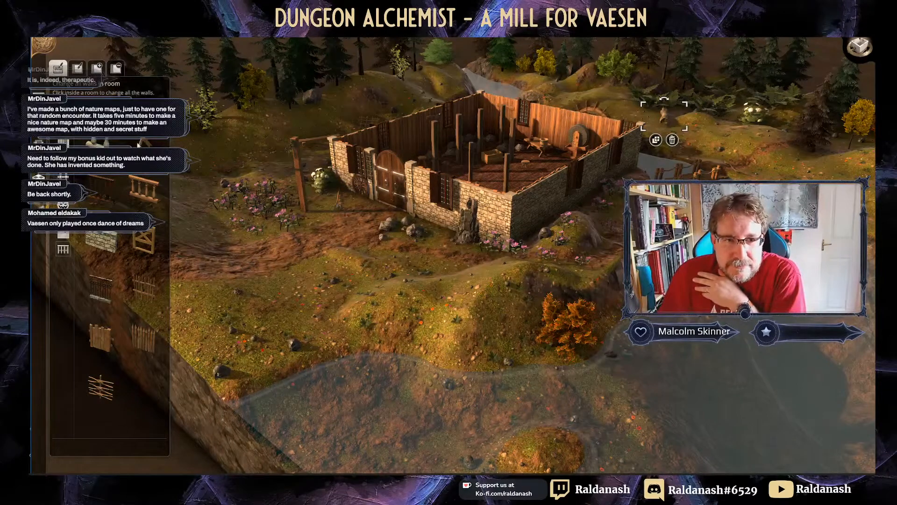
left_click(39, 177)
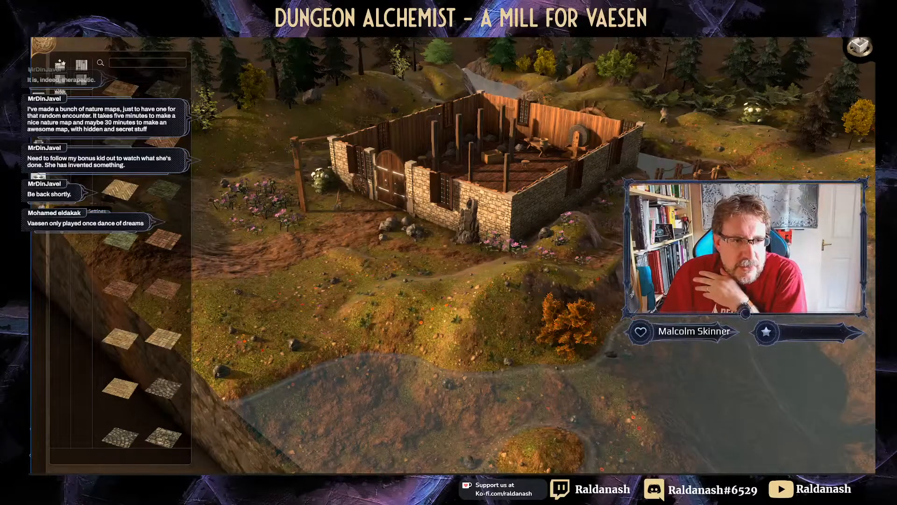
left_click(39, 210)
left_click(39, 97)
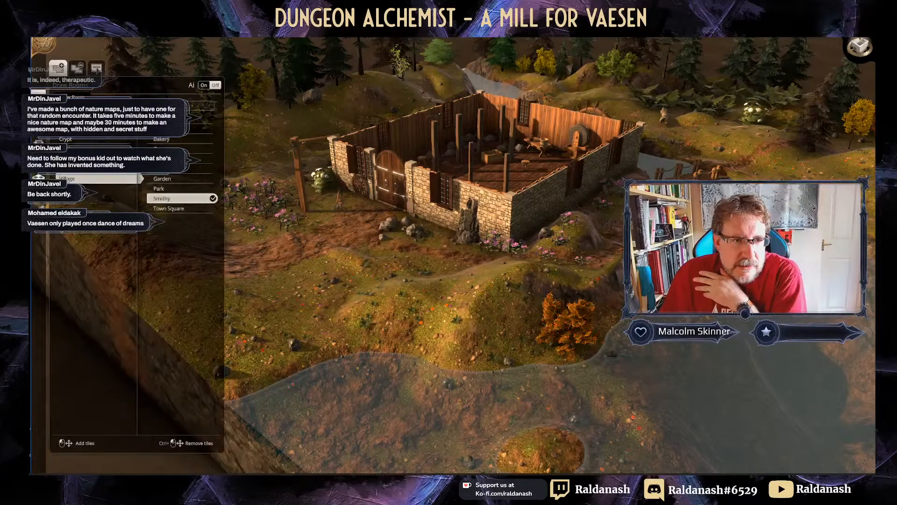
left_click(39, 119)
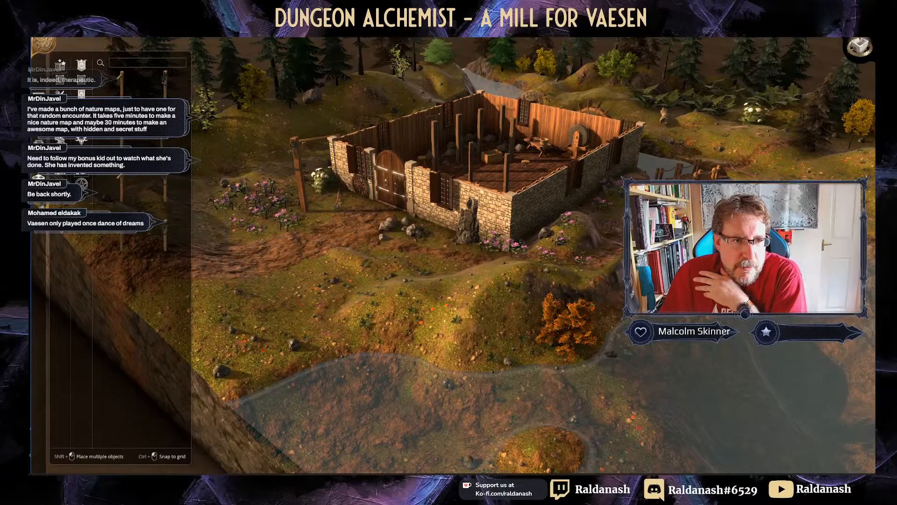
Step: Place a large bigleaf plant at the water's edge beside the orange bush, and a smaller low plant on the bush's other side
left_click(60, 140)
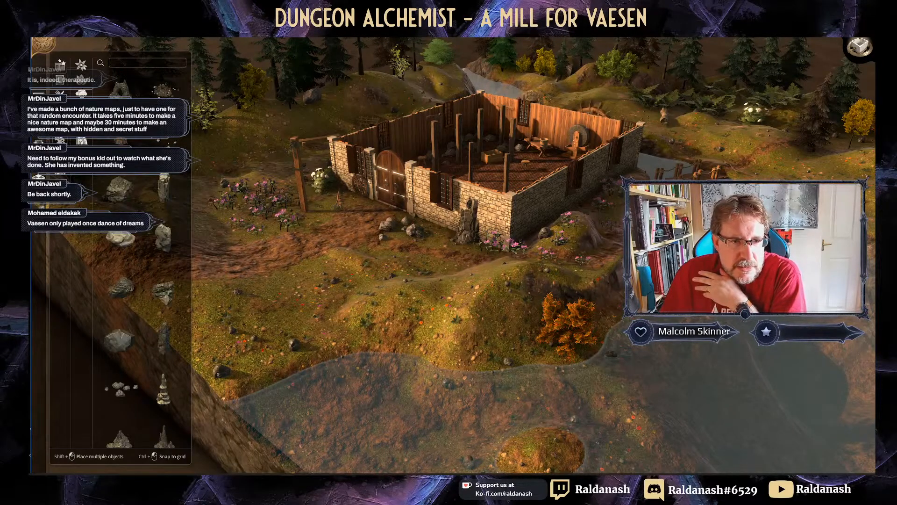
scroll(160, 190, "down", 2)
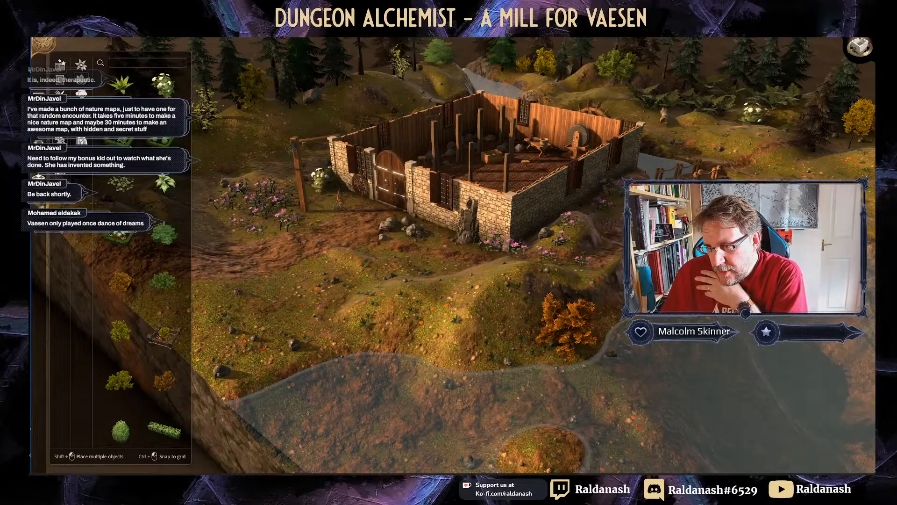
left_click(154, 195)
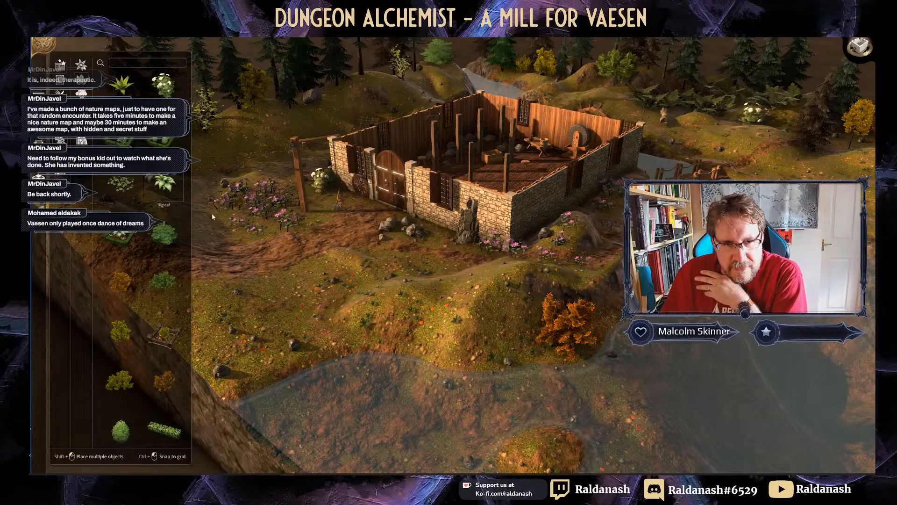
left_click(538, 363)
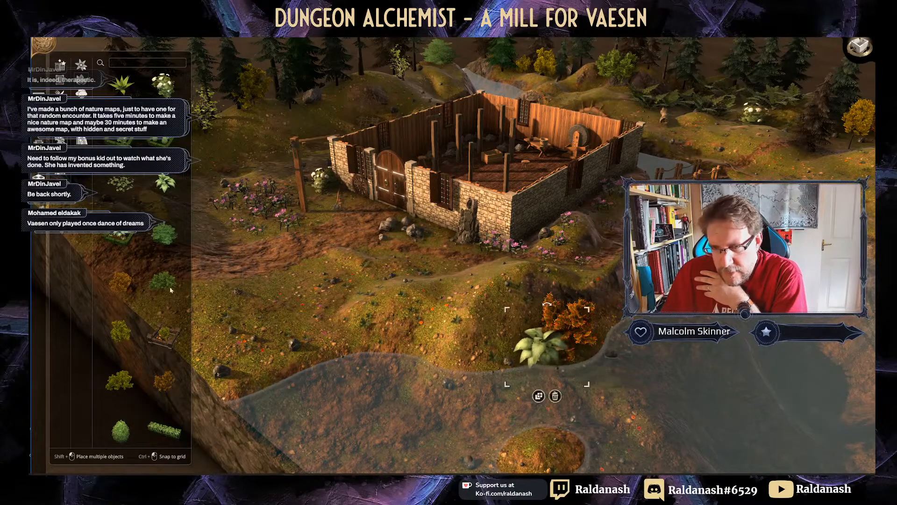
left_click(616, 322)
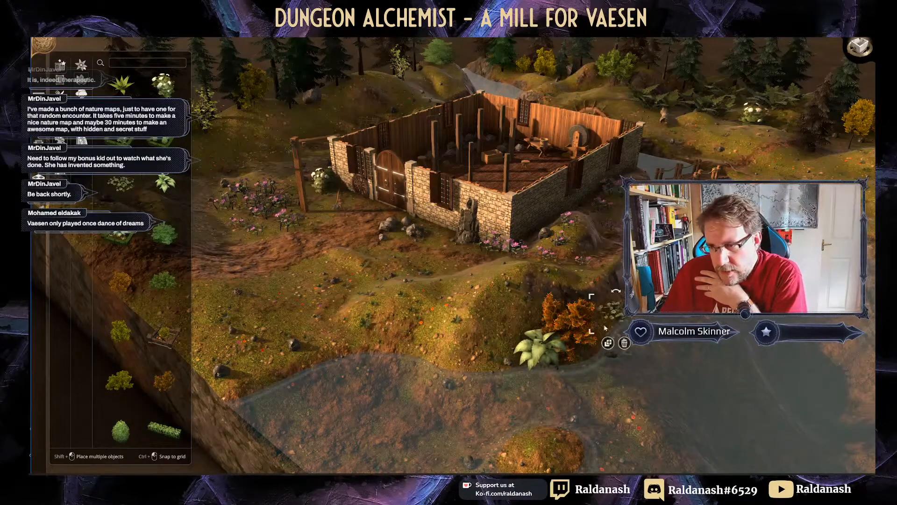
left_click_drag(610, 319, 597, 323)
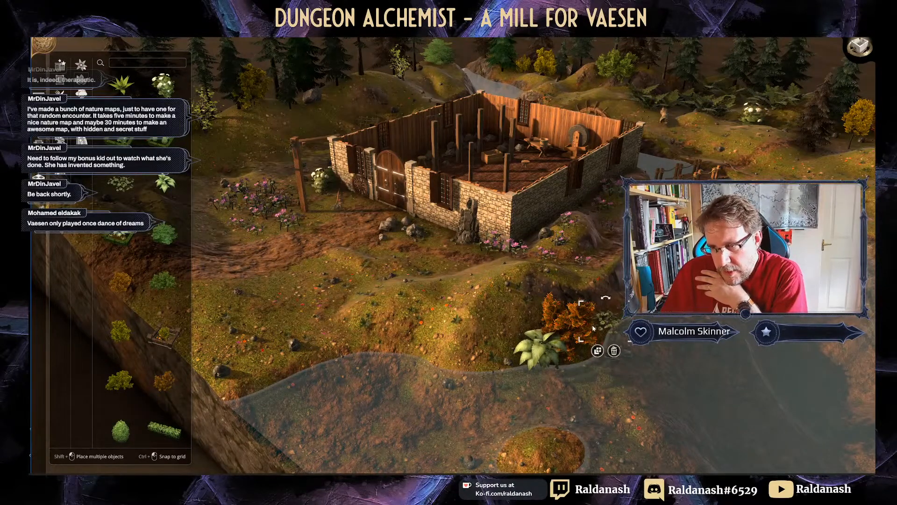
Step: Move the large bigleaf plant onto the small islet, and place pink flower clusters on the ground in front of the mill's near wall
left_click_drag(538, 352, 540, 439)
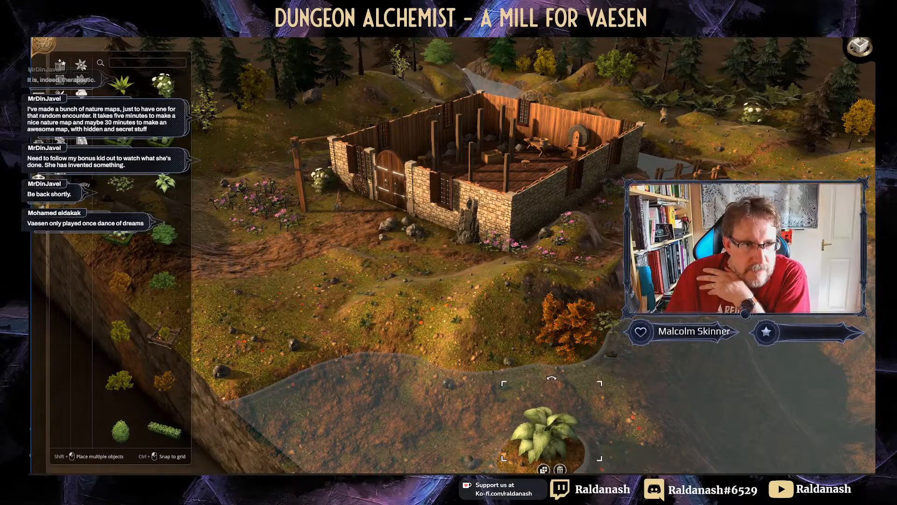
left_click(81, 65)
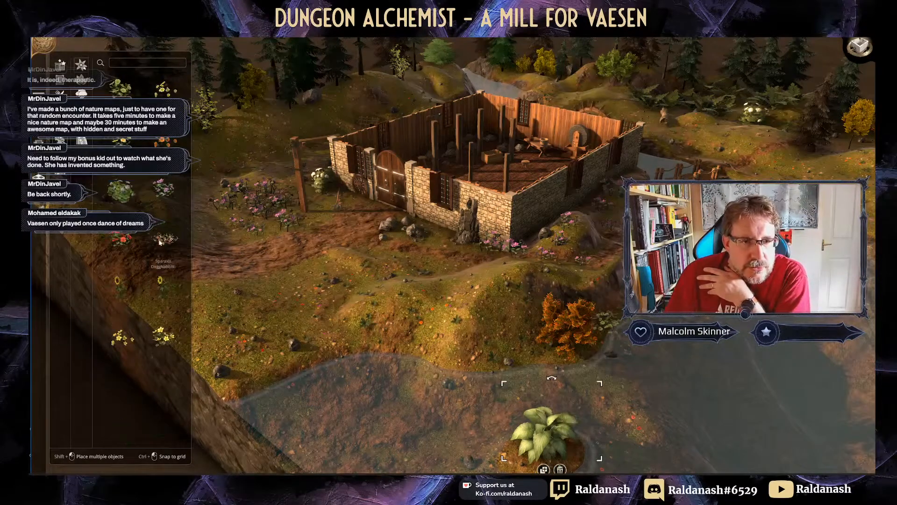
left_click(163, 191)
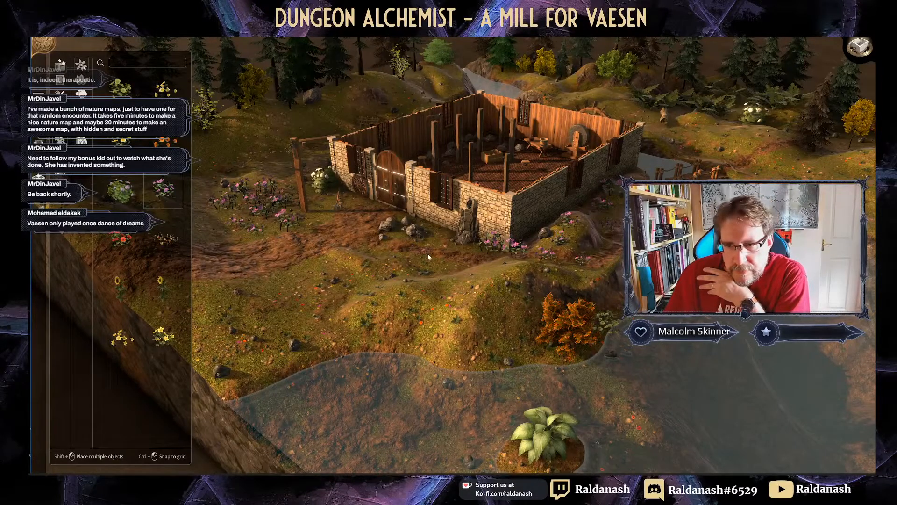
left_click(163, 192)
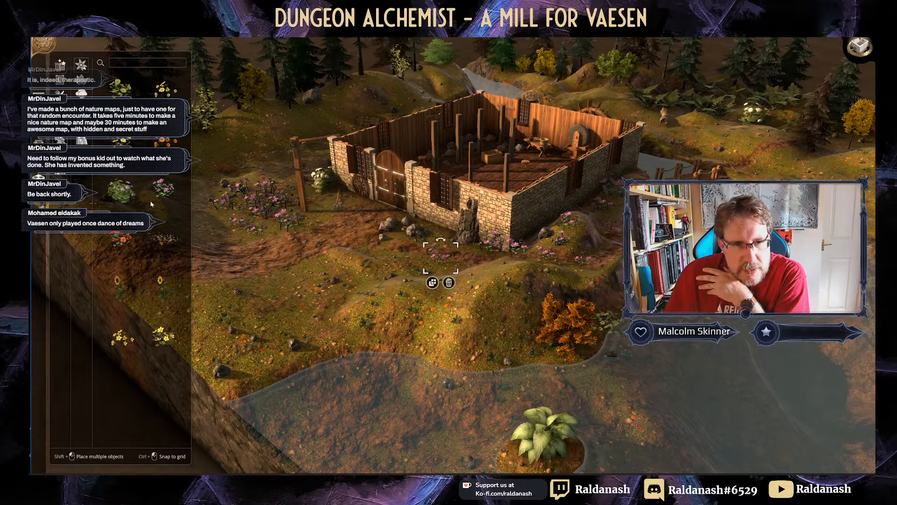
left_click(162, 192)
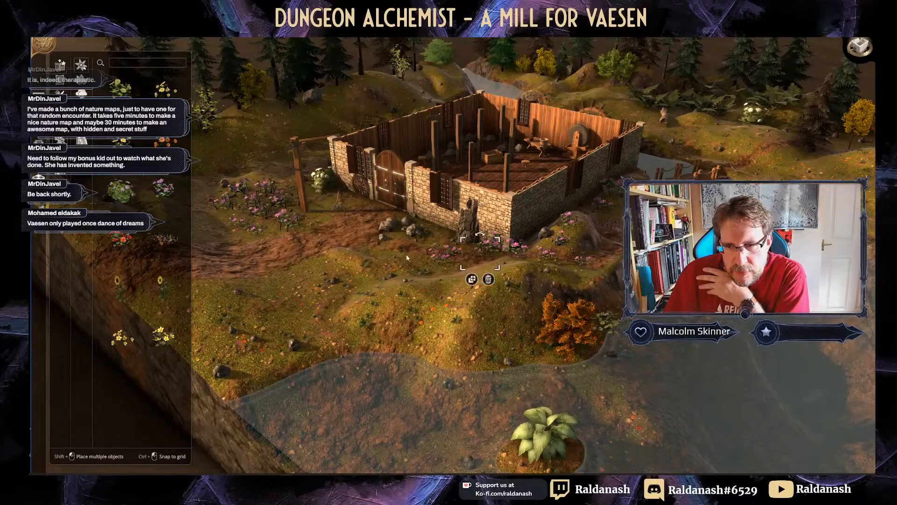
left_click(465, 273)
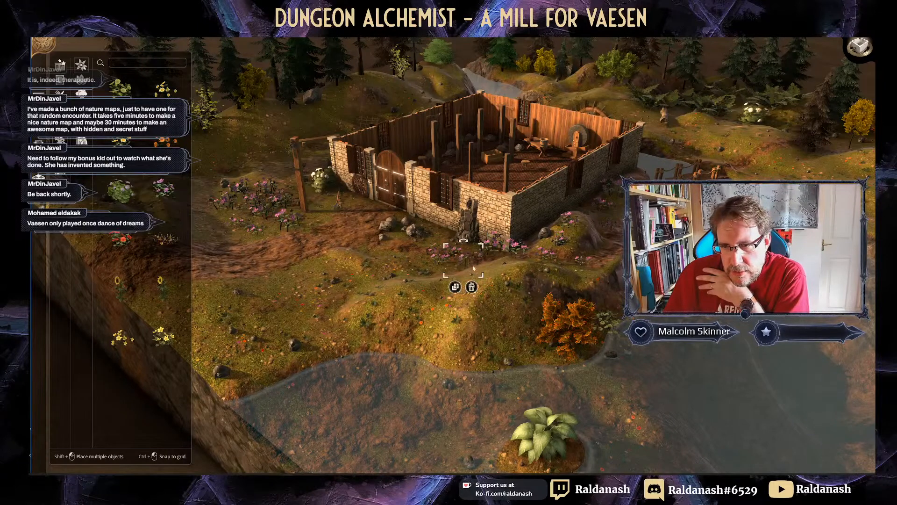
Step: Resize the pink flowers by the front wall and extend the patch with two more clusters towards the rocks beside the door
mouse_move(480, 247)
left_mouse_down()
mouse_move(496, 241)
mouse_move(466, 243)
left_mouse_up()
left_click(447, 256)
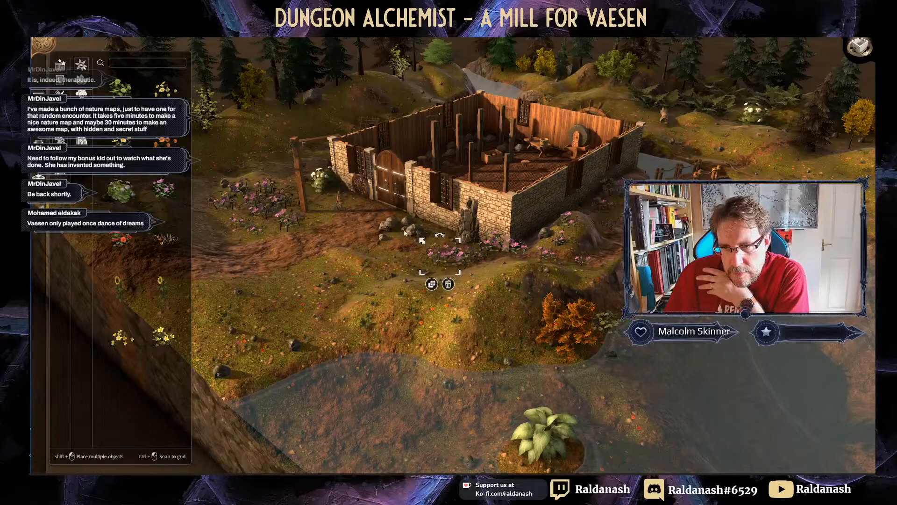
left_click(155, 198)
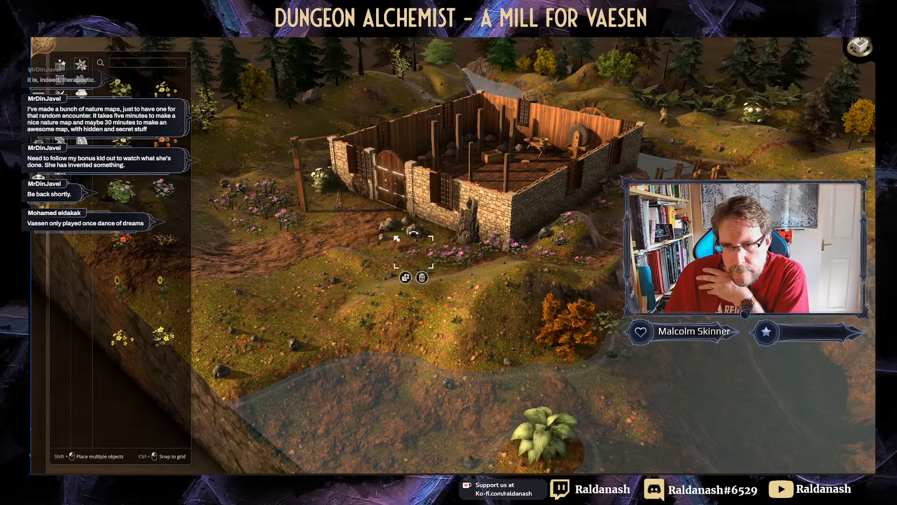
left_click_drag(396, 239, 377, 227)
left_click(173, 188)
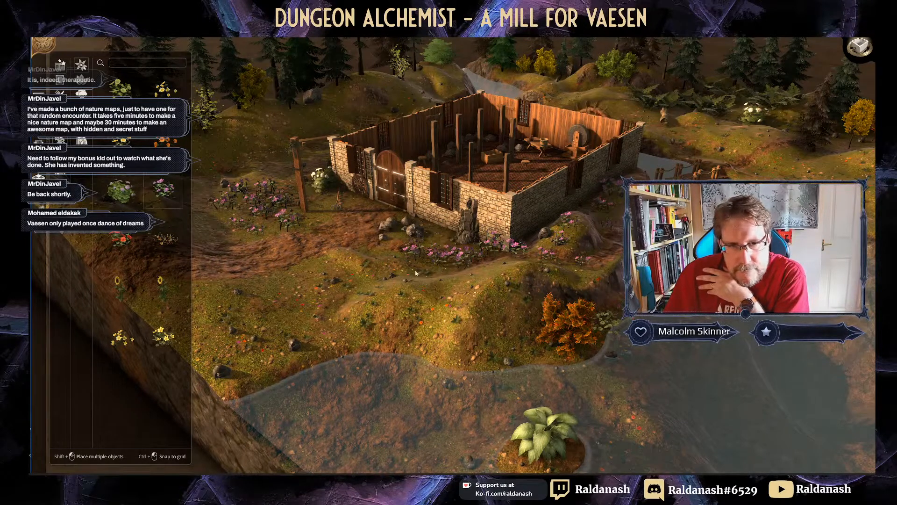
left_click(430, 276)
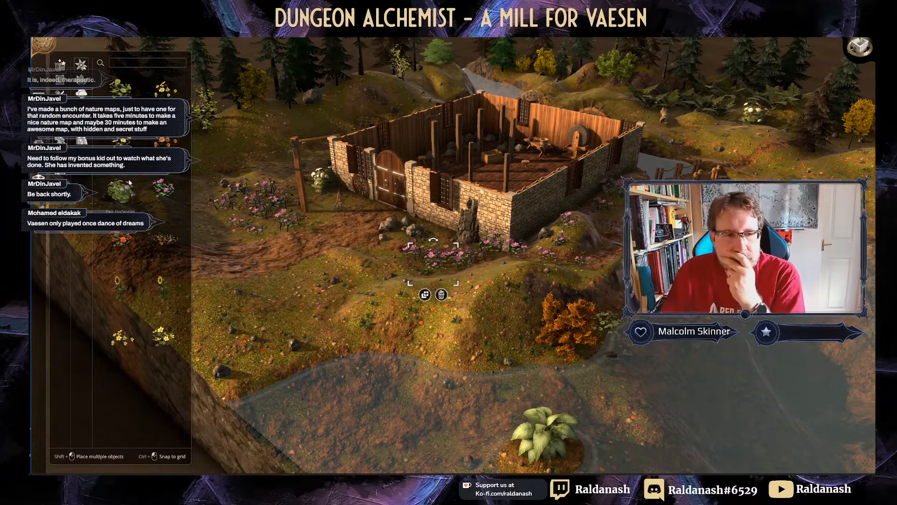
Step: Set the map lighting to night and swing the moonlight's direction so it shines across the water near the shore
left_click(39, 194)
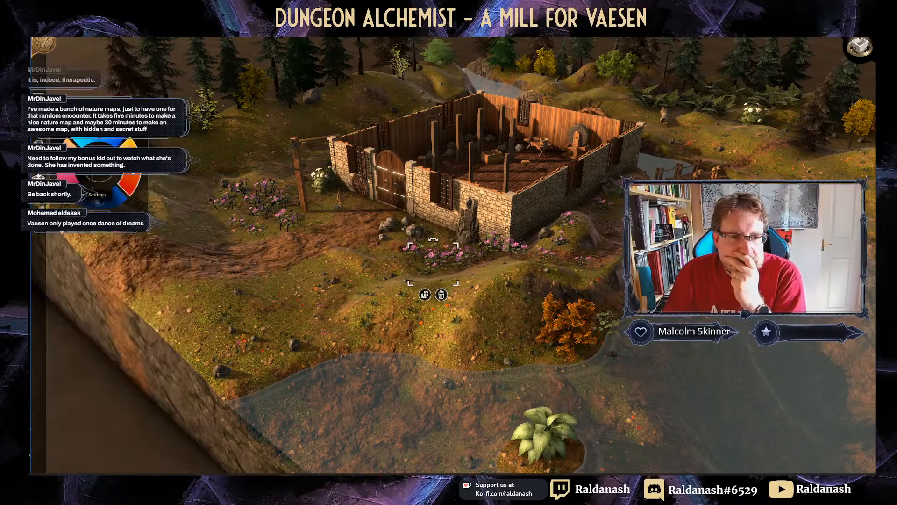
left_click(112, 196)
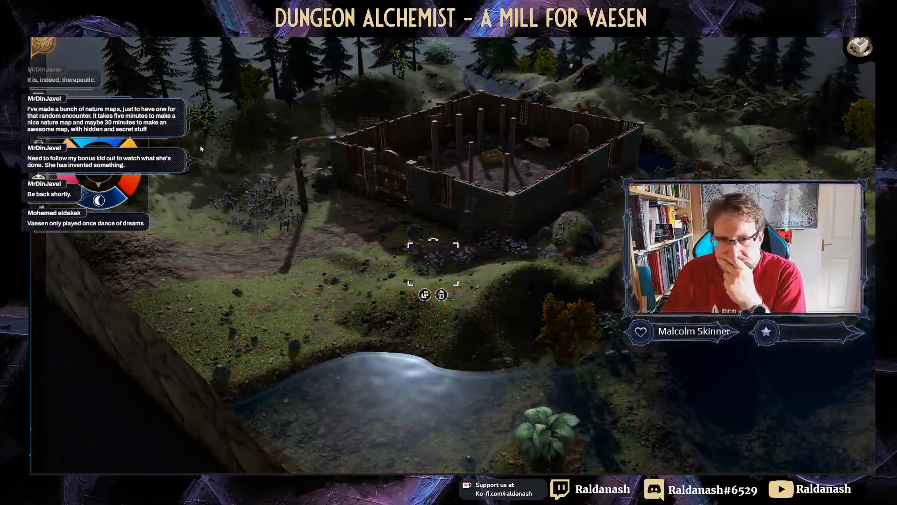
left_click(151, 166)
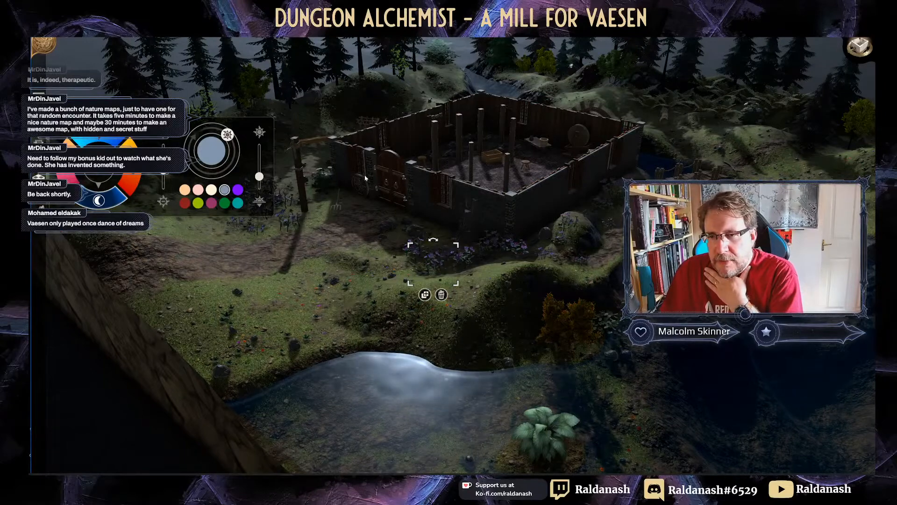
left_click_drag(228, 135, 234, 148)
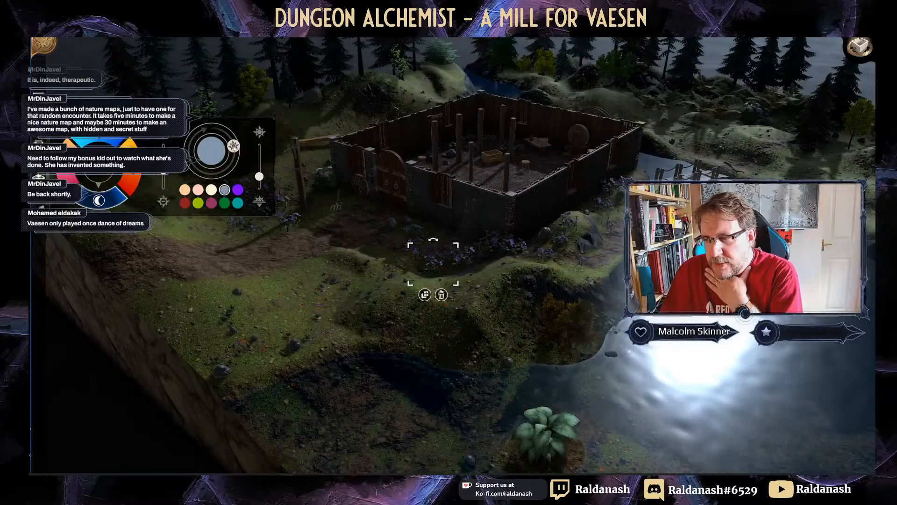
left_click_drag(234, 149, 205, 129)
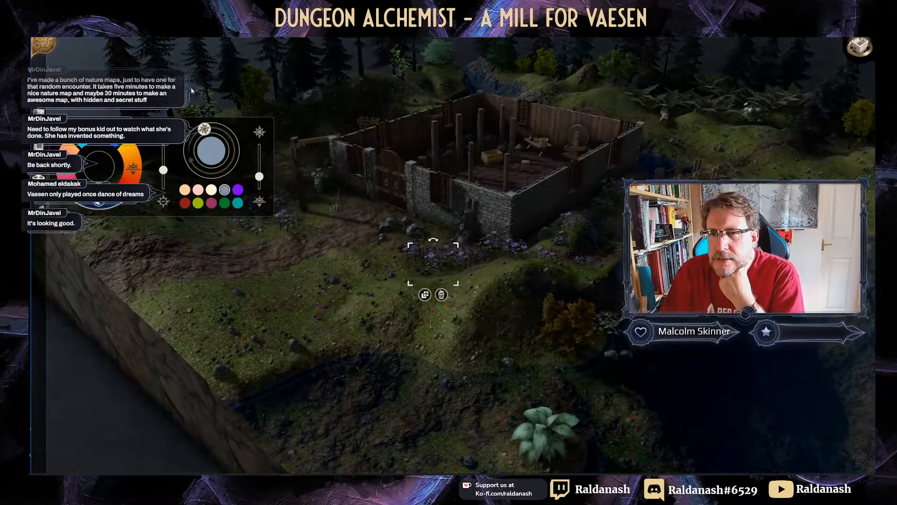
left_click_drag(192, 90, 211, 173)
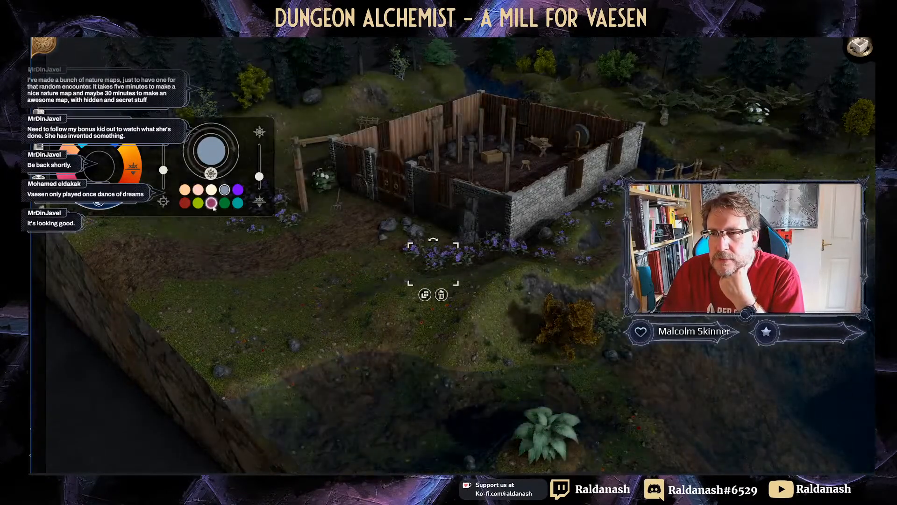
left_click_drag(213, 208, 314, 116)
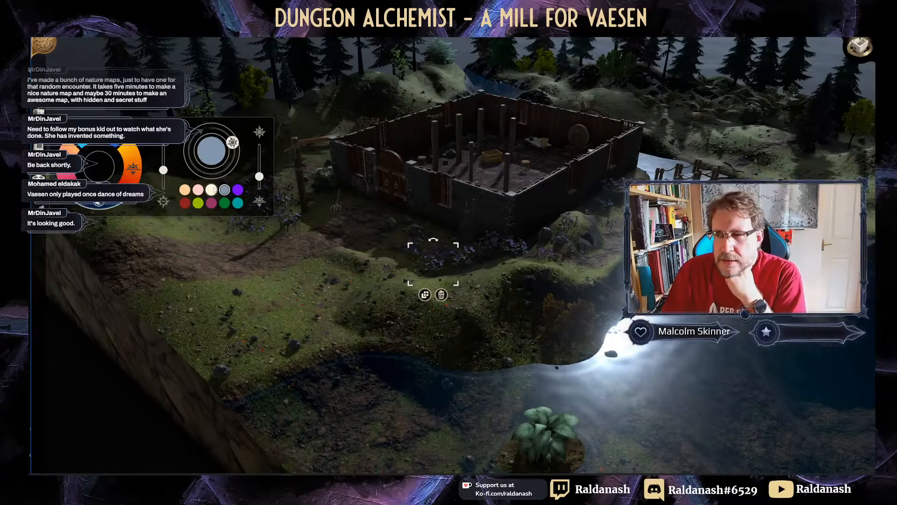
Step: Try cream, violet, teal, green, magenta, lime, red and pink light colours on the night scene, and restore the pale grey-blue
left_click(212, 189)
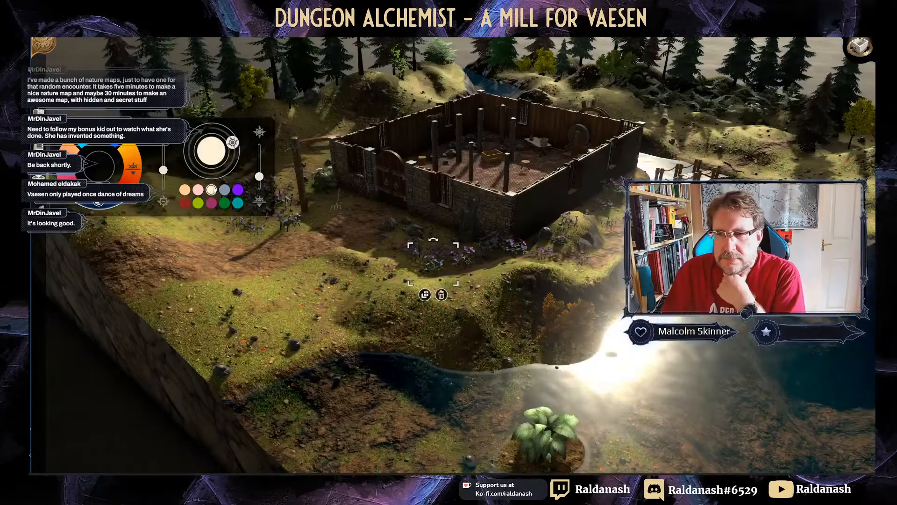
left_click(225, 190)
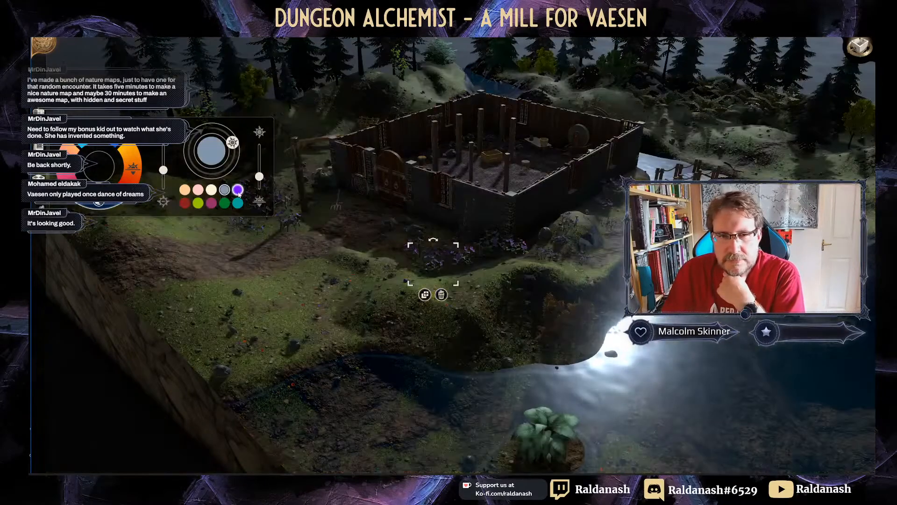
left_click(238, 191)
left_click(237, 202)
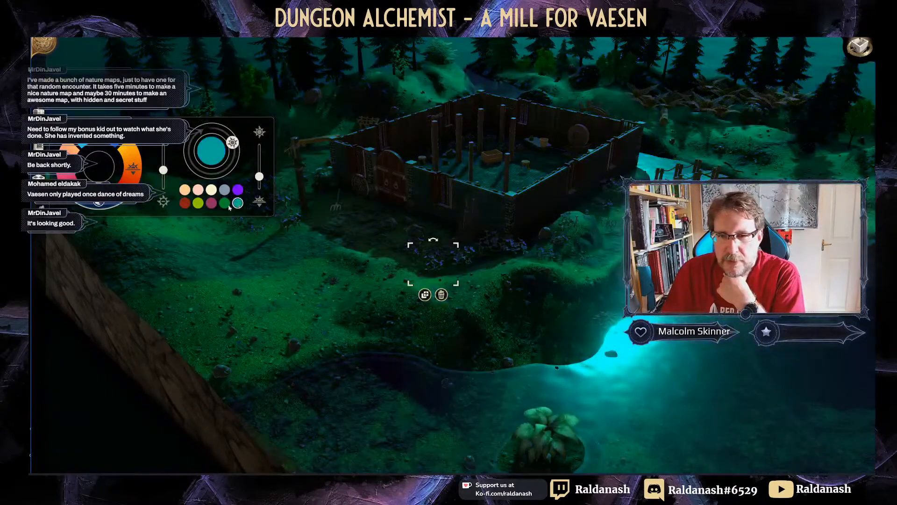
left_click(225, 203)
left_click(211, 204)
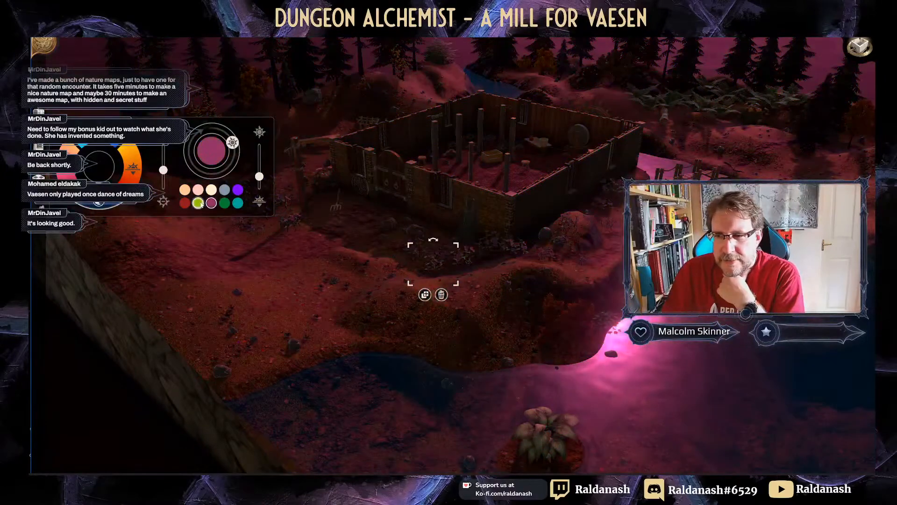
left_click(198, 203)
left_click(185, 204)
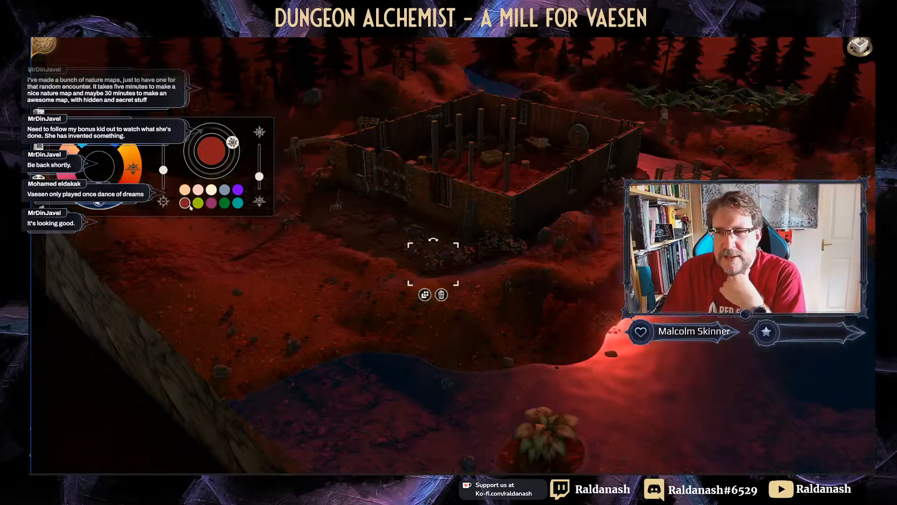
left_click(187, 192)
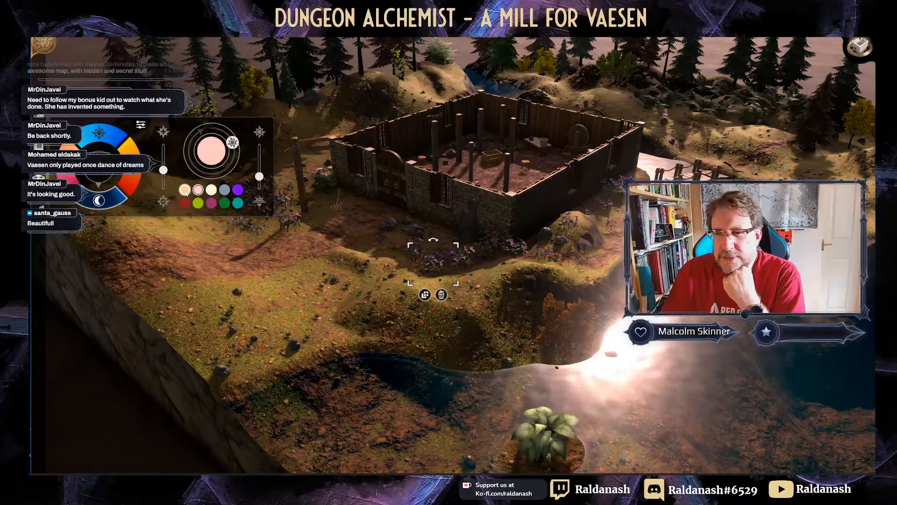
left_click(211, 191)
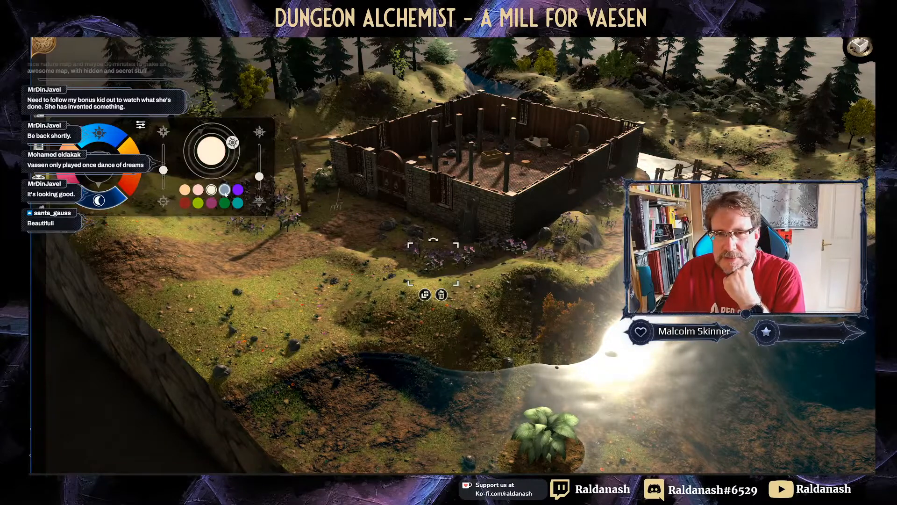
left_click(225, 190)
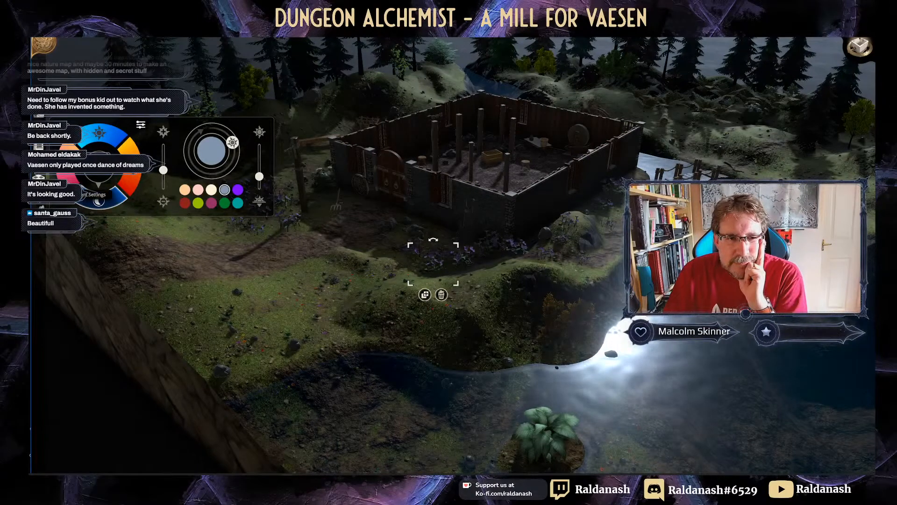
left_click(39, 194)
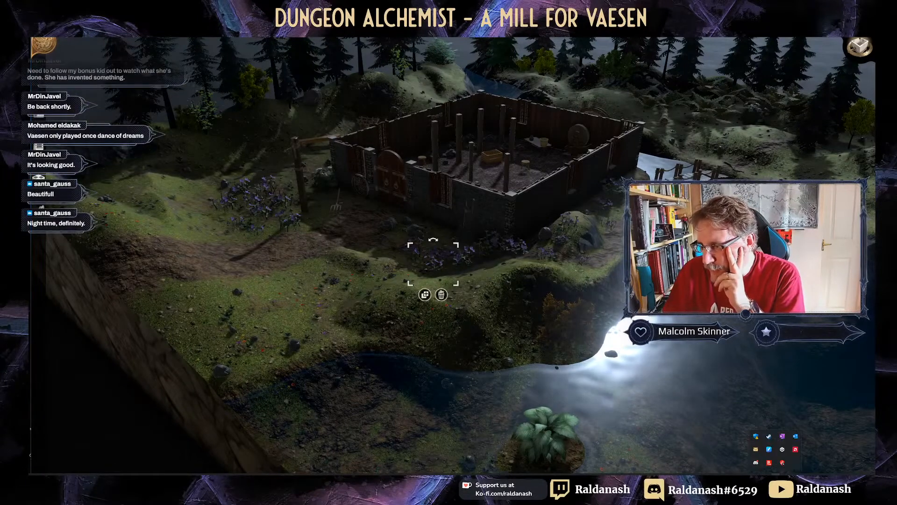
Step: Switch to AMD Software to look through its pages, return to the map and clear the flower selection
left_click(795, 449)
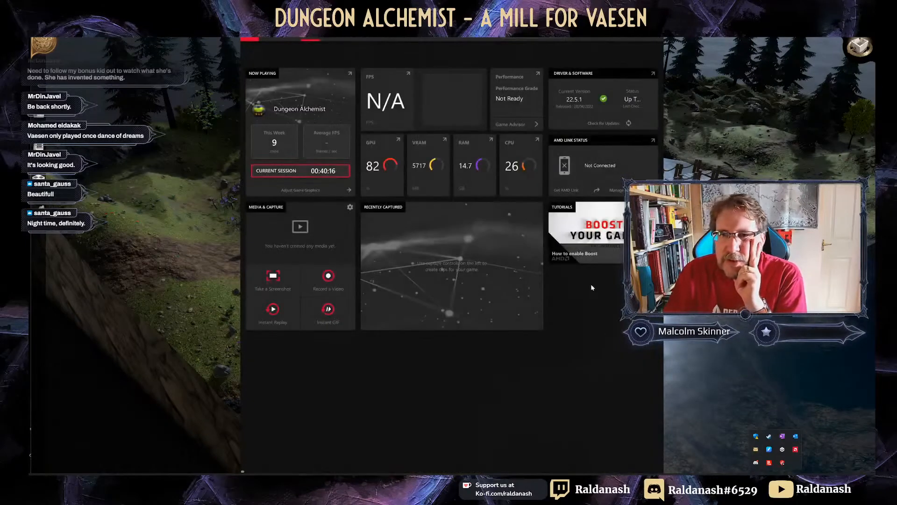
left_click(404, 37)
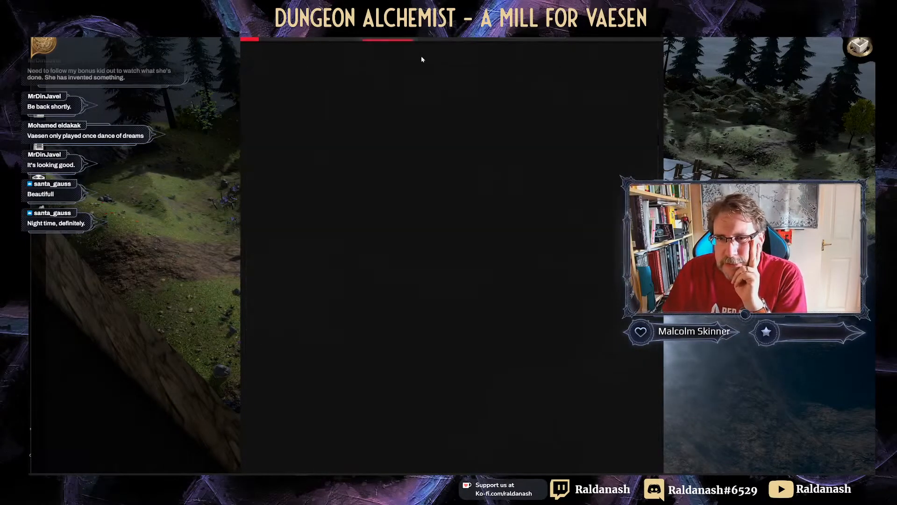
left_click_drag(499, 47, 696, 473)
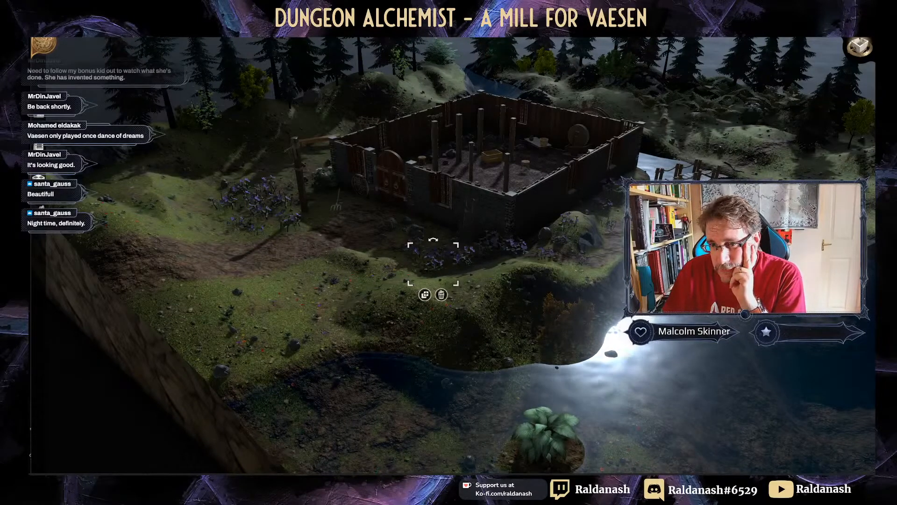
left_click(434, 335)
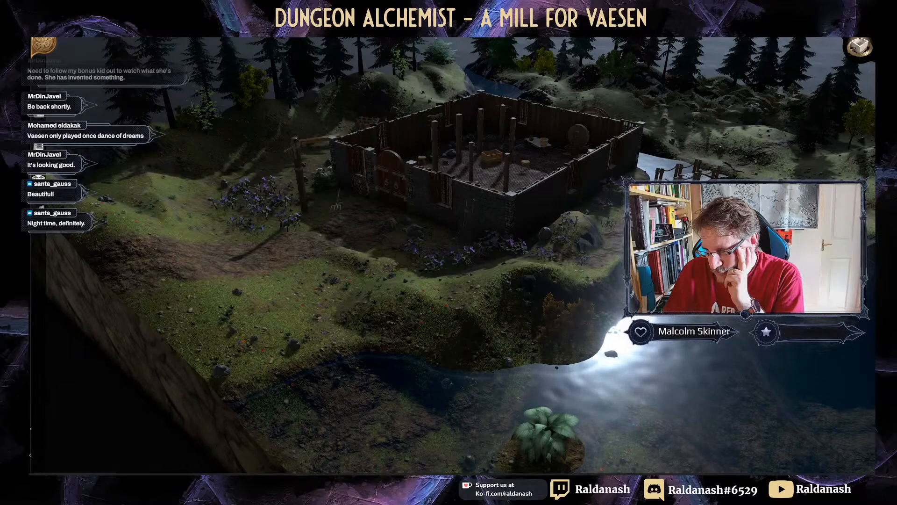
key("ctrl+shift+g")
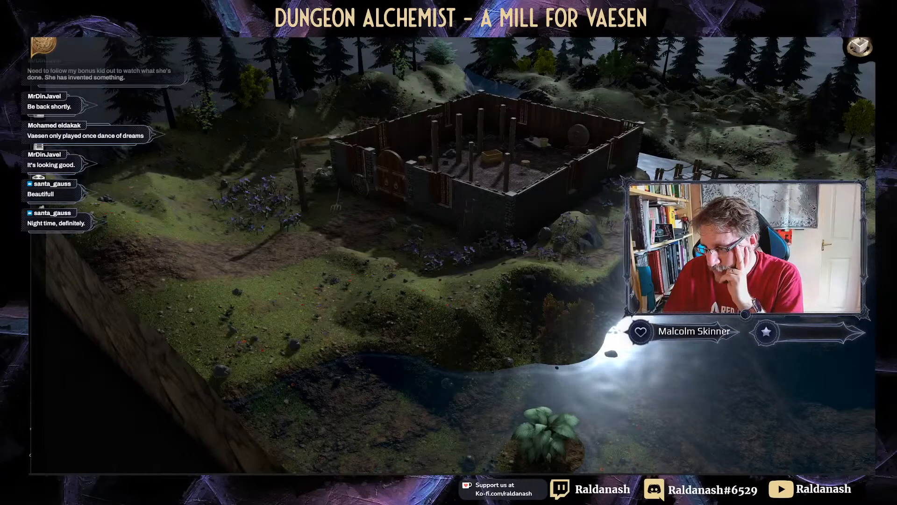
key("ctrl+shift+e")
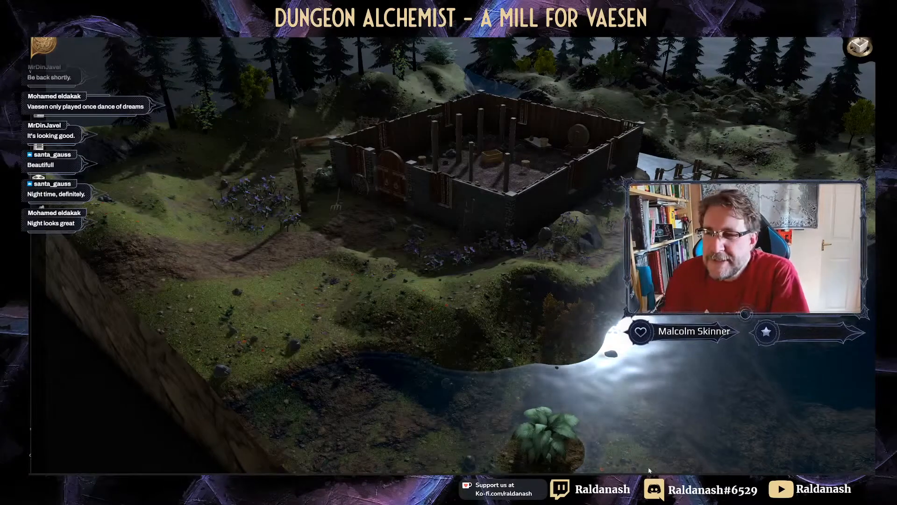
scroll(522, 189, "up", 1)
mouse_move(522, 190)
middle_mouse_down()
mouse_move(523, 205)
mouse_move(544, 189)
mouse_move(509, 185)
mouse_move(504, 193)
mouse_move(503, 182)
mouse_move(518, 177)
mouse_move(520, 196)
middle_mouse_up()
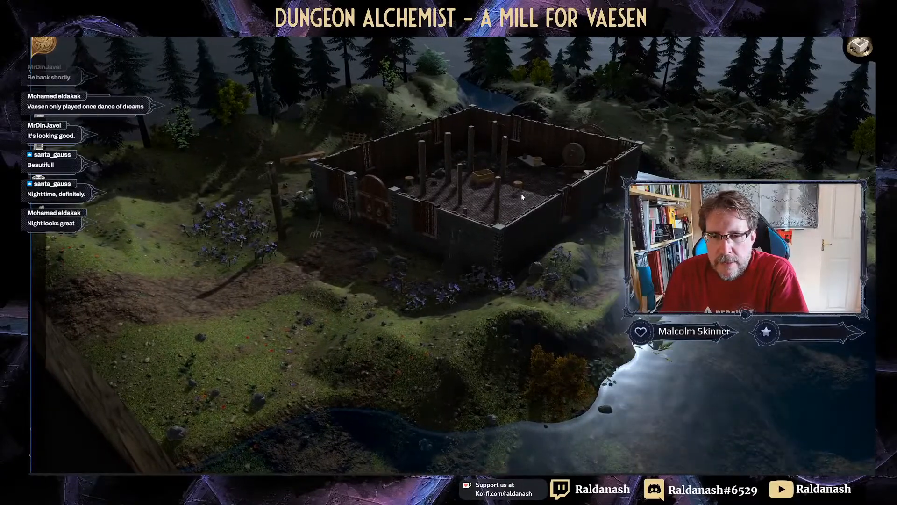
scroll(520, 200, "down", 4)
scroll(519, 201, "down", 4)
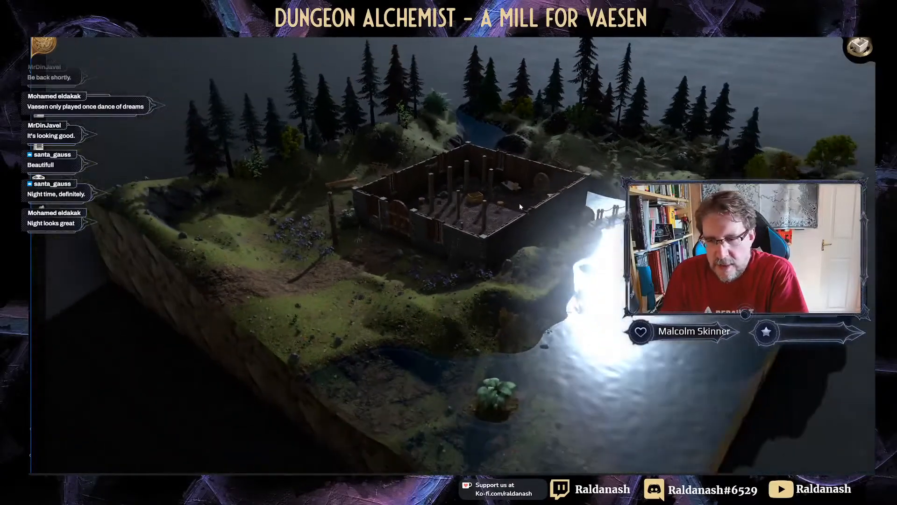
scroll(528, 215, "down", 2)
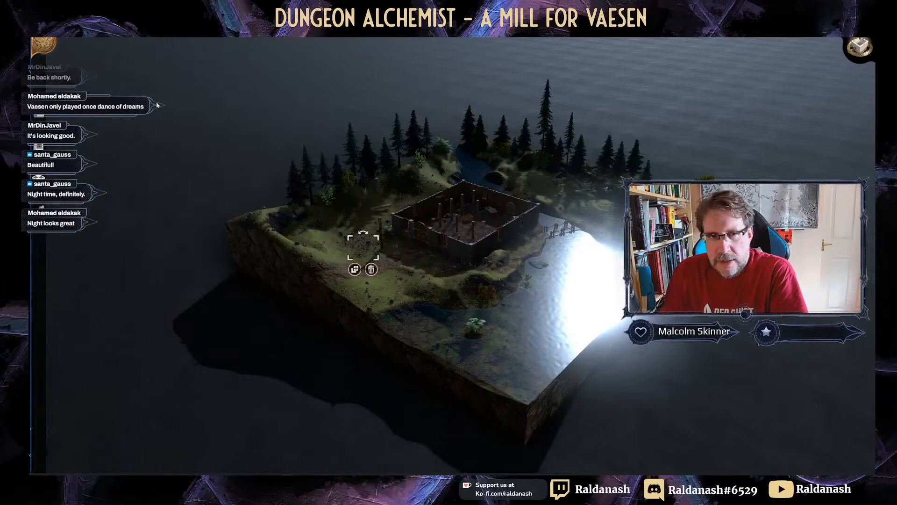
left_click(58, 67)
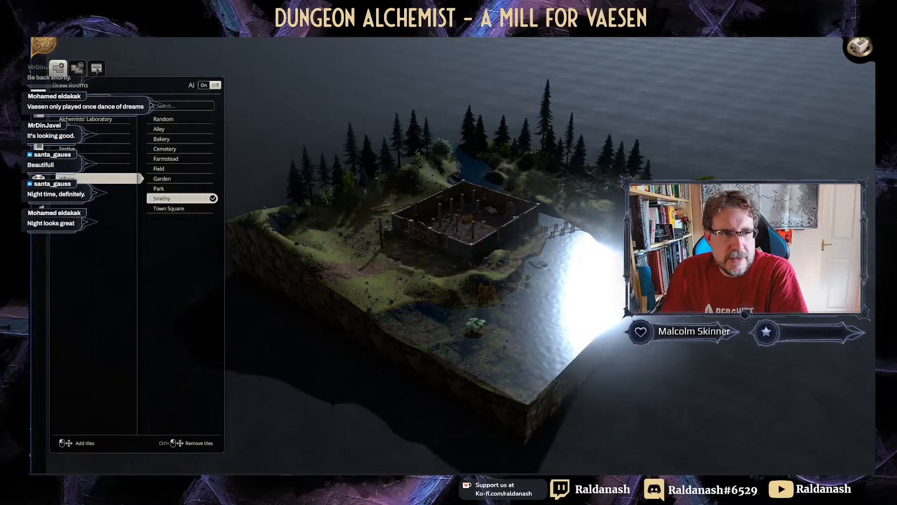
left_click(38, 89)
Step: Place a lantern from the wall lights on the mill's front wall, between the arched door and the window
scroll(539, 144, "up", 3)
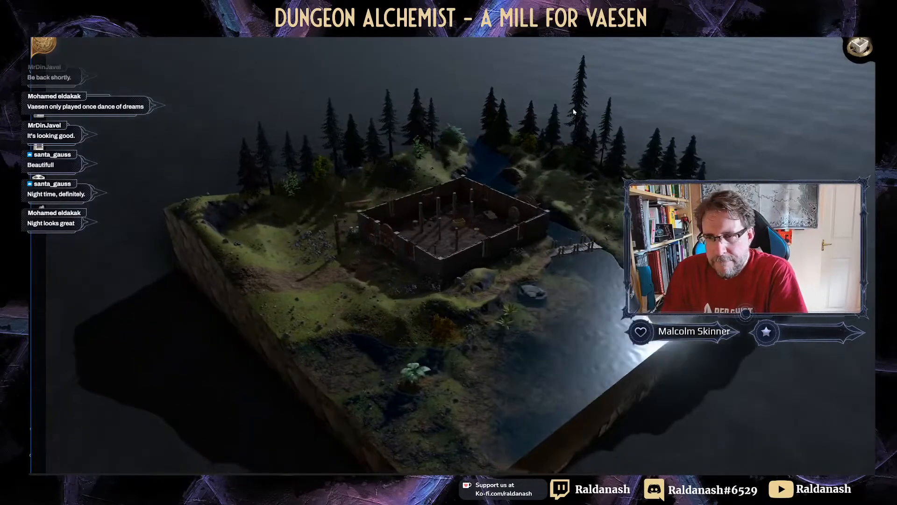
scroll(563, 148, "up", 3)
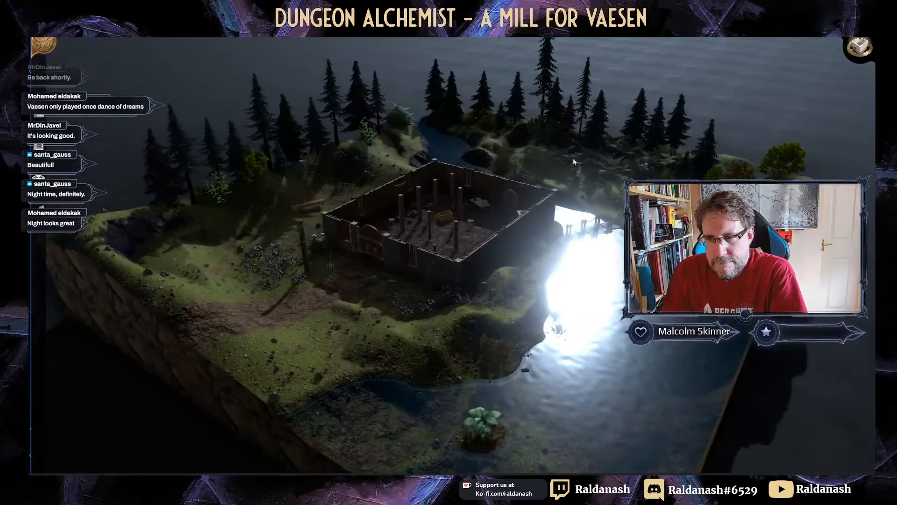
scroll(574, 161, "up", 3)
middle_click_drag(574, 161, 561, 183)
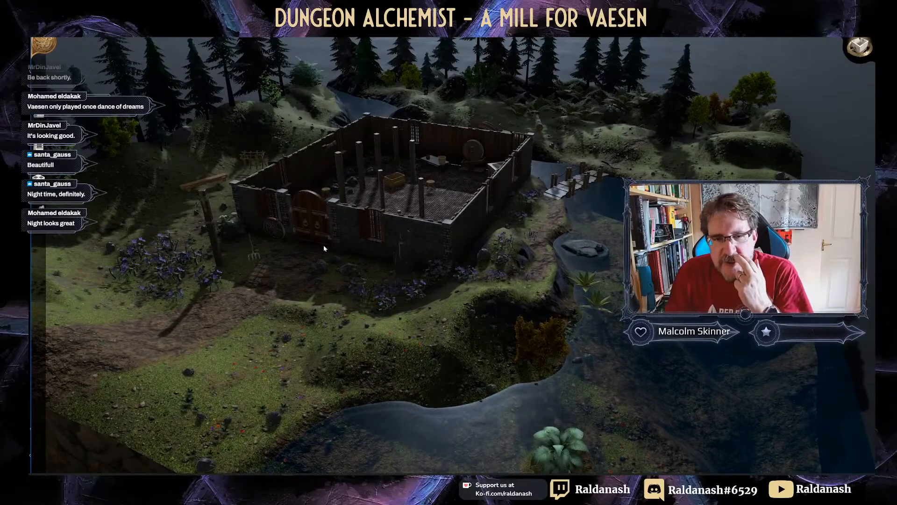
left_click(39, 117)
left_click(82, 124)
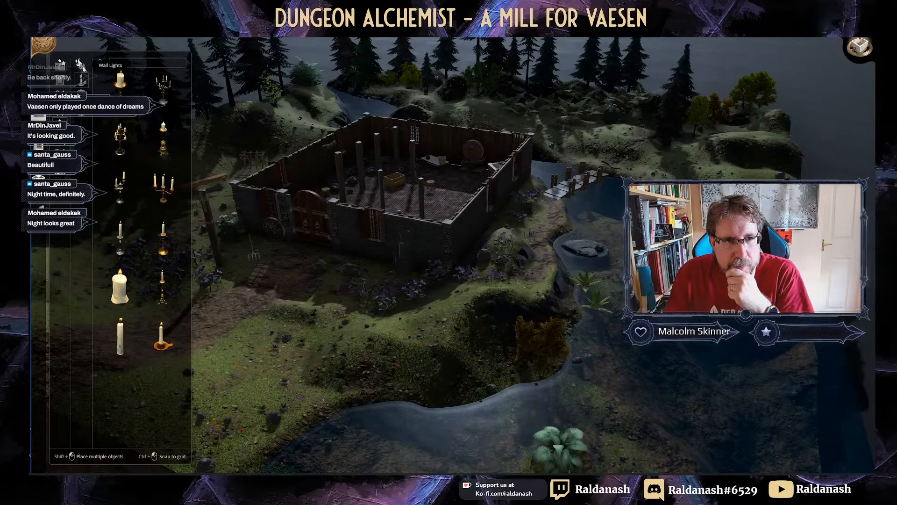
scroll(143, 139, "down", 5)
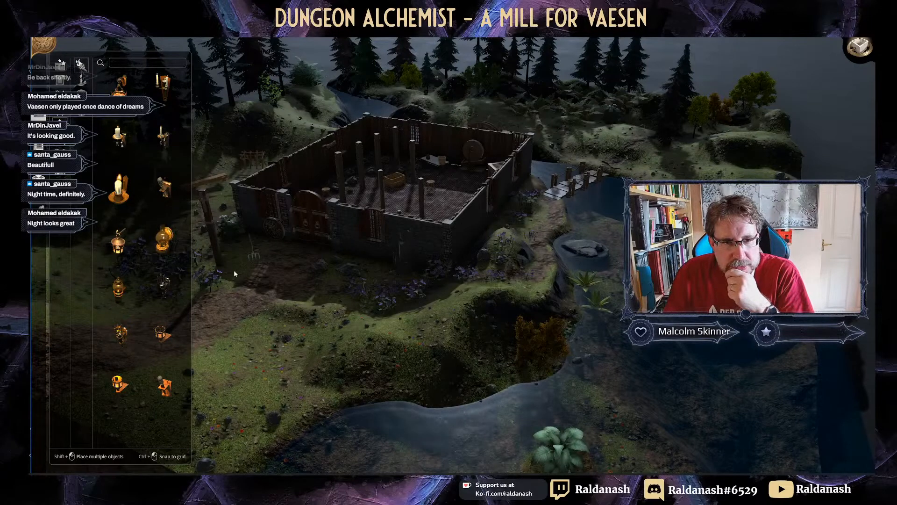
left_click(120, 240)
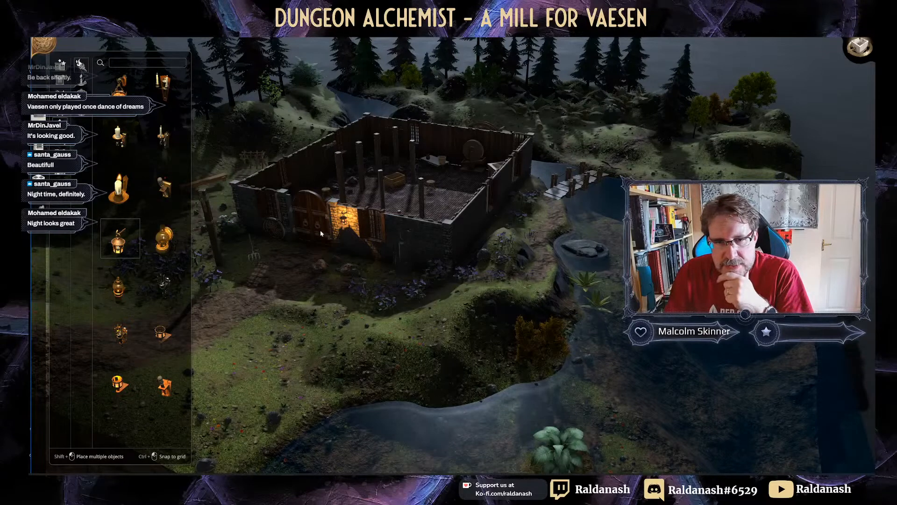
left_click(345, 231)
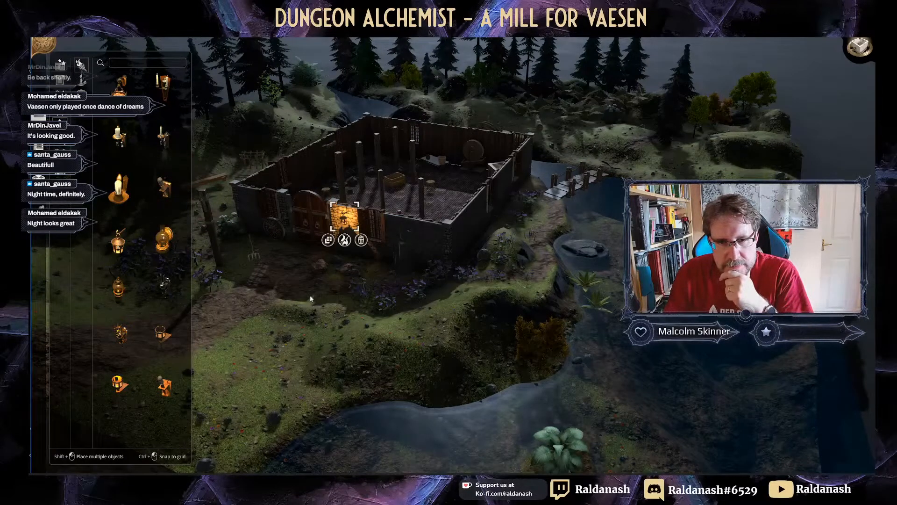
left_click(270, 349)
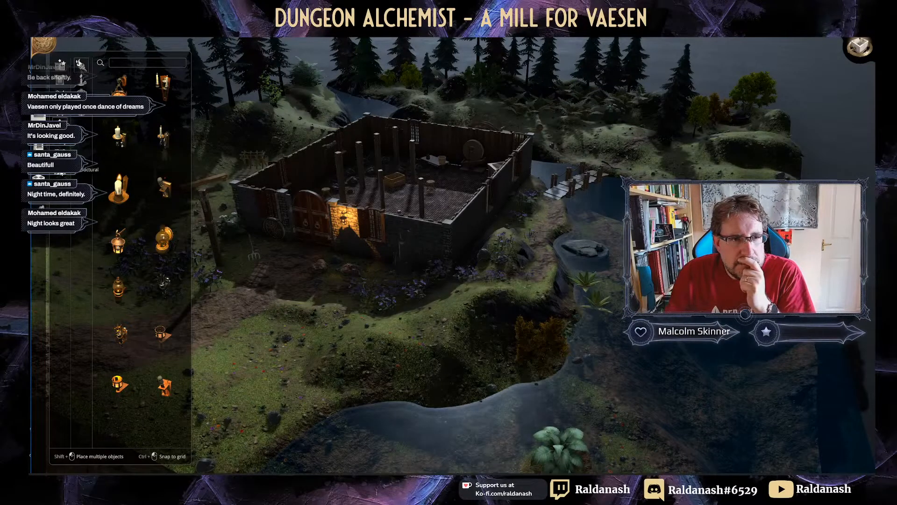
Step: Swing the moonlight's direction slightly so it reflects off the water along the shore by the jetty
left_click(39, 195)
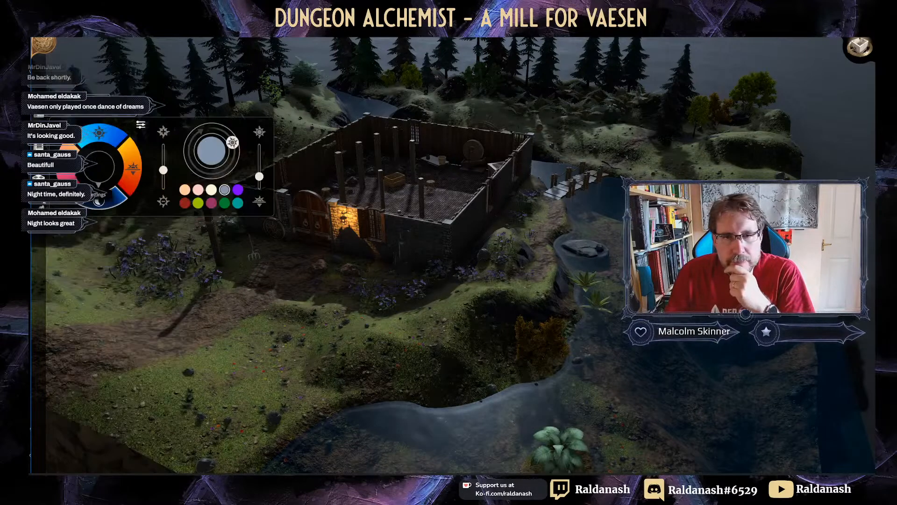
mouse_move(232, 142)
left_mouse_down()
mouse_move(228, 136)
mouse_move(234, 146)
left_mouse_up()
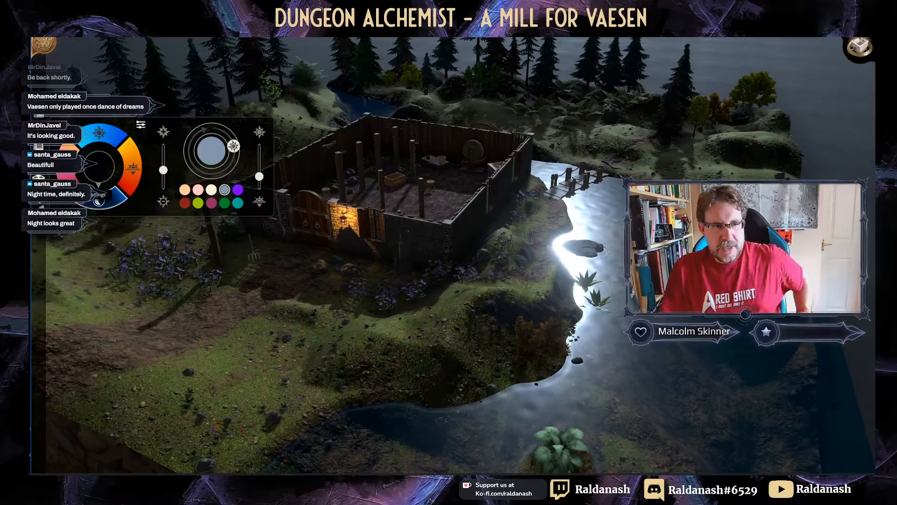
left_click(38, 194)
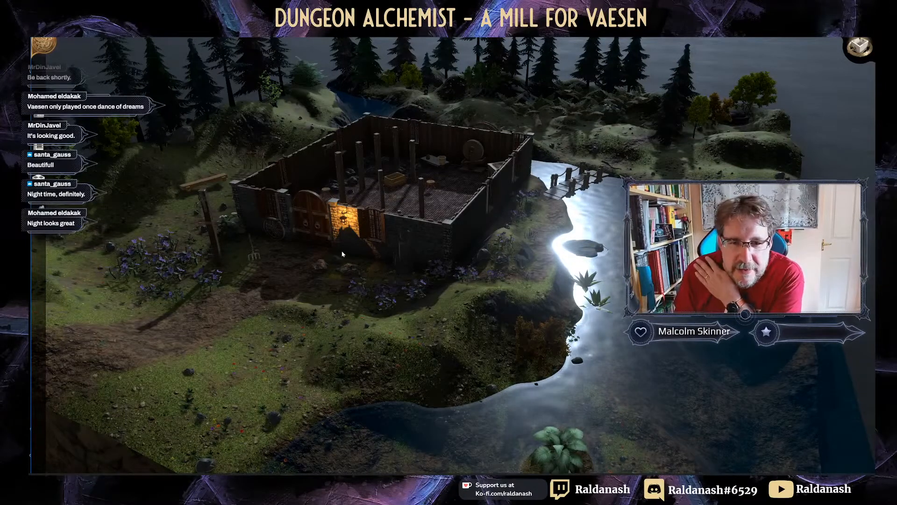
Step: Try a duplicate of the wall lantern on the front wall at the other side of the door, and delete that copy
left_click(347, 225)
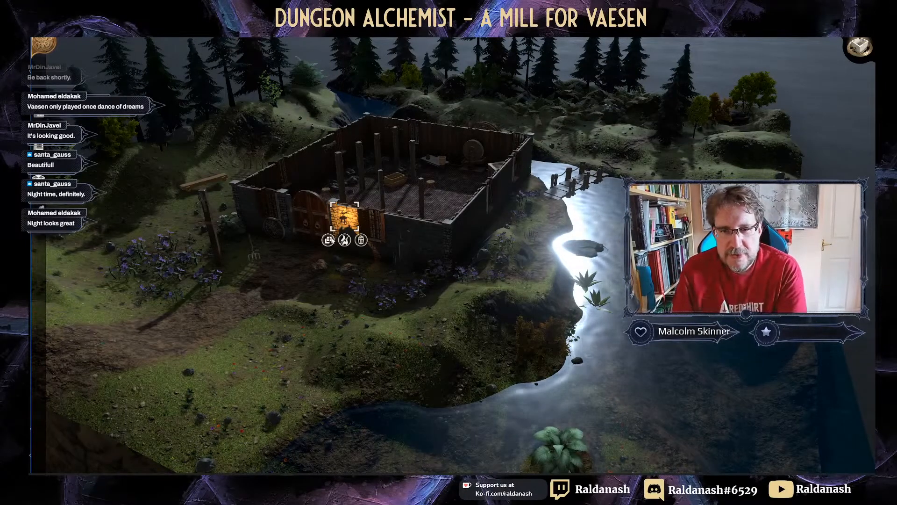
left_click(329, 240)
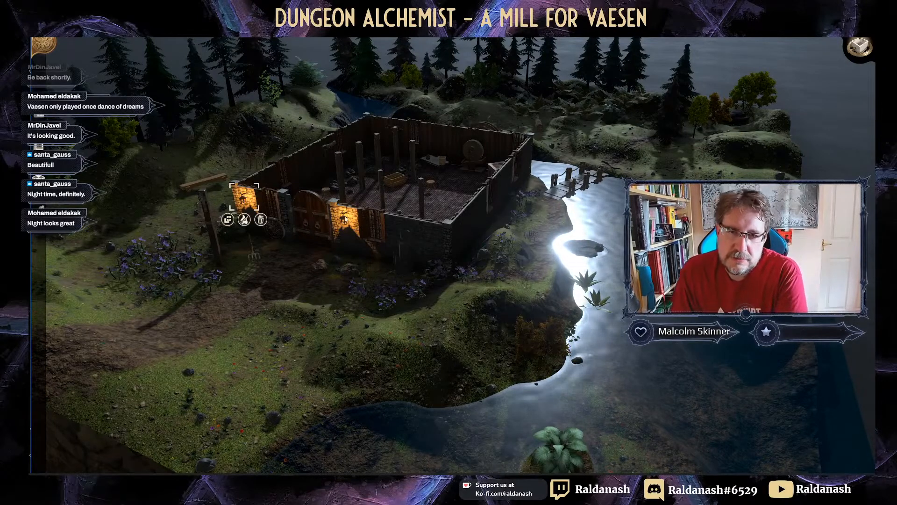
left_click(346, 219)
mouse_move(346, 220)
left_mouse_down()
mouse_move(398, 232)
mouse_move(343, 218)
left_mouse_up()
left_click(306, 275)
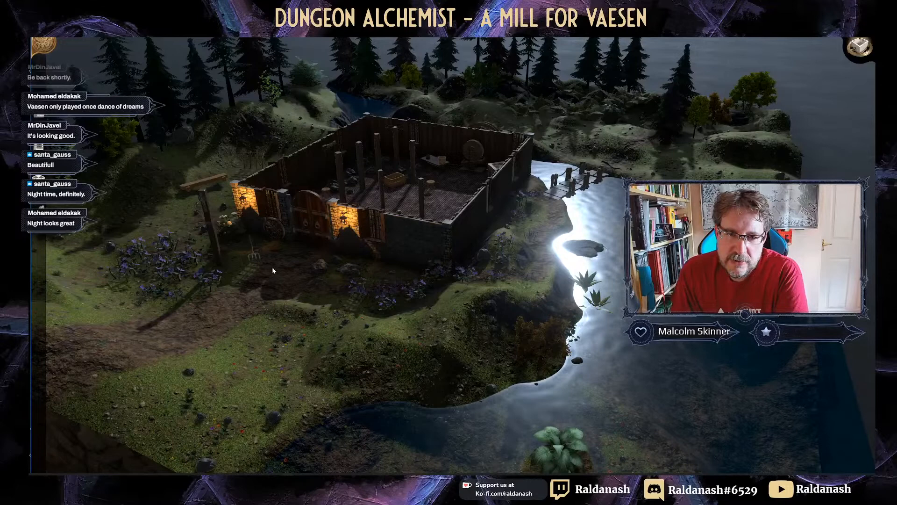
left_click(245, 202)
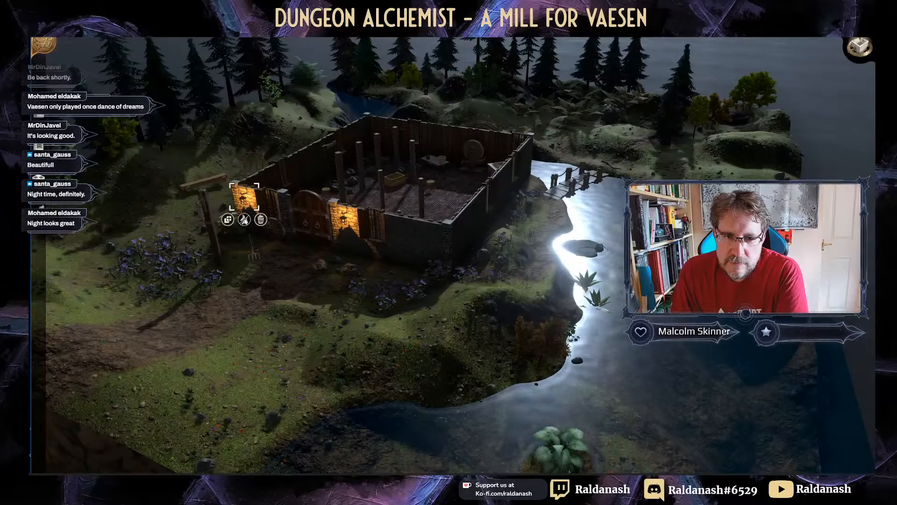
left_click(260, 220)
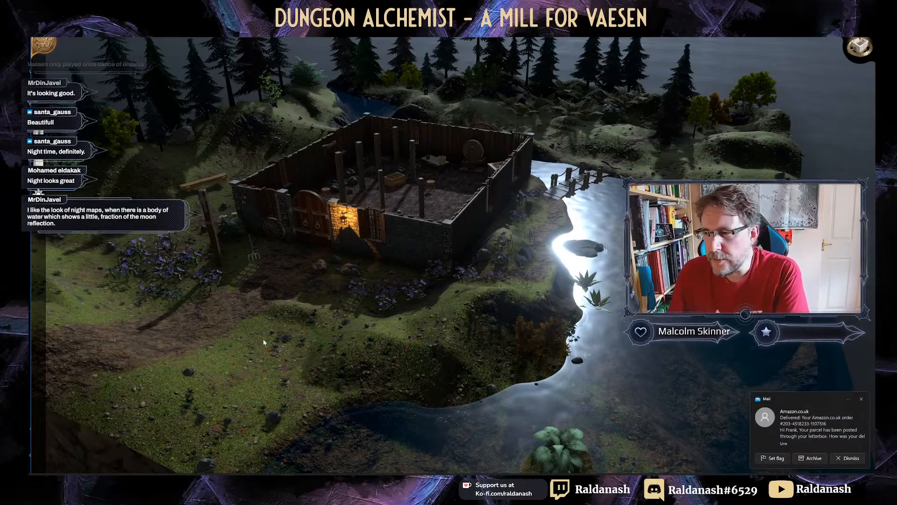
Step: Dismiss the mail notification covering the corner of the map
left_click(862, 400)
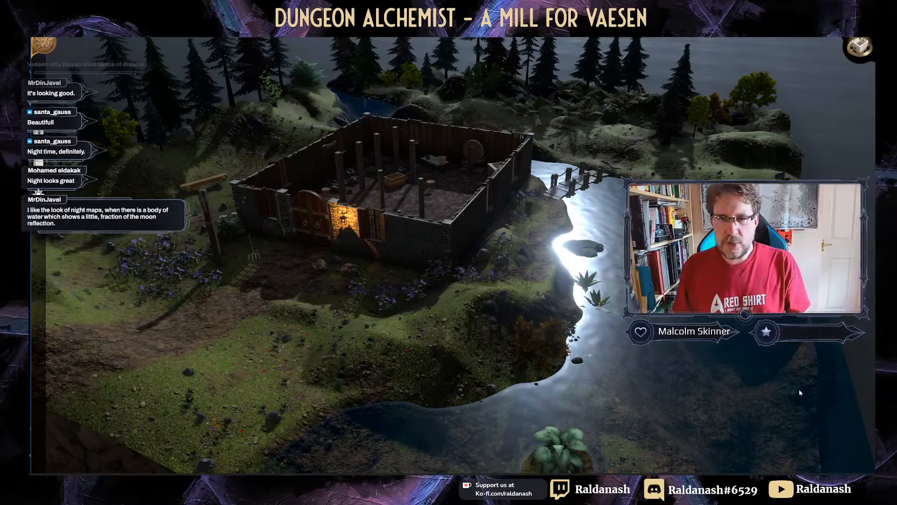
middle_click_drag(660, 344, 701, 360)
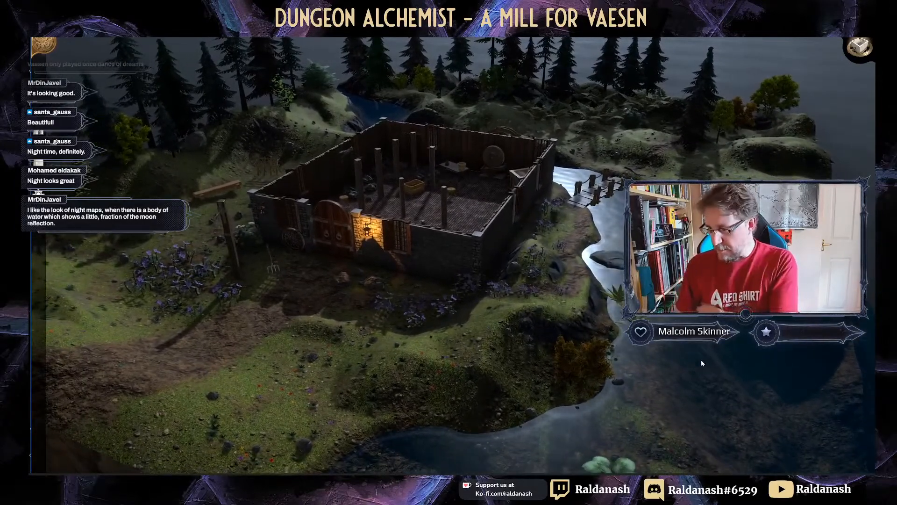